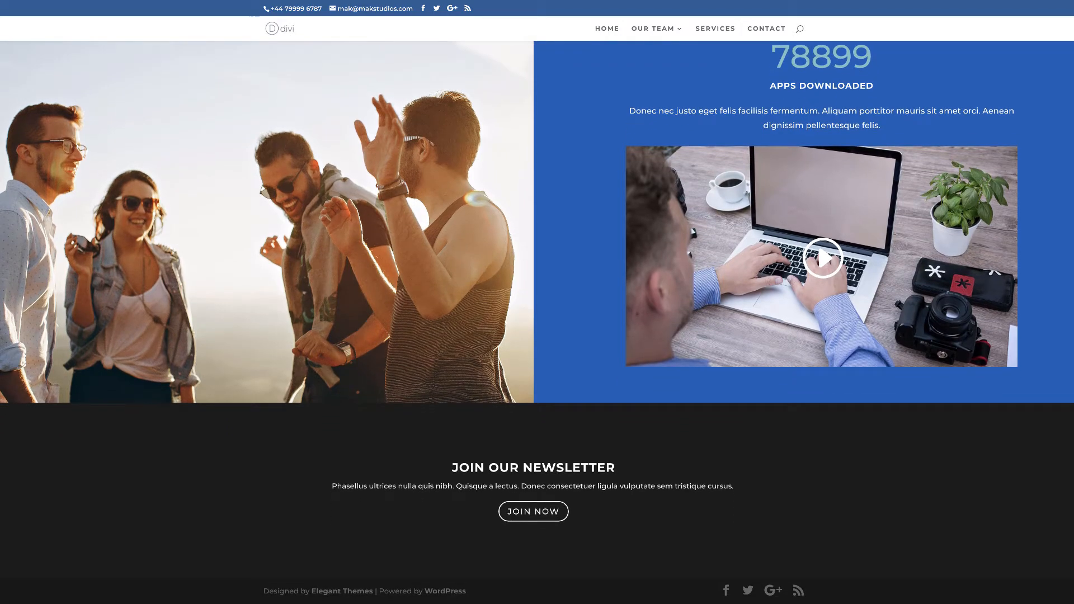
scroll(1072, 382, "up", 10)
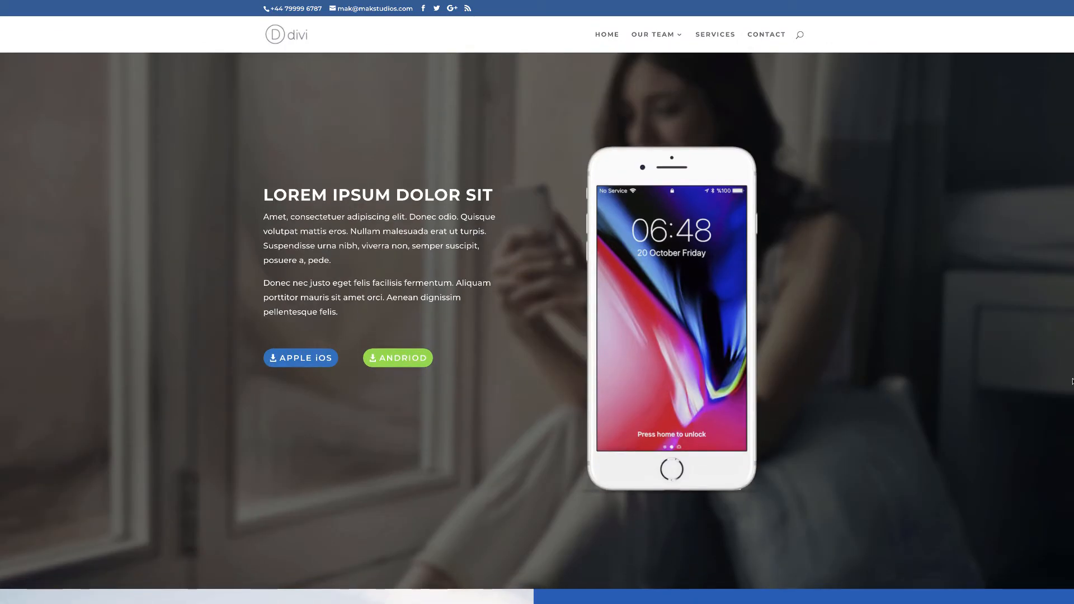
scroll(1072, 382, "up", 1)
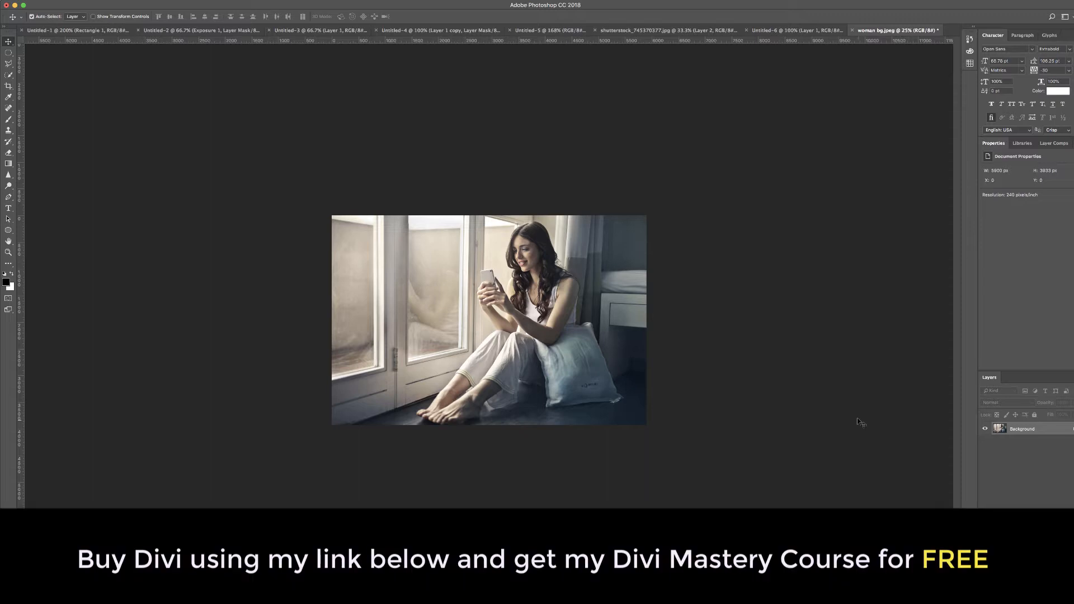
Step: Duplicate the Background layer of the woman photo
key("super+equal")
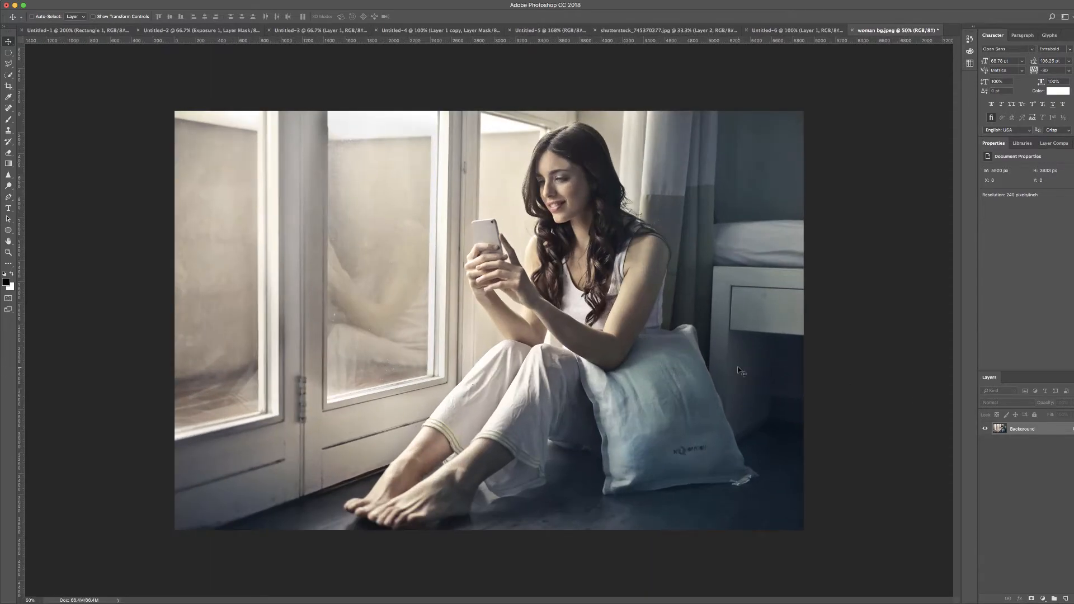
key("super+equal")
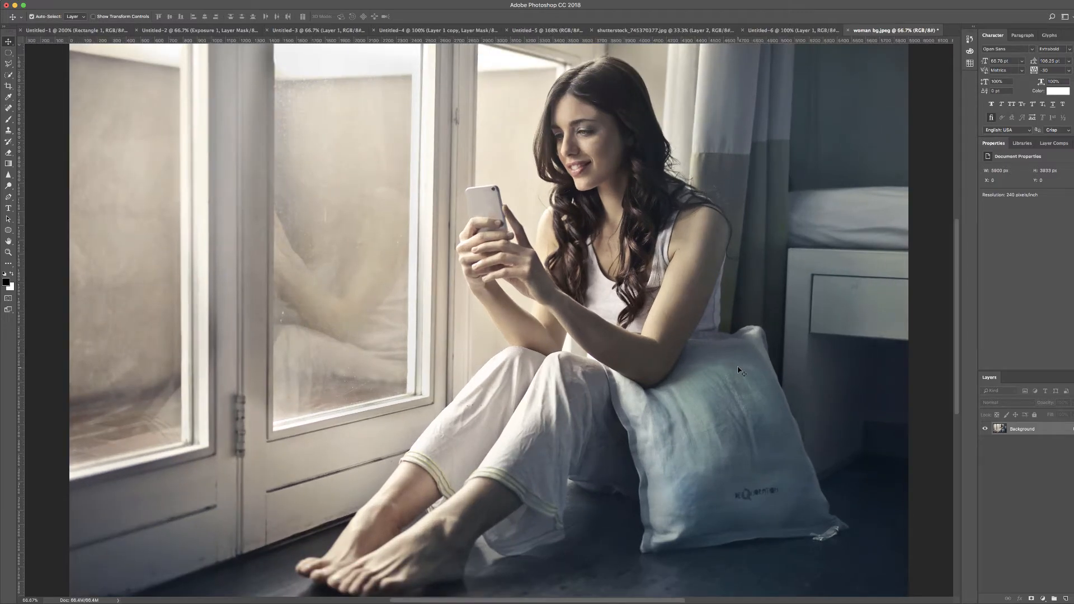
key("super+0")
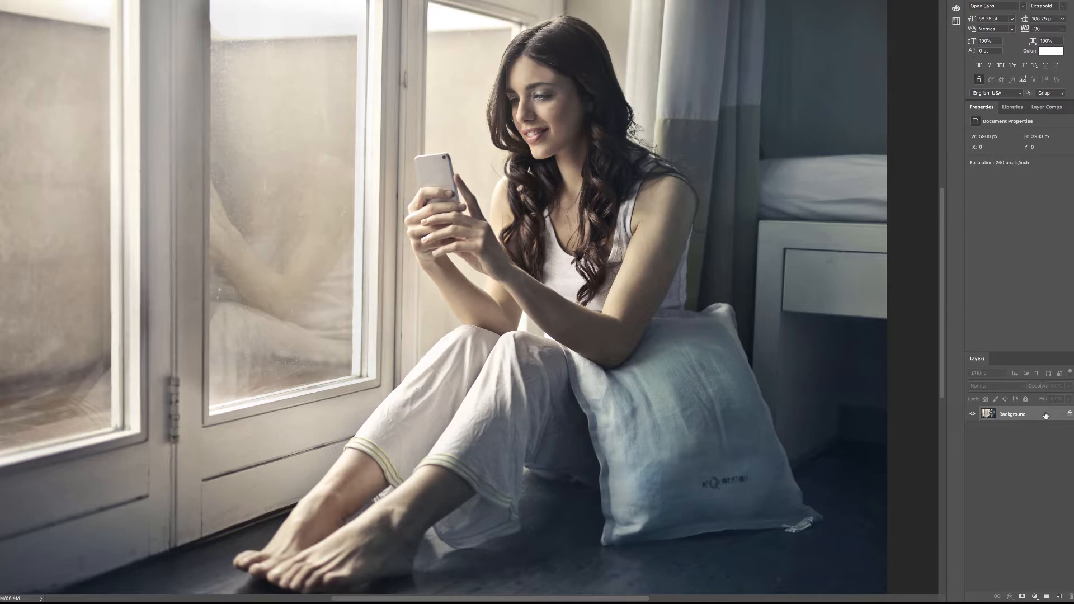
key("super+j")
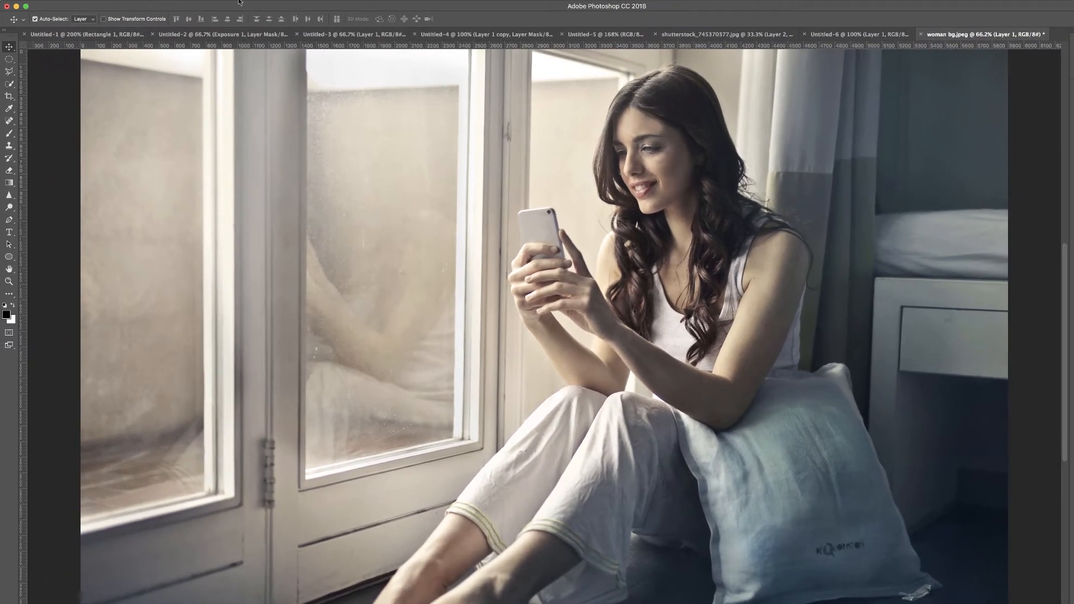
Step: Apply a Gaussian Blur with a radius of about 14.8 pixels to the duplicated photo layer
left_click(237, 0)
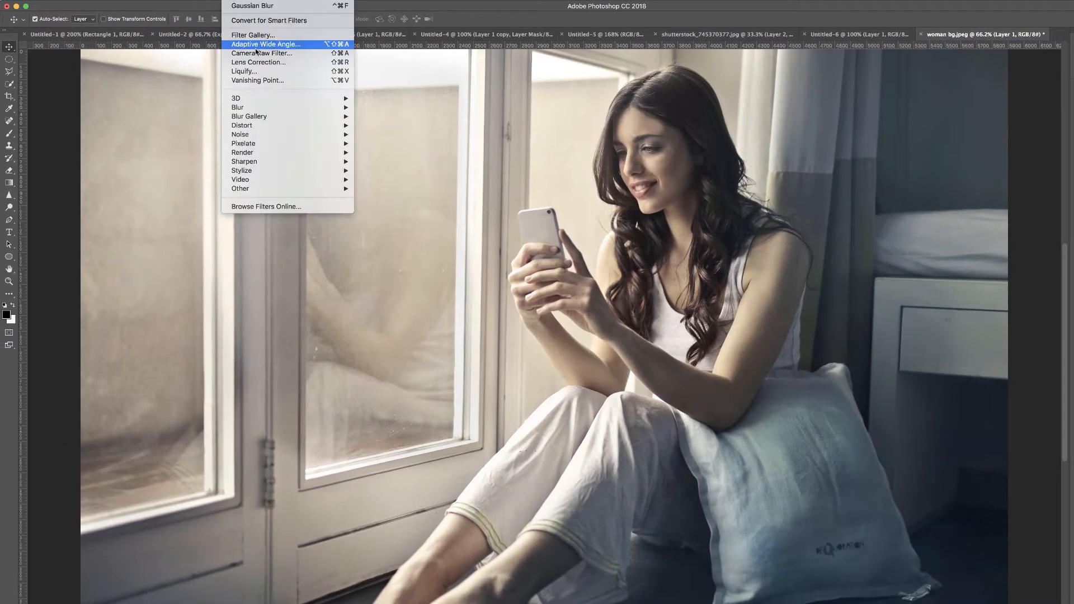
mouse_move(327, 111)
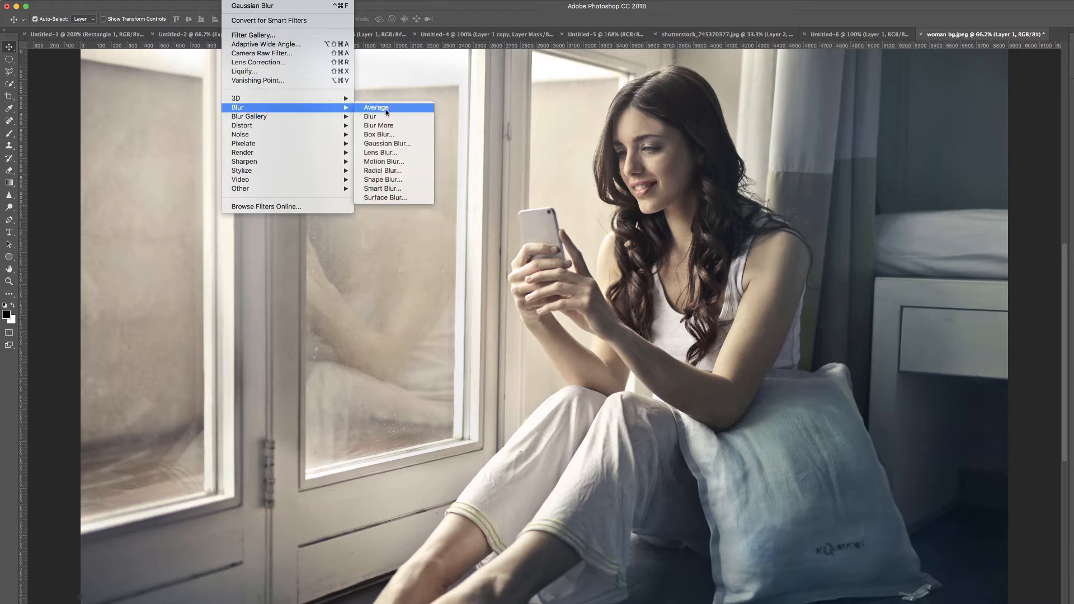
left_click(387, 144)
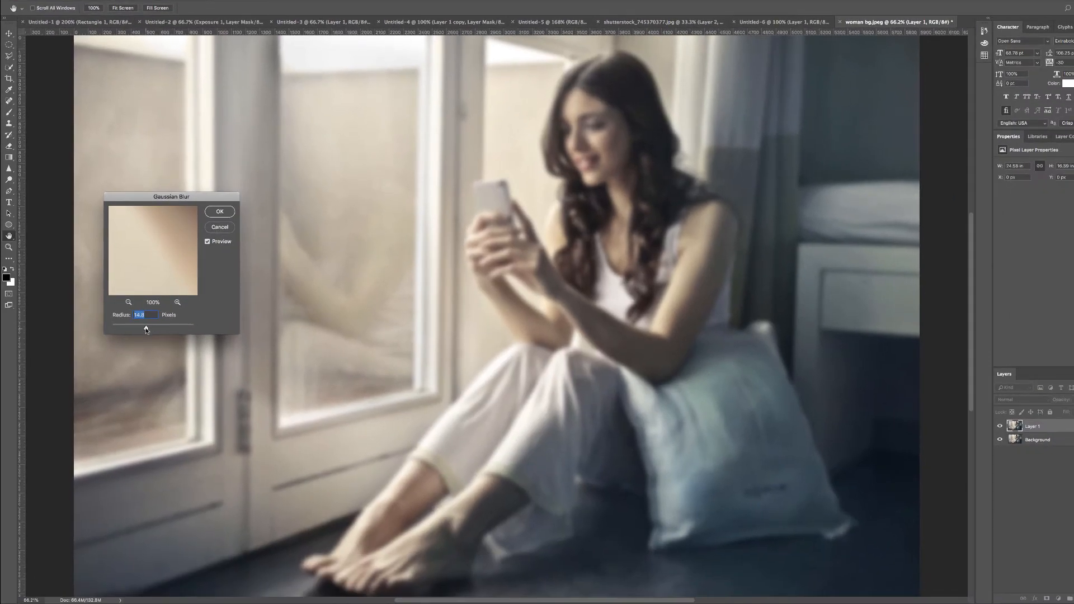
left_click_drag(146, 329, 148, 330)
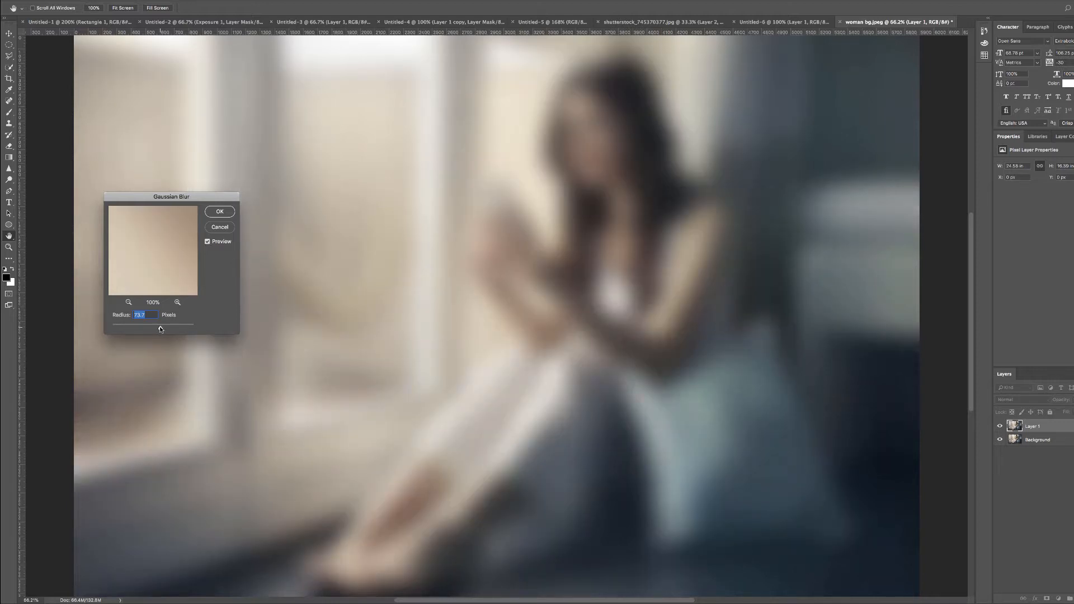
left_click_drag(161, 328, 146, 330)
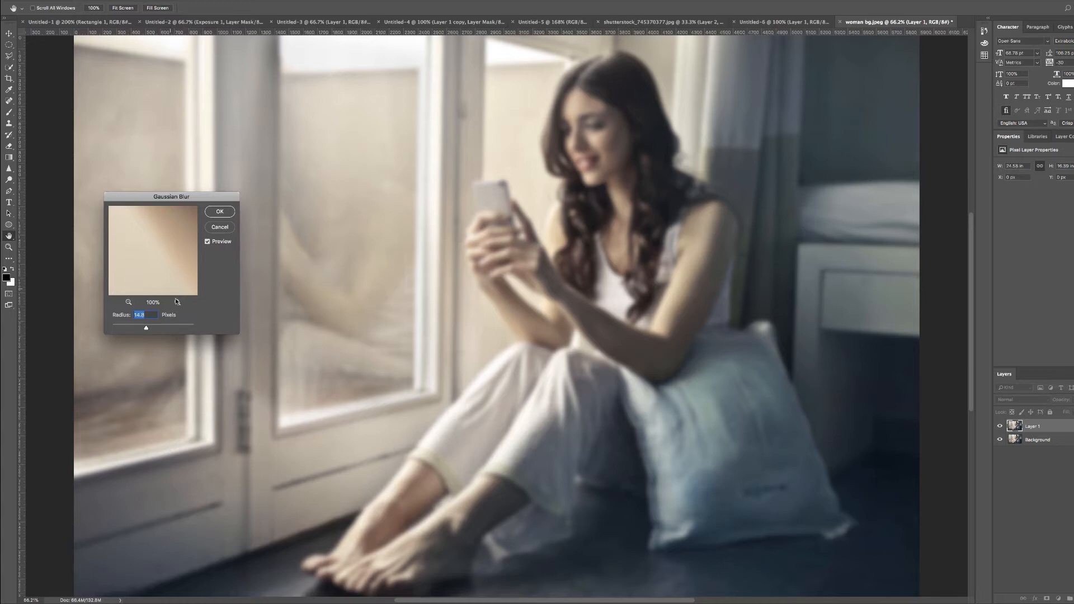
left_click(220, 212)
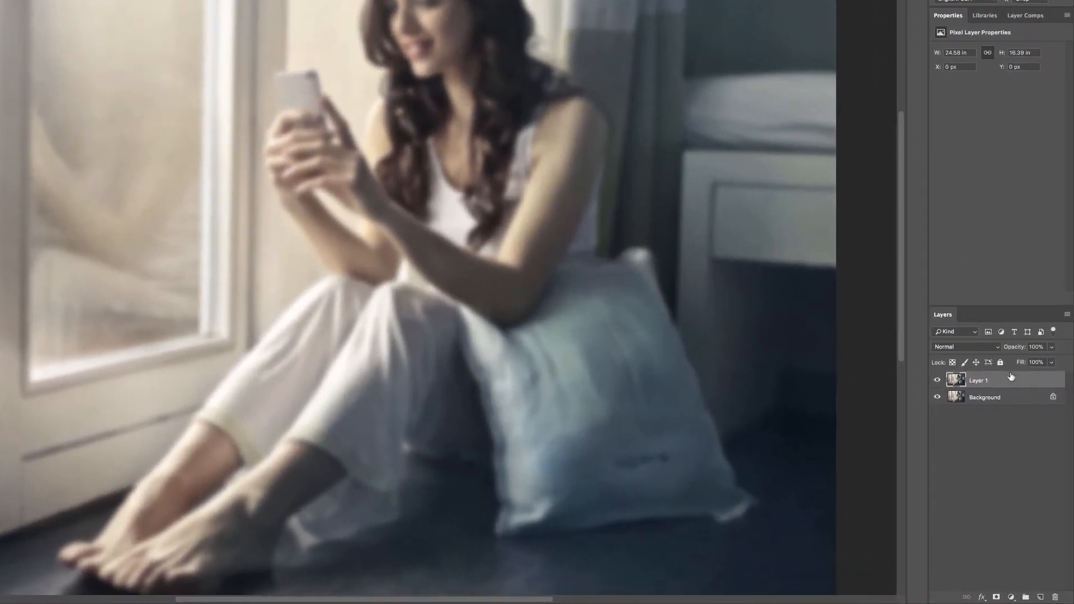
Step: Add a new layer above the blurred photo, fill it with black and lower its opacity to darken the image
left_click(1040, 598)
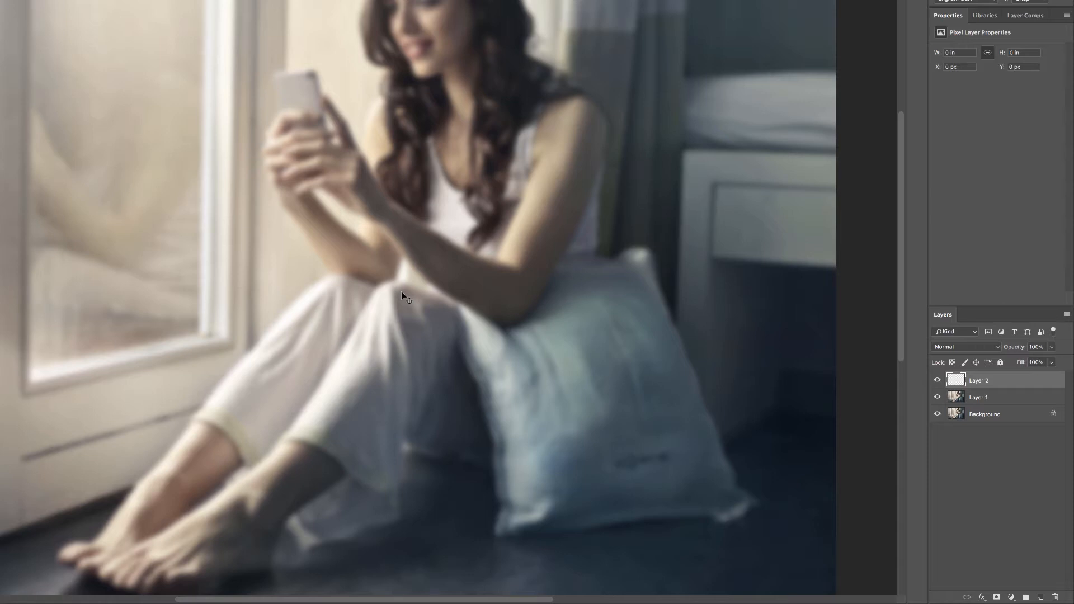
key("alt+BackSpace")
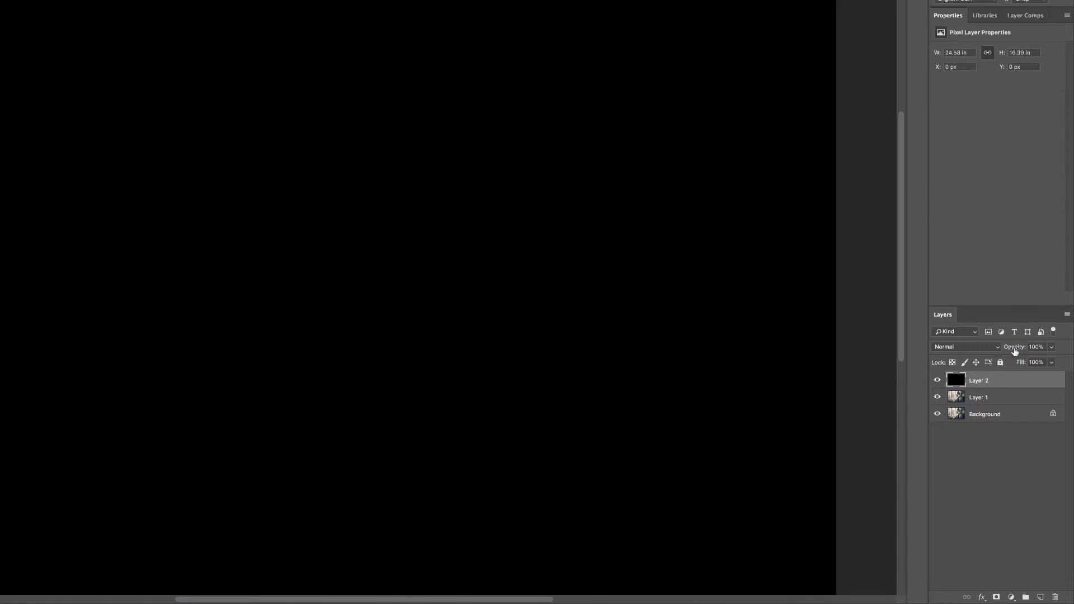
left_click_drag(1014, 350, 1000, 357)
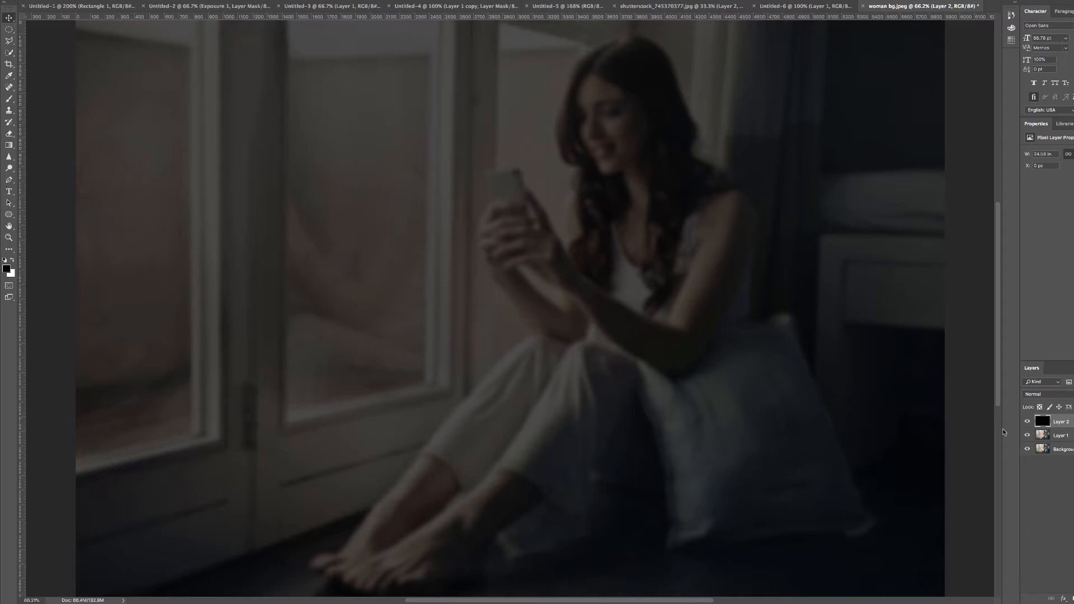
Step: Hide the black layer and darken the photo with an Exposure adjustment layer, lowering the exposure to about -2.9
left_click(1027, 422)
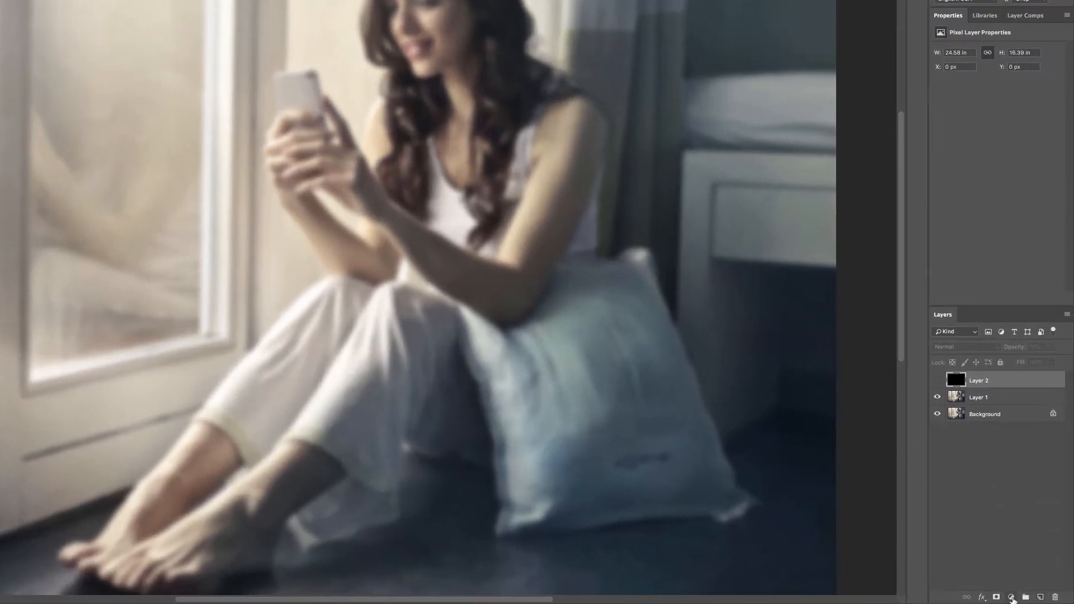
left_click(1011, 597)
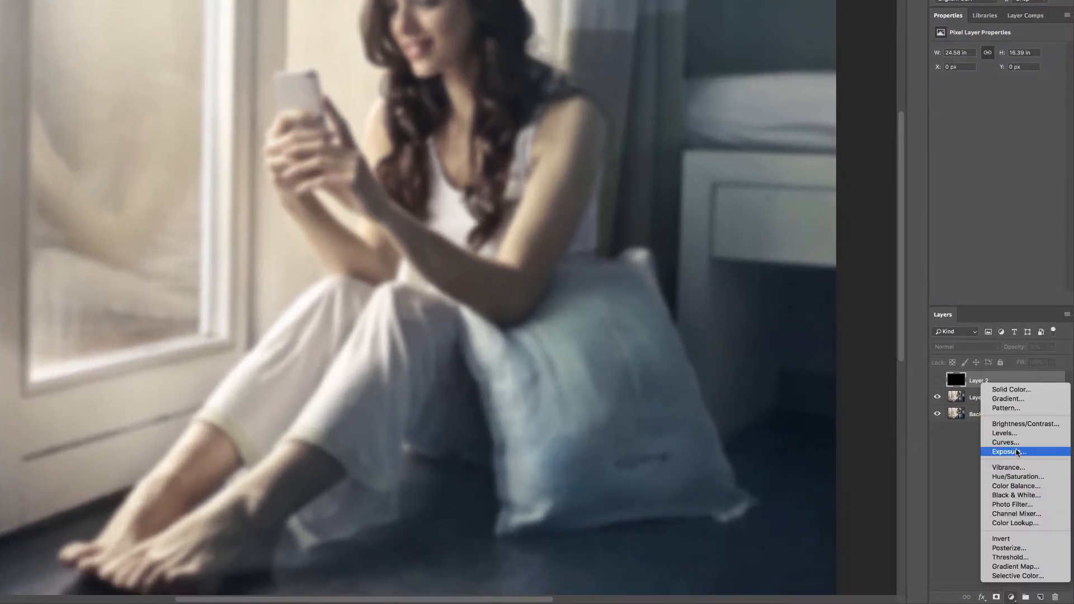
left_click(1015, 452)
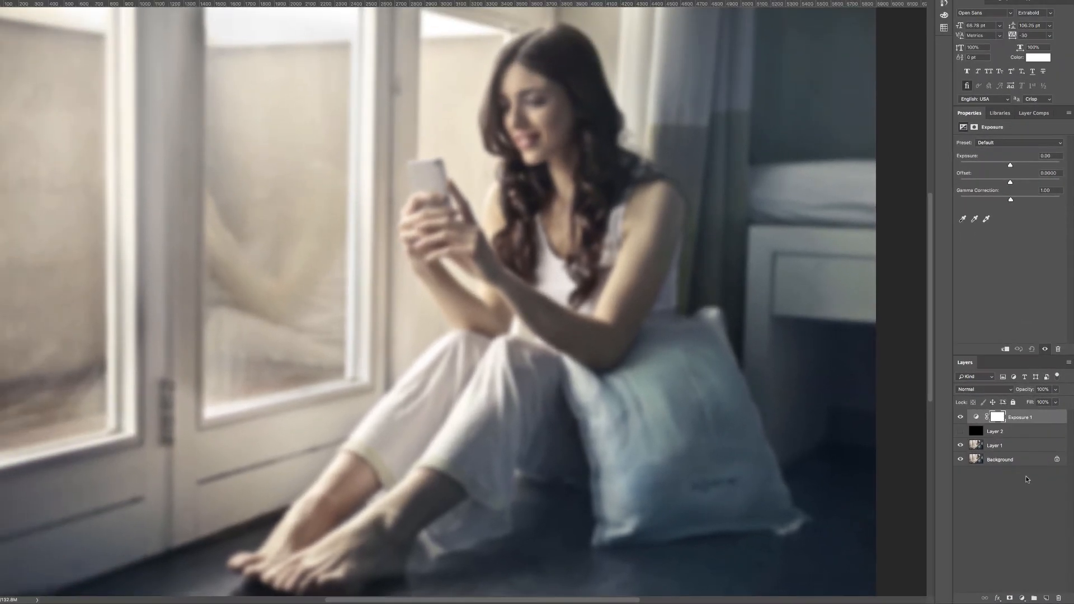
left_click_drag(1010, 165, 988, 169)
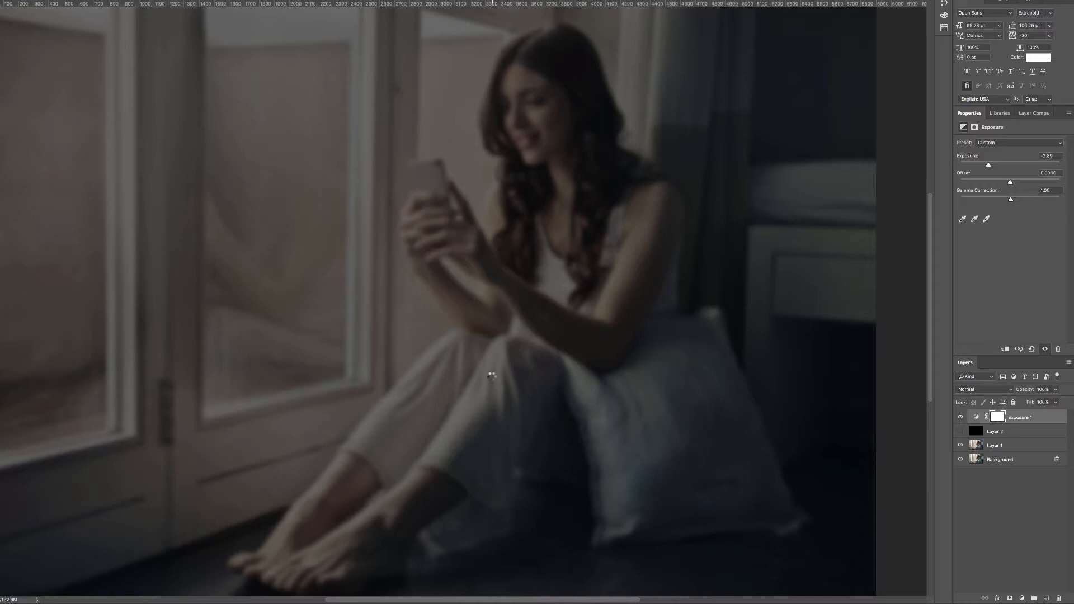
Step: Set the Save for Web image width to 2000 px, cancel the file save prompt and keep the export settings
key("super+alt+shift+s")
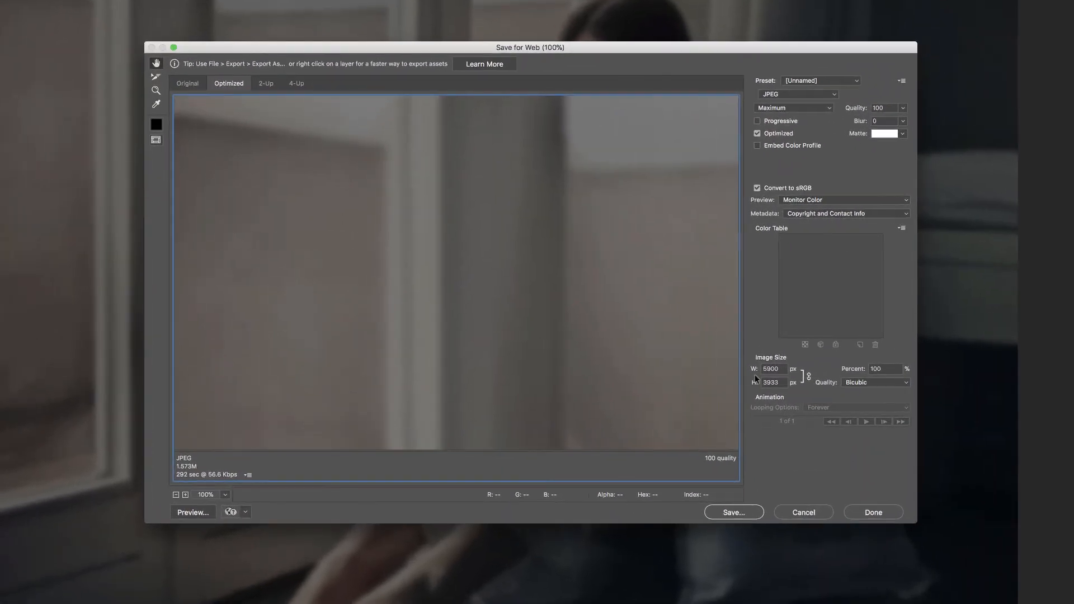
double_click(783, 369)
type("20")
left_click(647, 311)
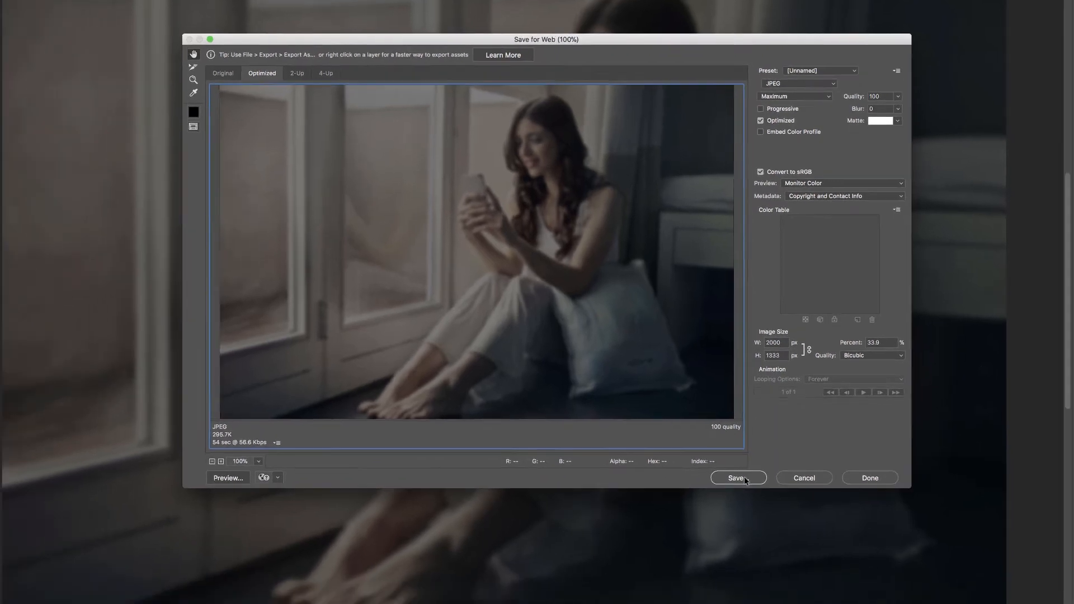
left_click(740, 514)
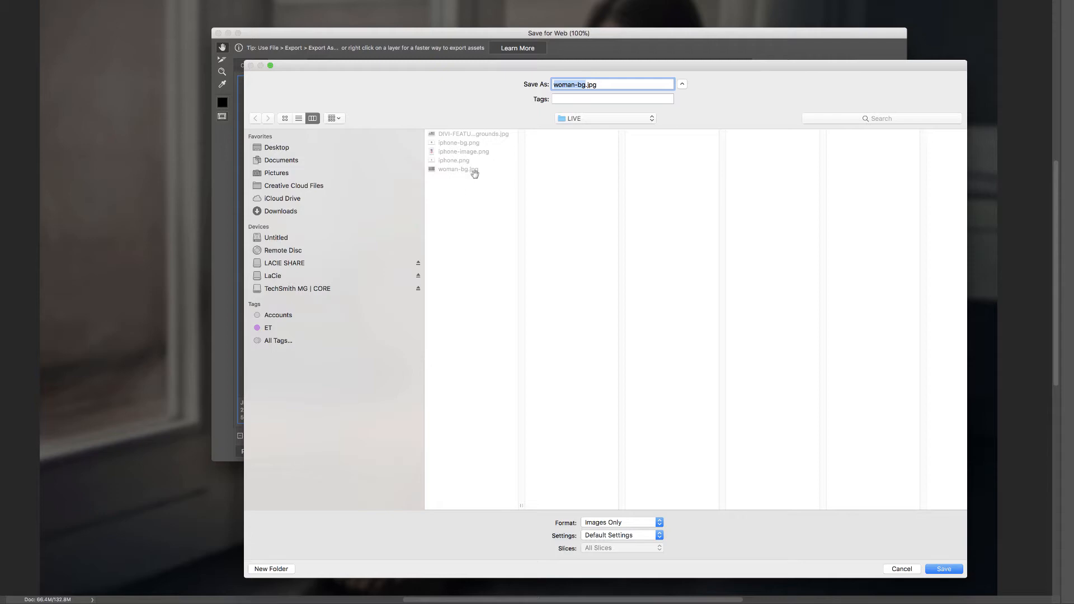
left_click(912, 569)
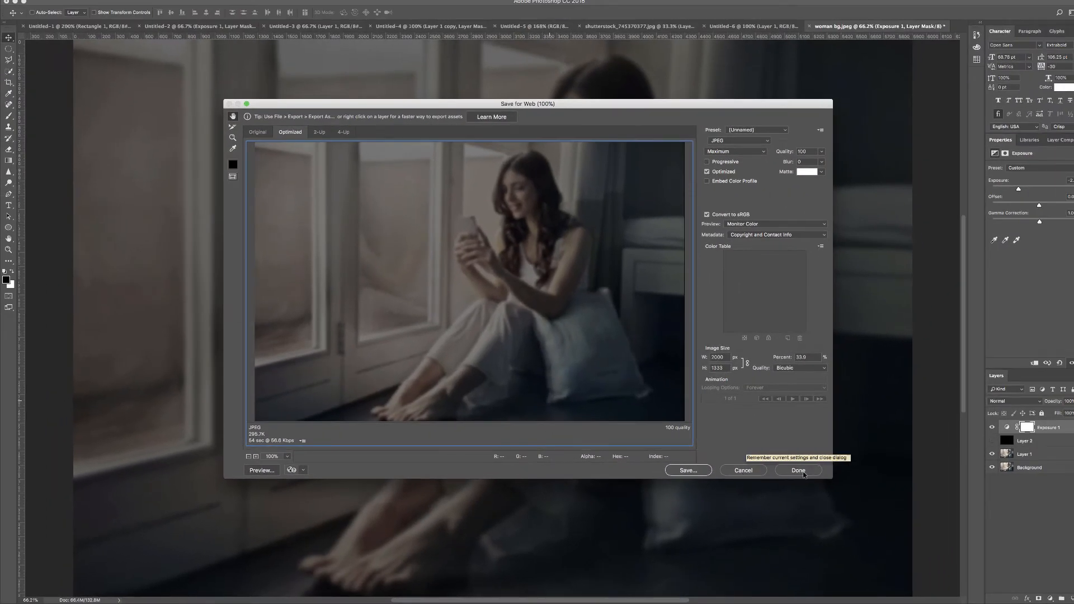
left_click(798, 470)
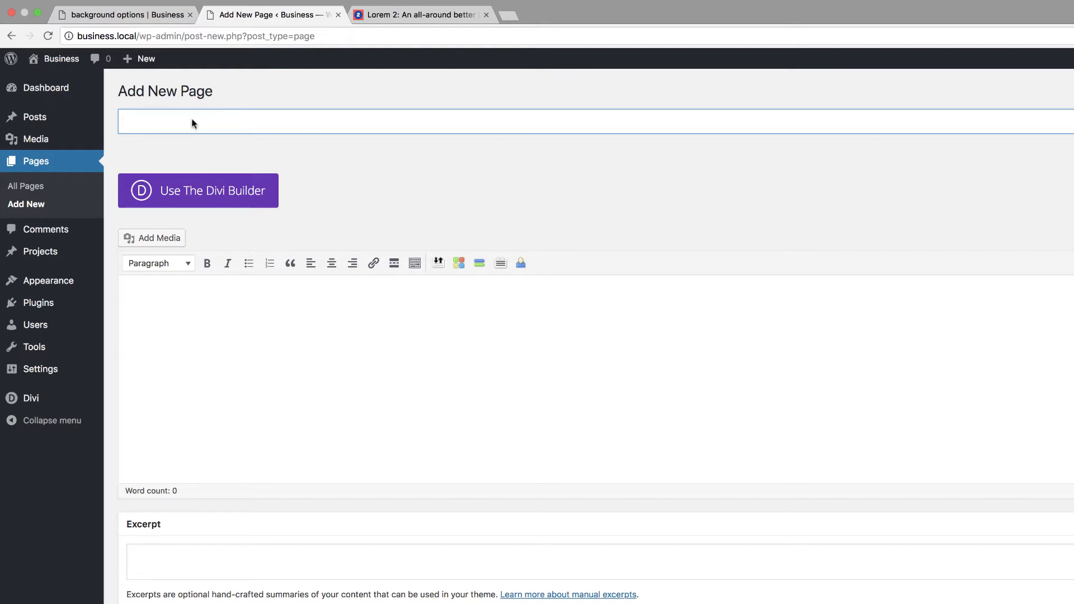
Step: In WordPress, title the new page "App Two", enable the Divi Builder and open the page in the Visual Builder
type("App")
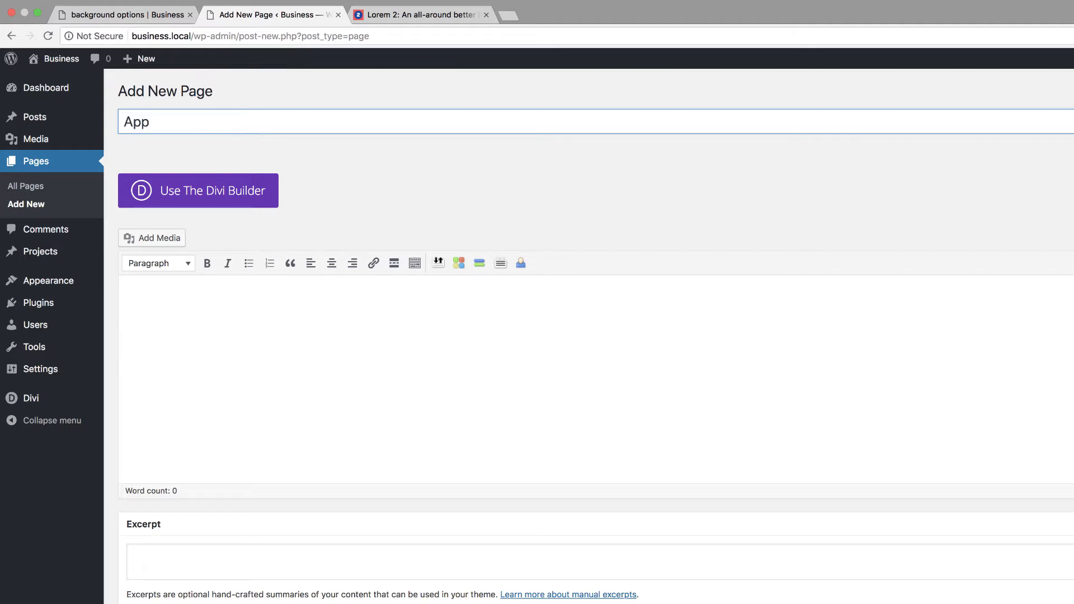
type(" Two")
left_click(214, 195)
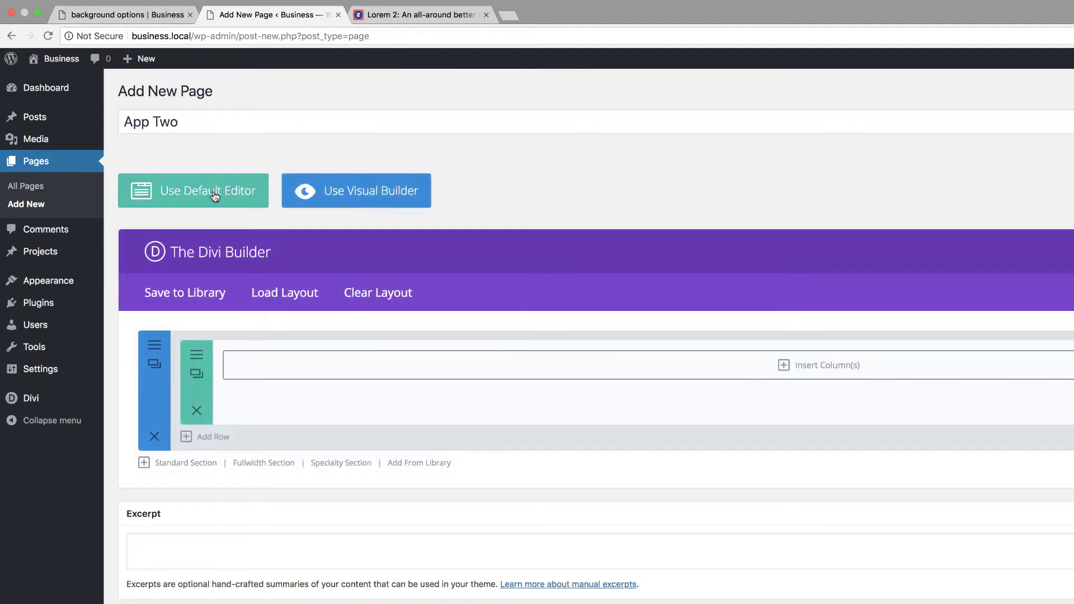
left_click(350, 193)
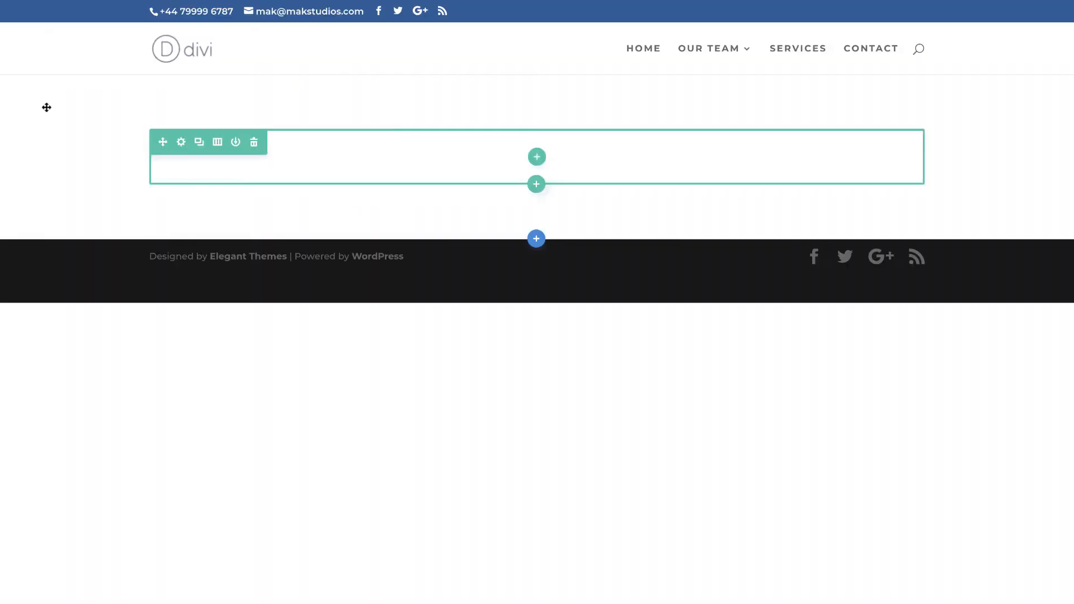
Step: Insert a Specialty section whose layout has nested rows beside one full-height column on the right, and delete the empty default section
left_click(536, 239)
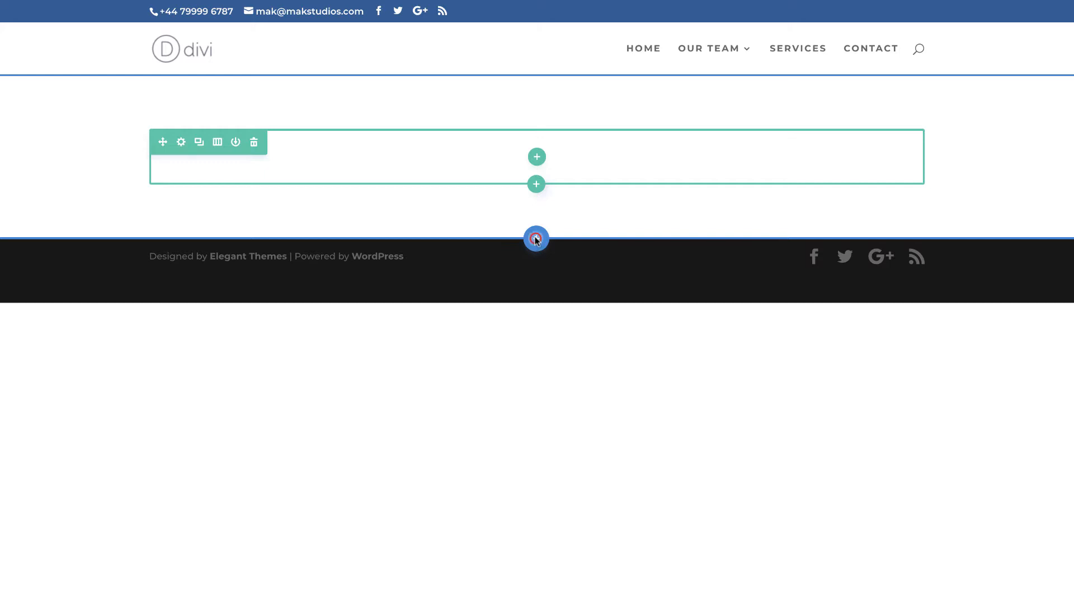
left_click(535, 237)
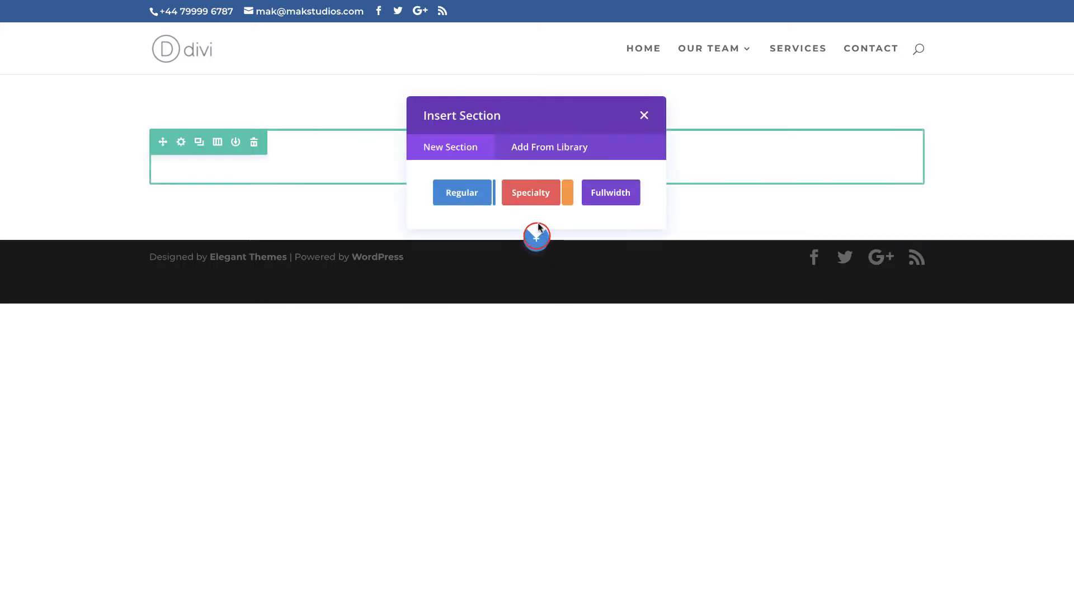
left_click(534, 192)
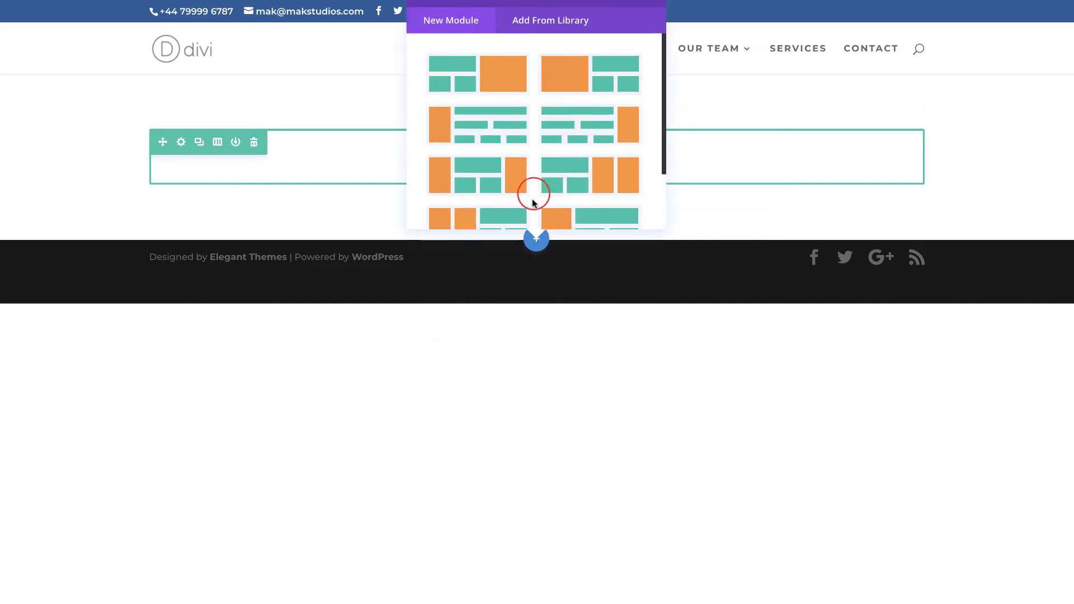
left_click(498, 77)
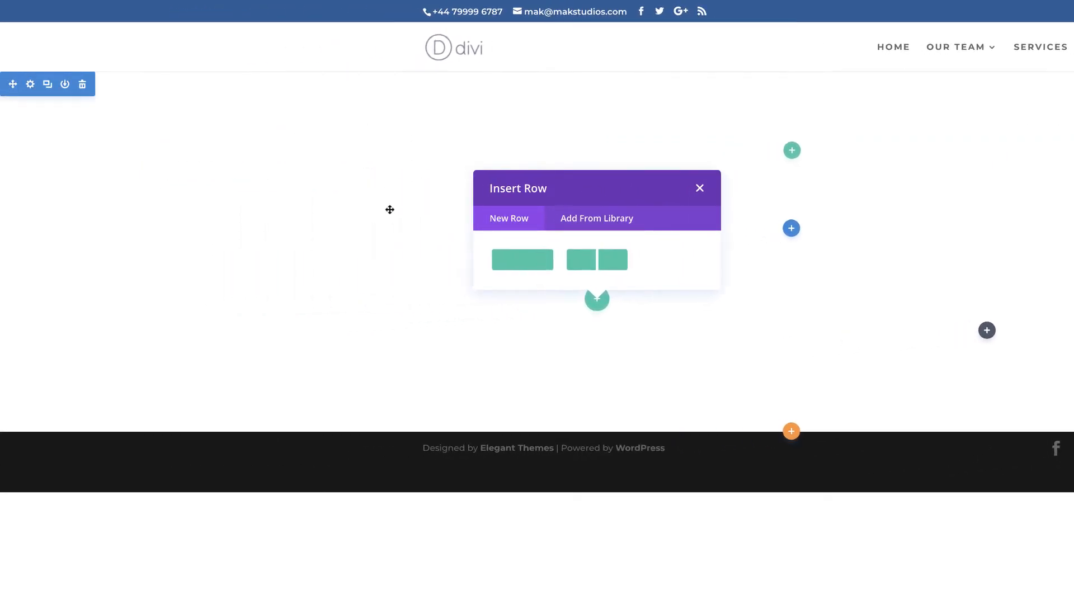
left_click(83, 85)
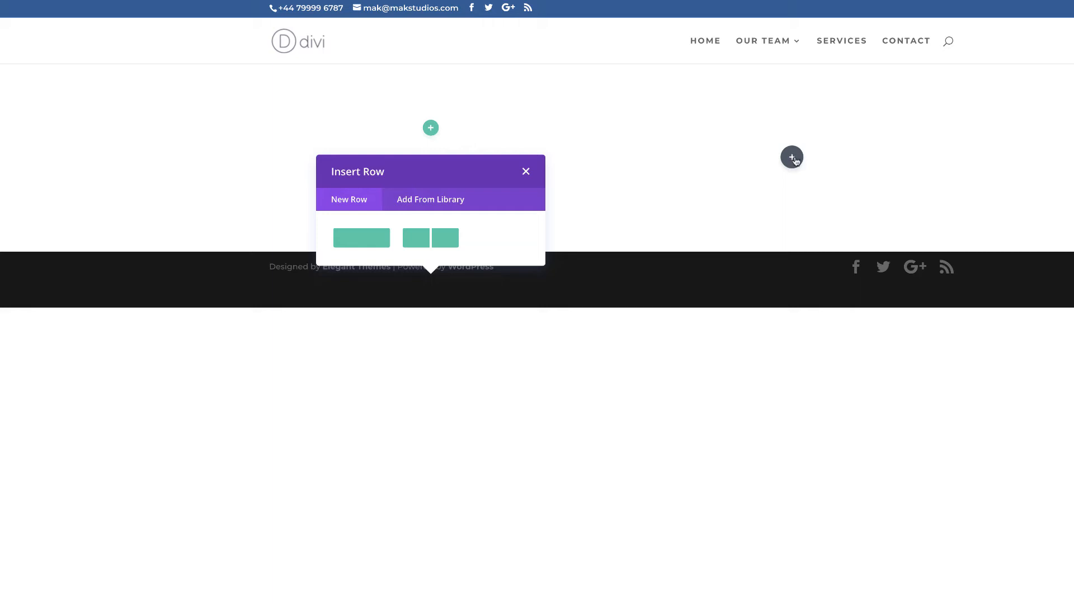
Step: Add an Image module to the full-height column of the specialty section
left_click(591, 172)
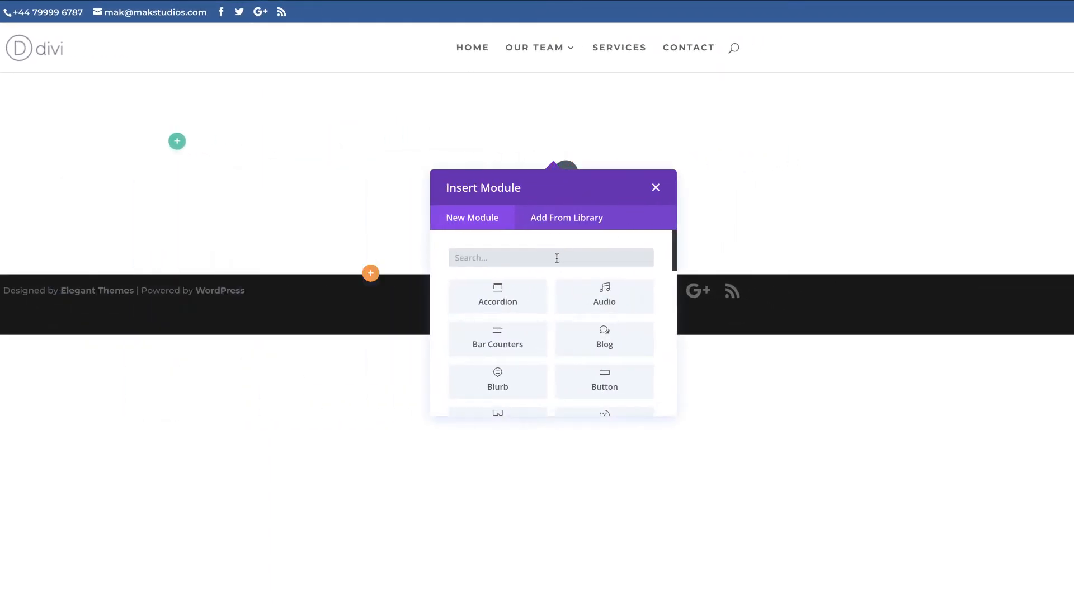
type("imag")
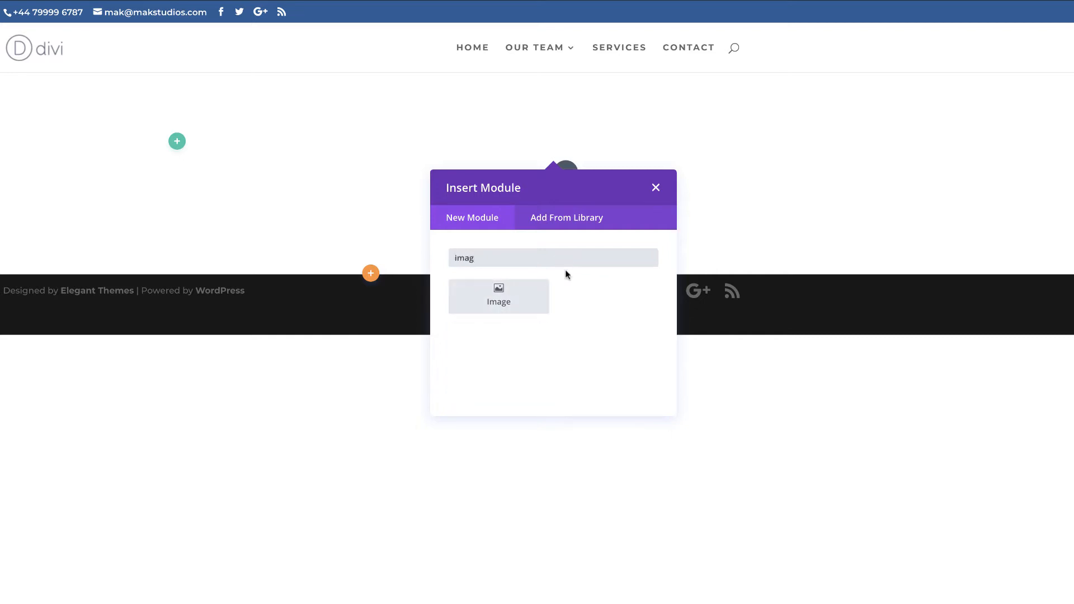
left_click(506, 286)
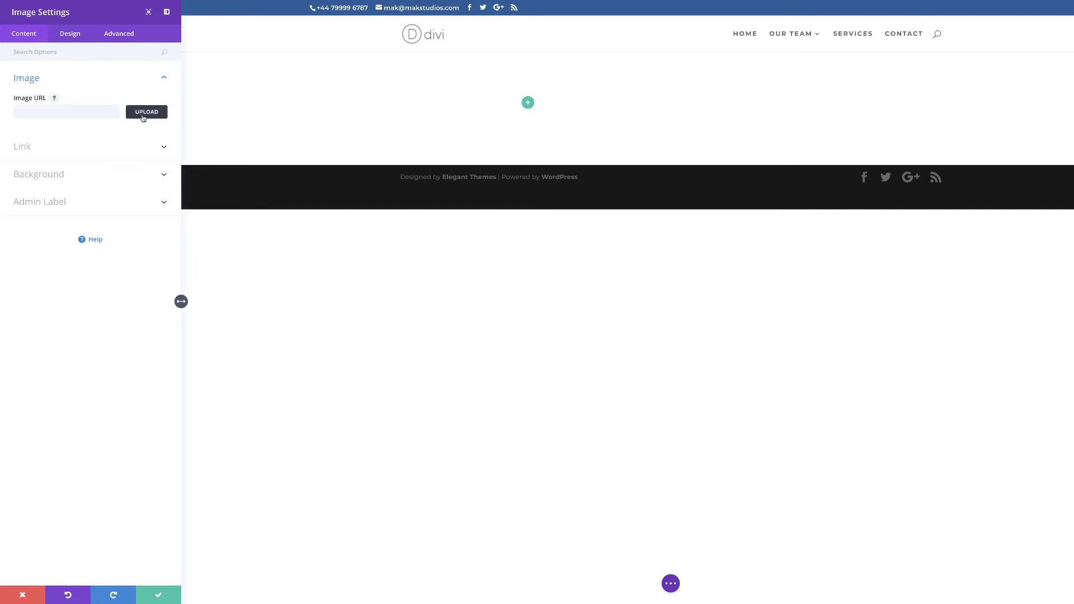
Step: Set the Image module's picture to the iPhone lock-screen image from the media library and save the module
left_click(146, 112)
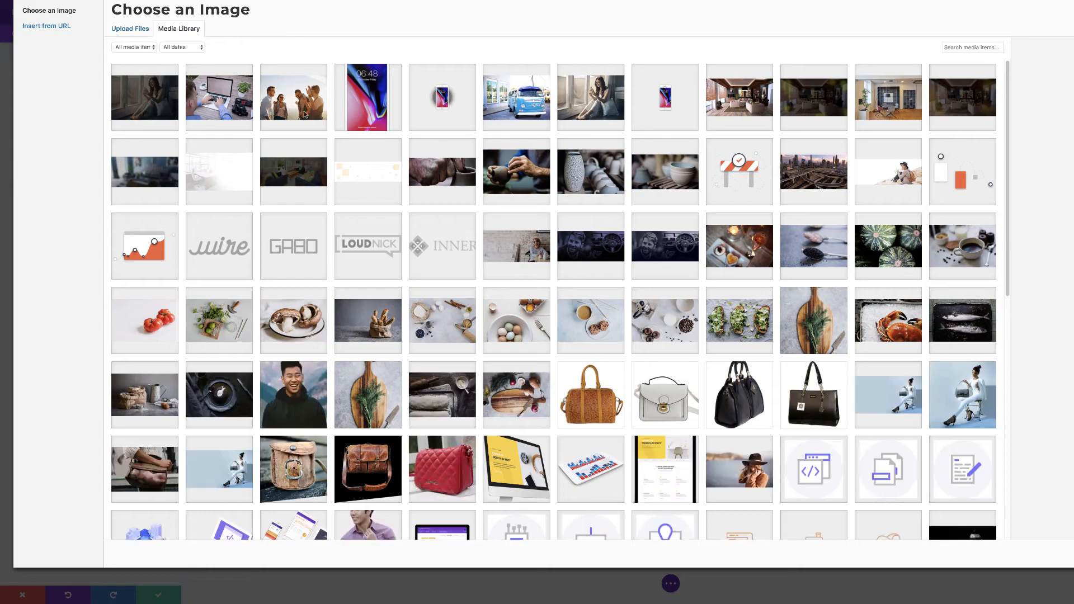
left_click(365, 93)
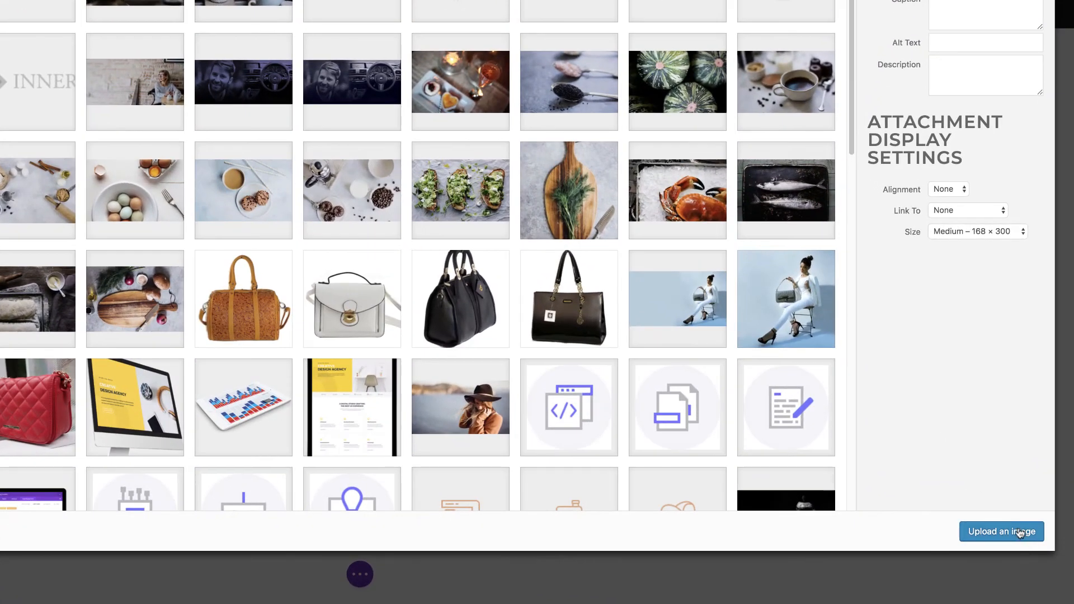
left_click(1059, 547)
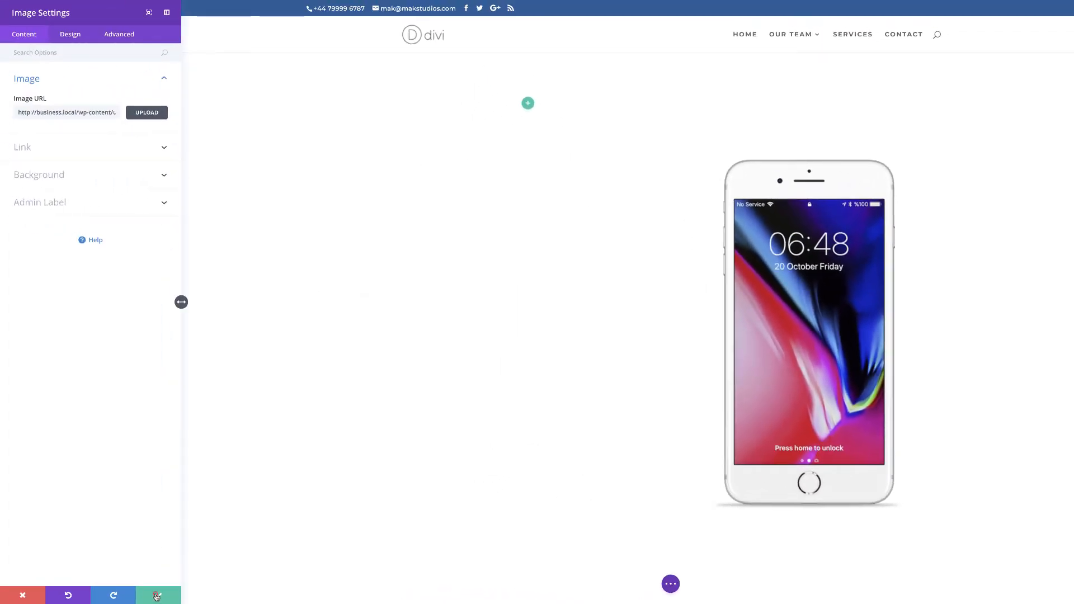
left_click(157, 596)
Step: Insert a single-column row in the nested area beside the phone image and add a Text module to it
left_click(433, 103)
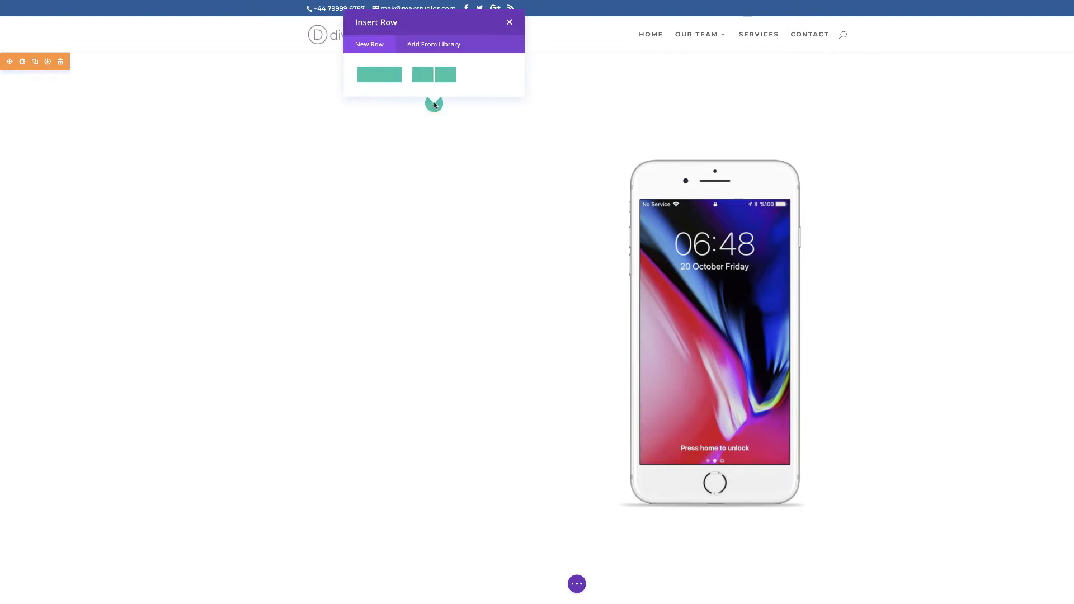
left_click(384, 80)
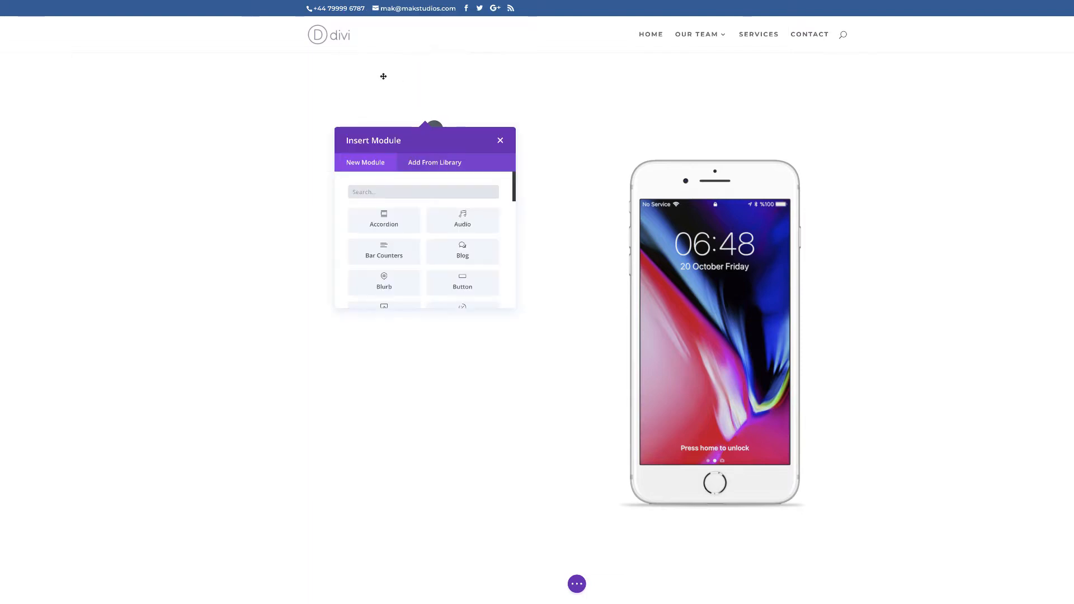
left_click(379, 193)
type("text")
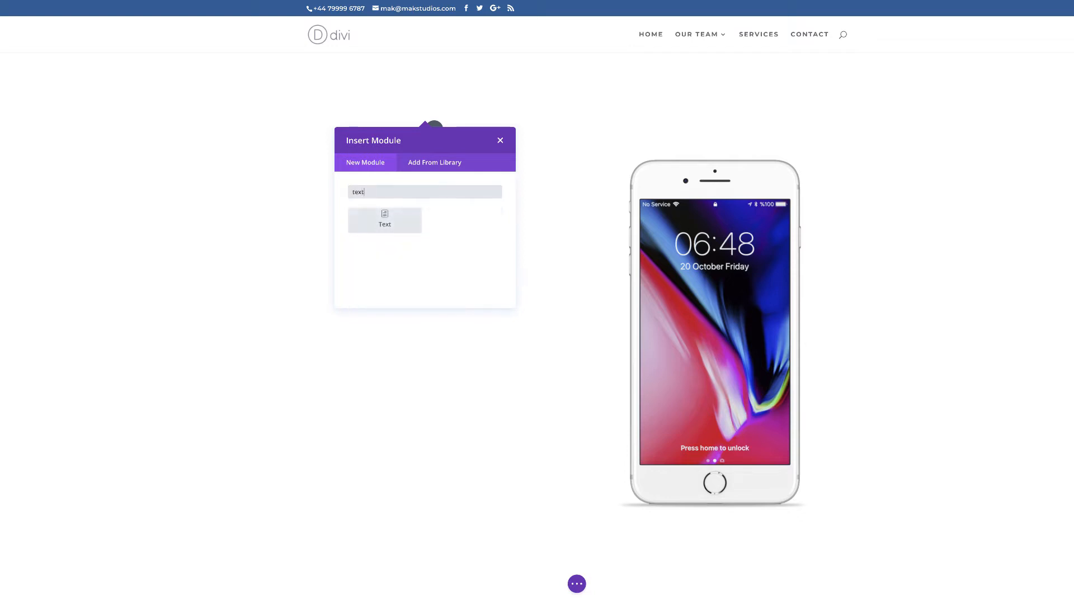
left_click(385, 219)
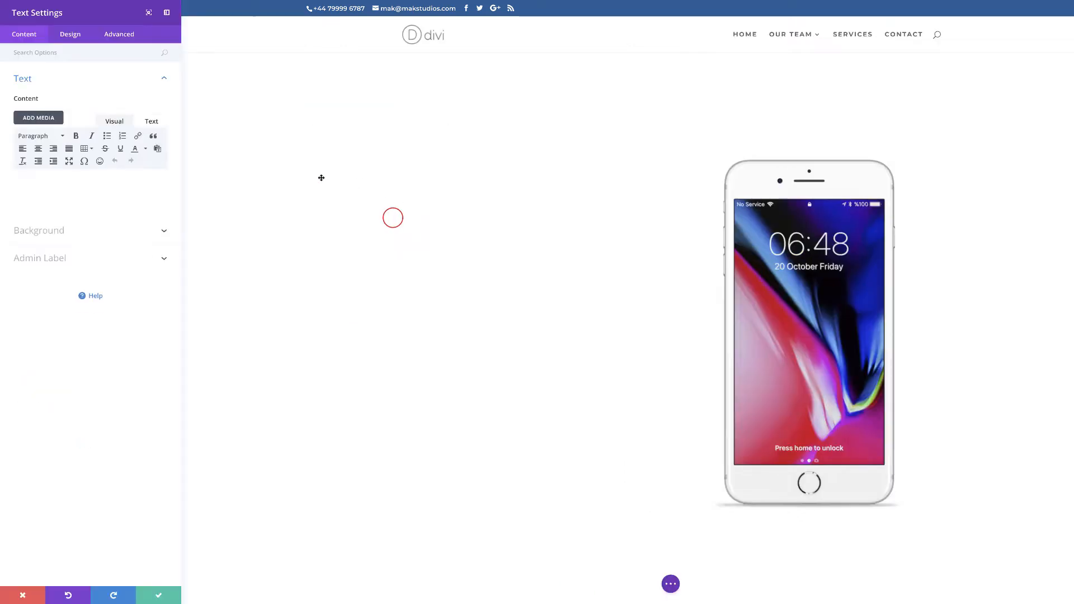
Step: Copy the first two Lorem ipsum paragraphs from lorem2.com and paste them into the Text module's content
left_click(125, 177)
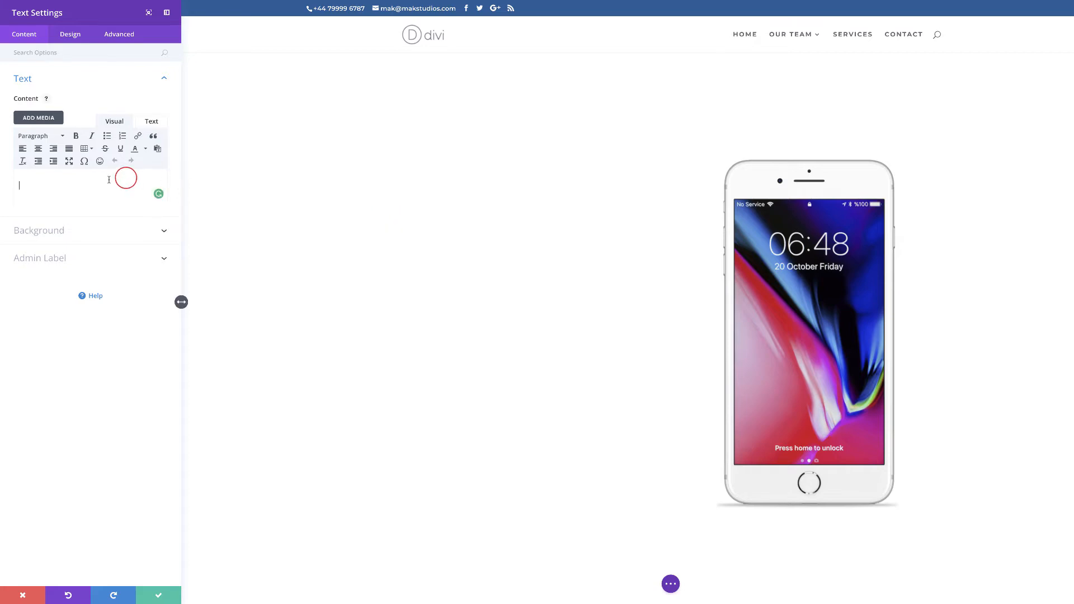
left_click(269, 10)
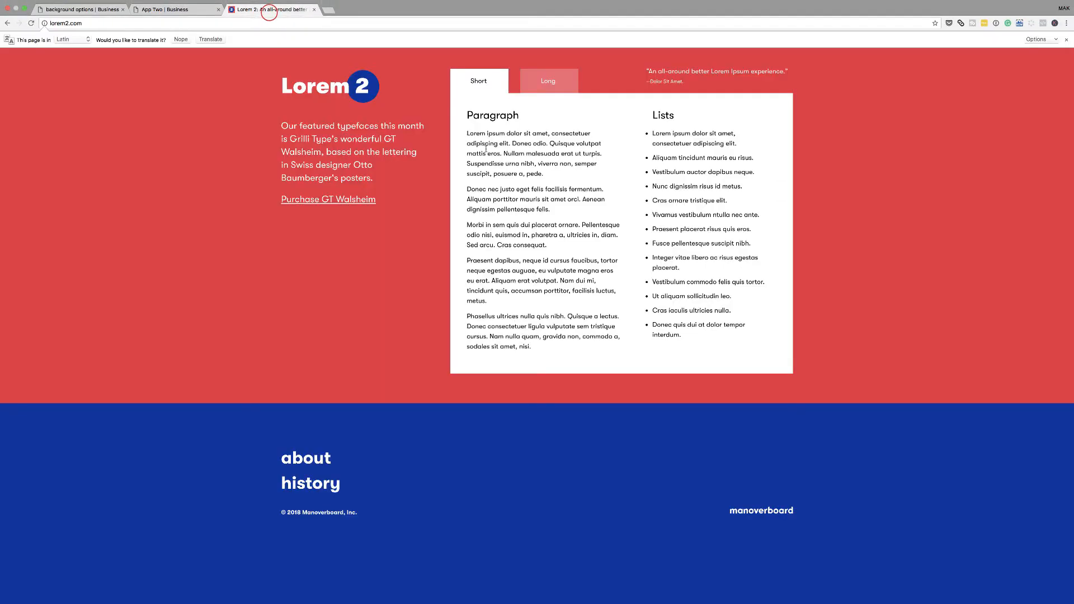
left_click_drag(470, 134, 555, 215)
key("ctrl+c")
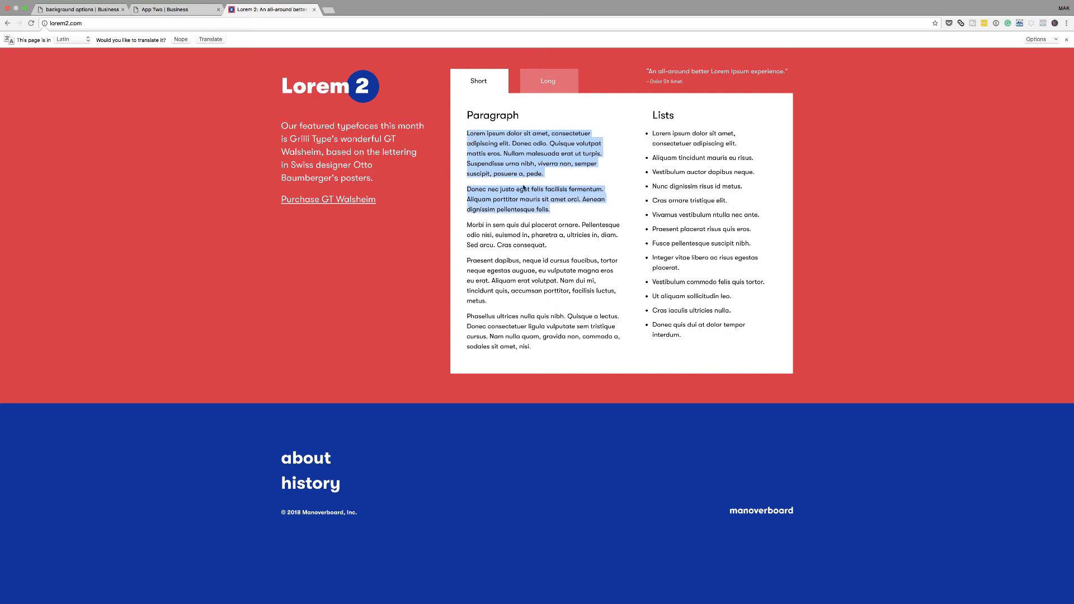
left_click(168, 10)
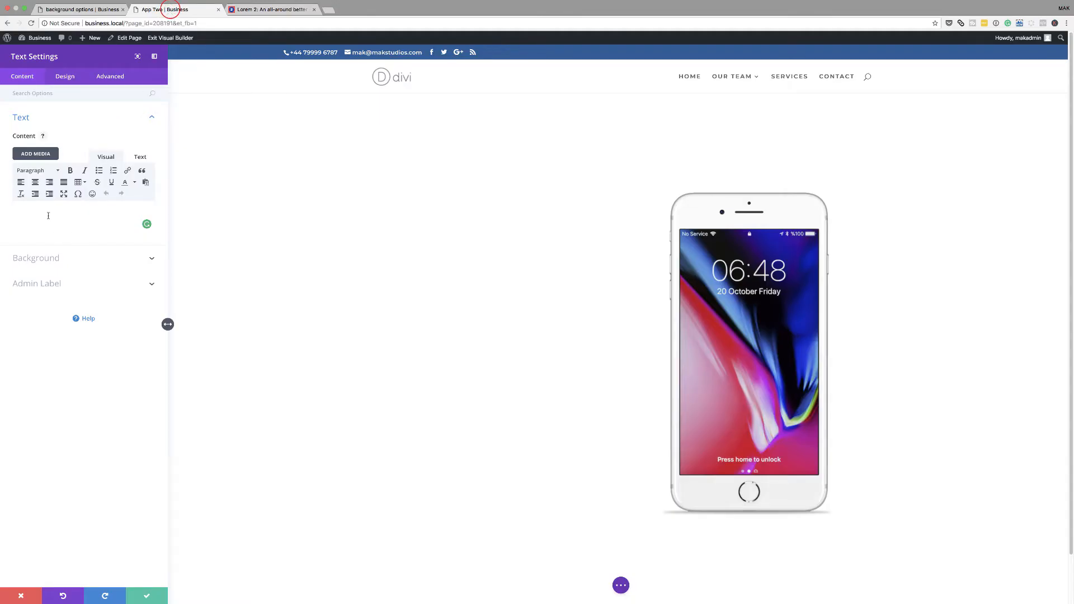
key("ctrl+v")
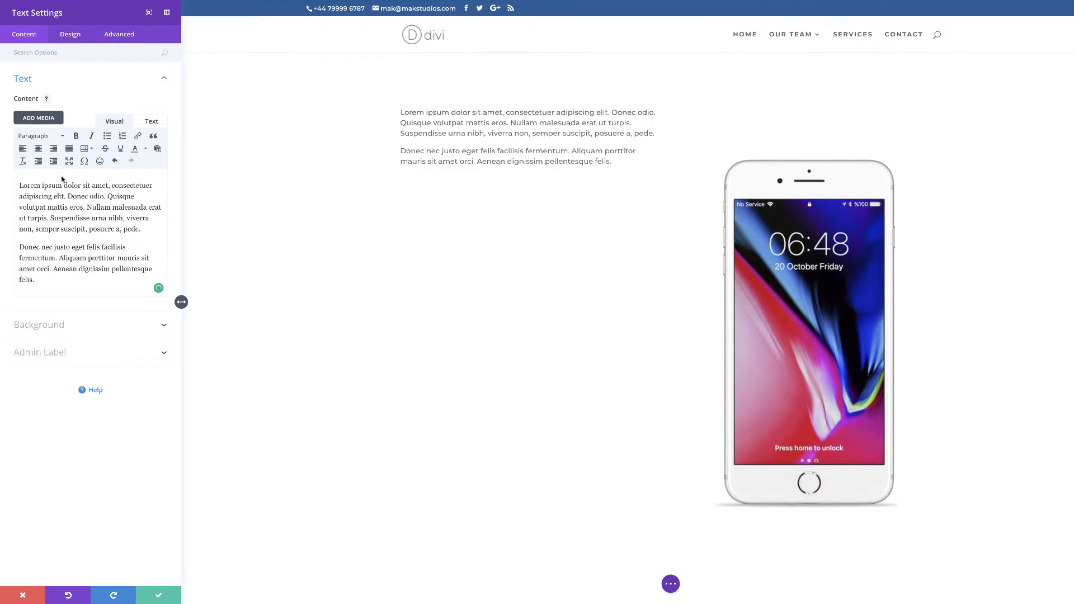
Step: Remove "Lorem ipsum dolor sit" from the start of the first paragraph and begin it with a capitalised "Amet"
left_click(104, 187)
left_click_drag(89, 186, 14, 187)
key("BackSpace")
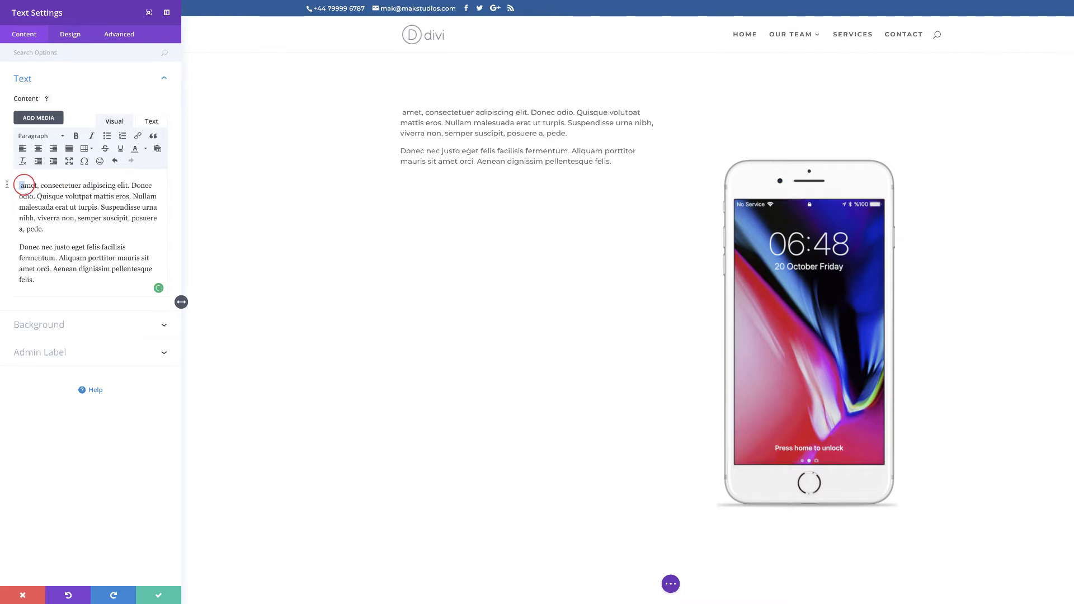
key("Delete")
key("Delete")
type("A")
Step: Add the line "Lorem ipsum dolor sit" above the first paragraph and format it as Heading 1
left_click(16, 182)
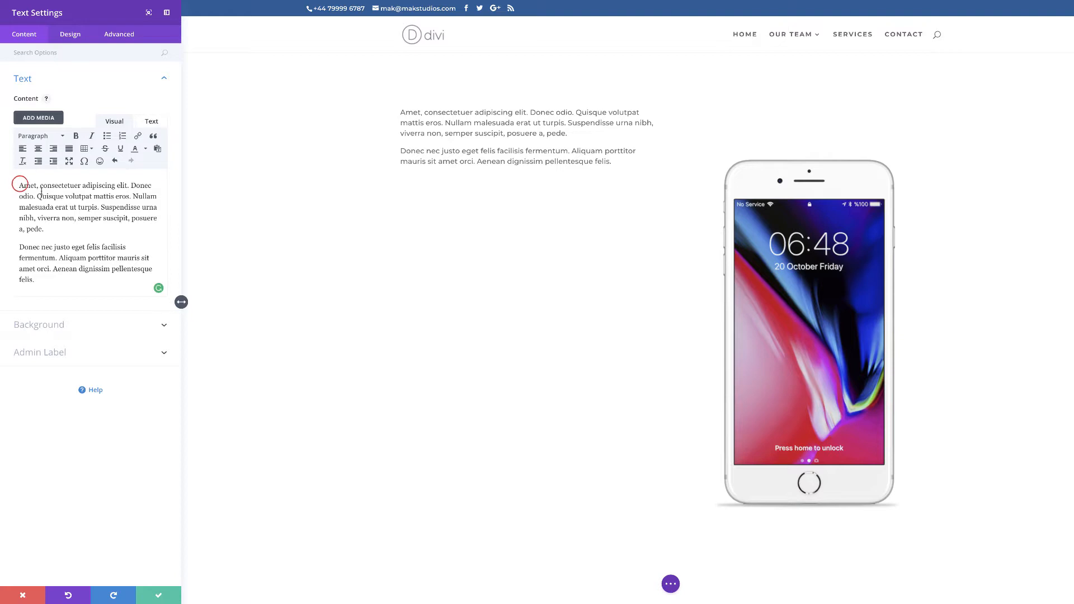
key("Return")
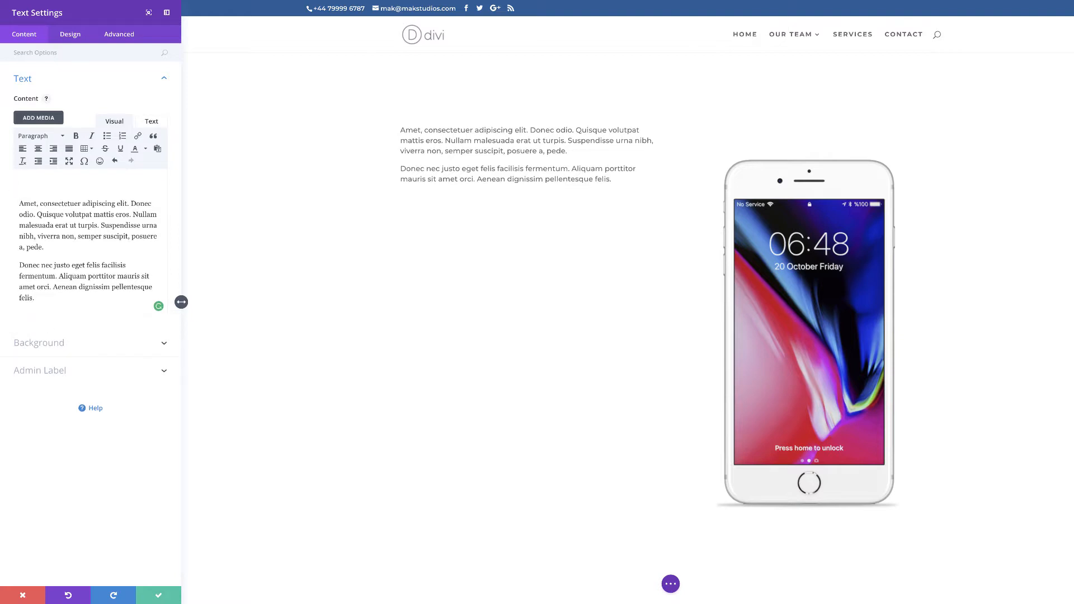
type("Lorem ipsum dolor sit")
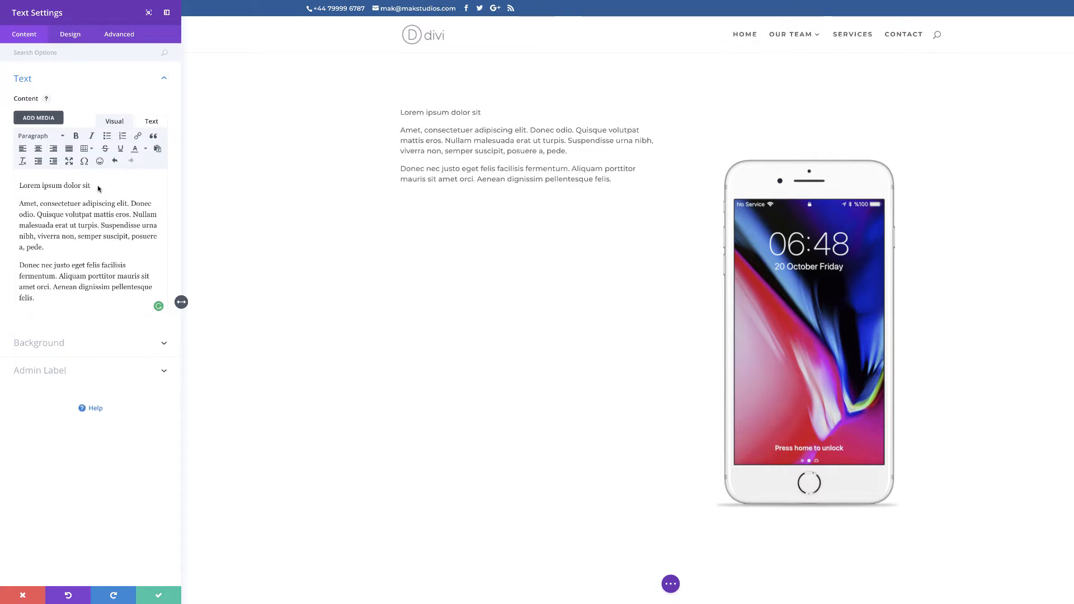
left_click_drag(98, 185, 15, 188)
left_click(44, 135)
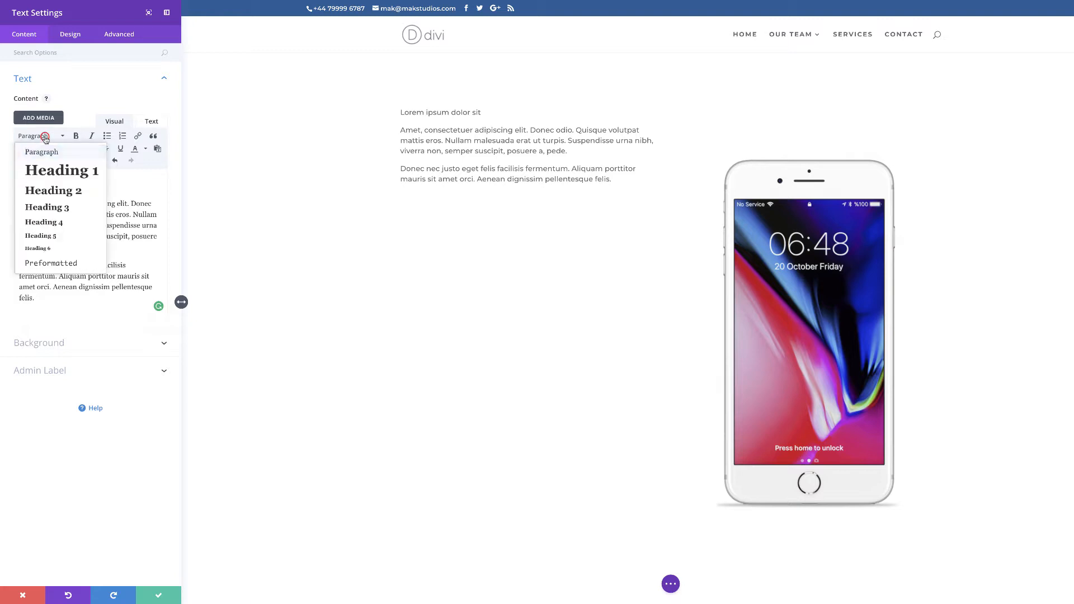
left_click(62, 176)
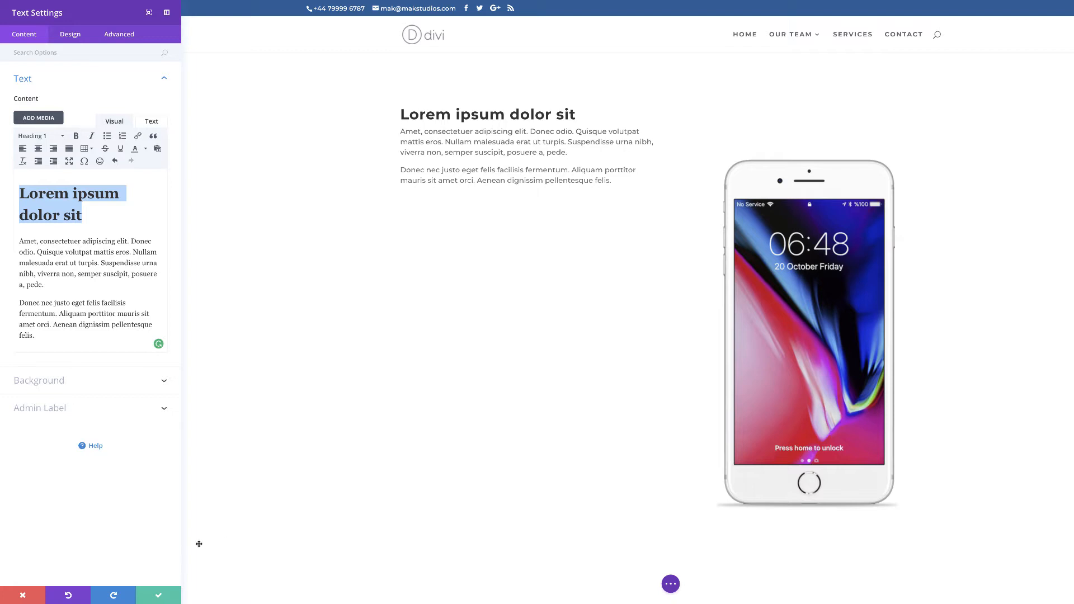
Step: Style the H1 heading text in uppercase with a 36px text size and a 1.3em line height
left_click(74, 35)
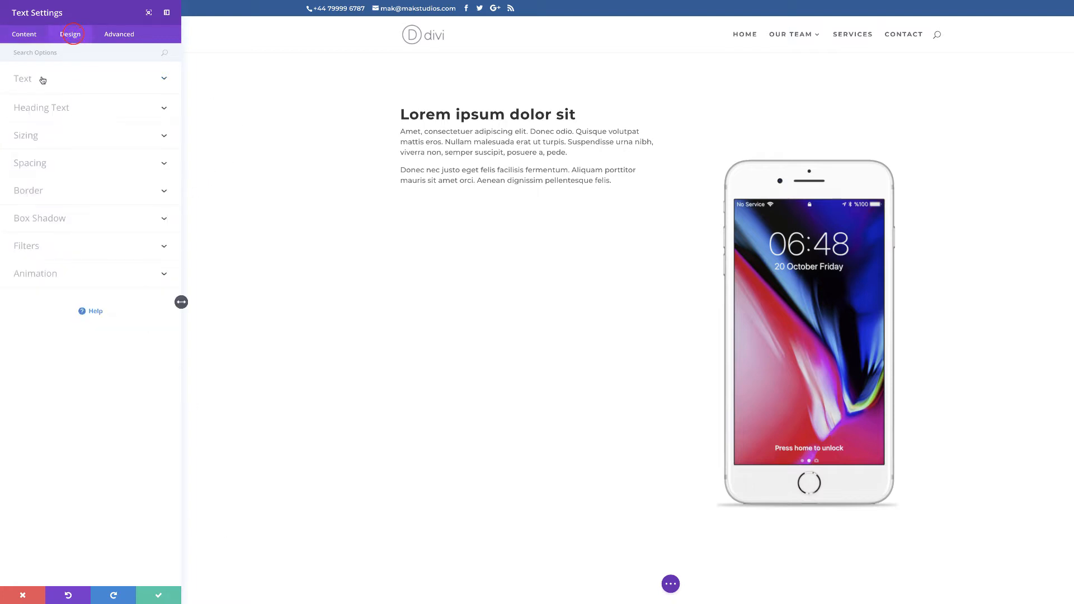
left_click(54, 106)
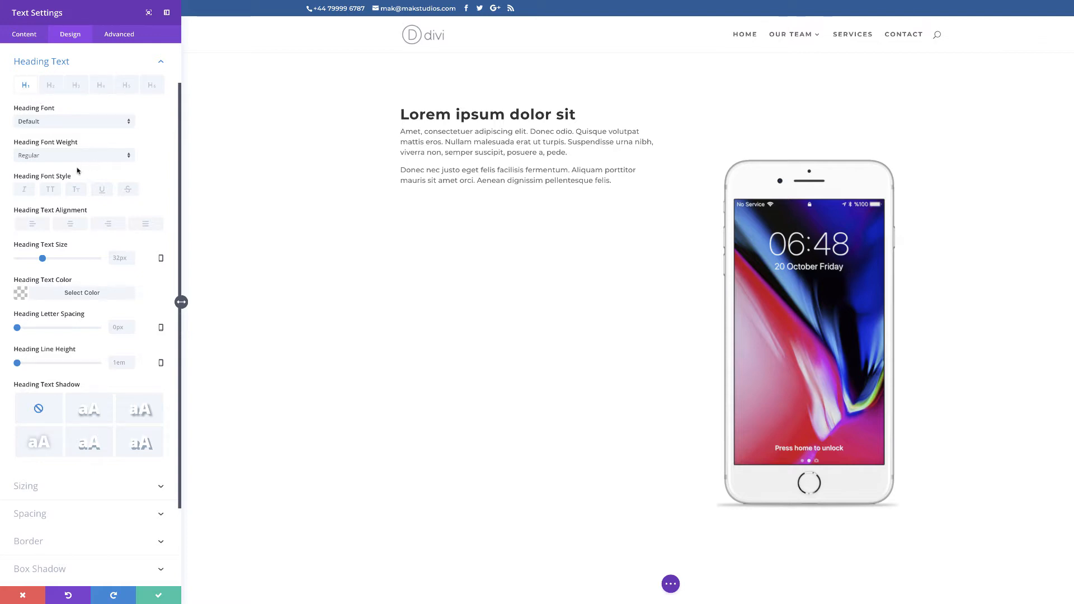
left_click(51, 189)
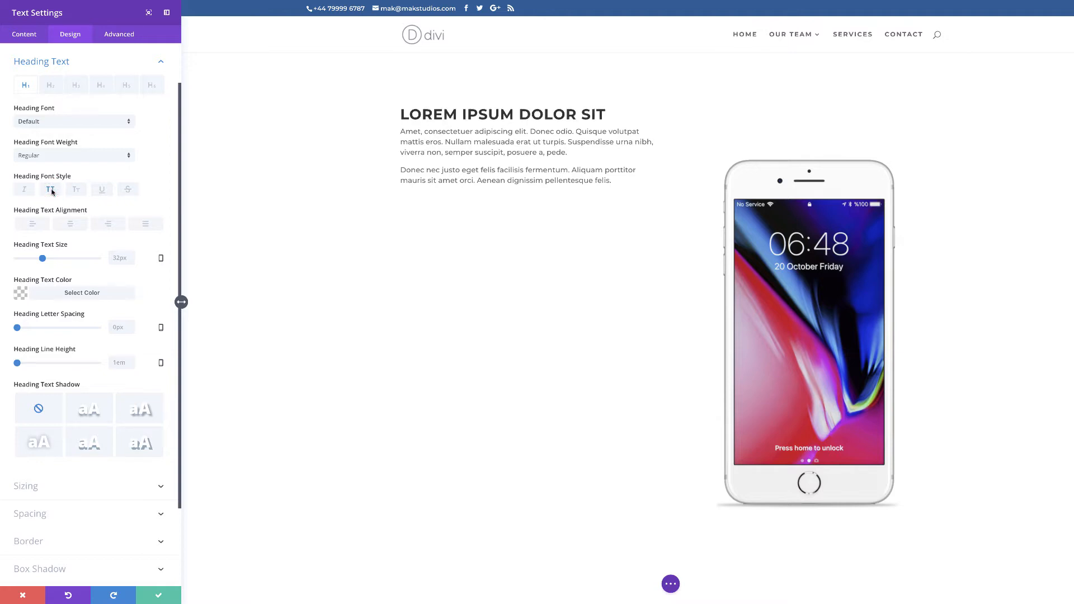
left_click(43, 258)
left_click_drag(43, 258, 46, 259)
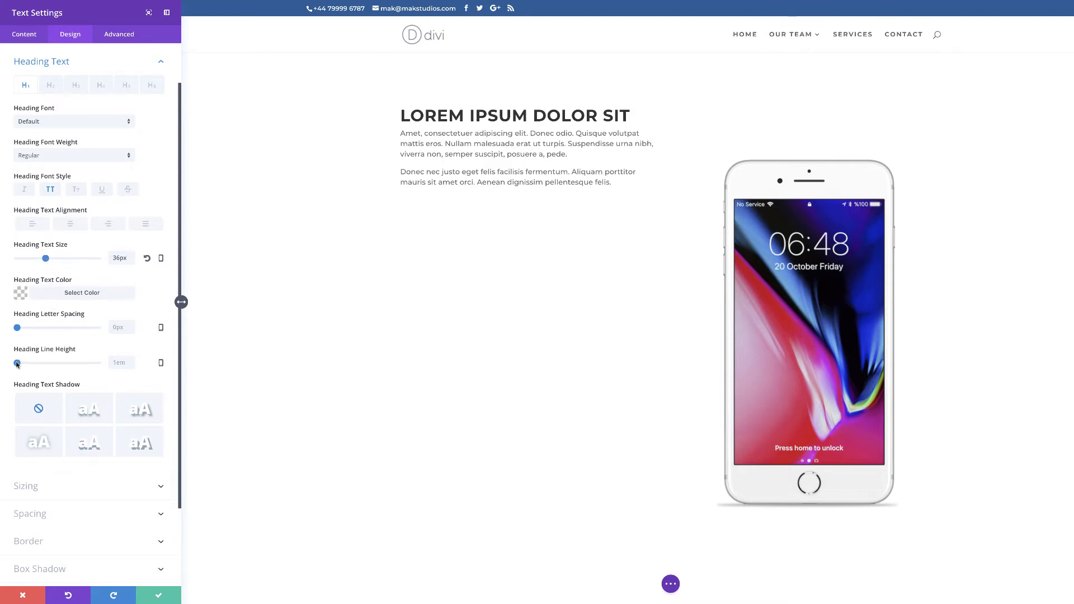
left_click_drag(17, 363, 31, 364)
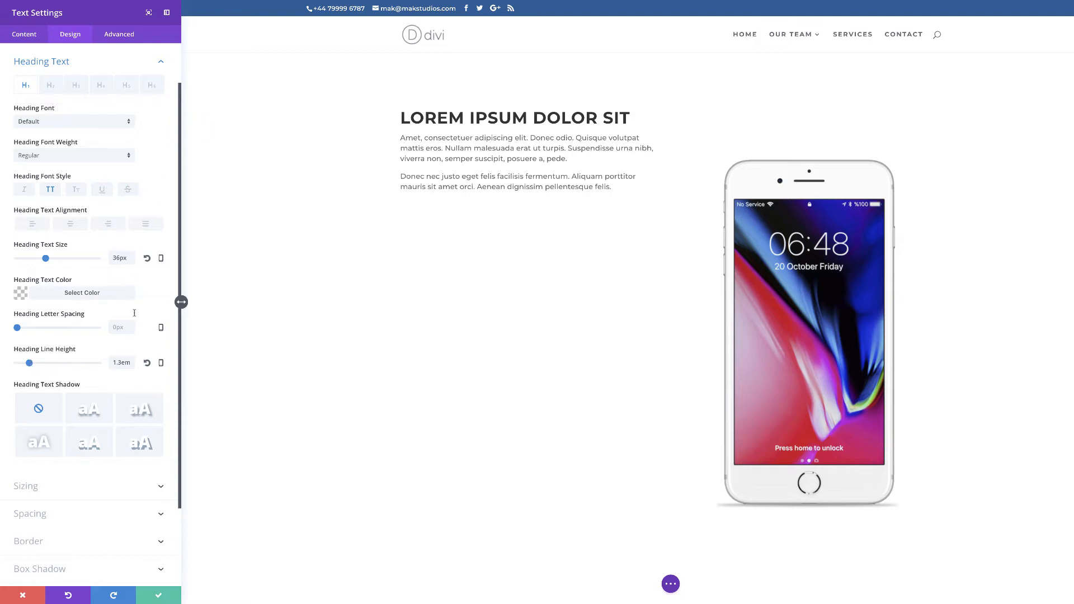
Step: Set the body text size to 18px and its line height to 1.8em, and save the Text module
scroll(126, 356, "down", 3)
scroll(127, 356, "down", 1)
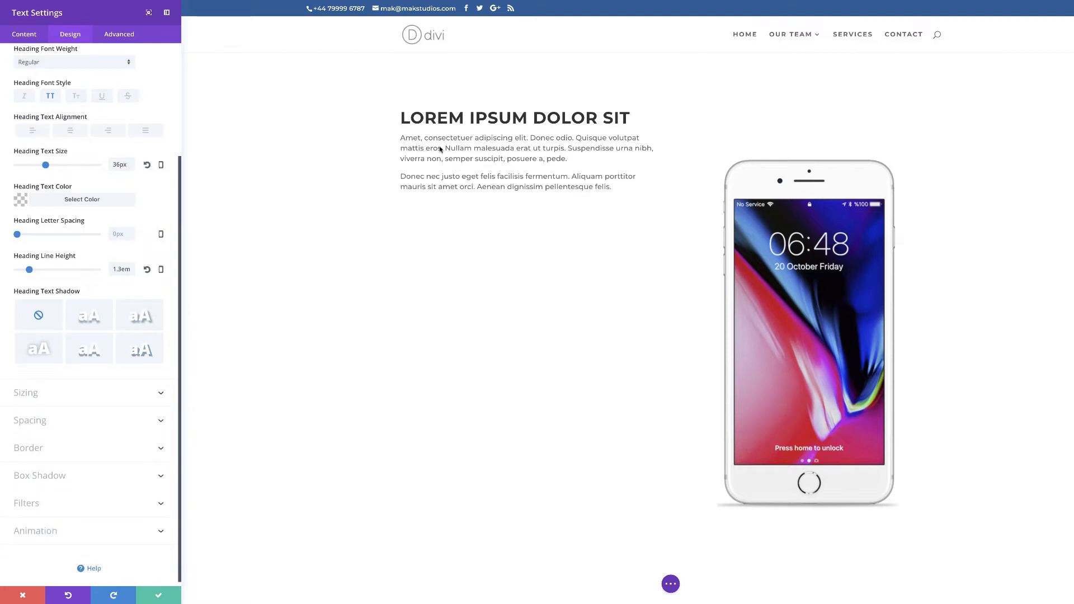
scroll(134, 252, "up", 3)
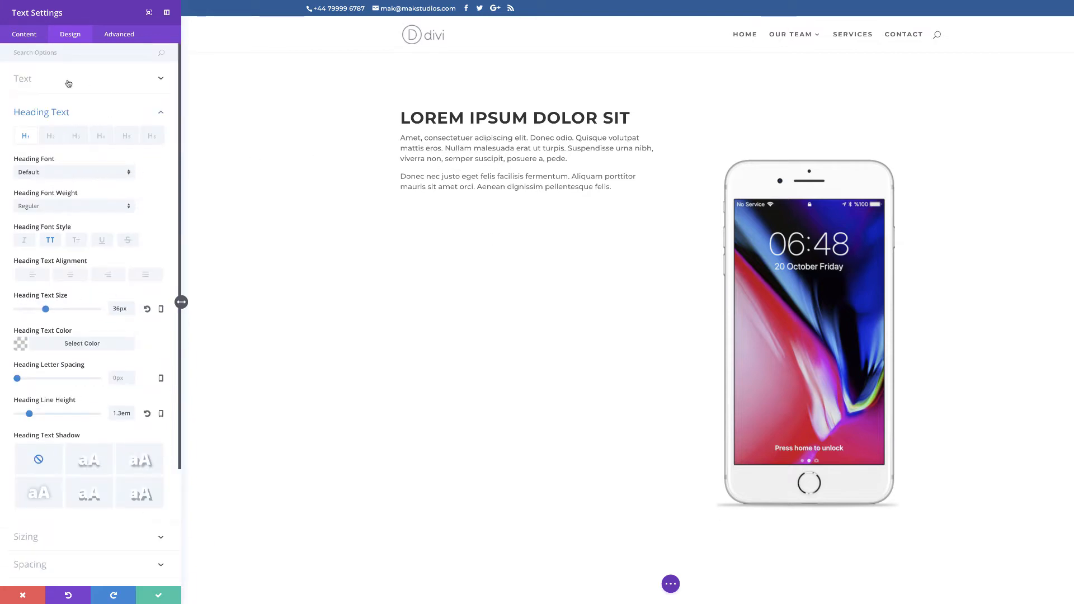
left_click(27, 79)
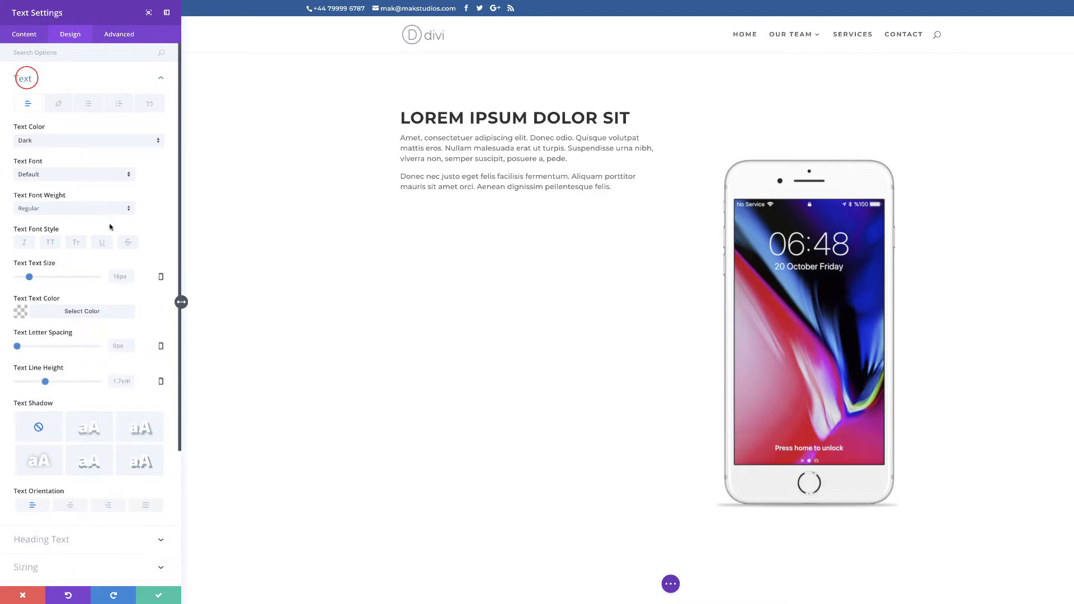
scroll(84, 234, "down", 1)
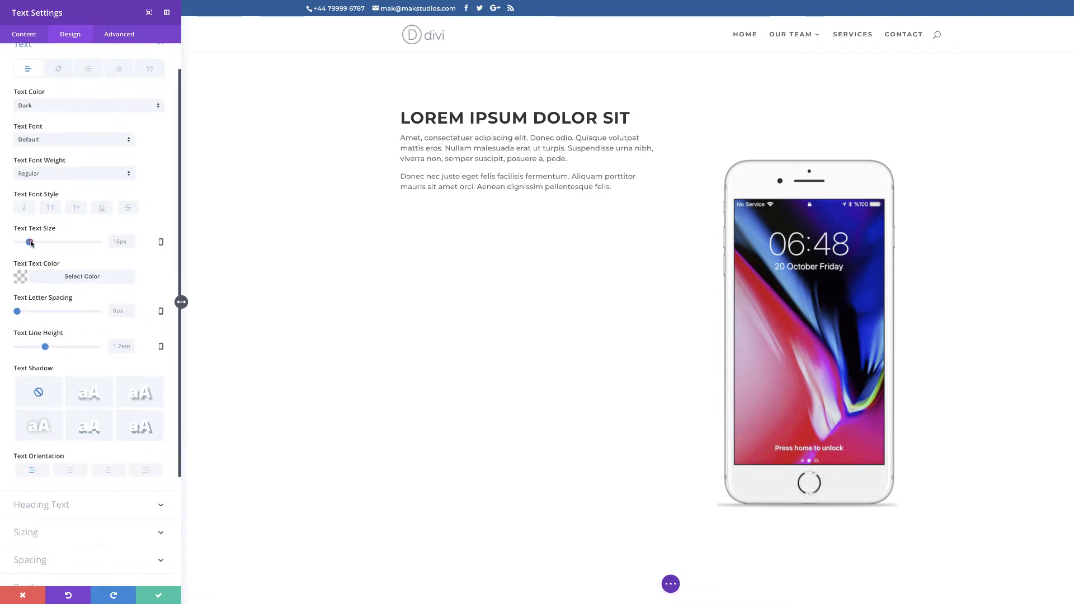
left_click_drag(29, 242, 31, 242)
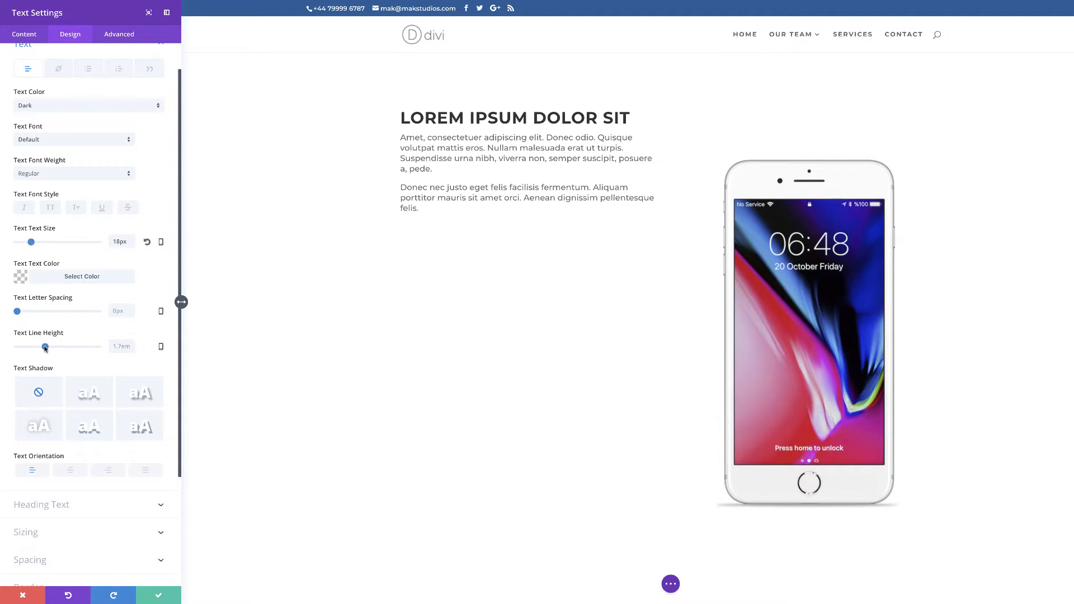
left_click_drag(45, 347, 48, 348)
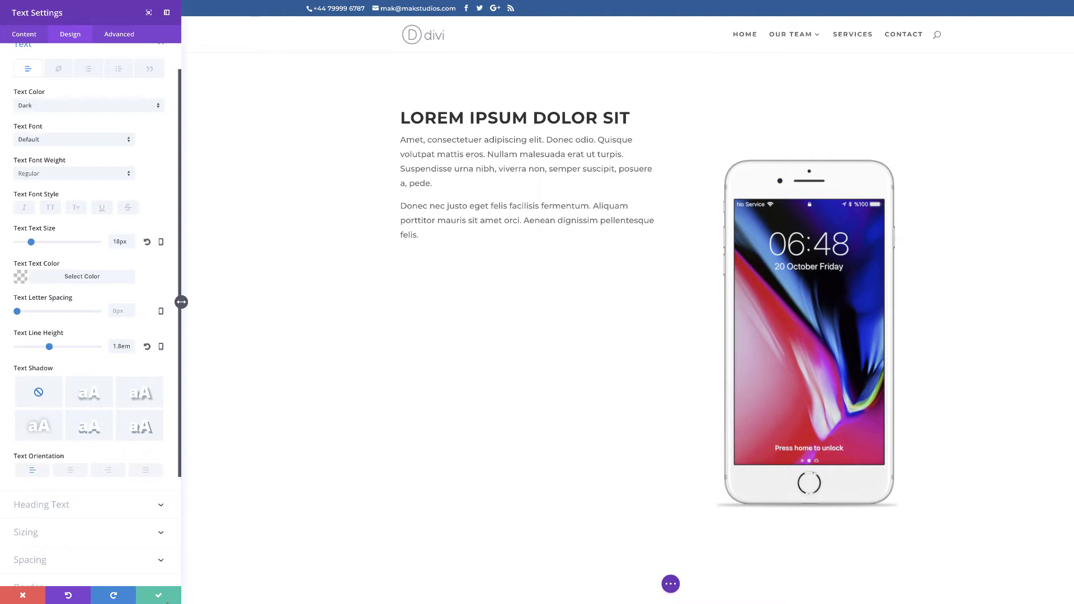
left_click(159, 596)
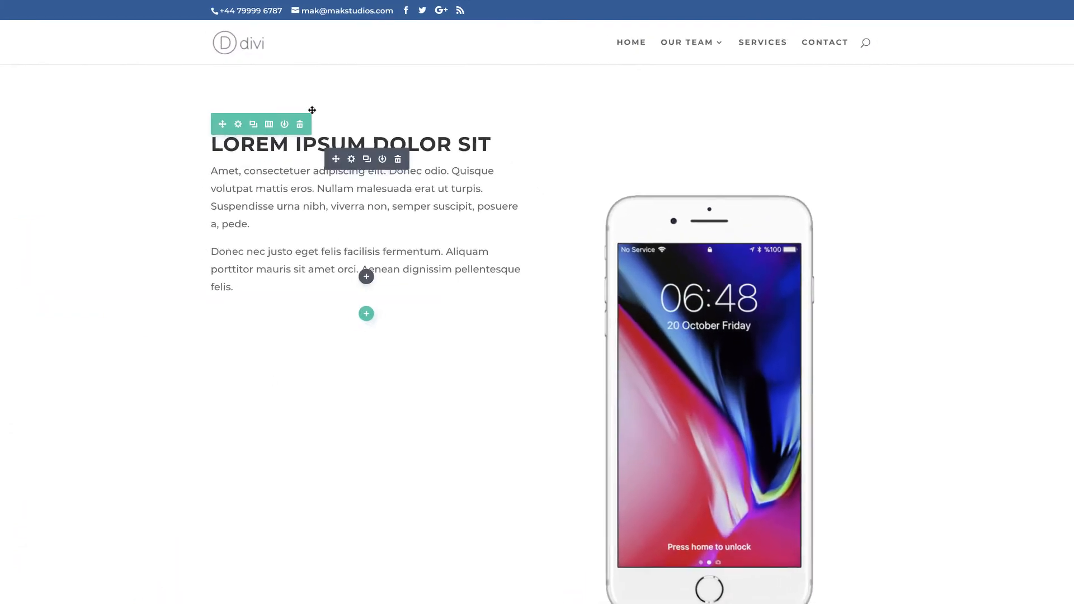
Step: Insert a two-column row below the text row and add a Button module to its first column
mouse_move(692, 250)
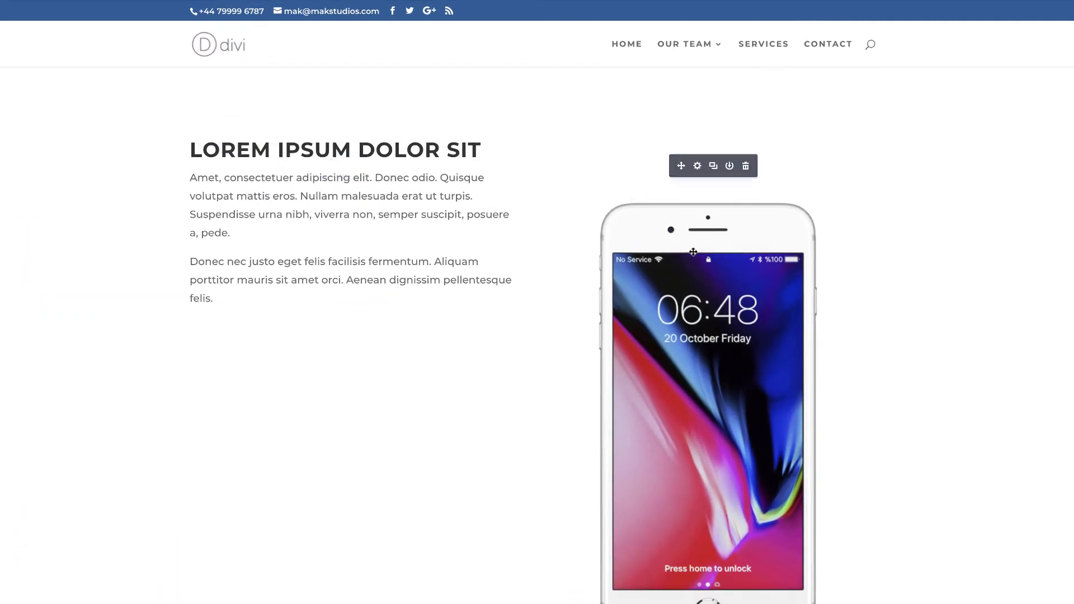
mouse_move(404, 169)
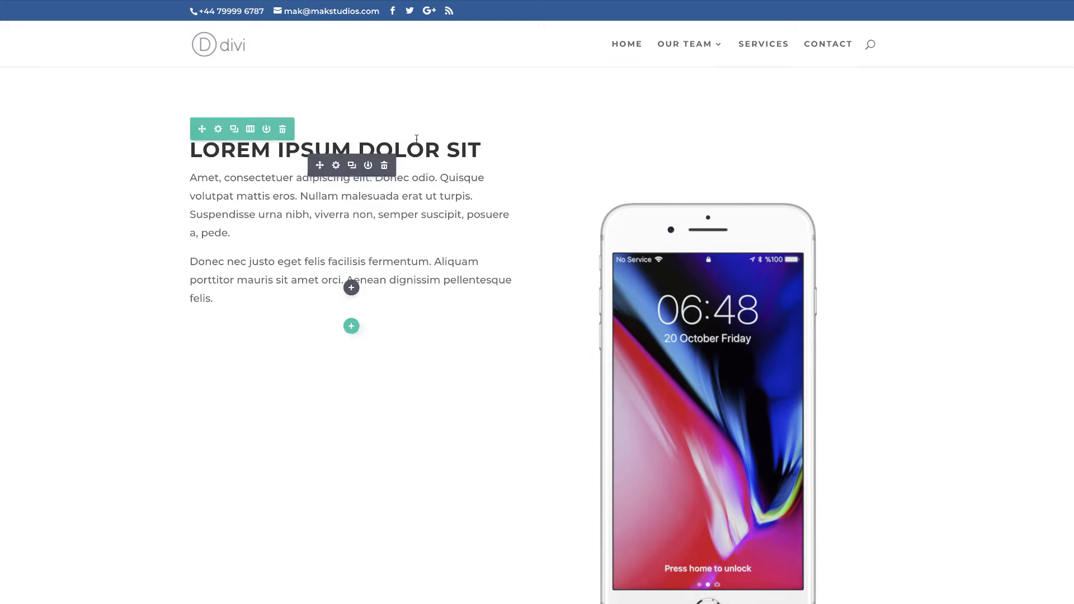
left_click(351, 328)
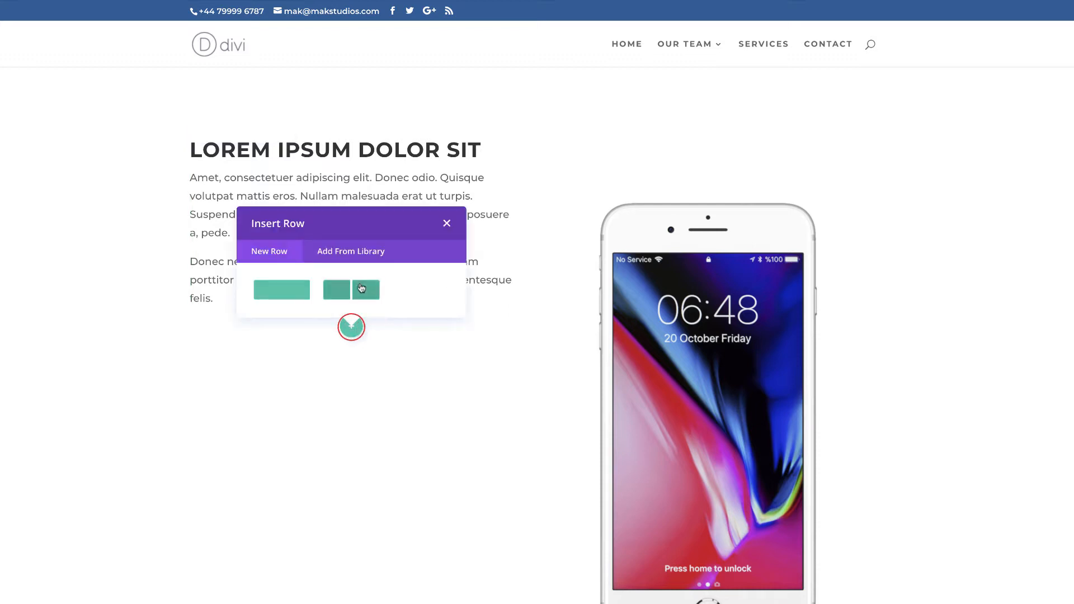
left_click(376, 293)
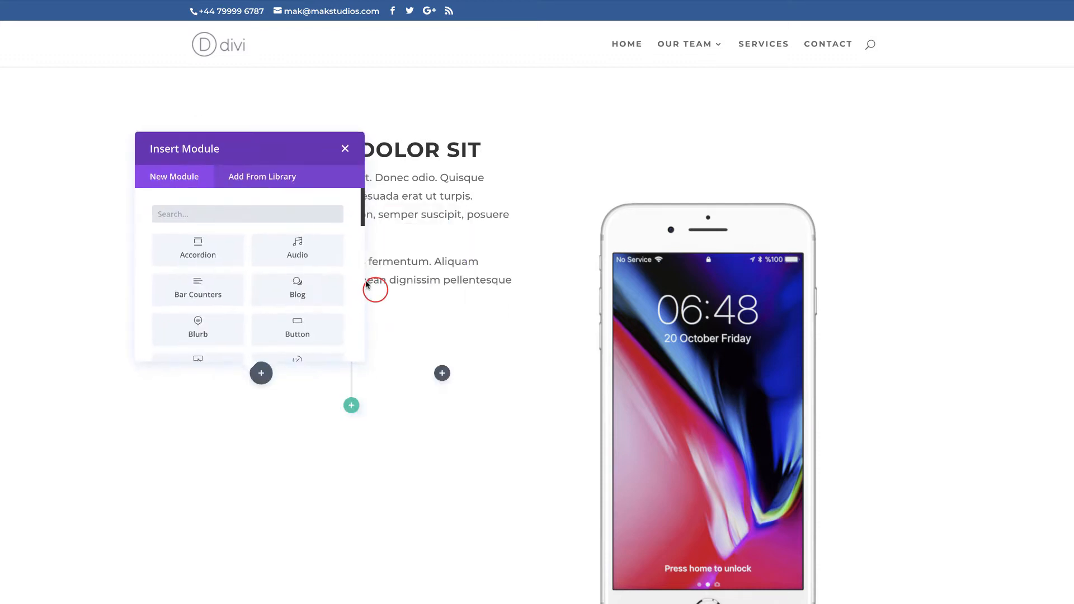
left_click(298, 331)
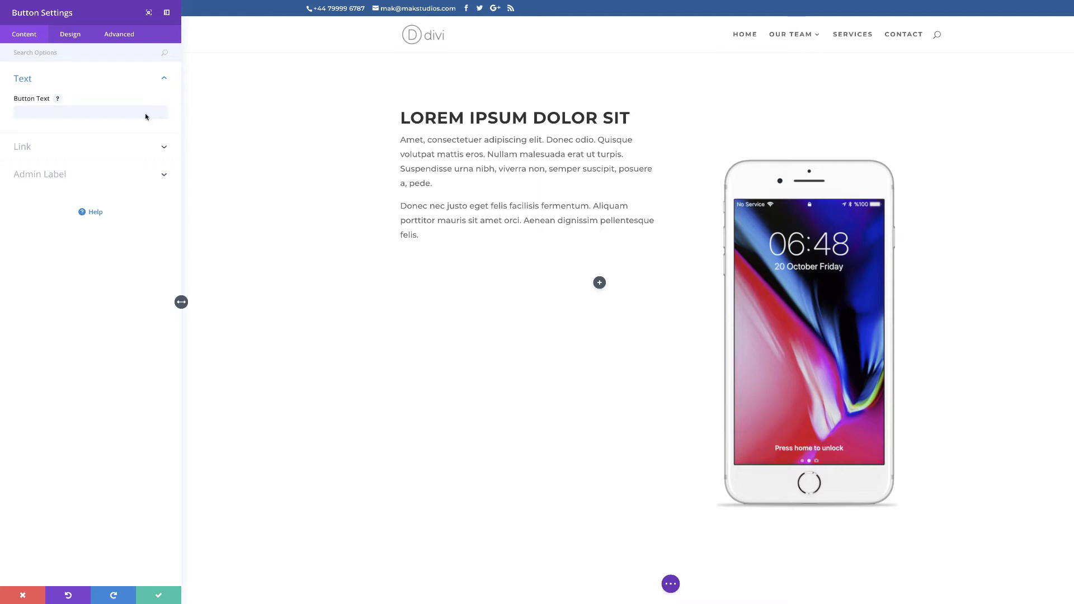
Step: Set the button text to "APPLE iOS" and its link URL to "#"
left_click(52, 113)
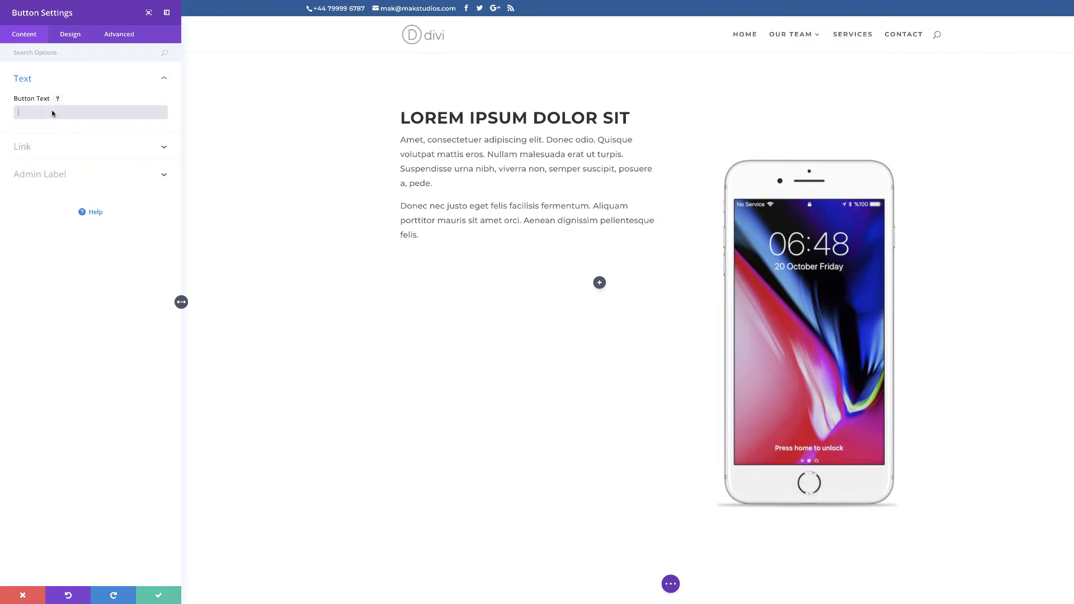
type("APPLE iOS")
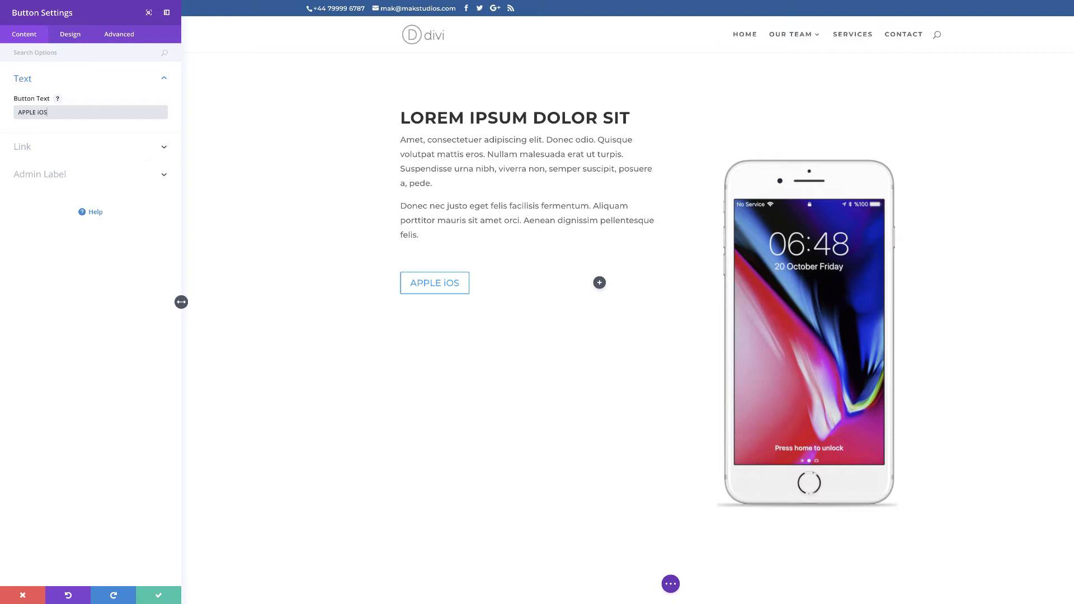
left_click(64, 155)
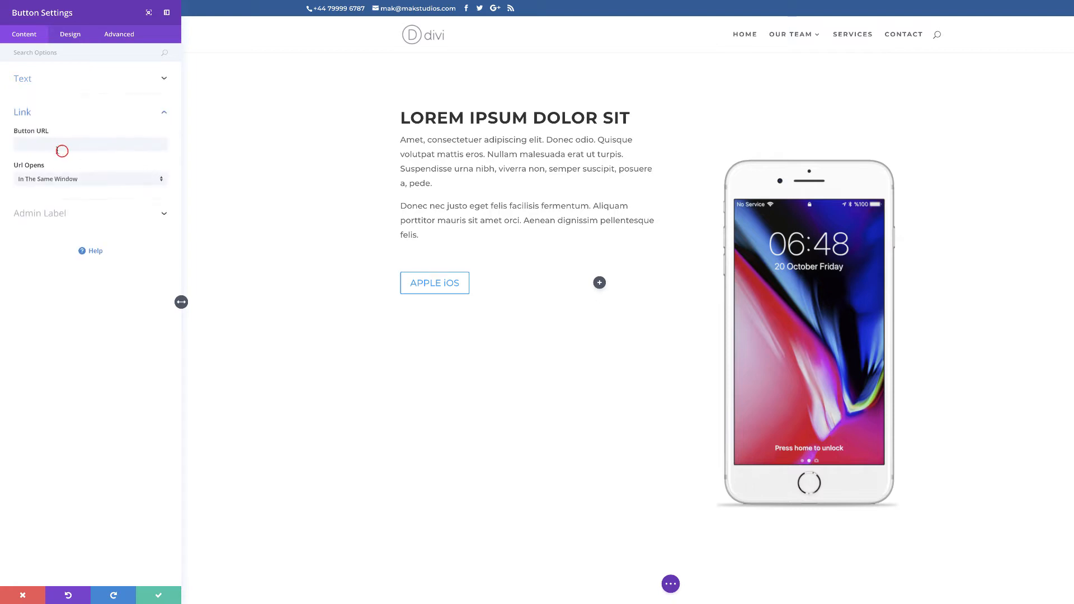
left_click(41, 143)
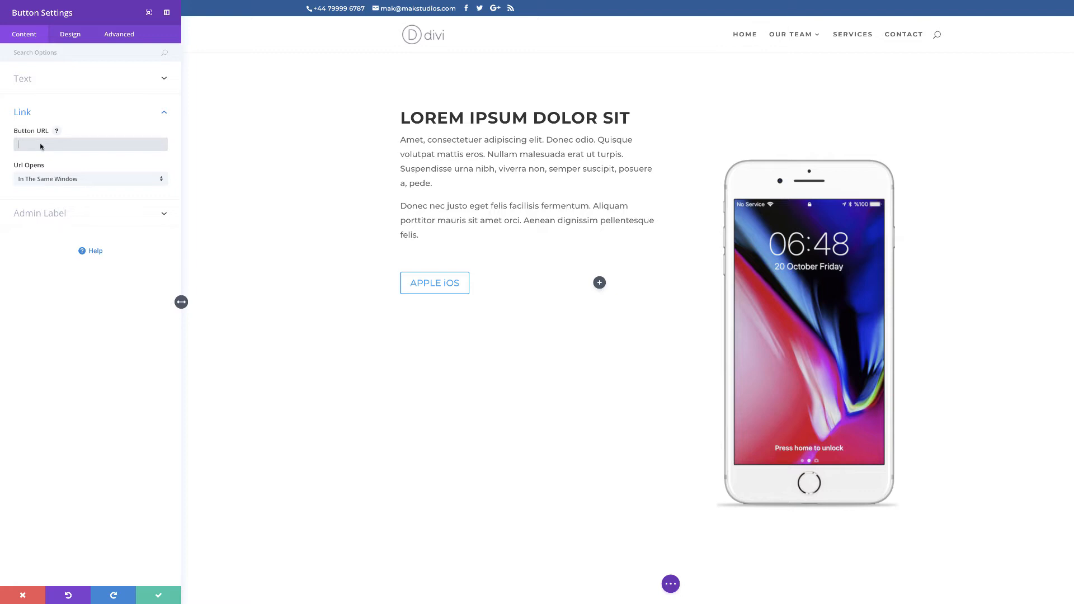
type("#")
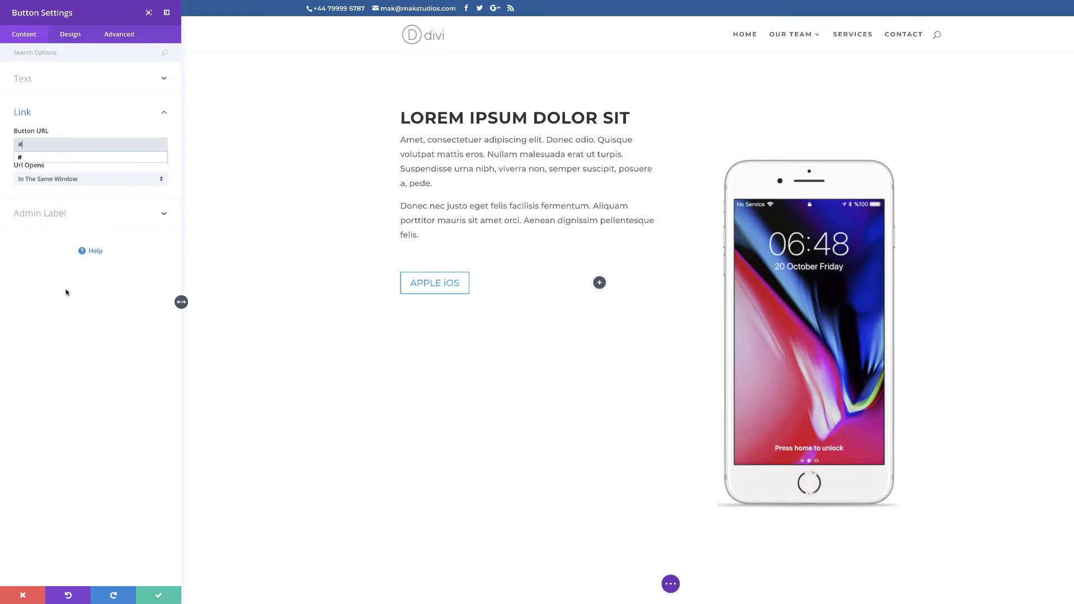
left_click(66, 291)
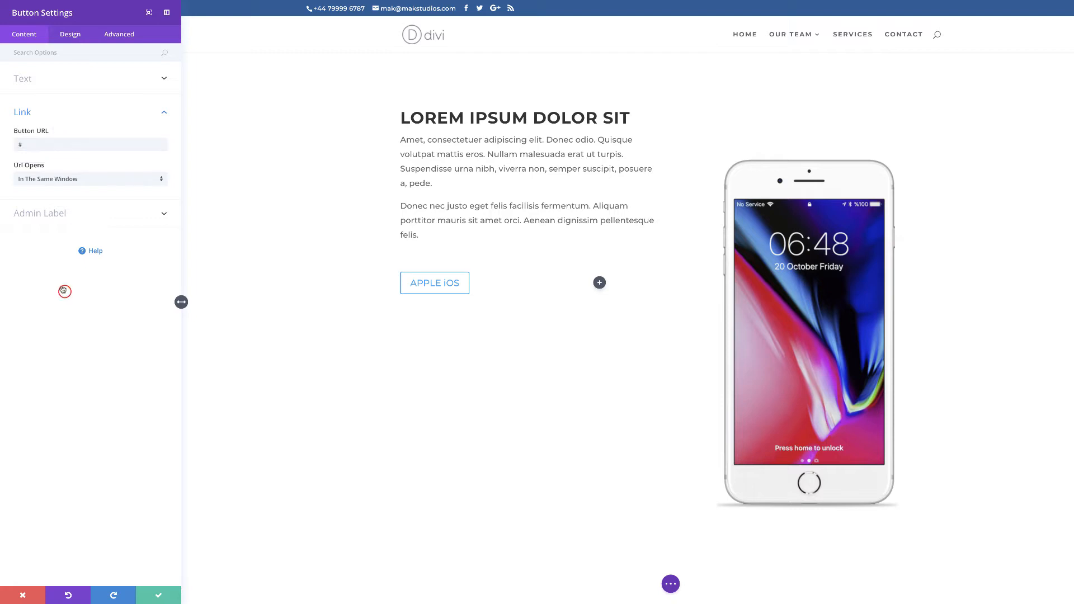
Step: Enable custom styles for the button and give it the blue background color #0c71c3
left_click(73, 36)
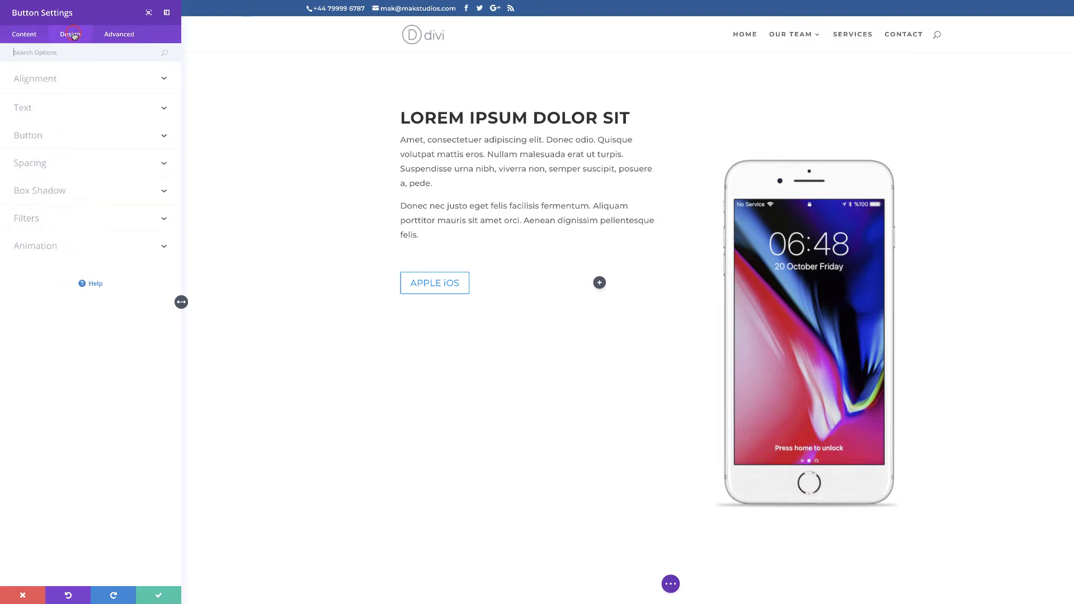
left_click(42, 136)
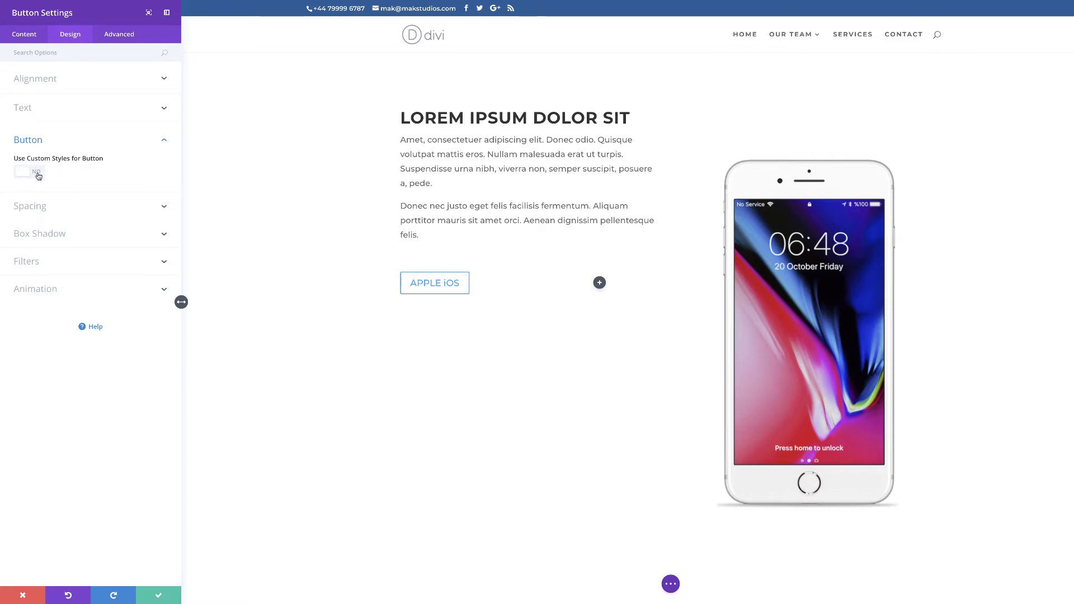
left_click(37, 174)
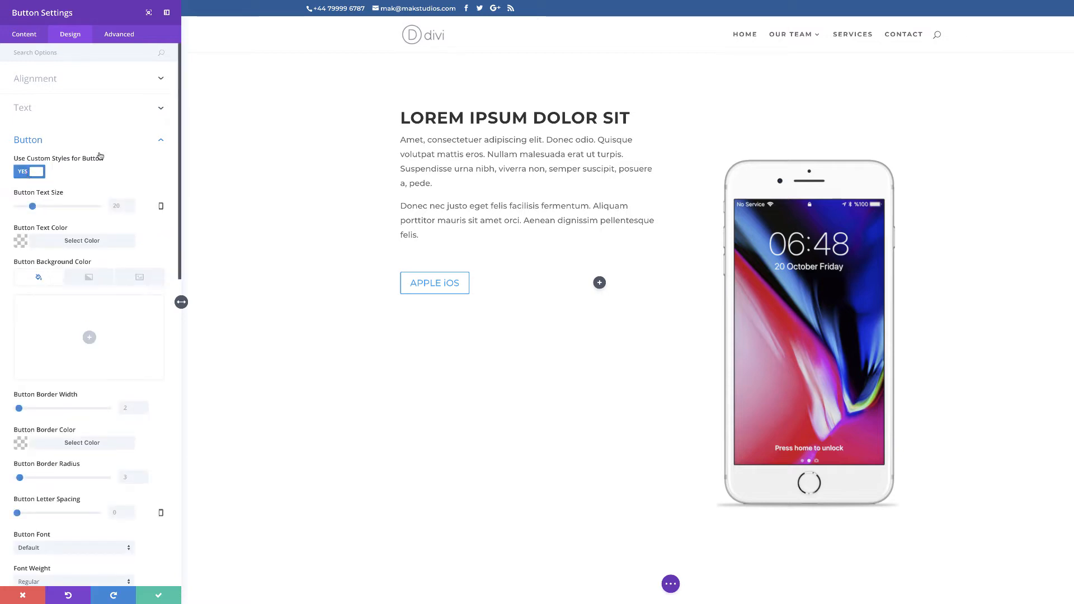
scroll(133, 229, "down", 2)
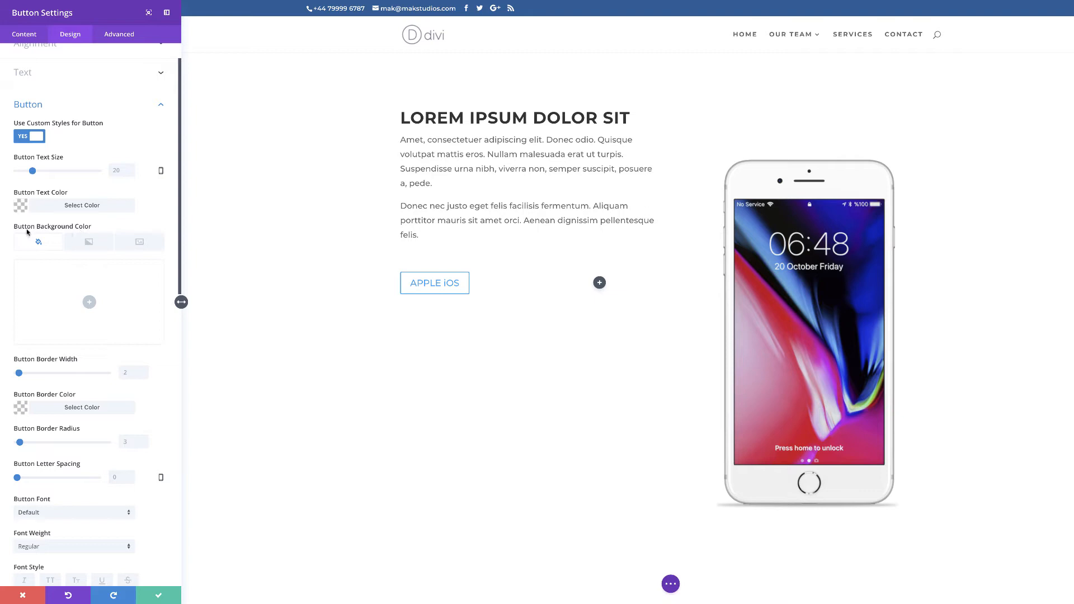
left_click(89, 302)
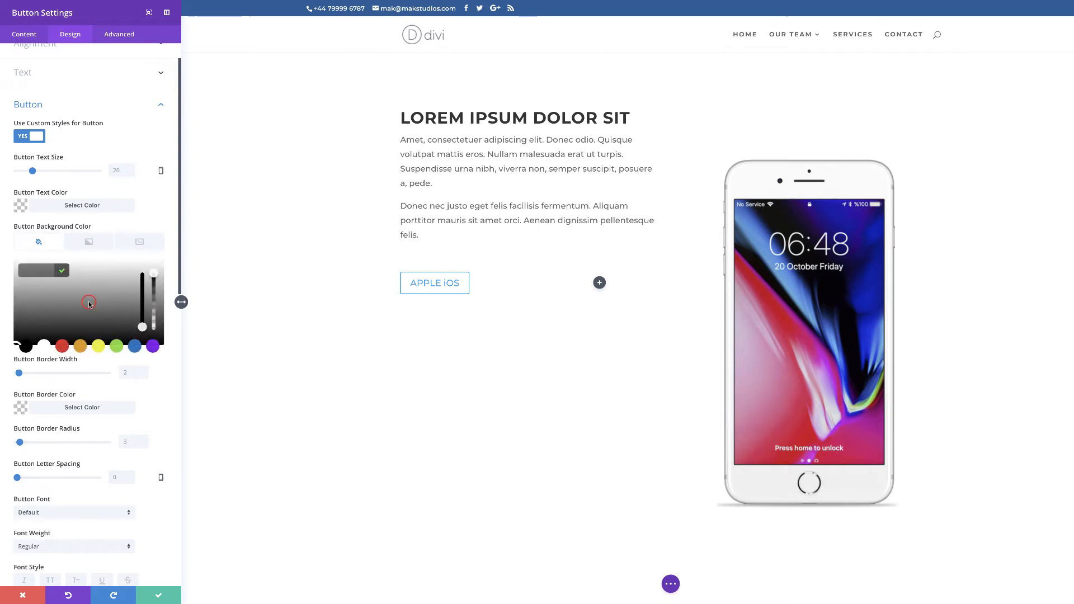
left_click(134, 347)
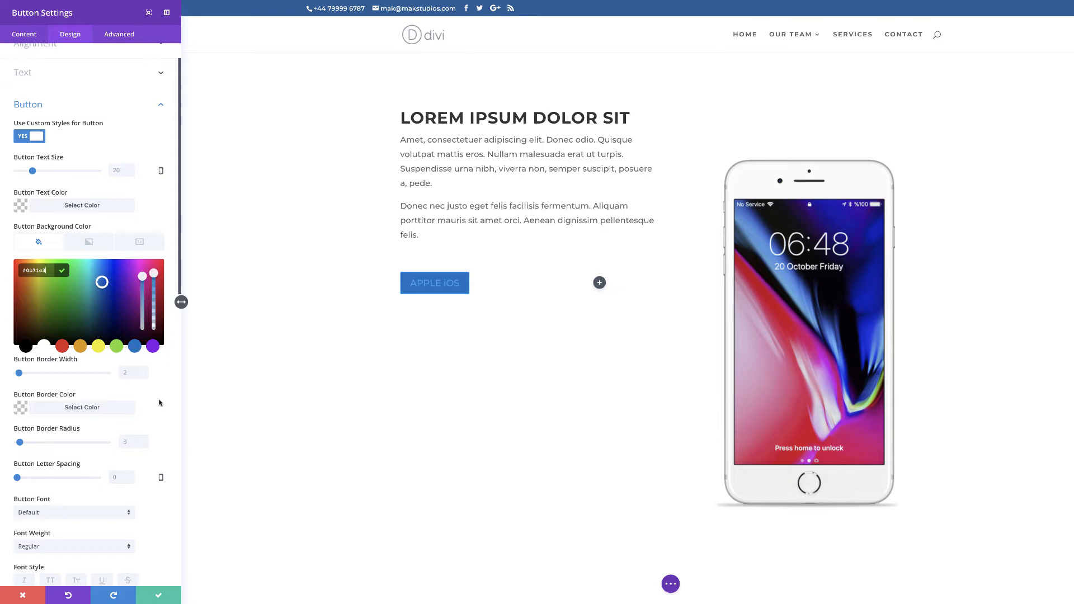
Step: Set the button's border width to 0px and its border radius to 36px
scroll(162, 400, "down", 3)
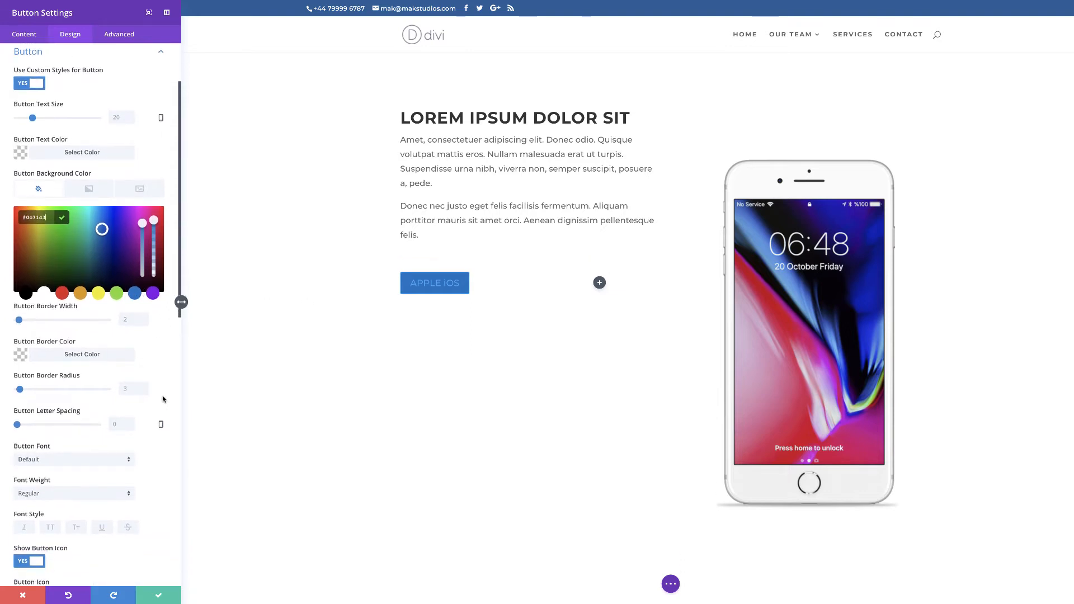
scroll(159, 396, "down", 2)
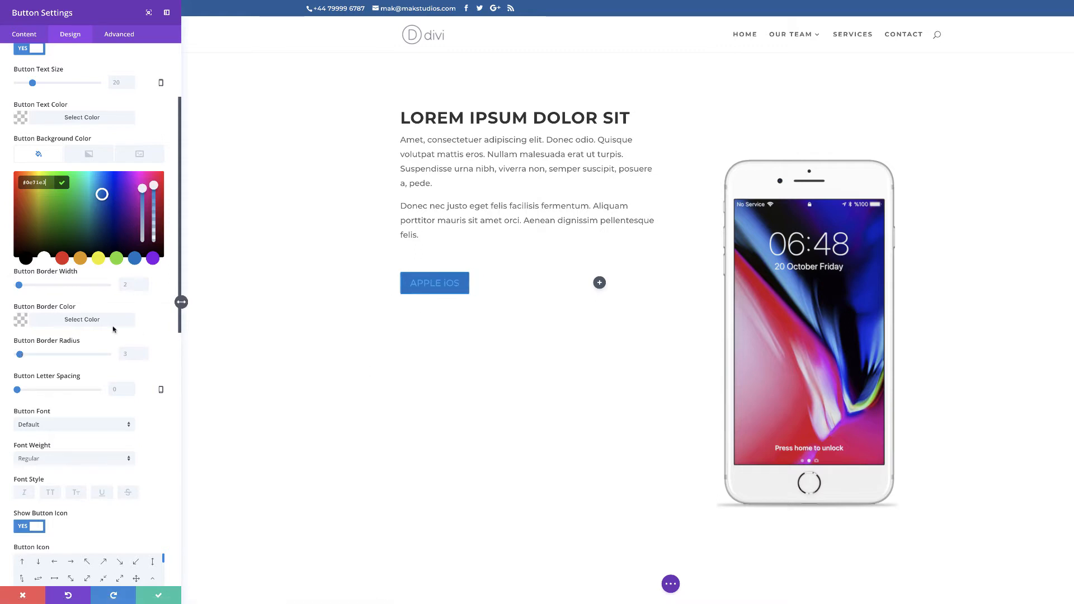
left_click_drag(19, 285, 4, 287)
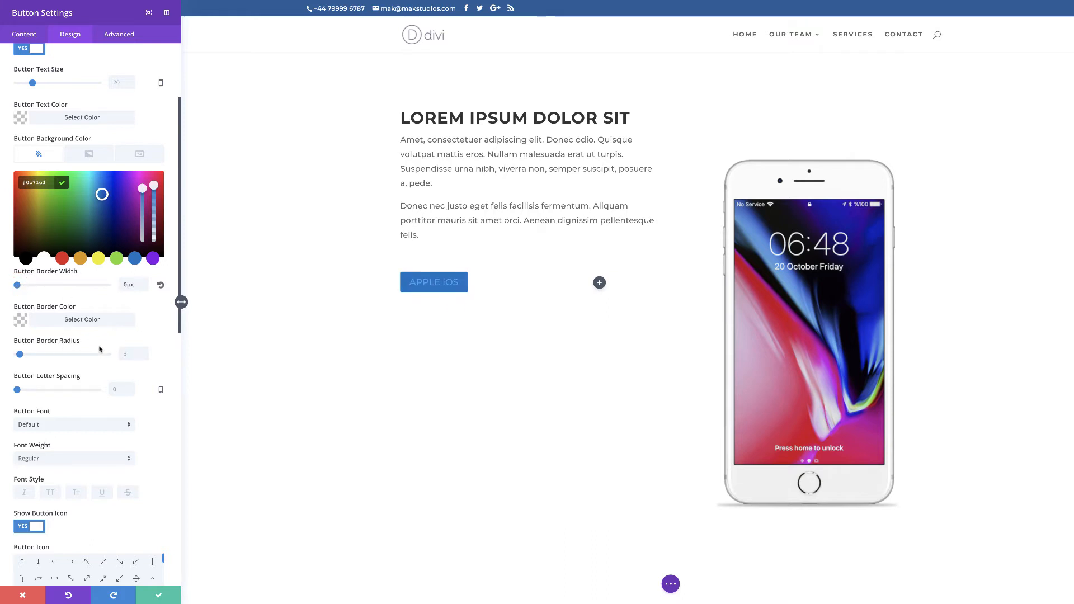
left_click_drag(20, 355, 49, 358)
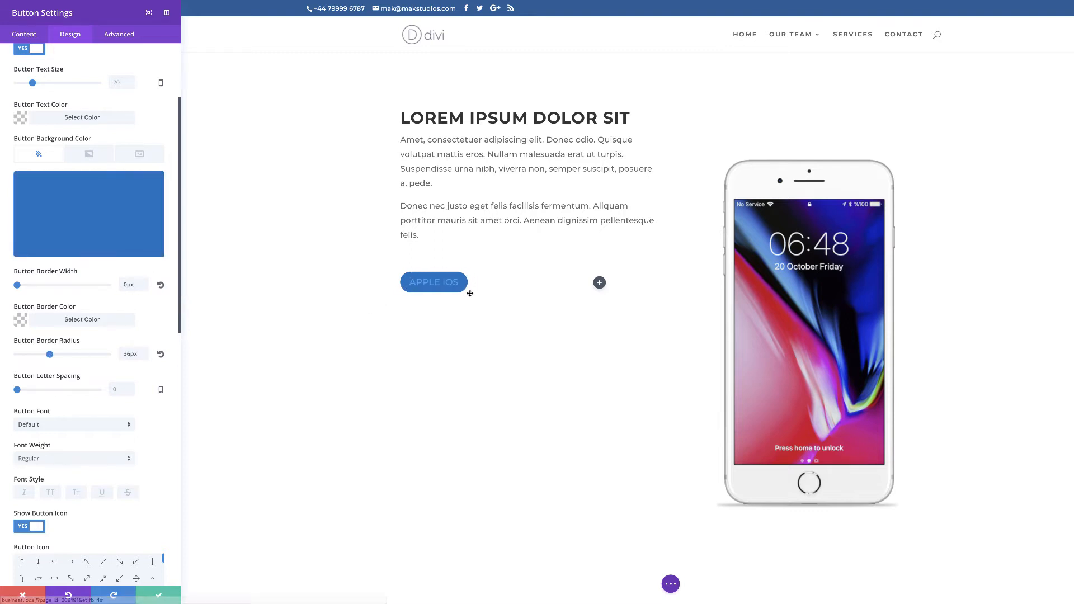
Step: Choose the download icon for the button and color the icon white (#ffffff)
scroll(161, 409, "down", 2)
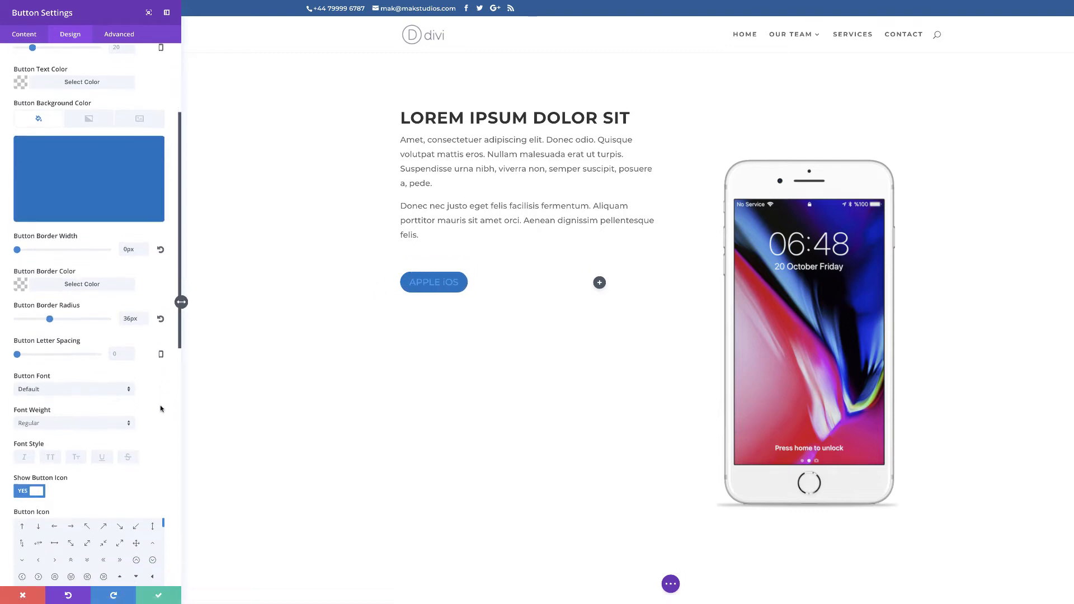
scroll(162, 408, "down", 2)
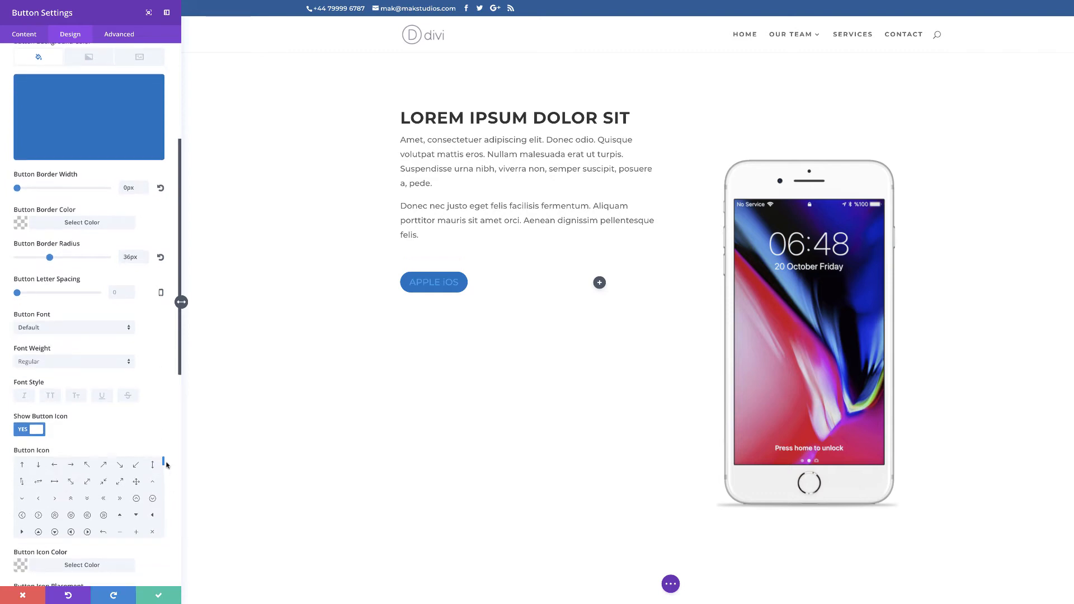
left_click_drag(163, 464, 176, 515)
left_click(104, 501)
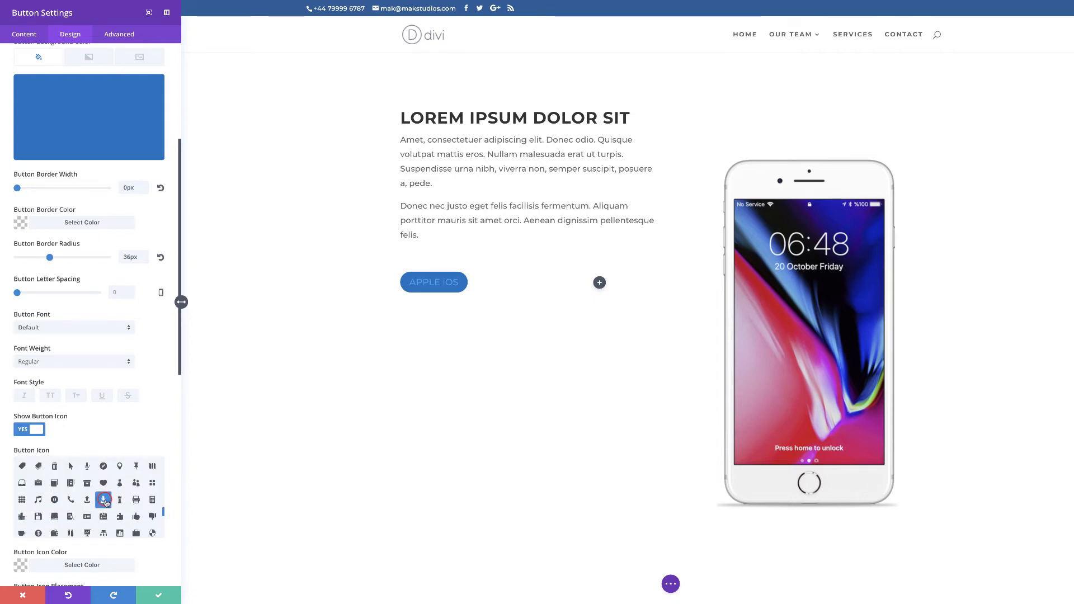
scroll(170, 455, "down", 2)
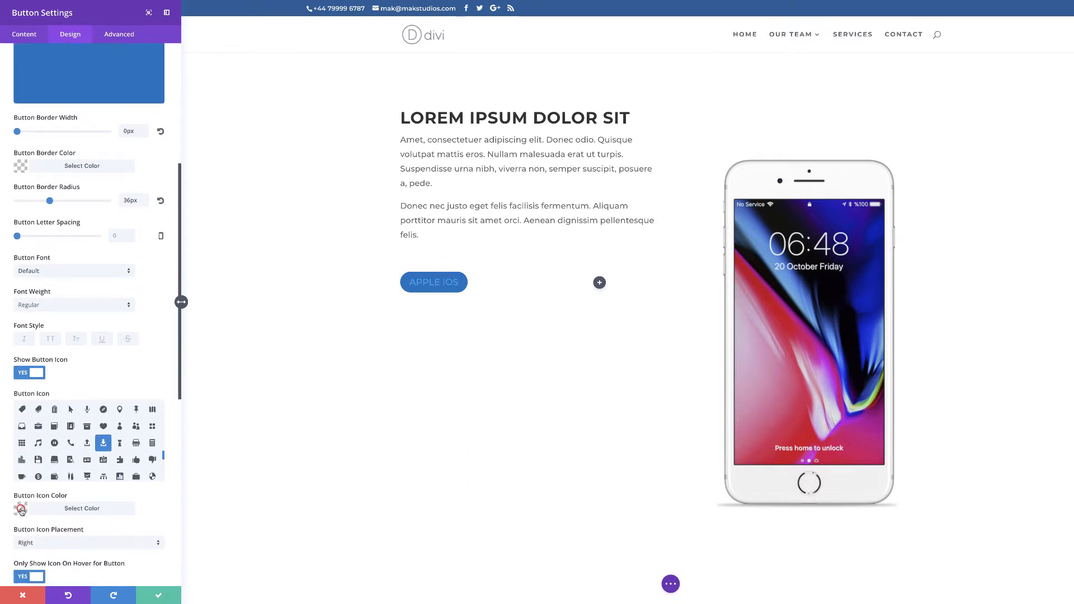
left_click(22, 509)
scroll(67, 523, "down", 2)
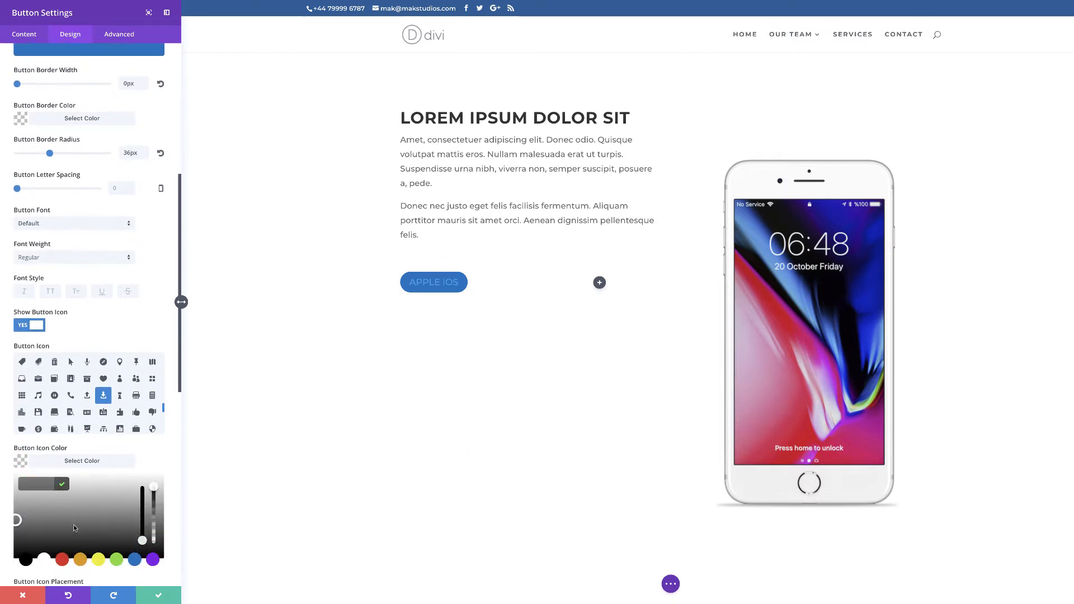
left_click(44, 558)
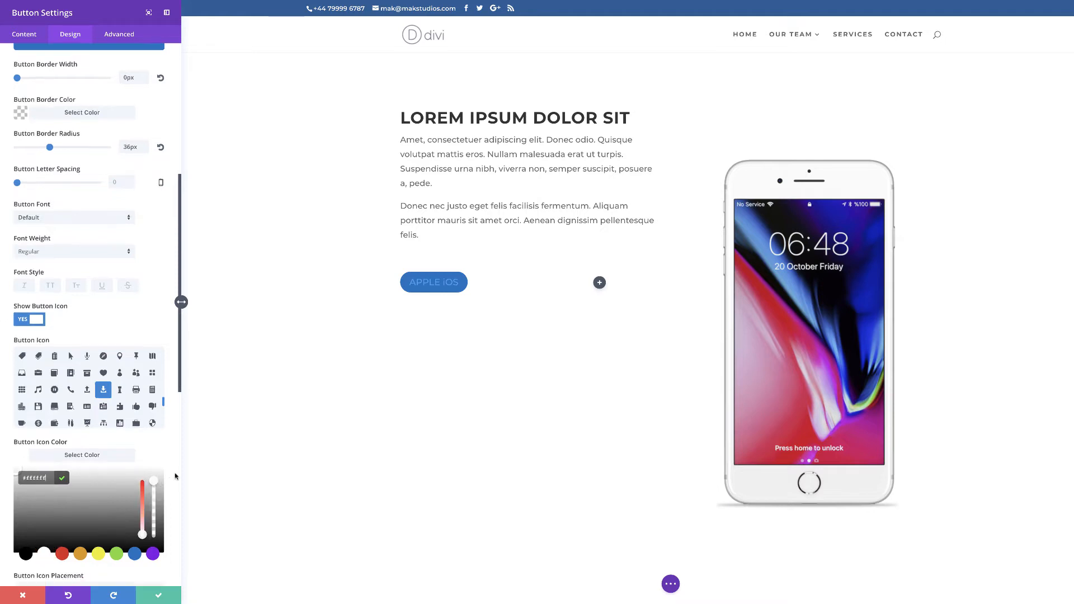
Step: Place the button icon on the left of the label and turn off showing it only on hover
scroll(175, 476, "down", 4)
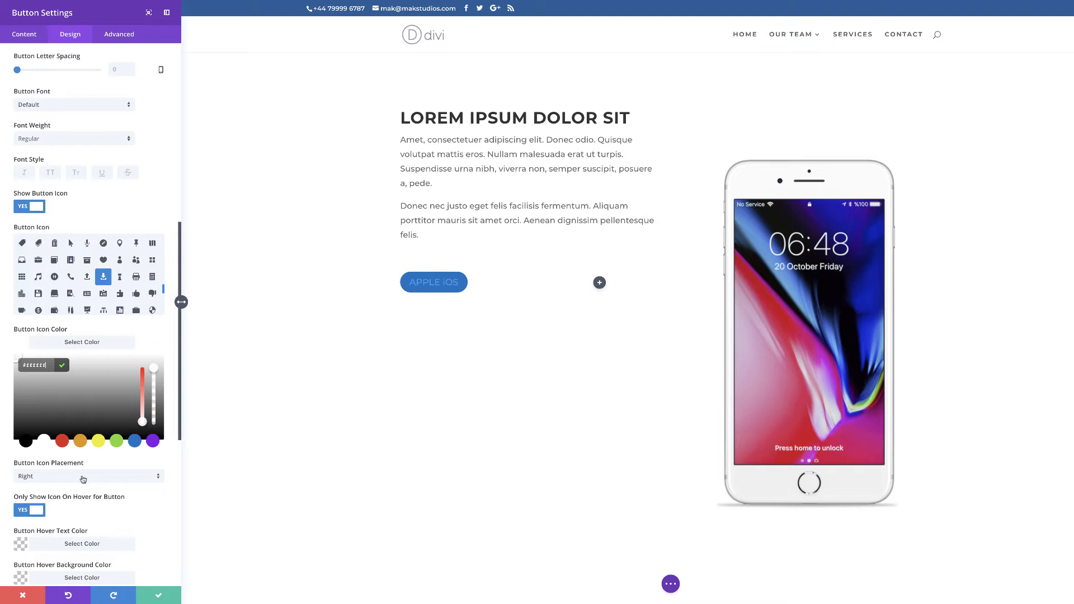
left_click(82, 479)
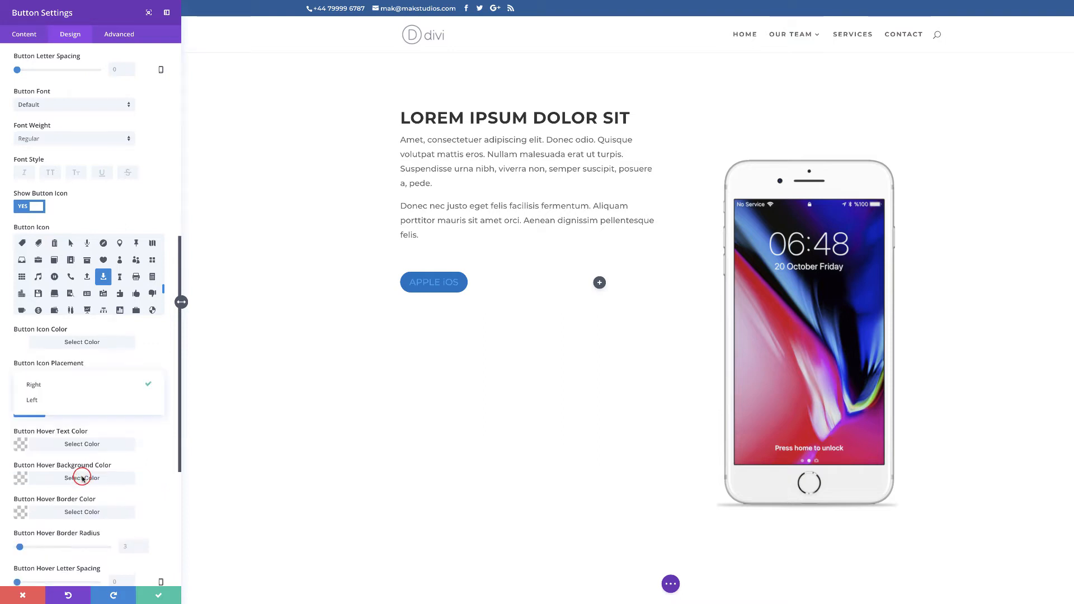
left_click(88, 403)
scroll(165, 476, "down", 2)
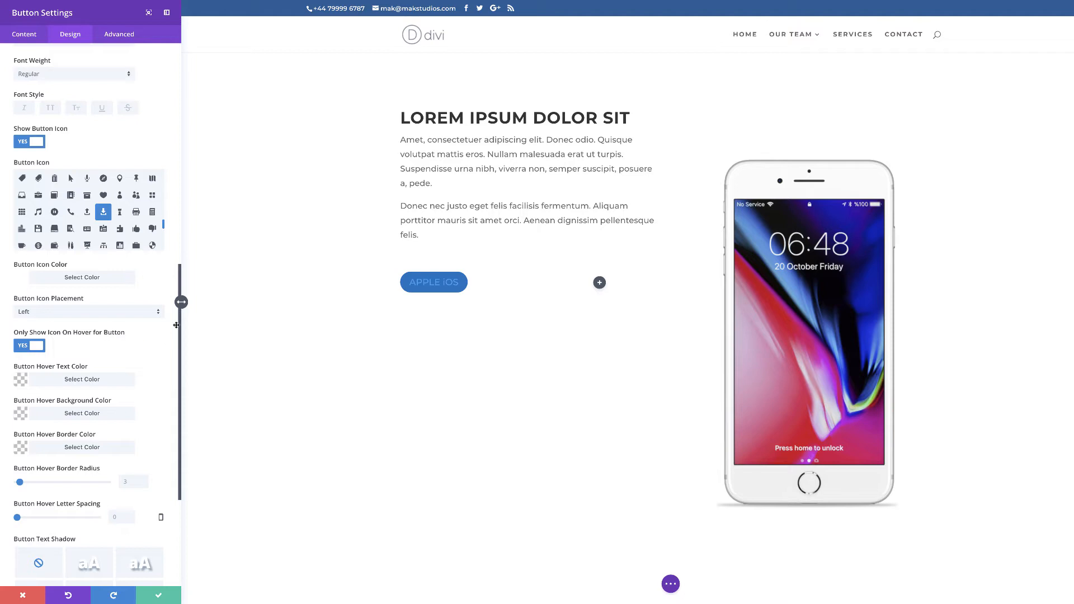
left_click(22, 346)
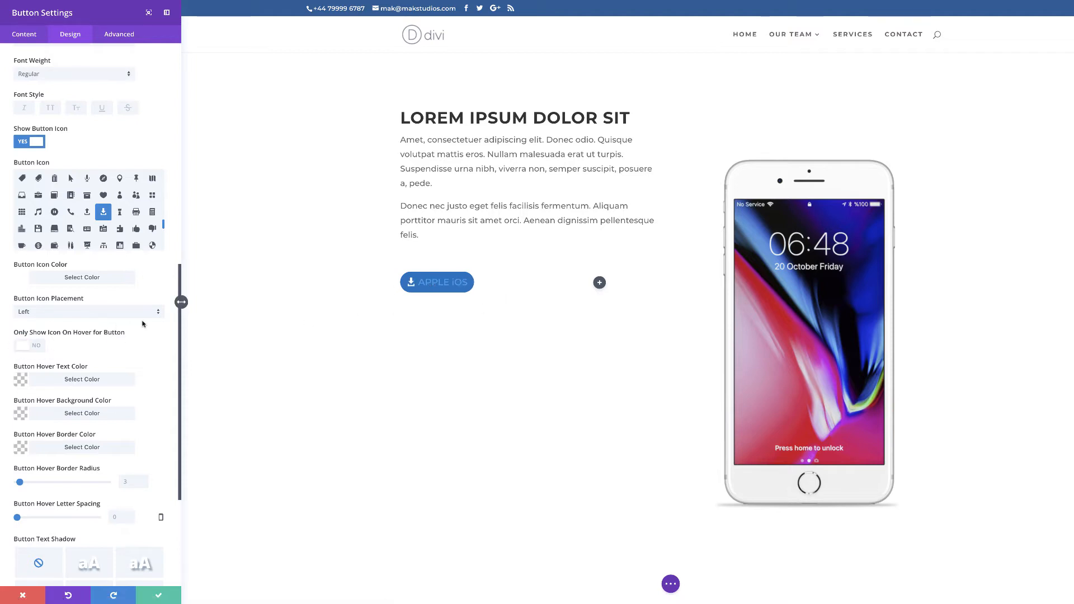
Step: Set the button's font weight to Semi Bold and its letter spacing to 2px
scroll(143, 322, "up", 4)
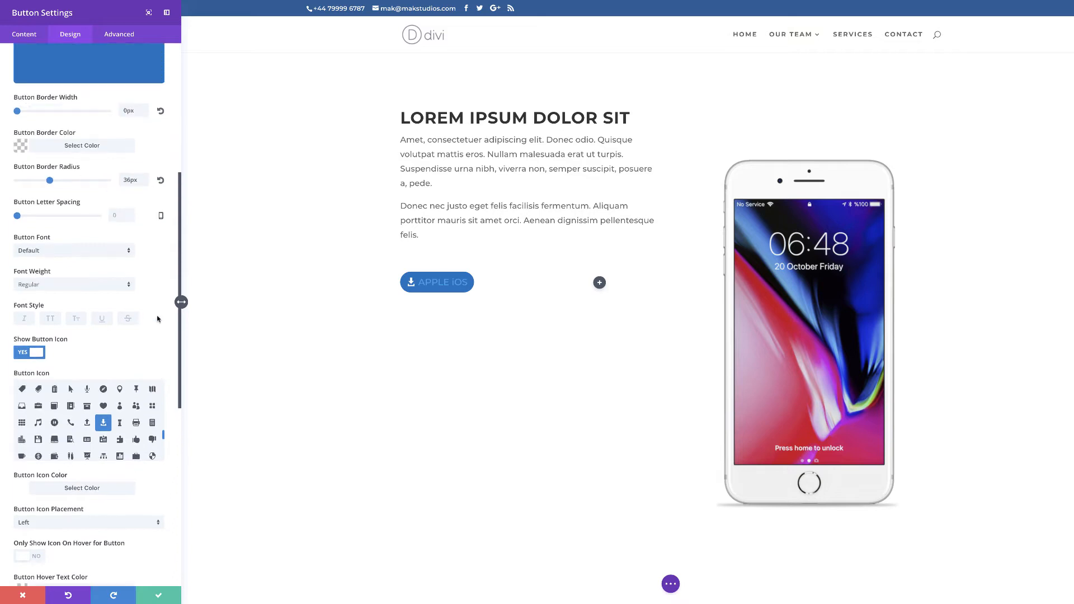
scroll(157, 319, "up", 1)
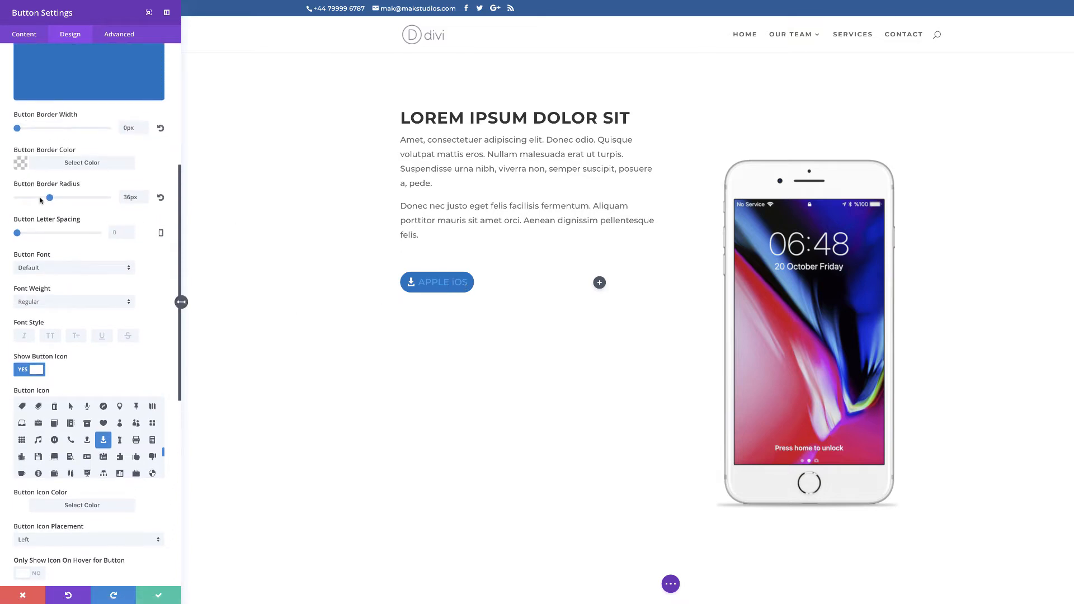
scroll(102, 202, "up", 2)
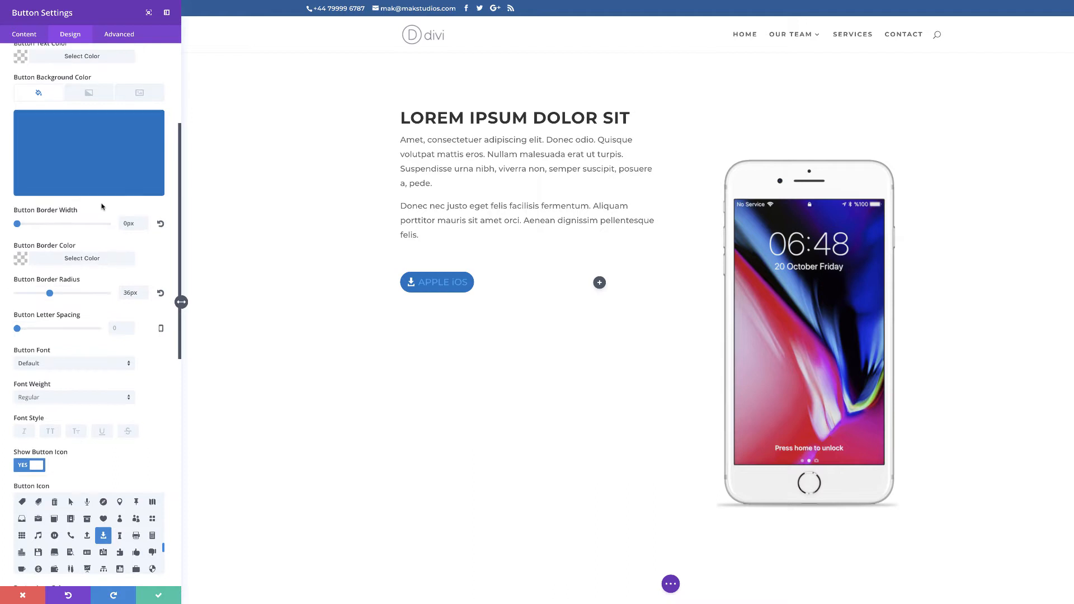
scroll(98, 212, "down", 3)
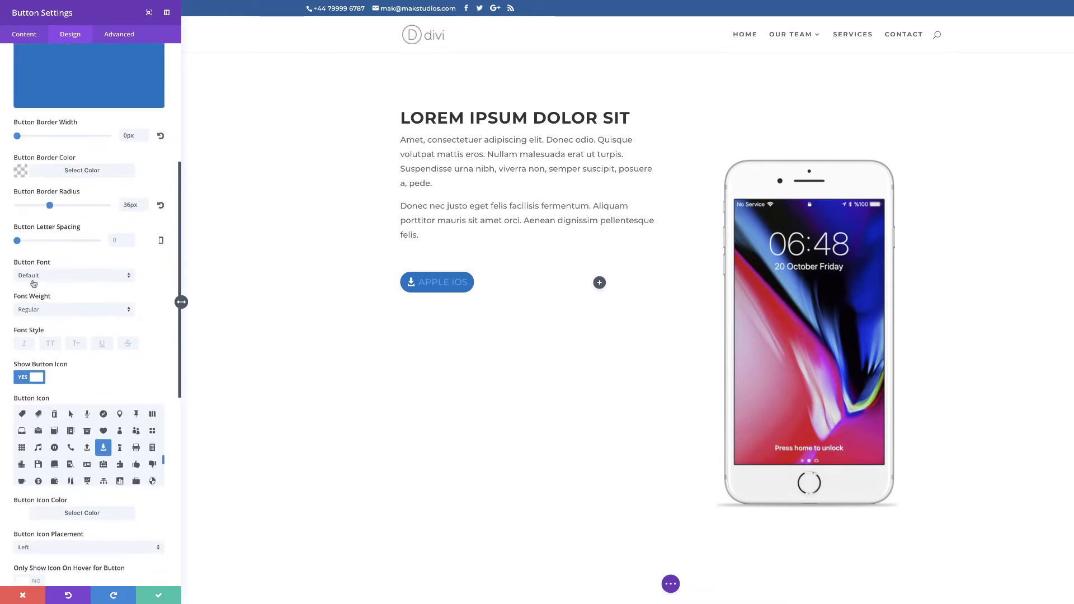
left_click(63, 311)
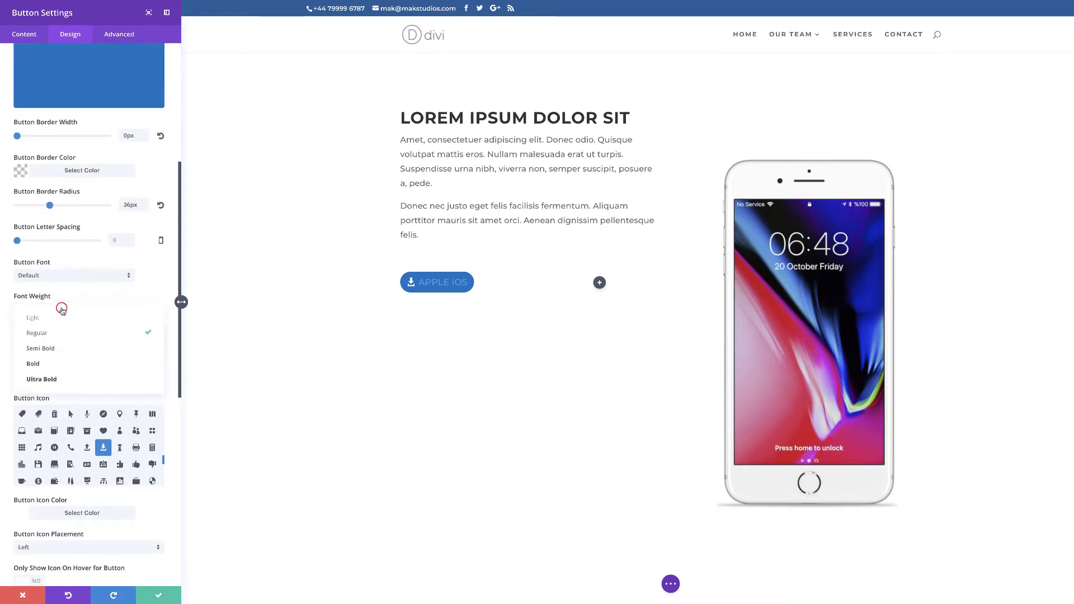
left_click(61, 349)
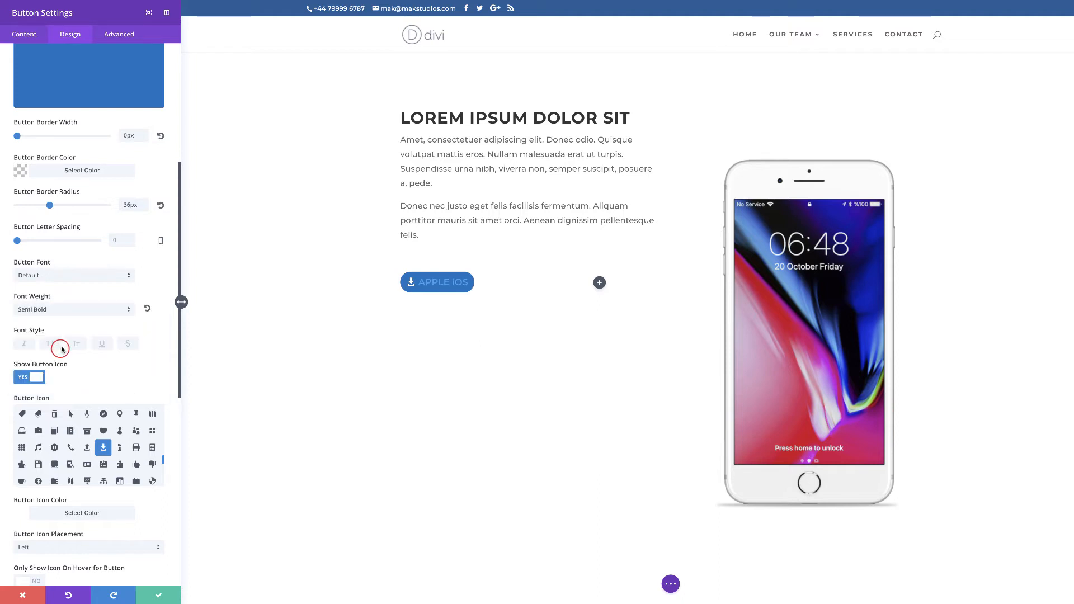
scroll(159, 388, "down", 4)
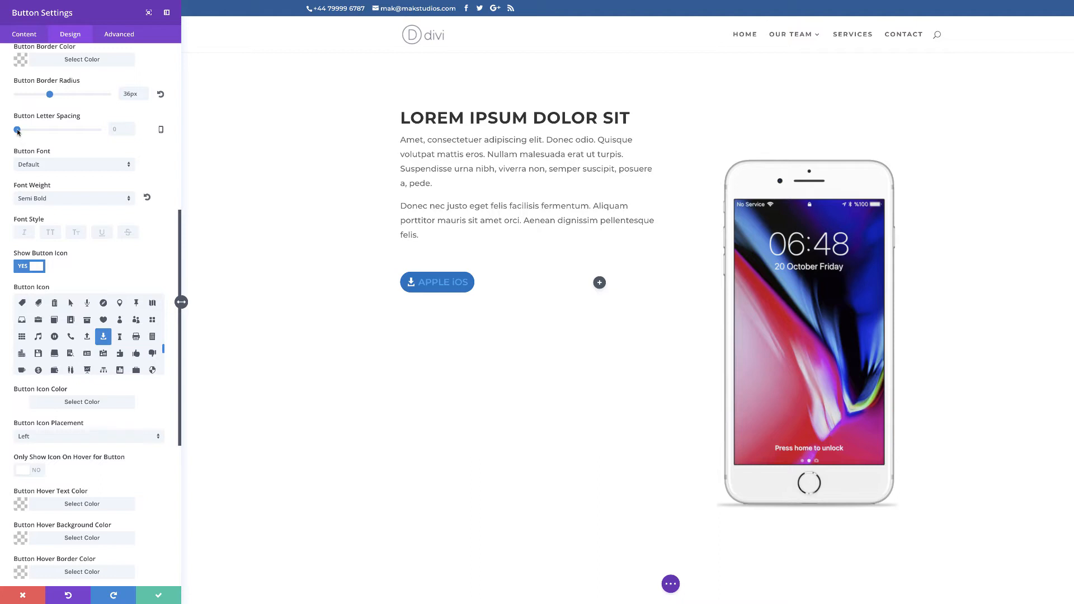
left_click_drag(18, 131, 19, 131)
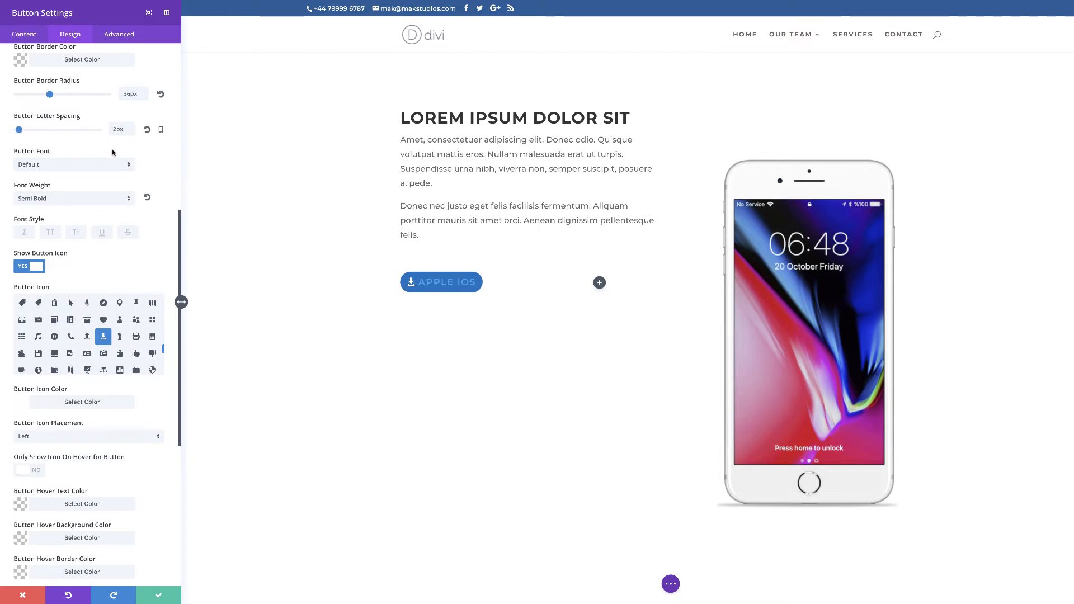
scroll(169, 189, "up", 6)
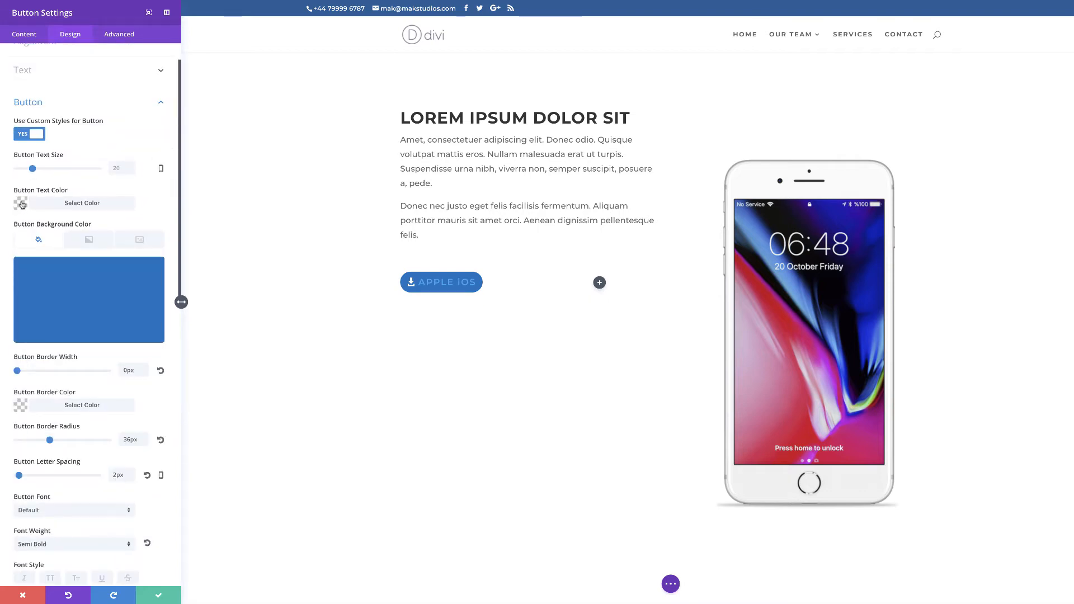
Step: Color the button's text white, set its text size to 18px and save the button settings
left_click(21, 204)
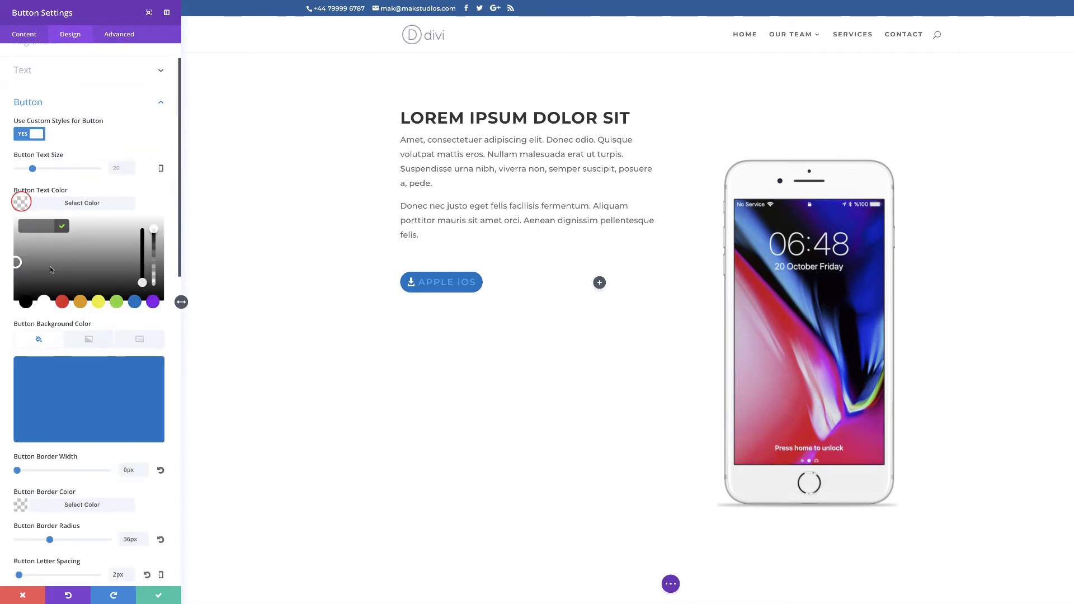
left_click(47, 301)
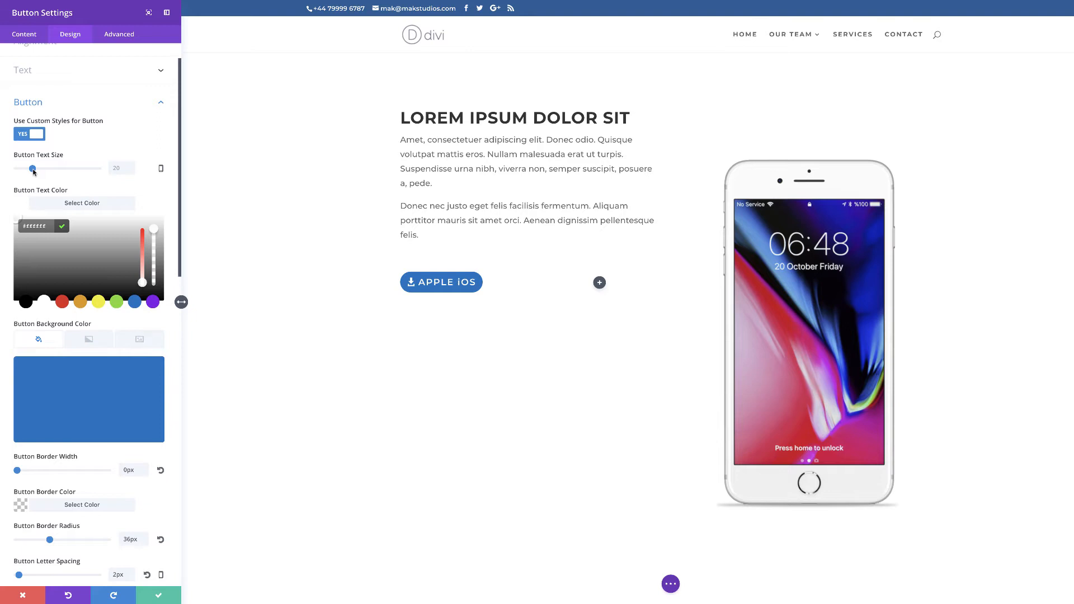
left_click_drag(32, 169, 32, 172)
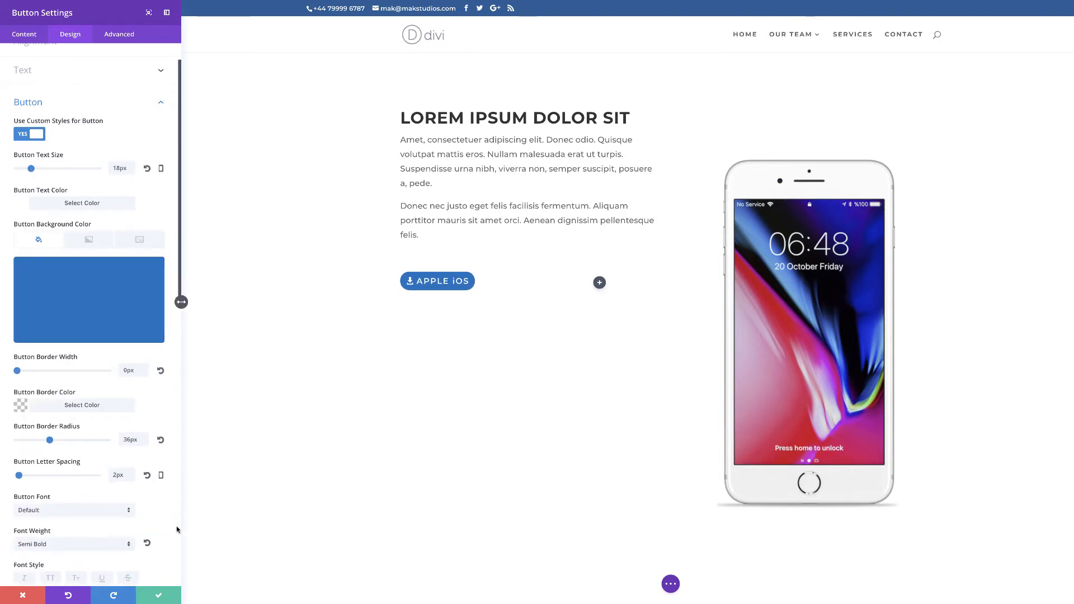
left_click(159, 595)
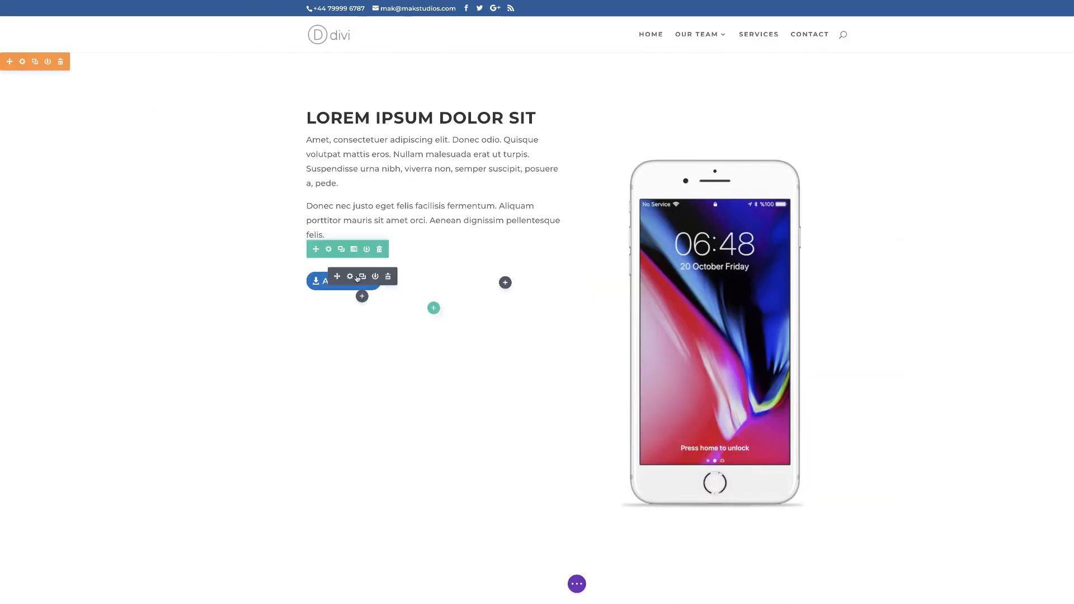
Step: Duplicate the APPLE iOS button into the row's empty second column and relabel the copy ANDRIOD
left_click(360, 277)
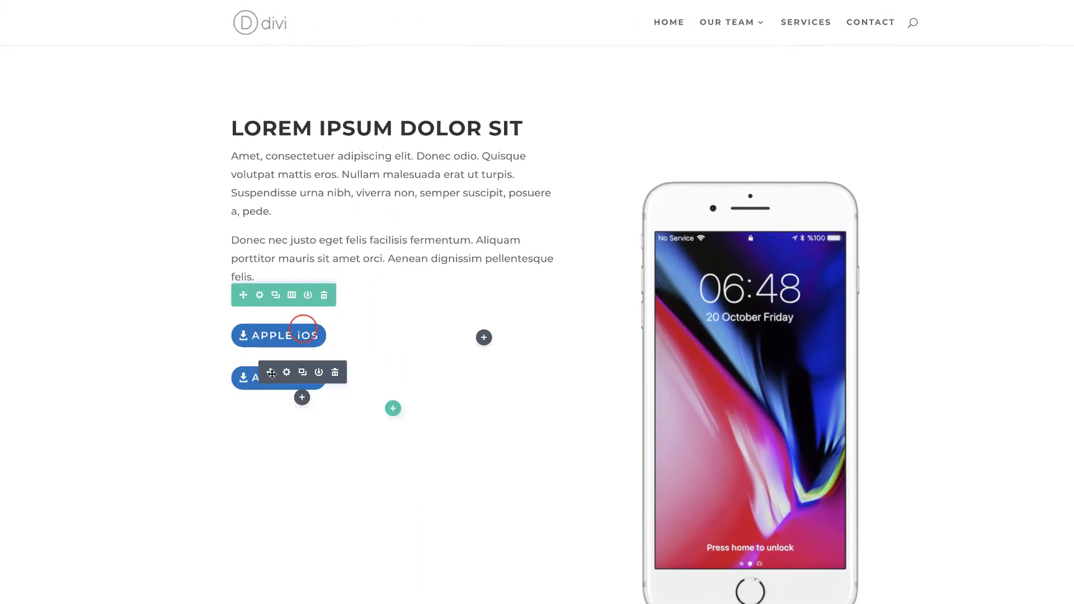
left_click_drag(272, 372, 485, 335)
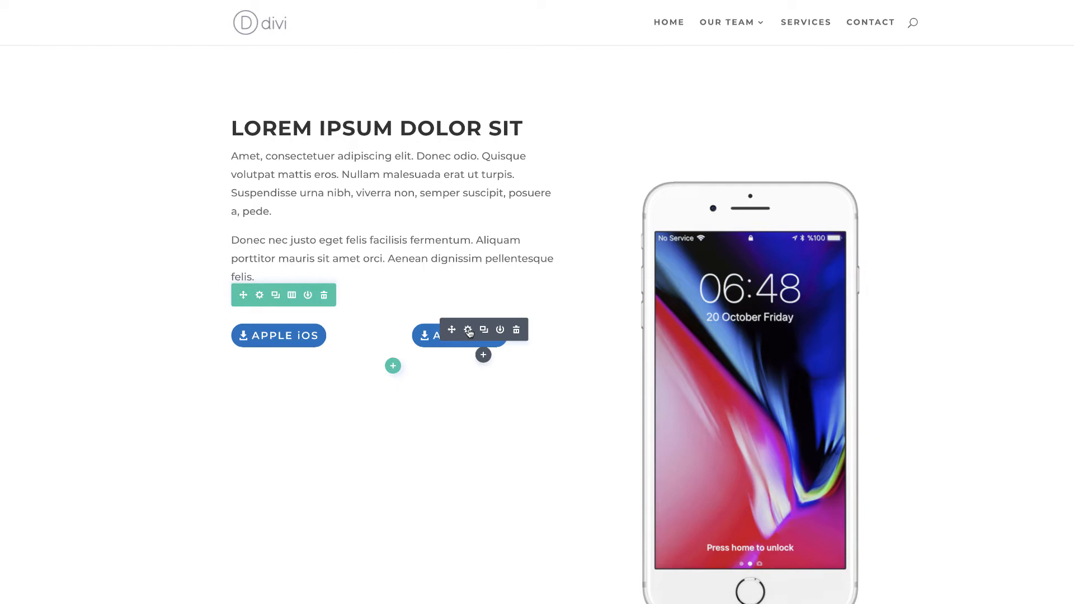
left_click(469, 331)
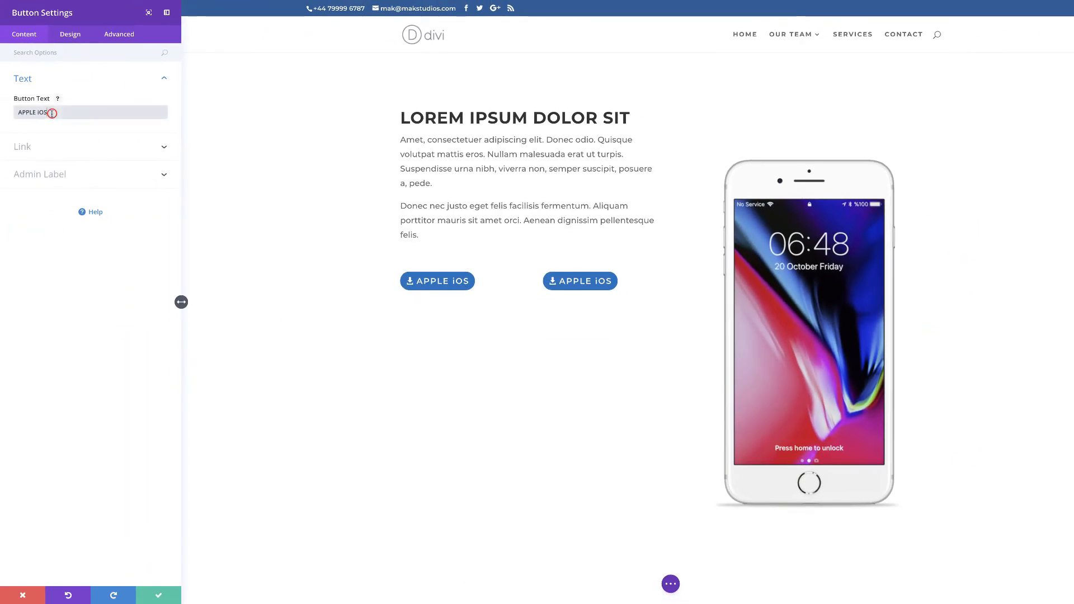
triple_click(52, 113)
type("ANDRIOD")
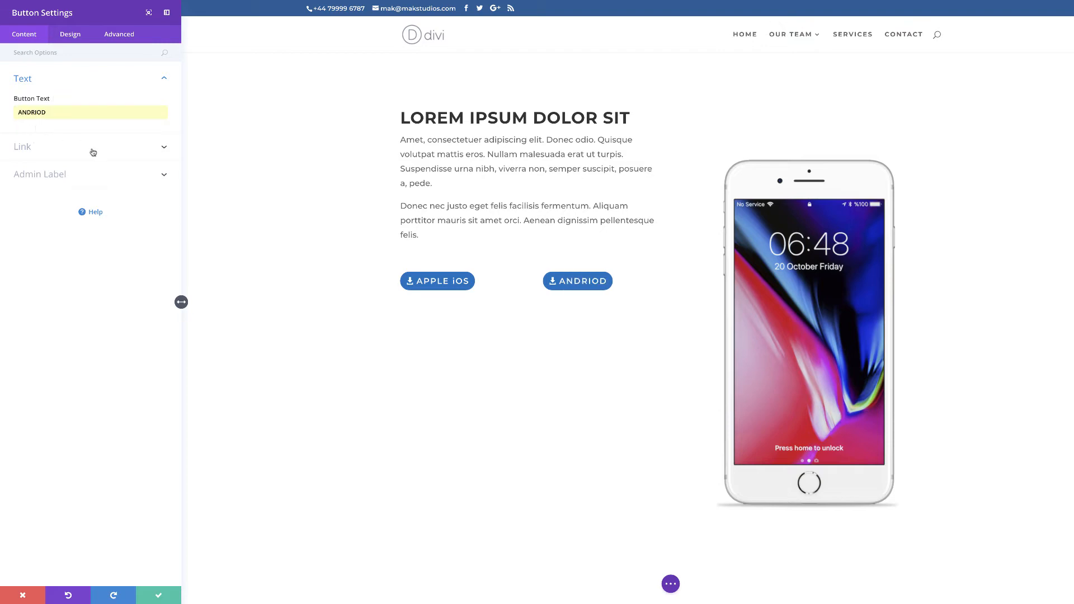
left_click(159, 593)
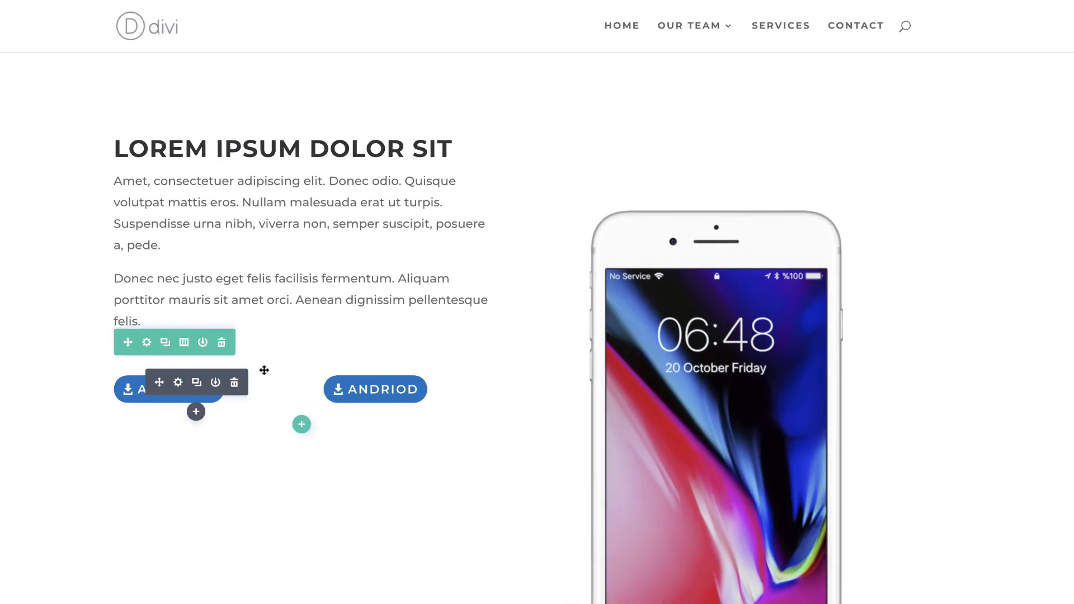
Step: Set the width of the row holding the two buttons to 70% and save the row settings
left_click(147, 342)
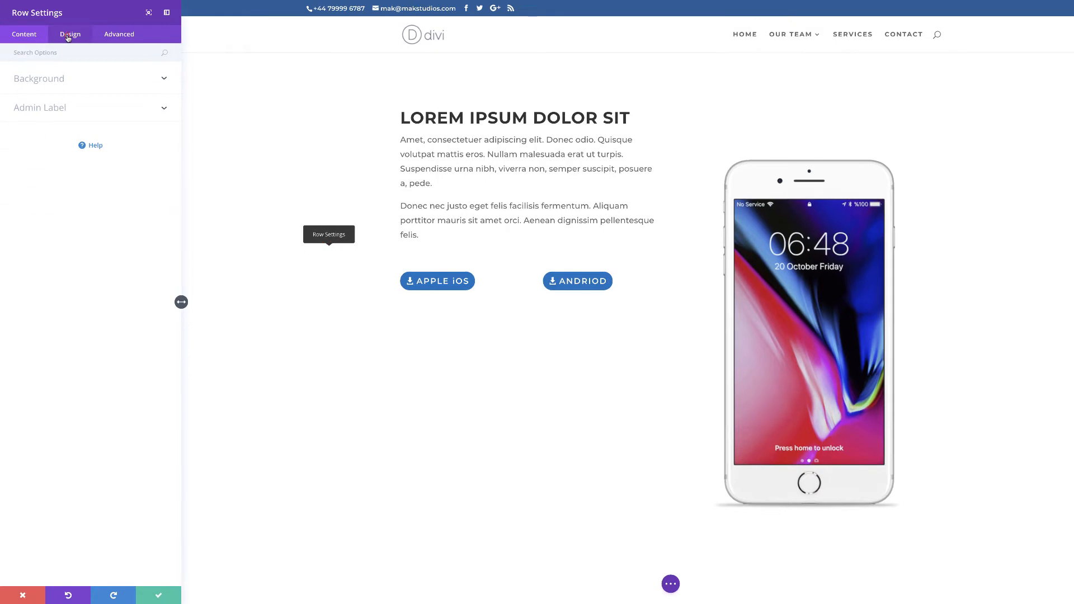
left_click(66, 35)
left_click(36, 81)
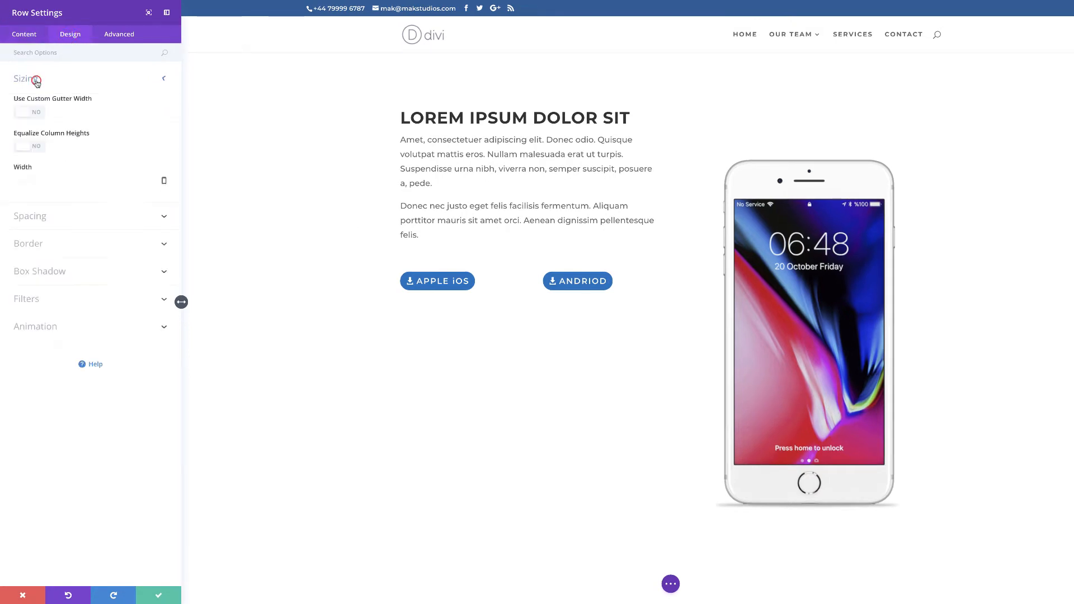
left_click_drag(99, 182, 75, 183)
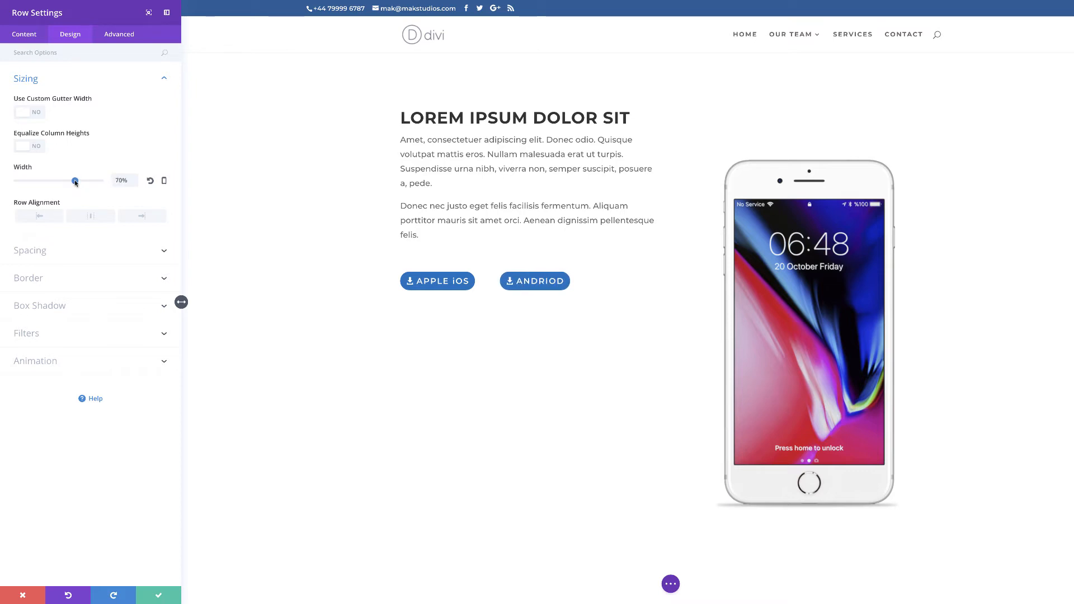
left_click(158, 595)
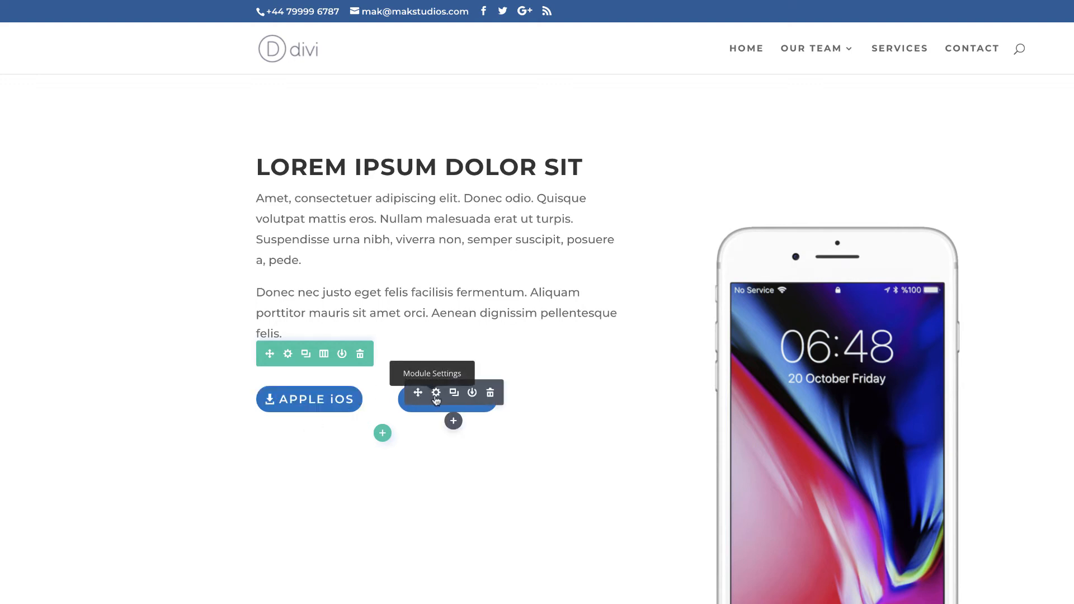
Step: Change the ANDRIOD button's background color to the green palette swatch and save it
left_click(437, 394)
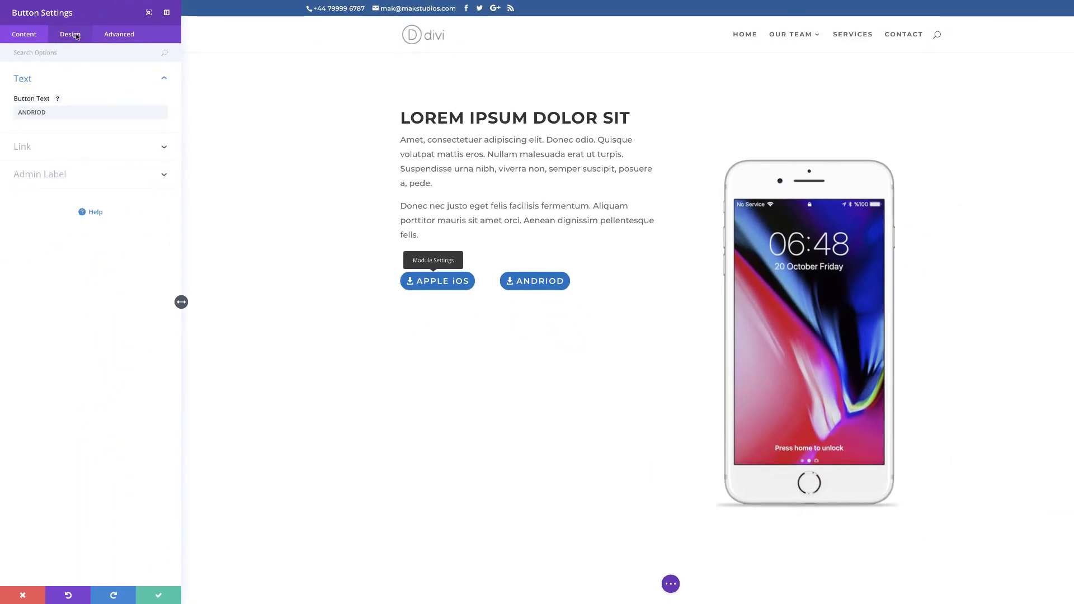
left_click(71, 35)
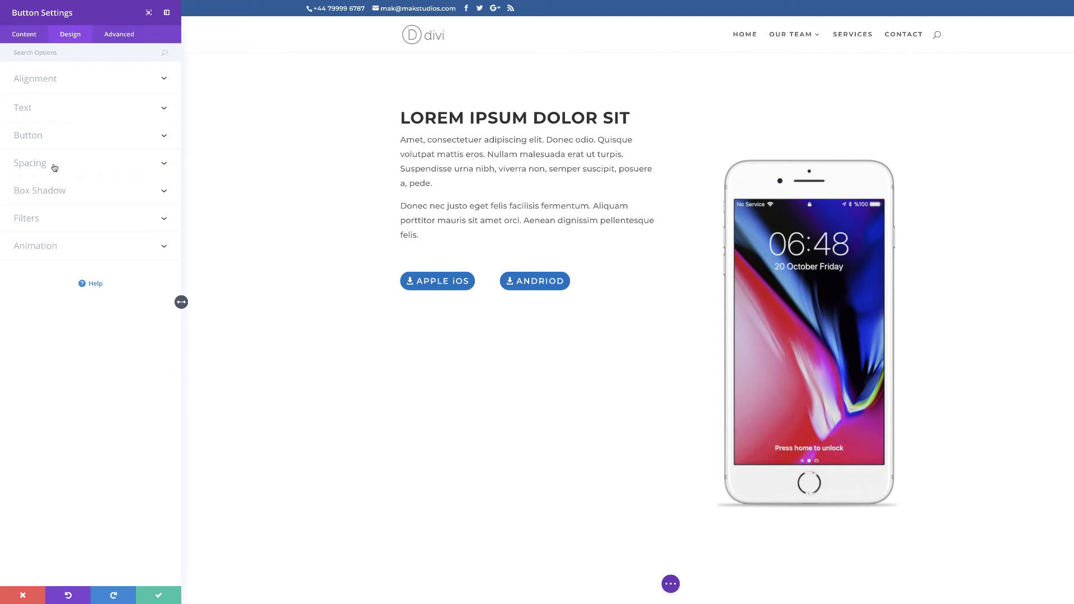
left_click(42, 137)
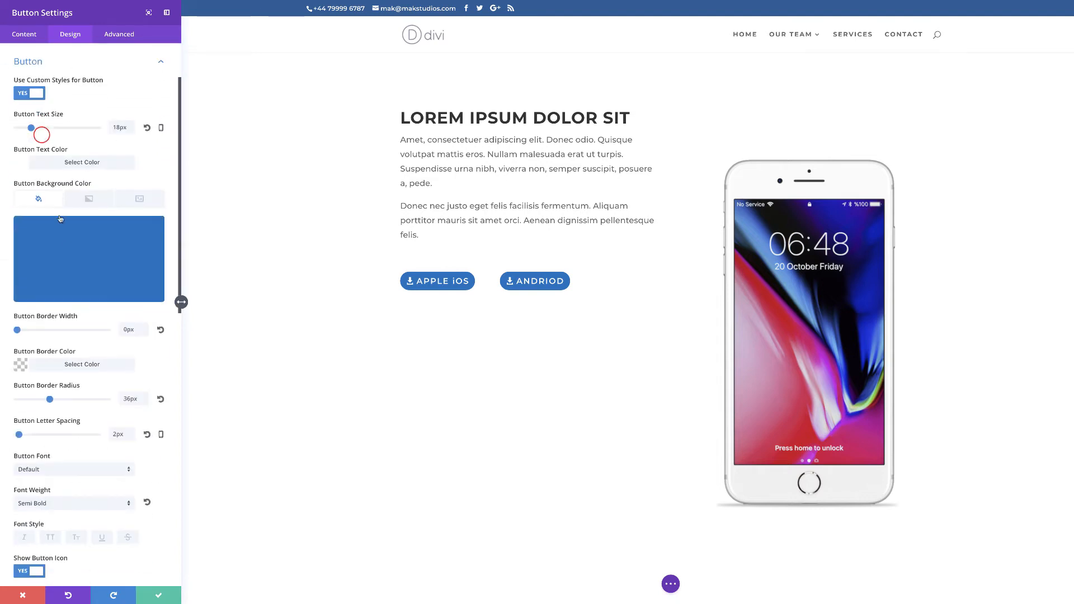
left_click(75, 251)
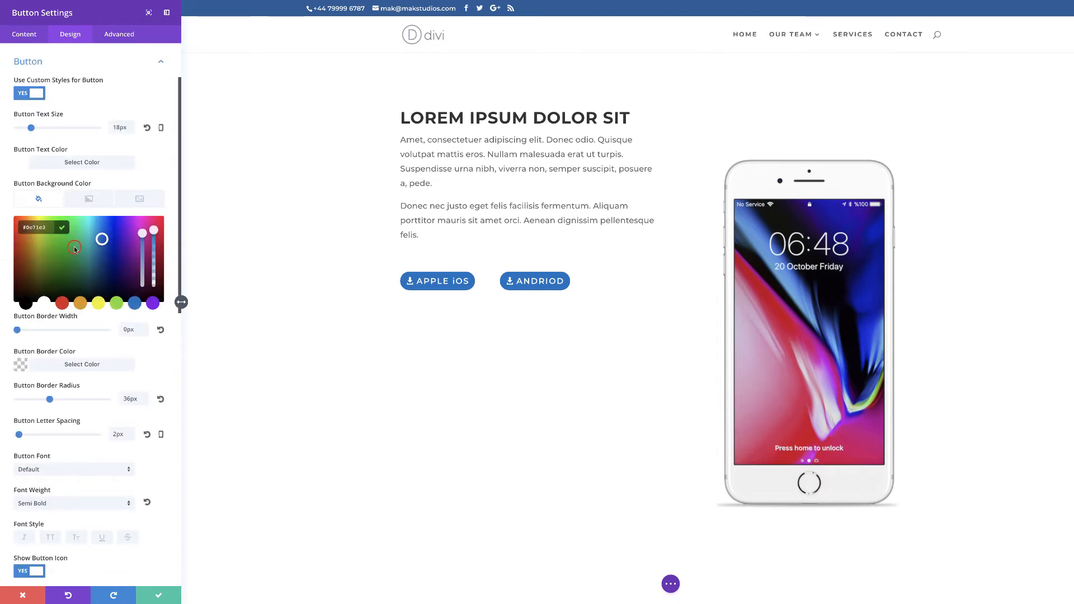
left_click(116, 304)
left_click(159, 595)
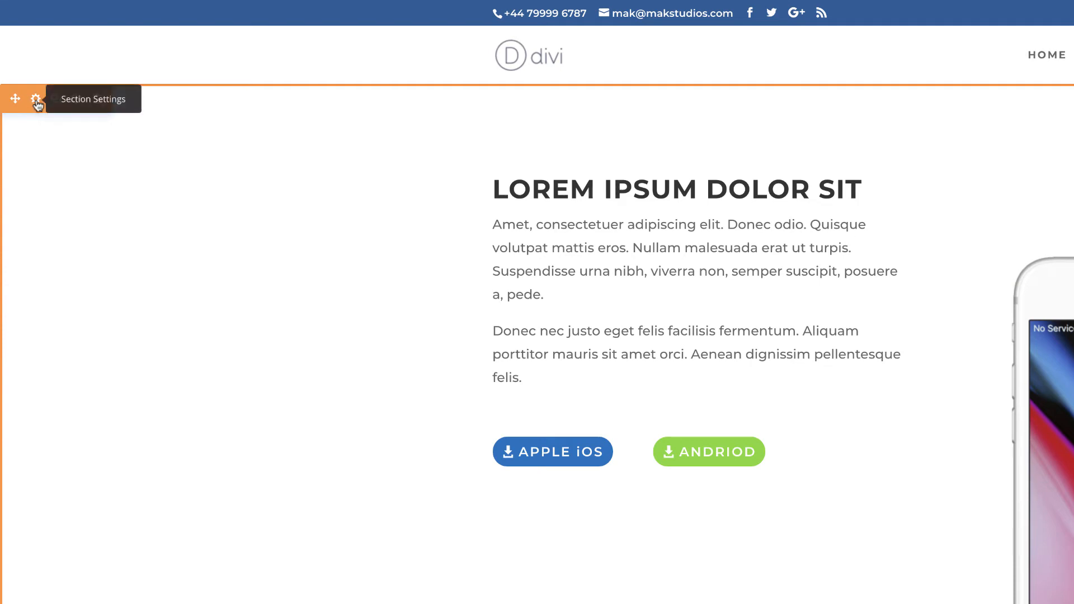
Step: Set the woman-bg picture from the media library as the section's background image
left_click(36, 101)
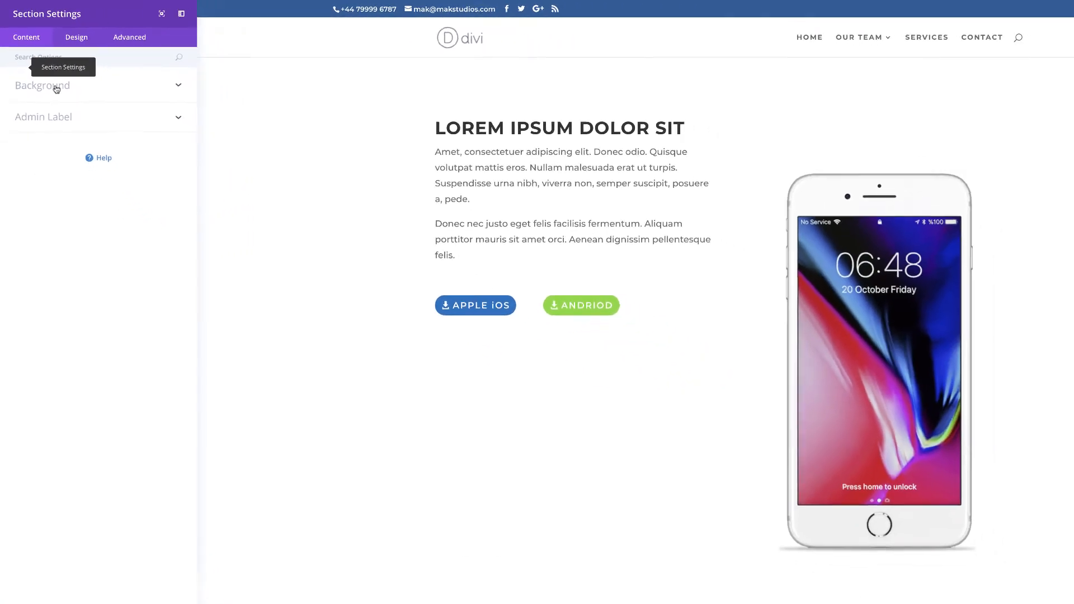
left_click(82, 128)
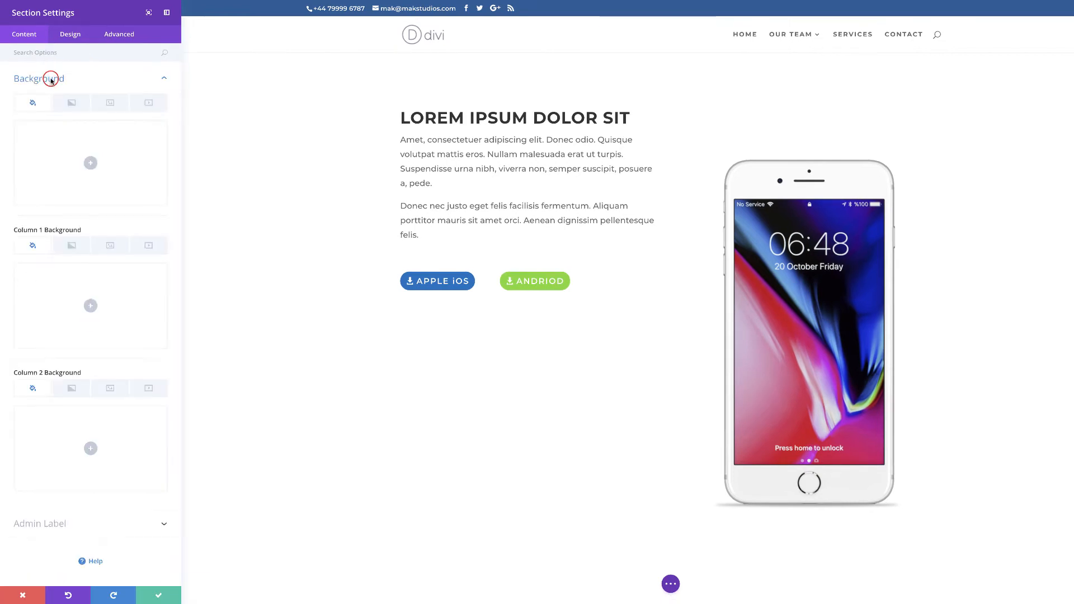
left_click(110, 104)
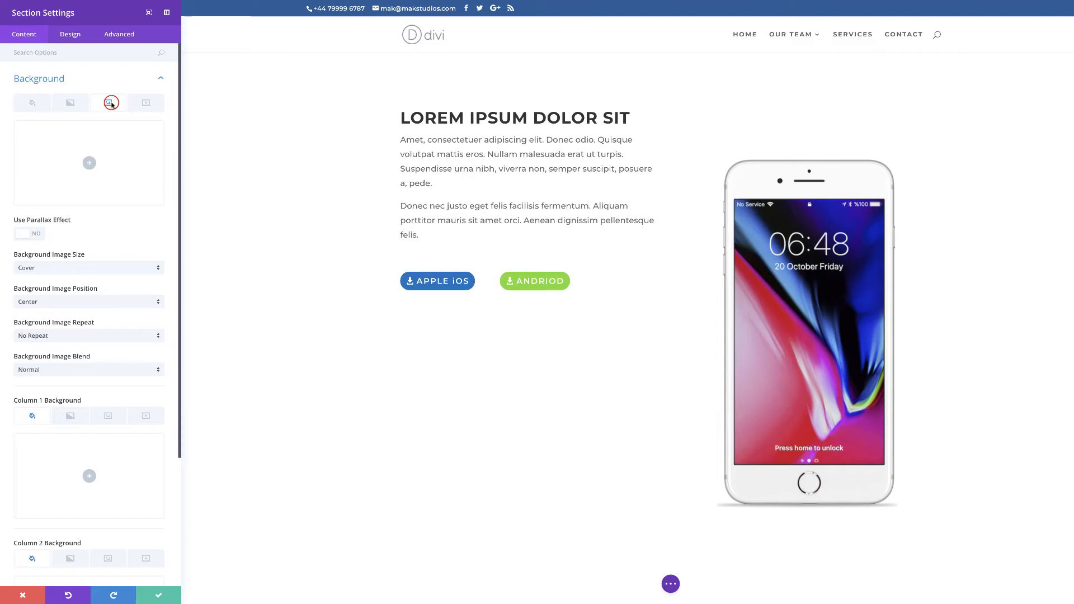
left_click(91, 162)
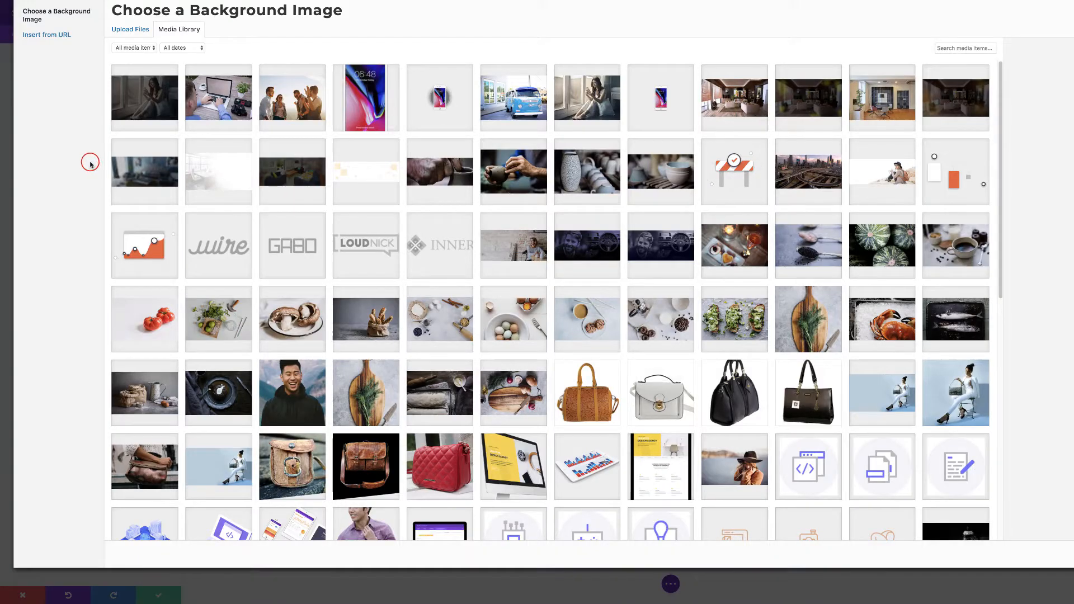
left_click(155, 101)
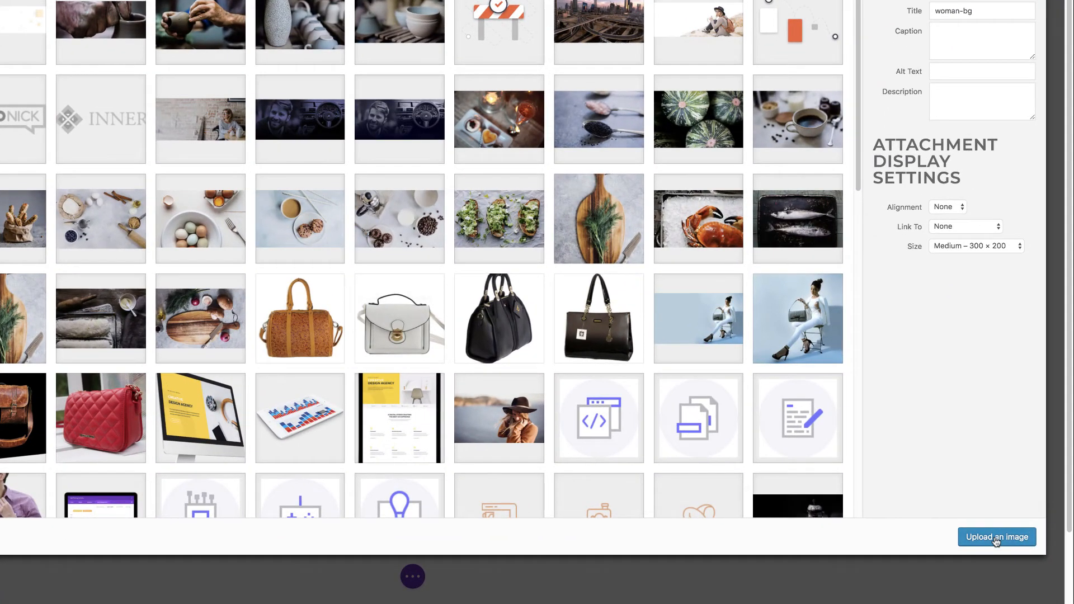
left_click(995, 538)
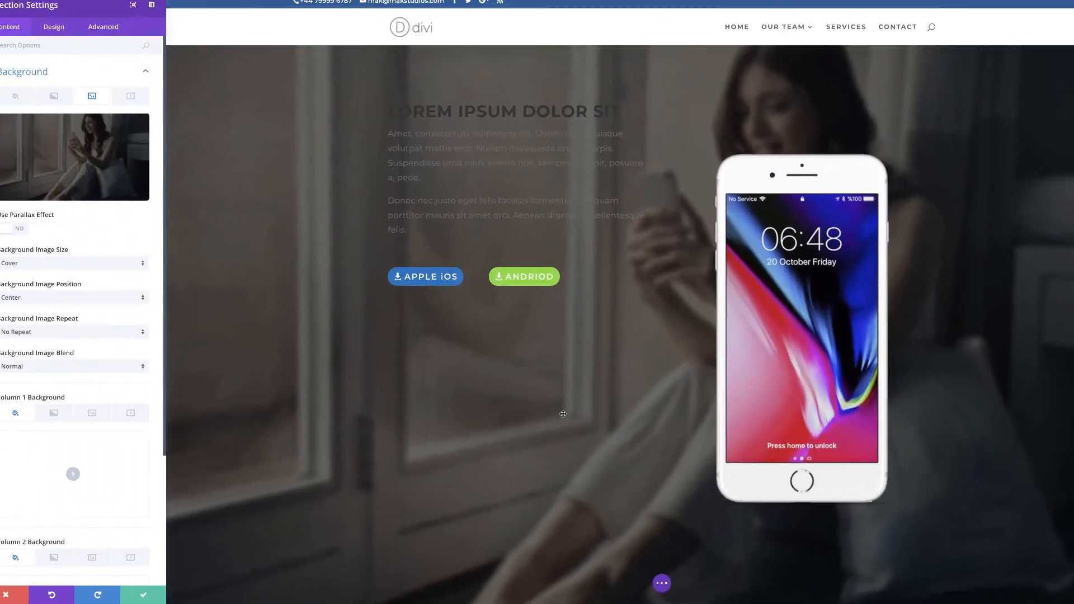
Step: Enable the parallax effect on the section's background image with the CSS method, save it and check the effect on the page
scroll(603, 432, "down", 1)
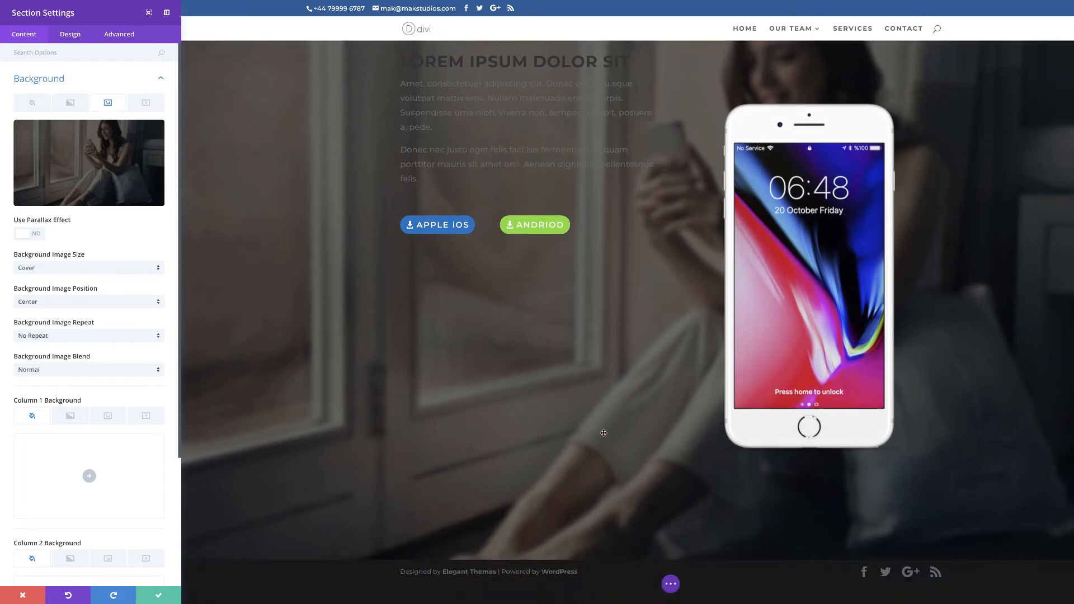
scroll(604, 433, "up", 1)
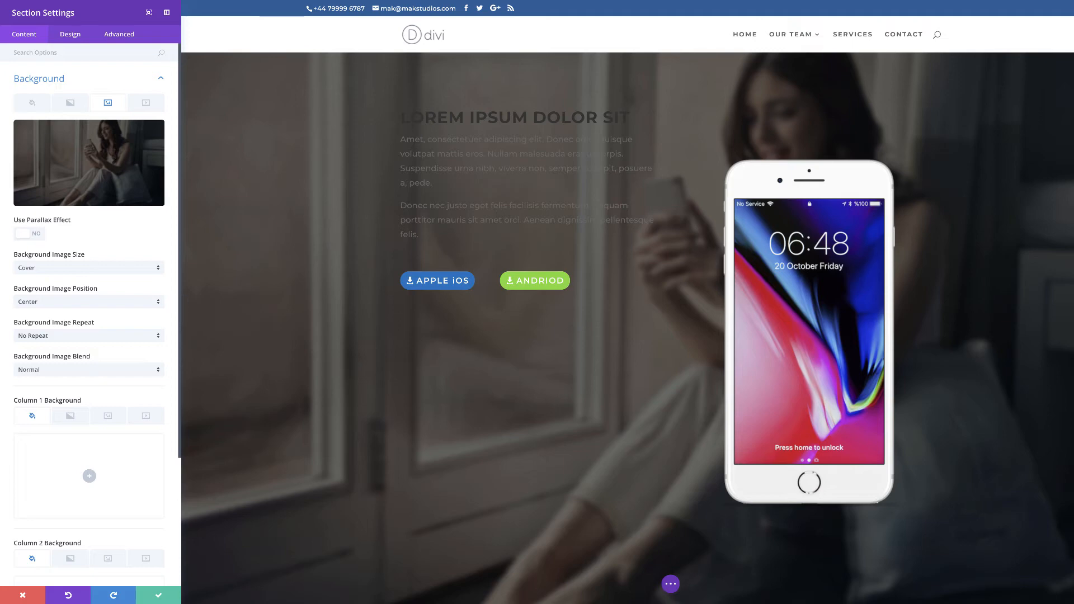
left_click(38, 232)
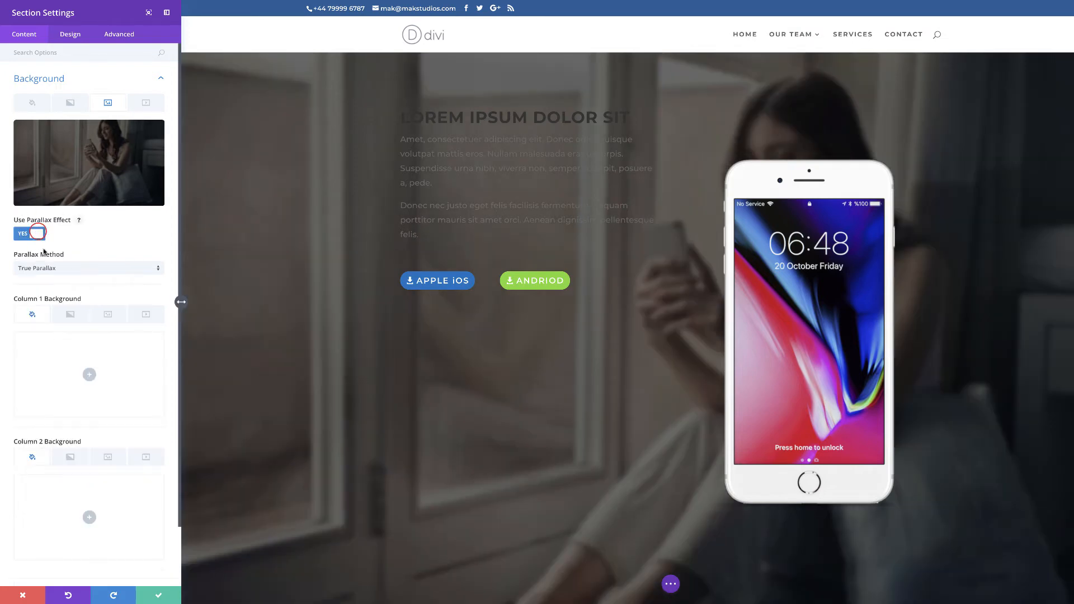
left_click(56, 269)
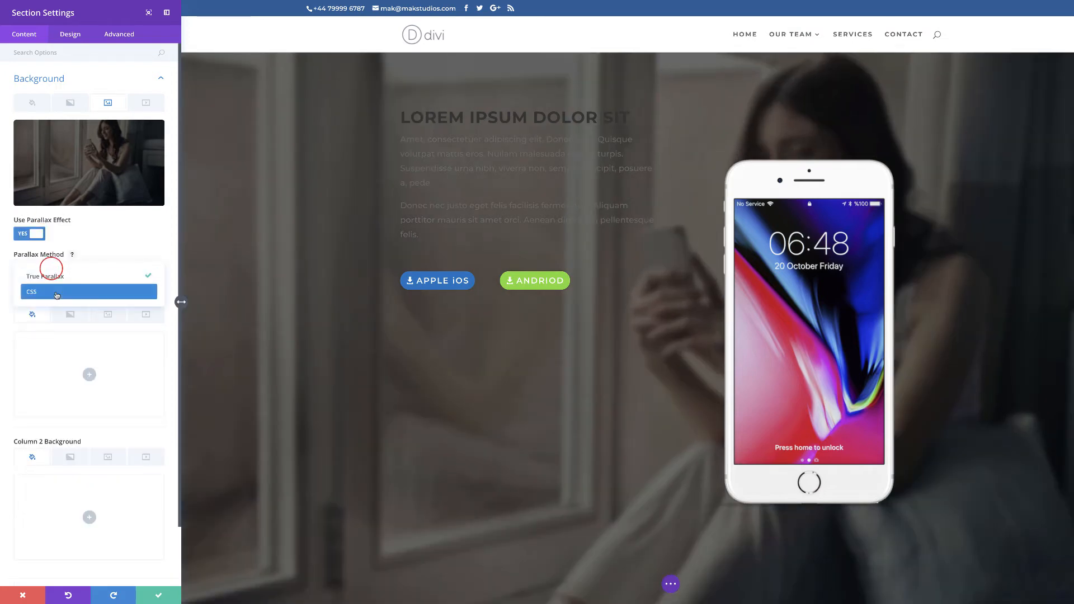
left_click(52, 291)
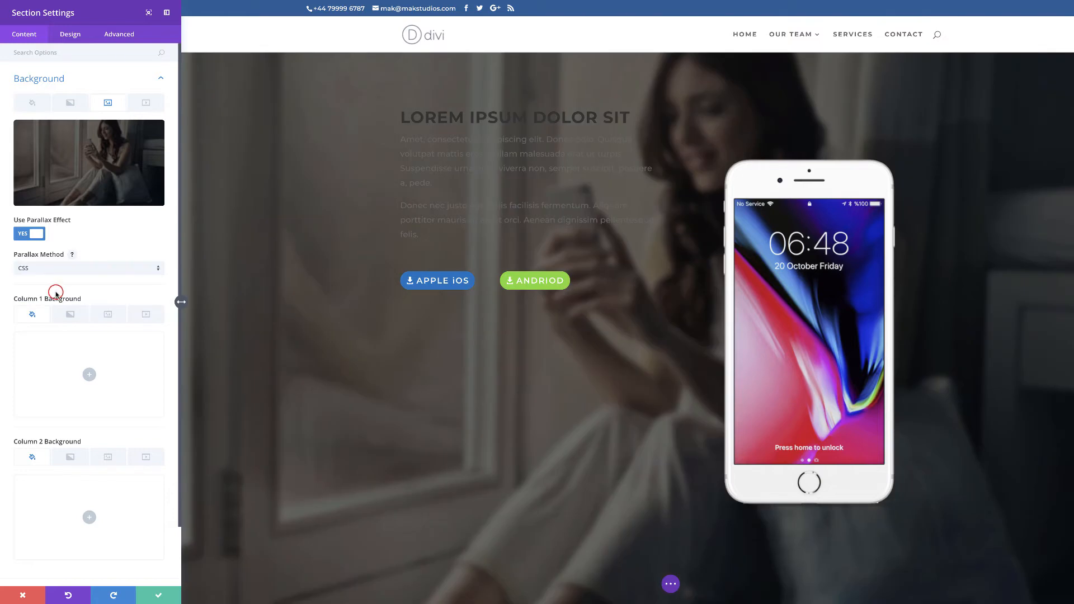
left_click(158, 594)
scroll(257, 378, "down", 2)
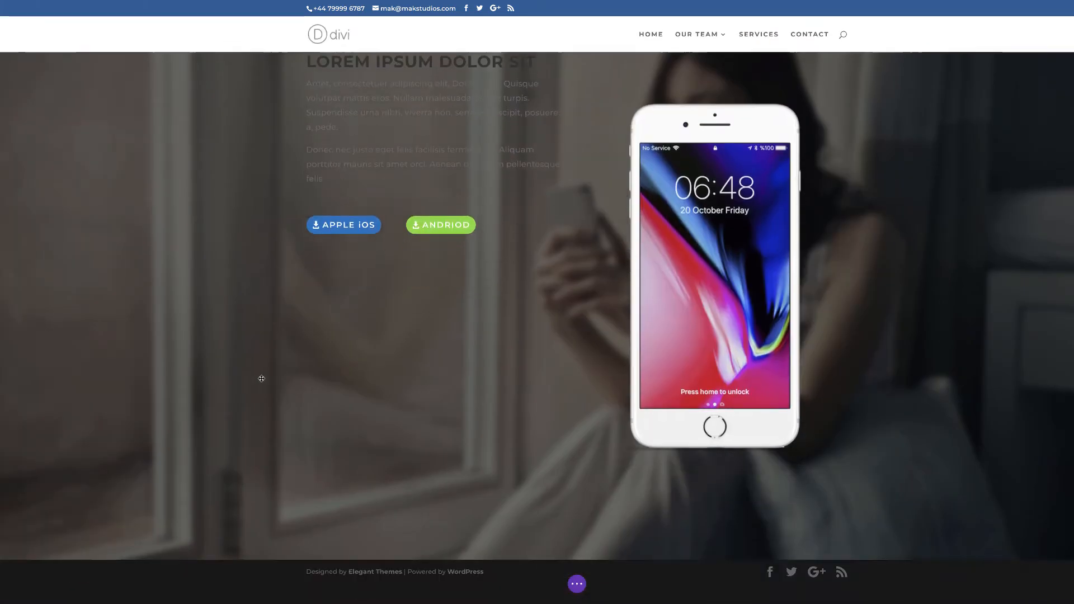
scroll(261, 358, "up", 2)
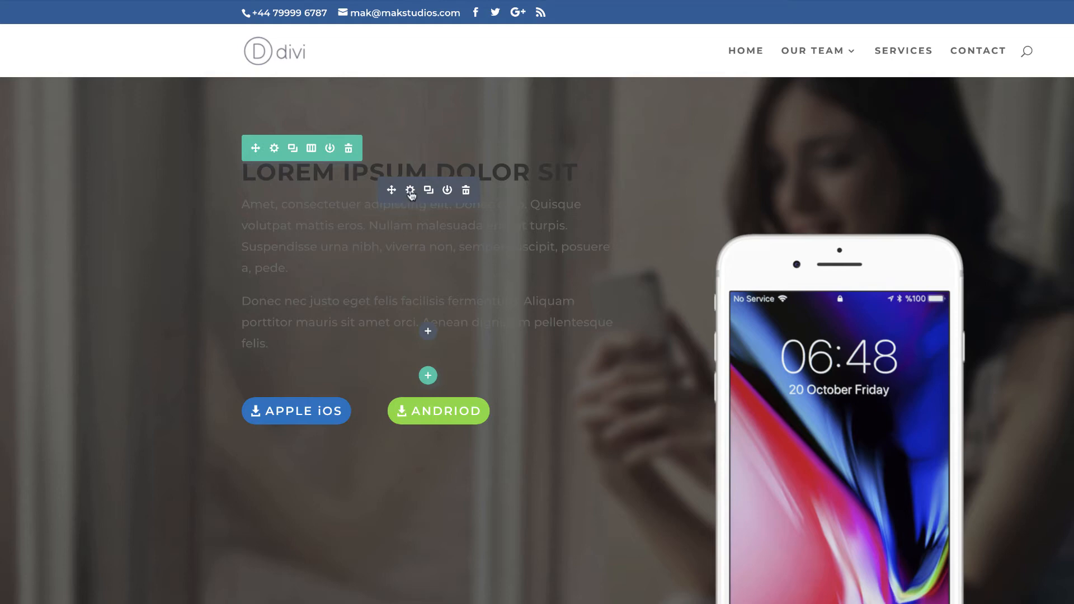
Step: Set the text color of the Lorem ipsum text module to Light
left_click(410, 190)
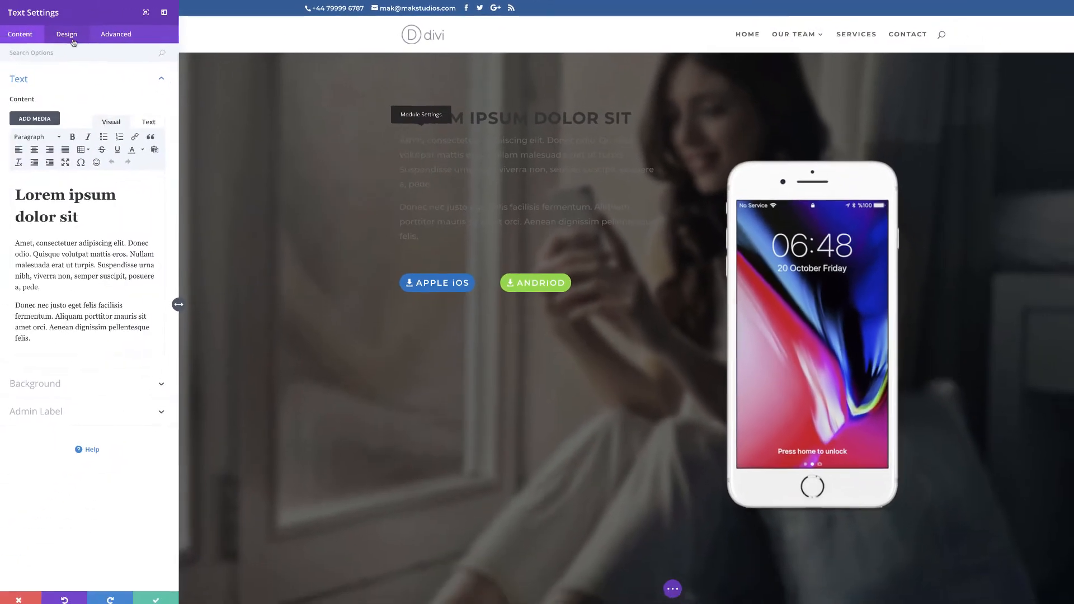
left_click(67, 34)
left_click(30, 81)
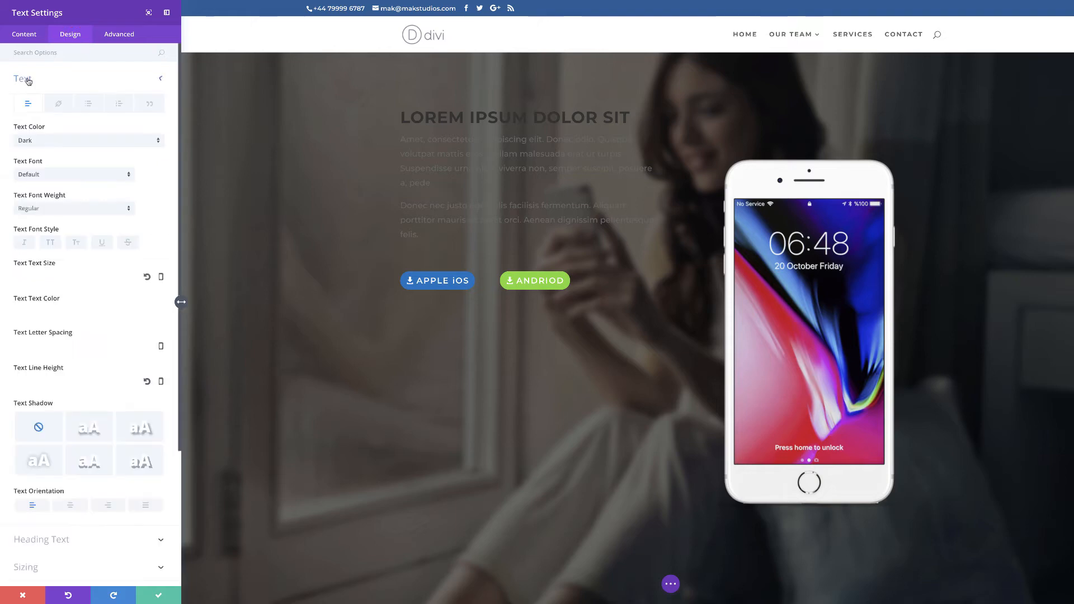
left_click(56, 141)
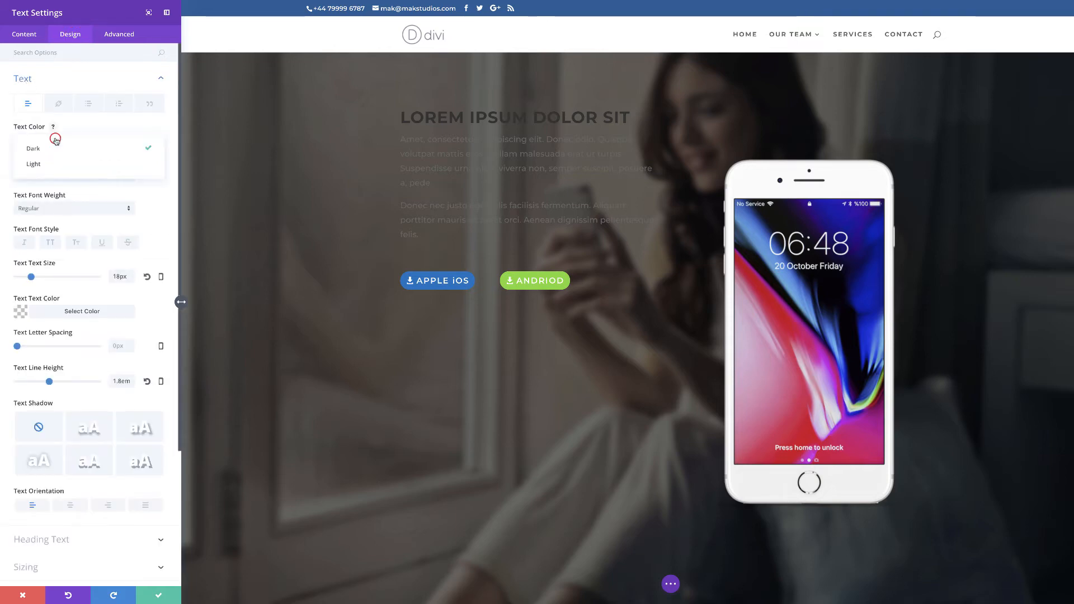
left_click(53, 163)
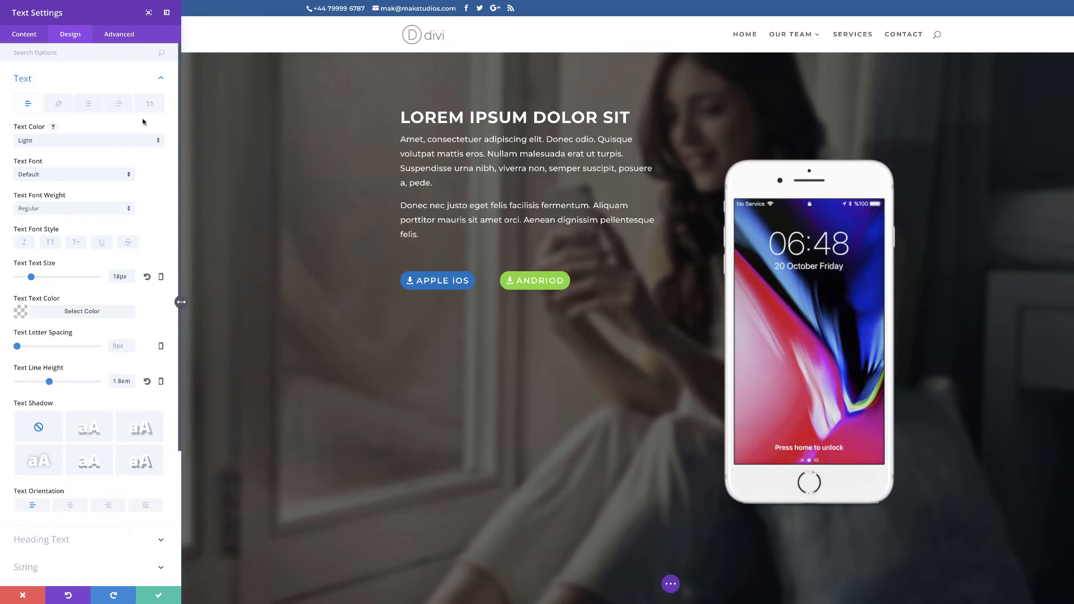
Step: Set the Lorem ipsum text module's width to 94% and save it
scroll(113, 320, "down", 3)
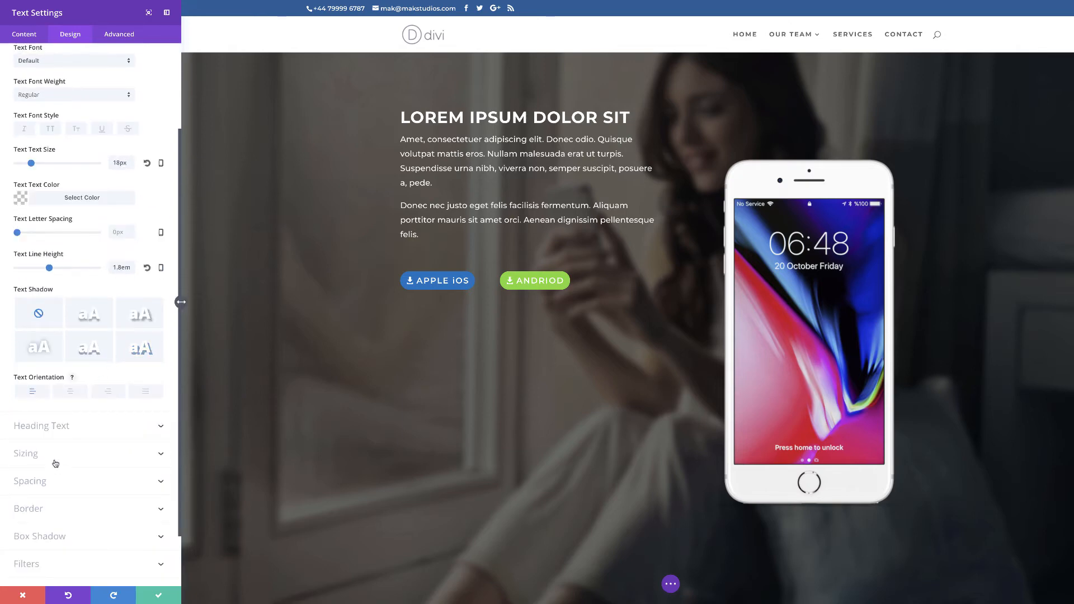
left_click(55, 462)
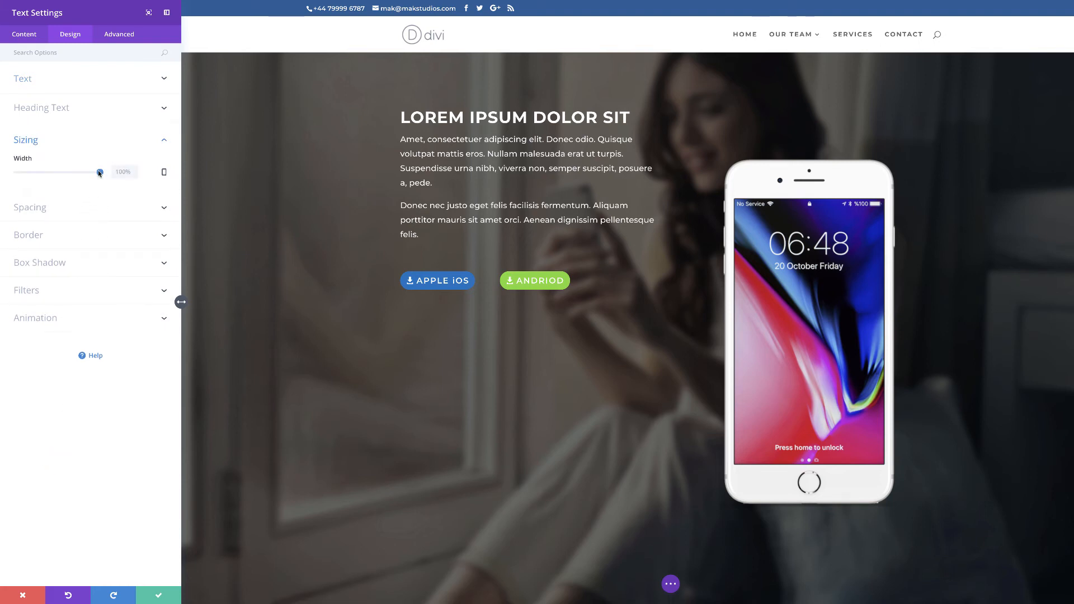
left_click_drag(99, 173, 95, 174)
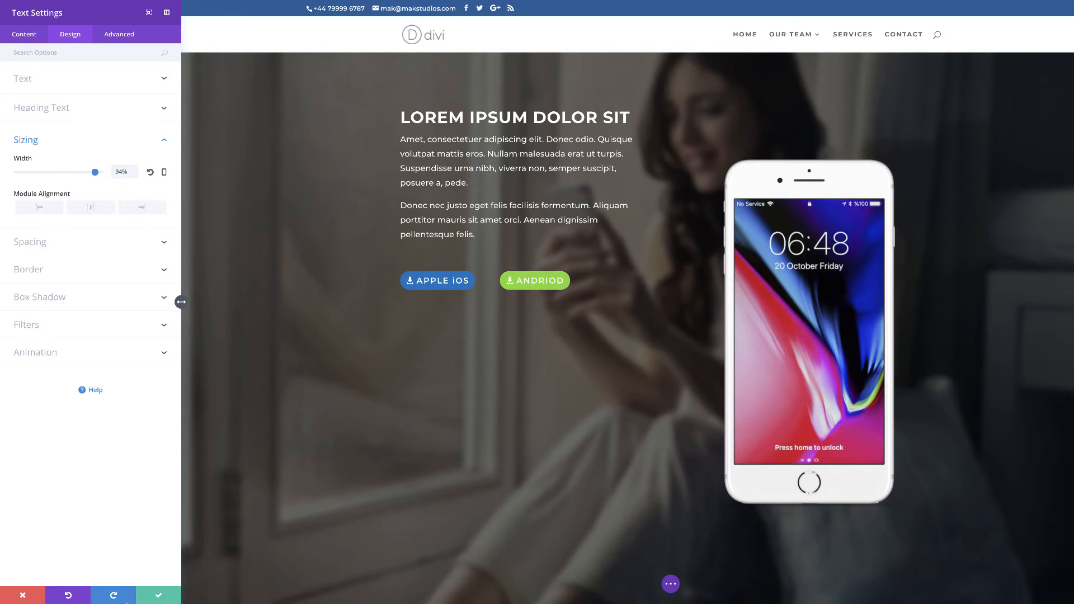
left_click(159, 596)
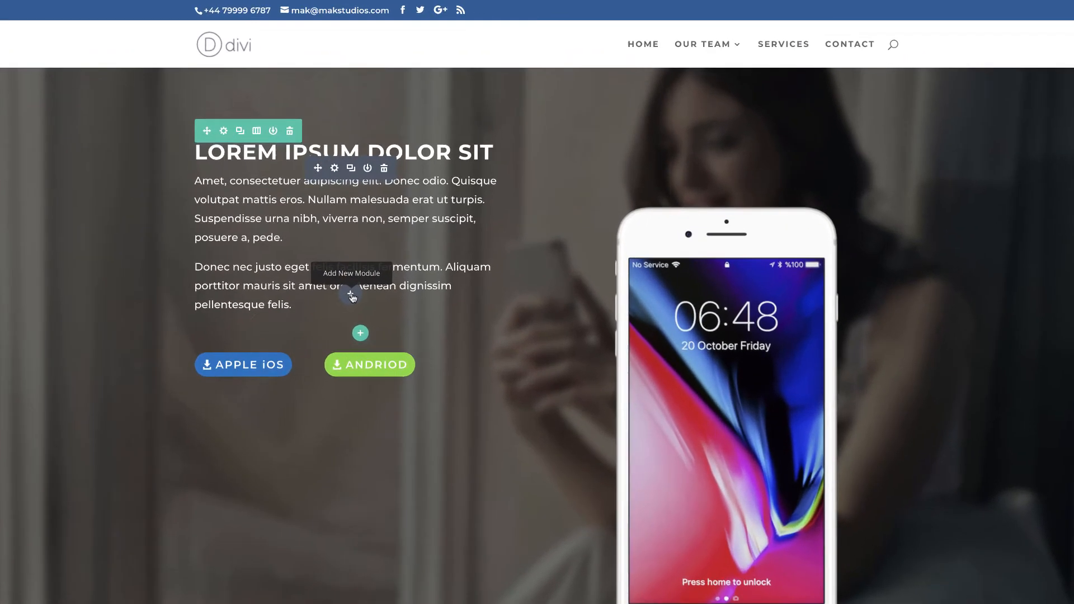
Step: Add a Divider module below the Lorem ipsum text, set its height to 80px and save it
left_click(350, 295)
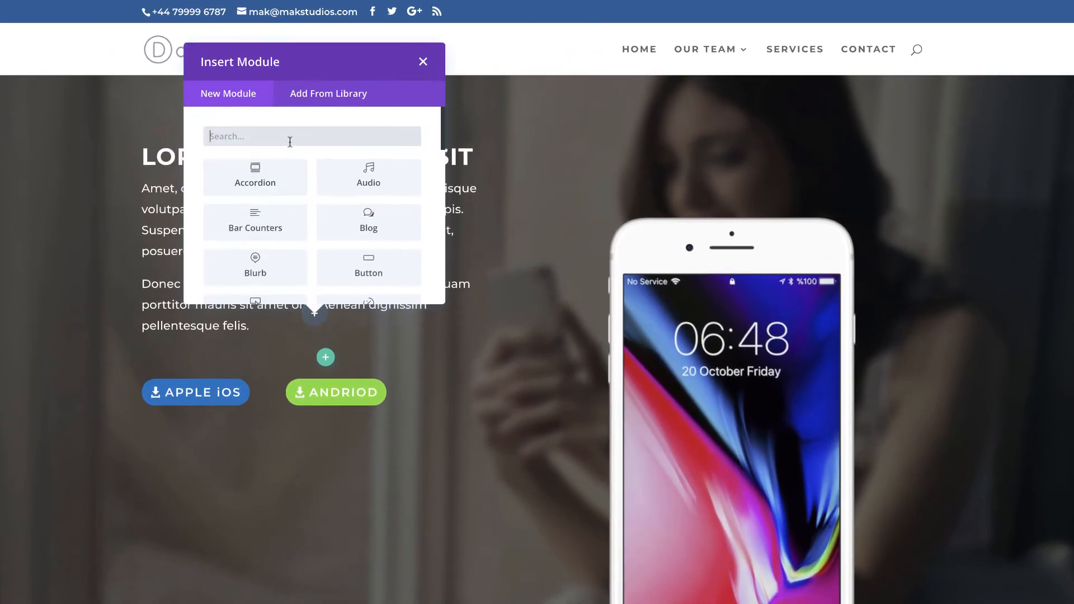
type("divi")
left_click(278, 179)
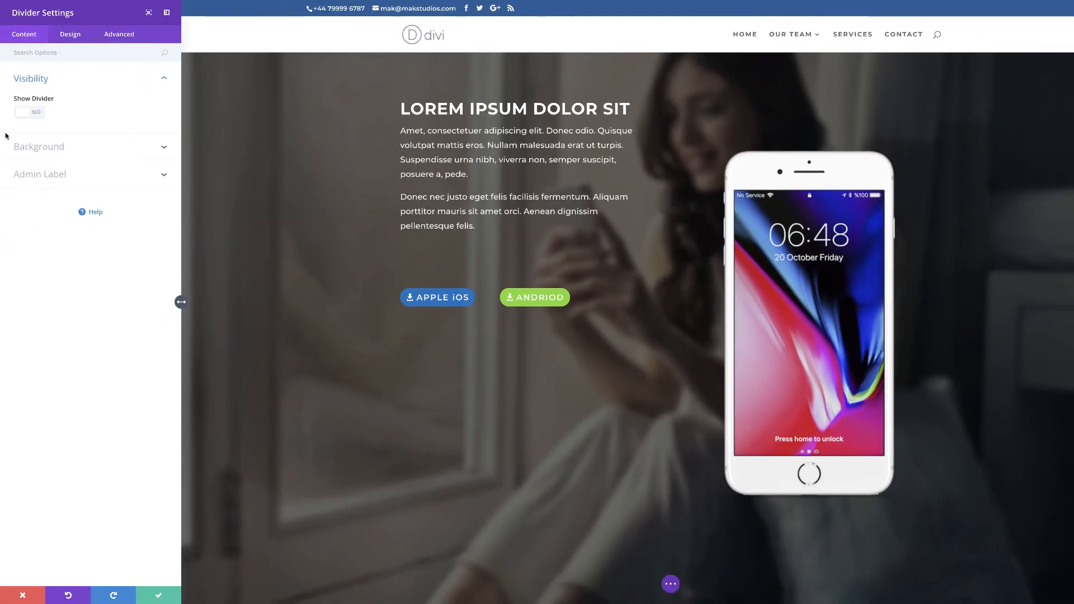
left_click(70, 34)
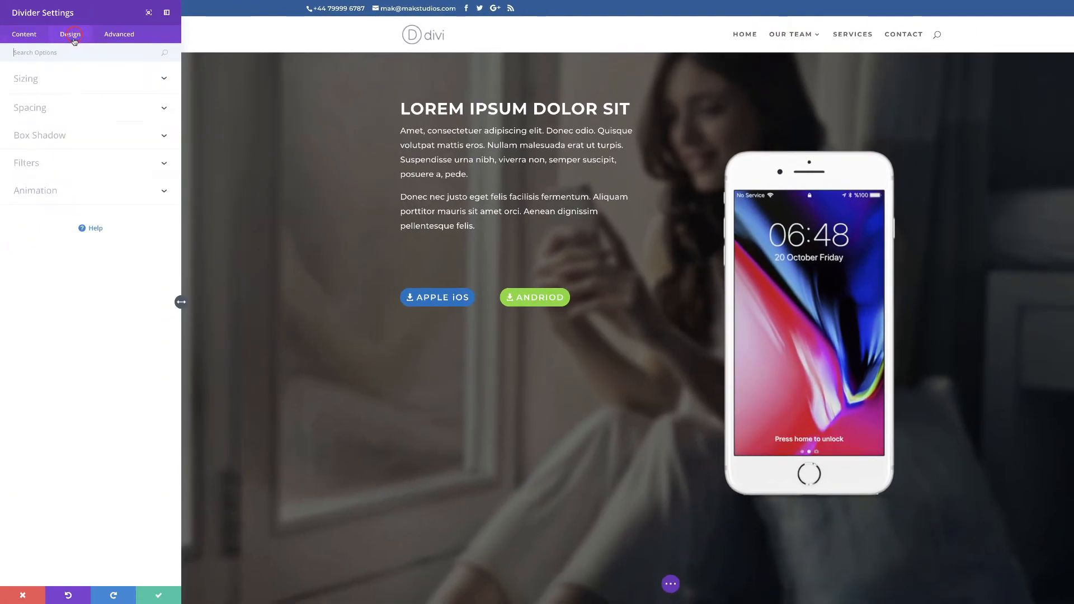
left_click(30, 78)
left_click_drag(38, 113, 91, 113)
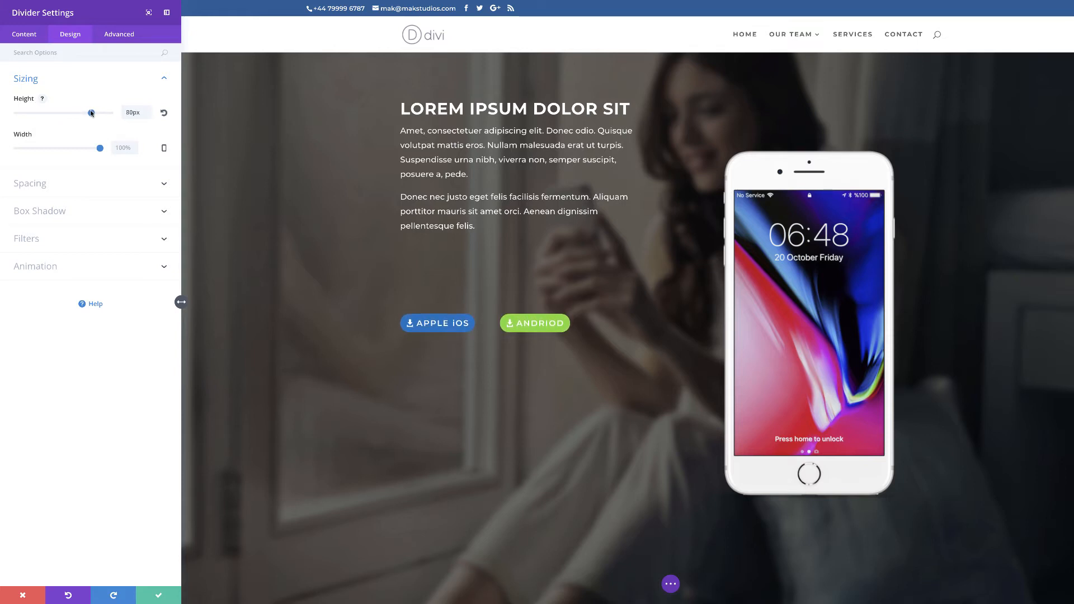
left_click(158, 595)
Step: Move the Divider module above the Text module in the wireframe view and return to the desktop view
mouse_move(399, 269)
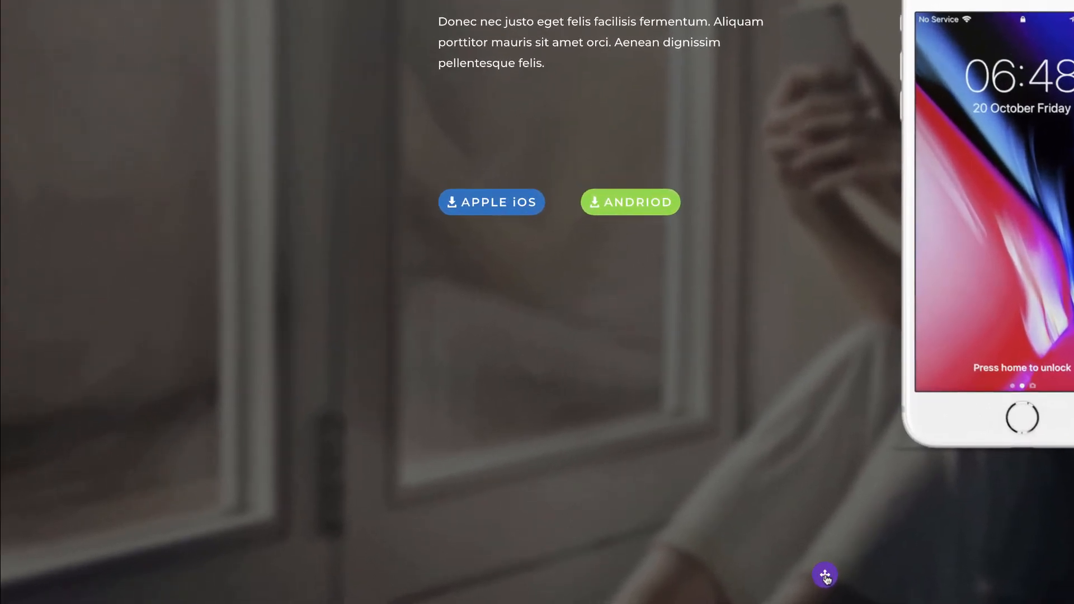
left_click(826, 576)
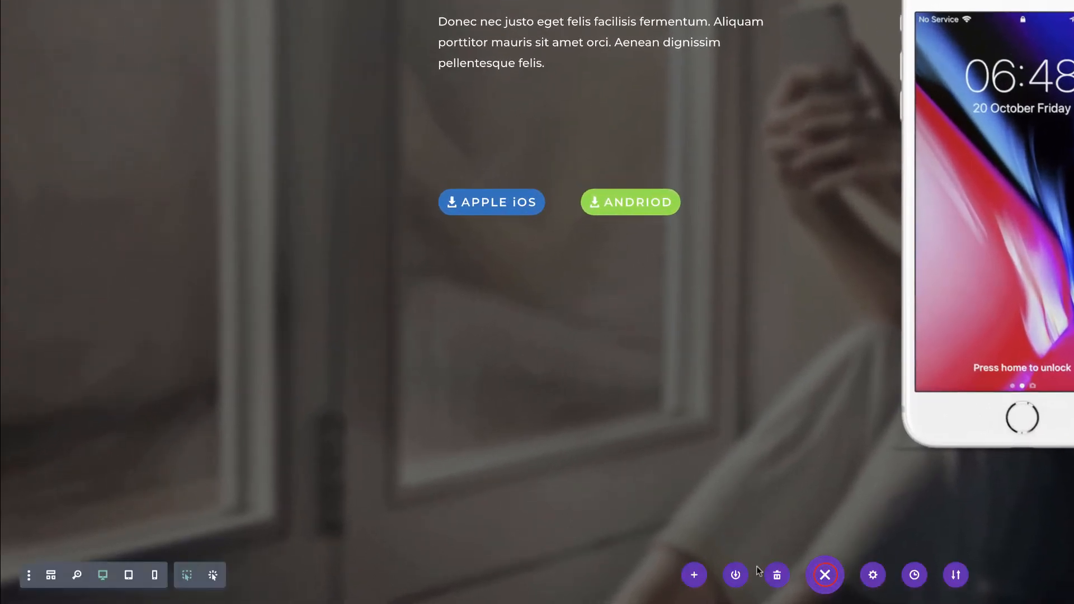
left_click(52, 576)
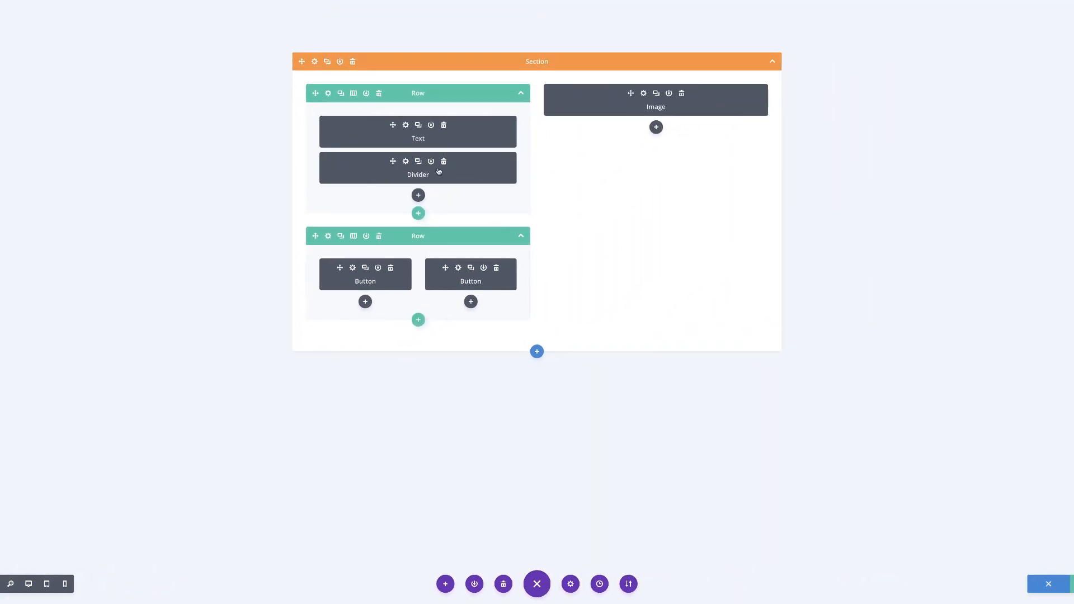
left_click_drag(392, 161, 400, 118)
left_click(29, 584)
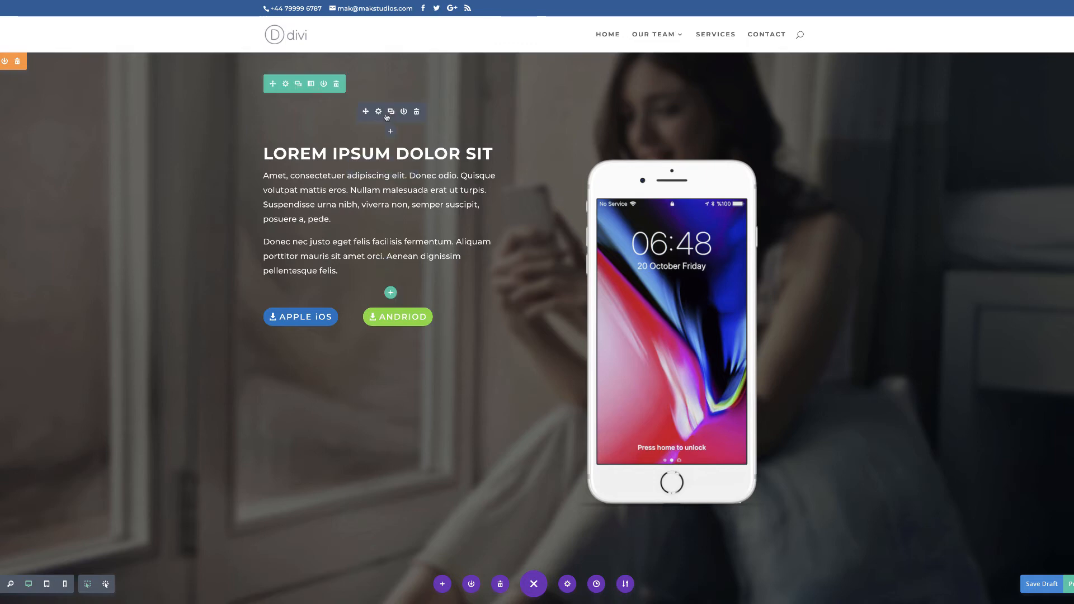
Step: Increase the height of the divider above the Lorem ipsum text to 200px and save it
left_click(378, 112)
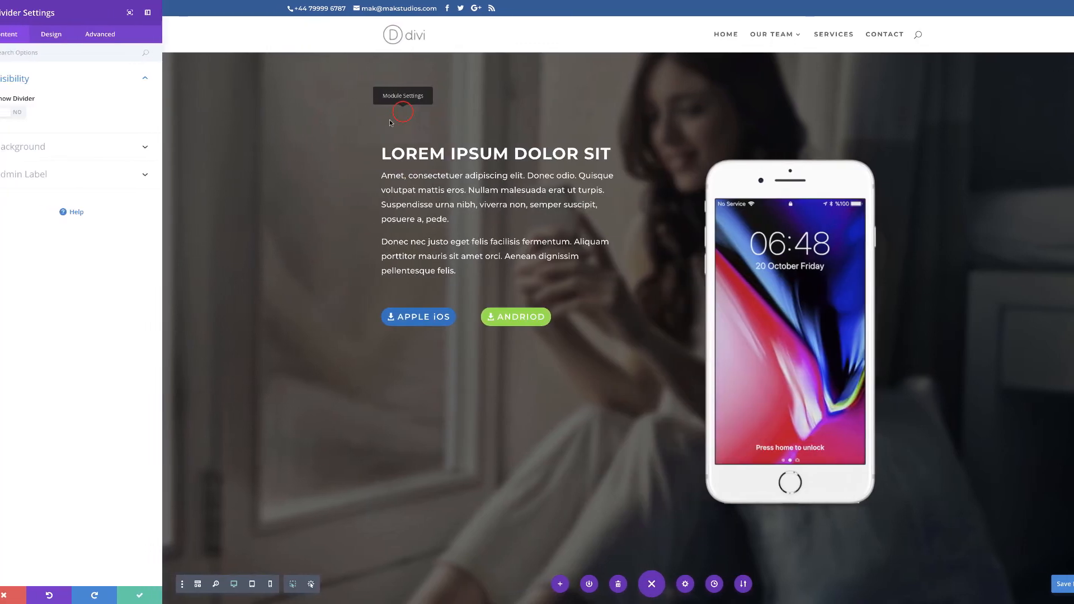
left_click(72, 35)
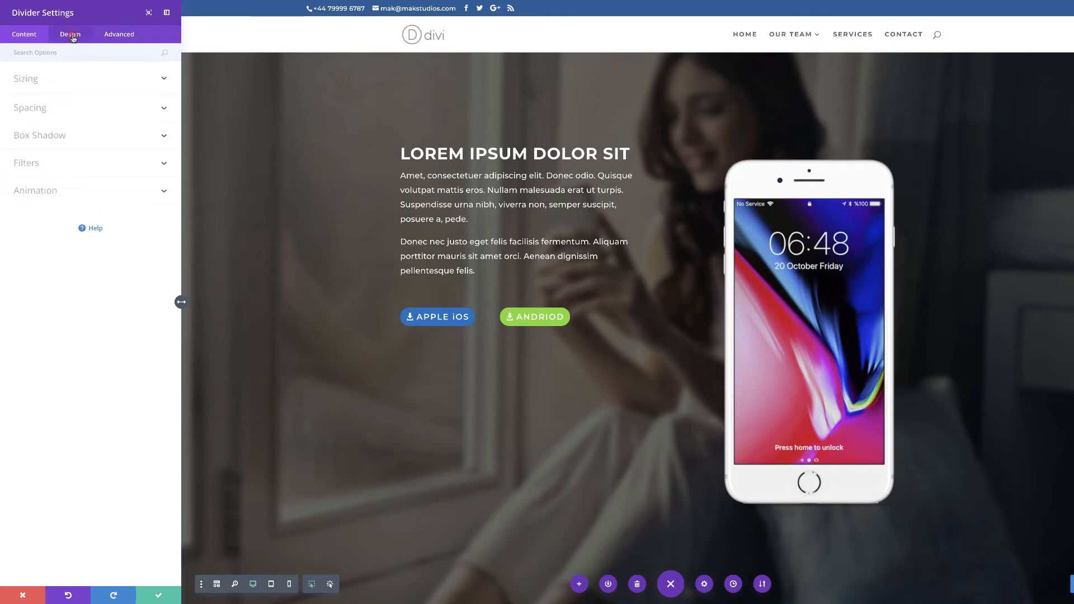
left_click(31, 80)
left_click_drag(92, 112, 110, 113)
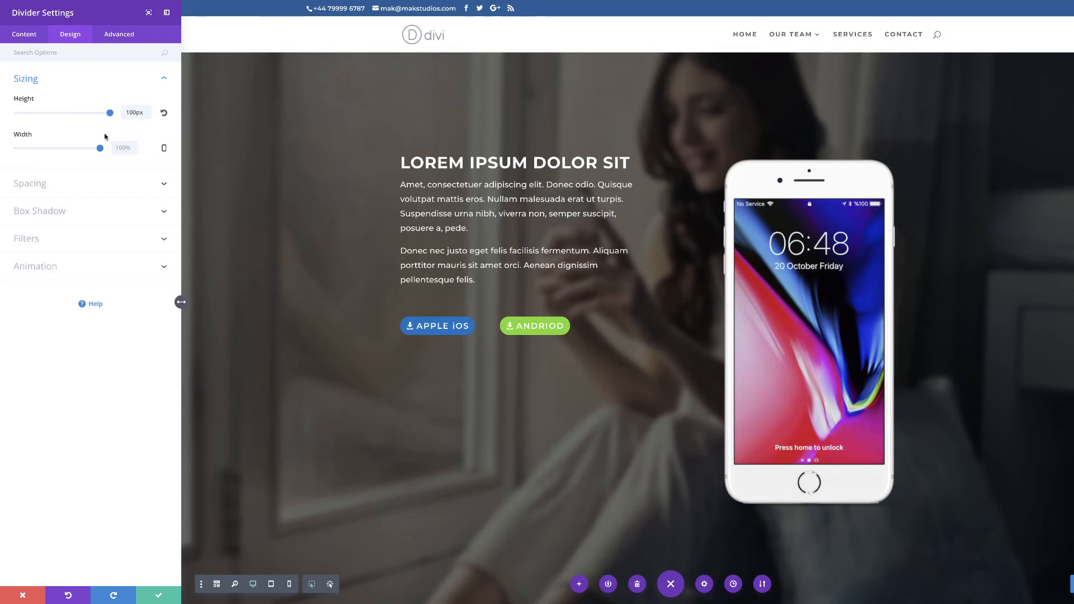
left_click_drag(129, 114, 124, 117)
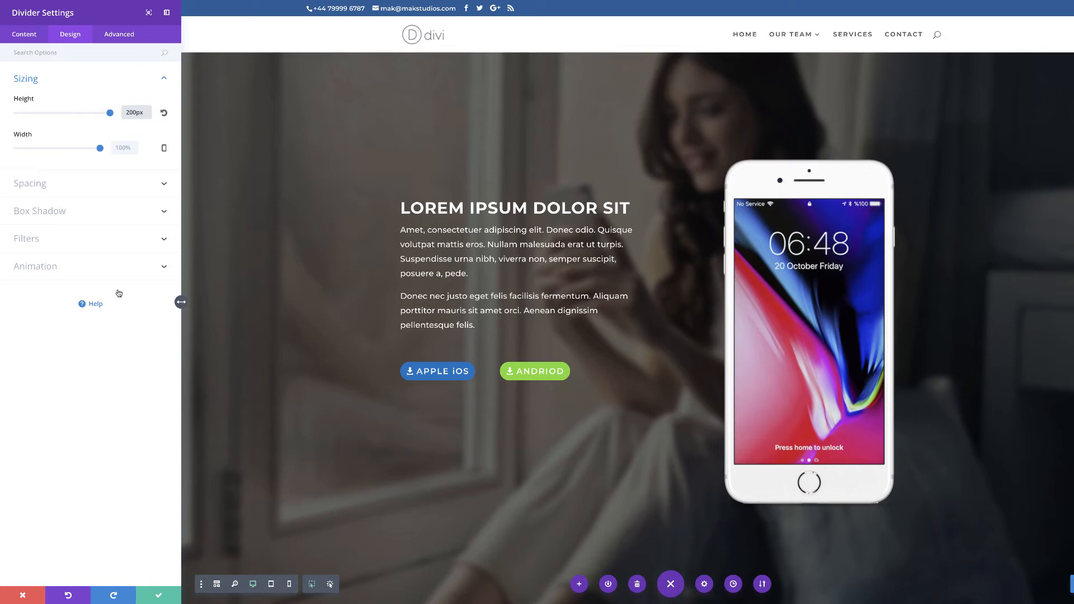
left_click(161, 595)
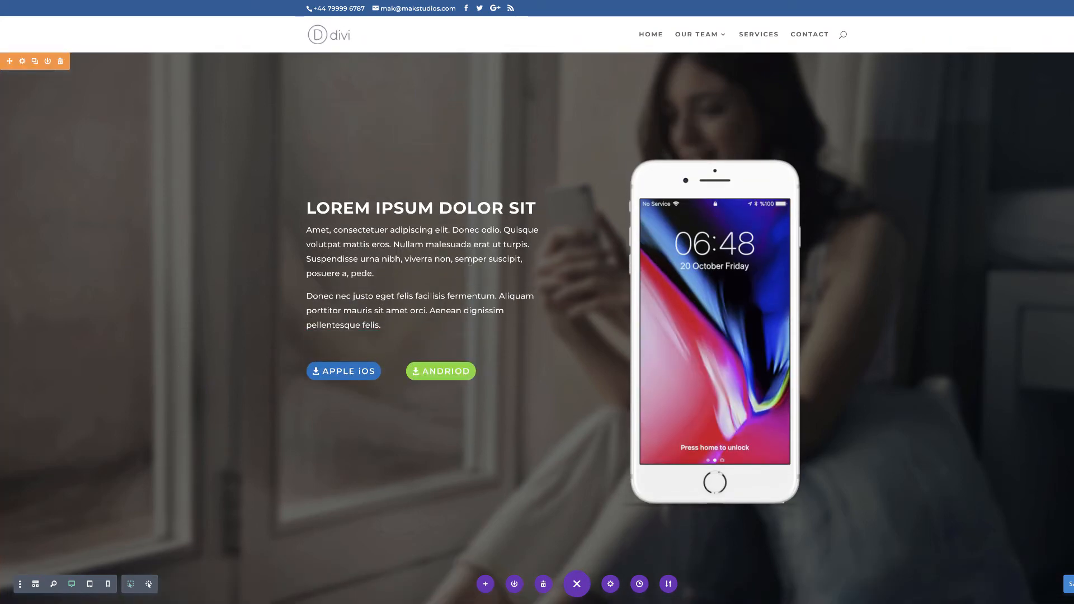
Step: Add a regular section below the phone section with a row of two equal columns, leaving its modules empty
scroll(512, 462, "down", 2)
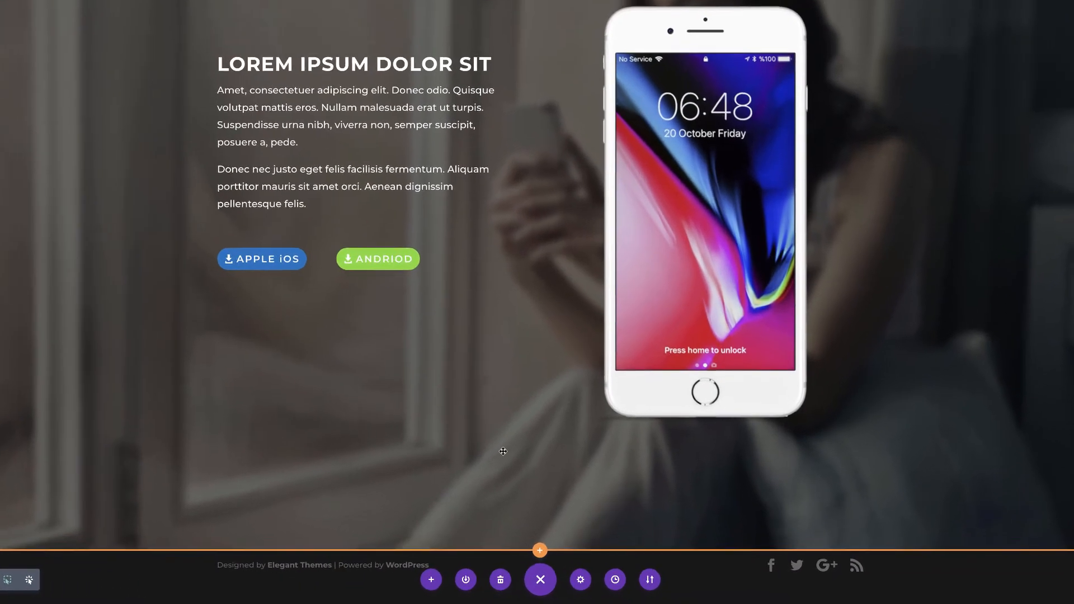
left_click(532, 551)
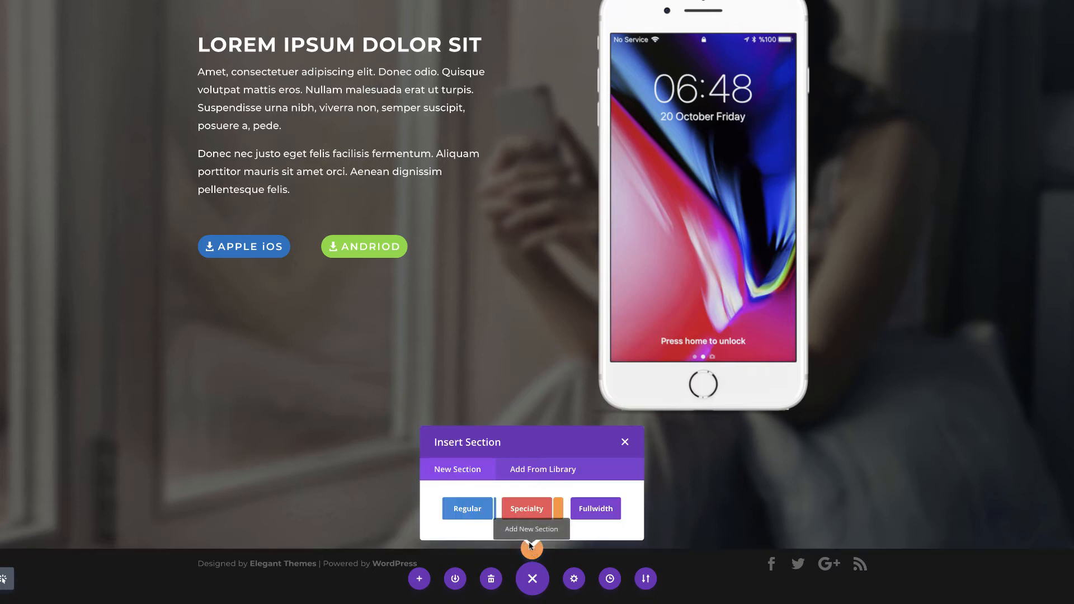
left_click(469, 509)
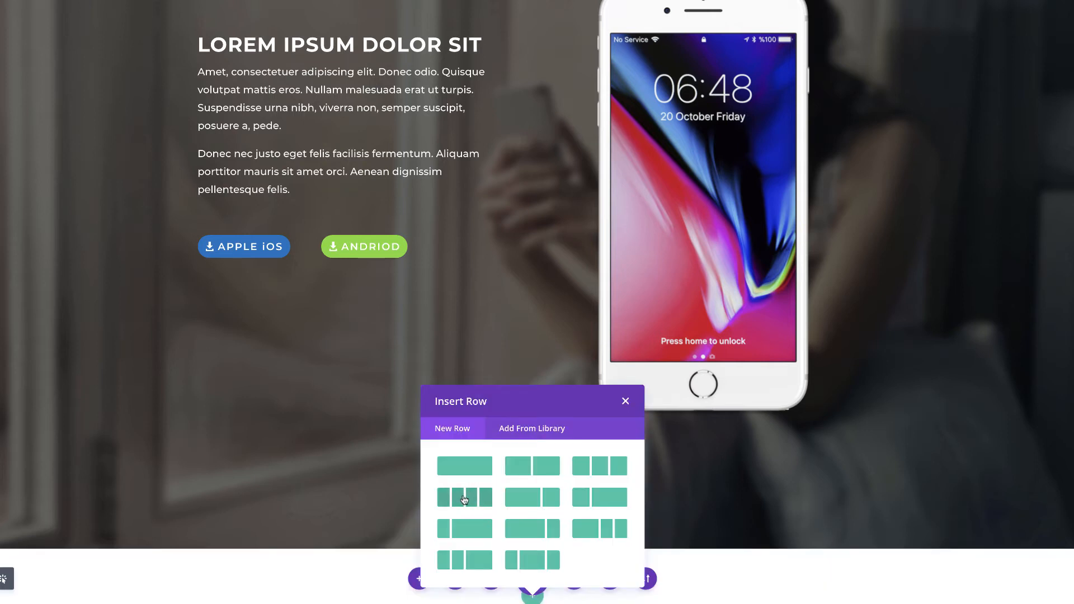
left_click(547, 469)
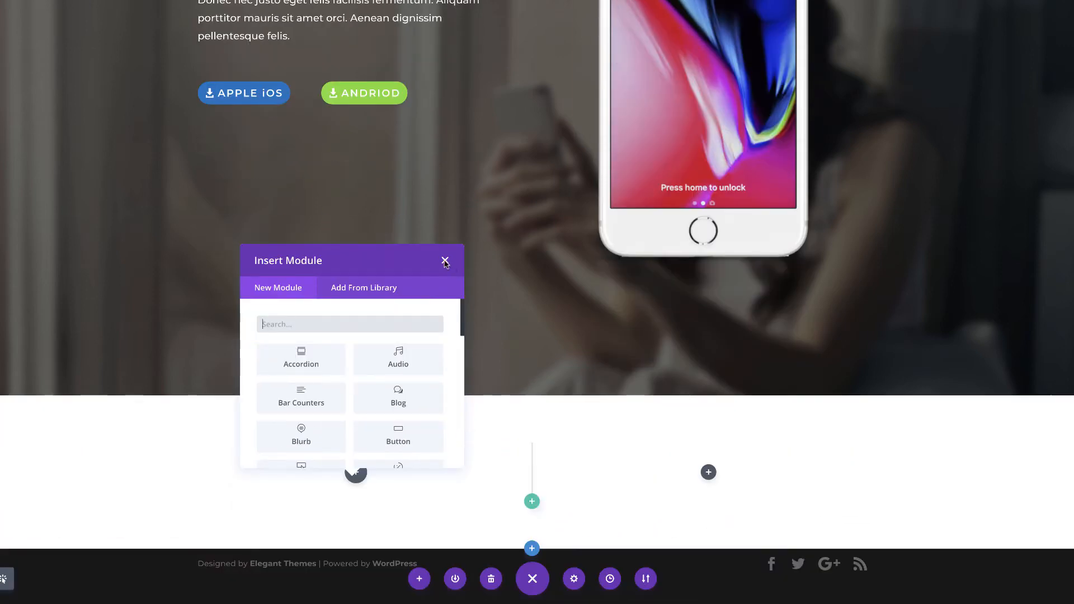
left_click(446, 261)
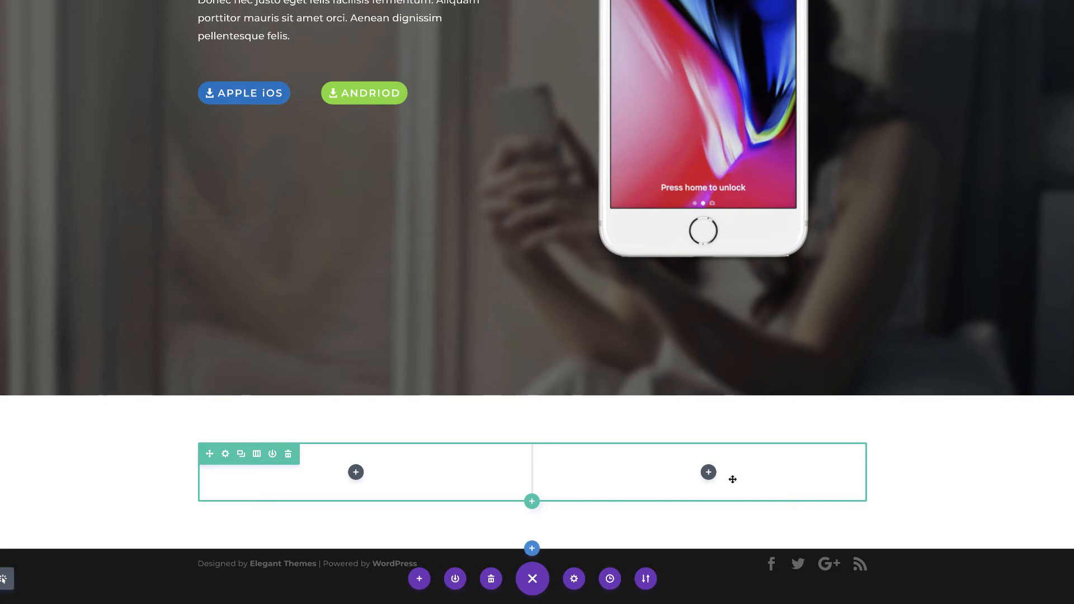
left_click(707, 472)
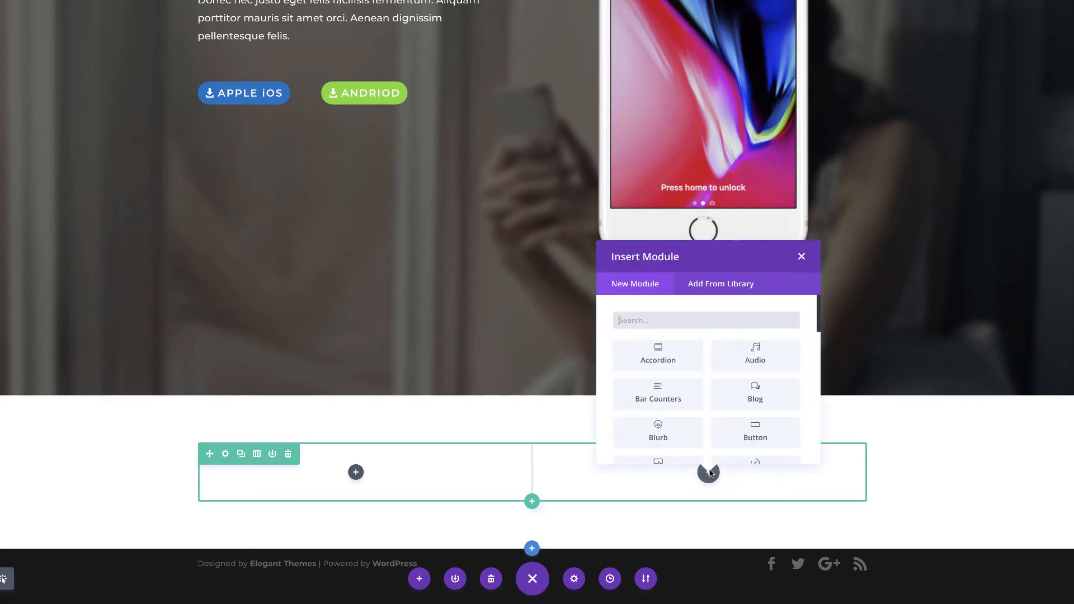
scroll(699, 332, "down", 2)
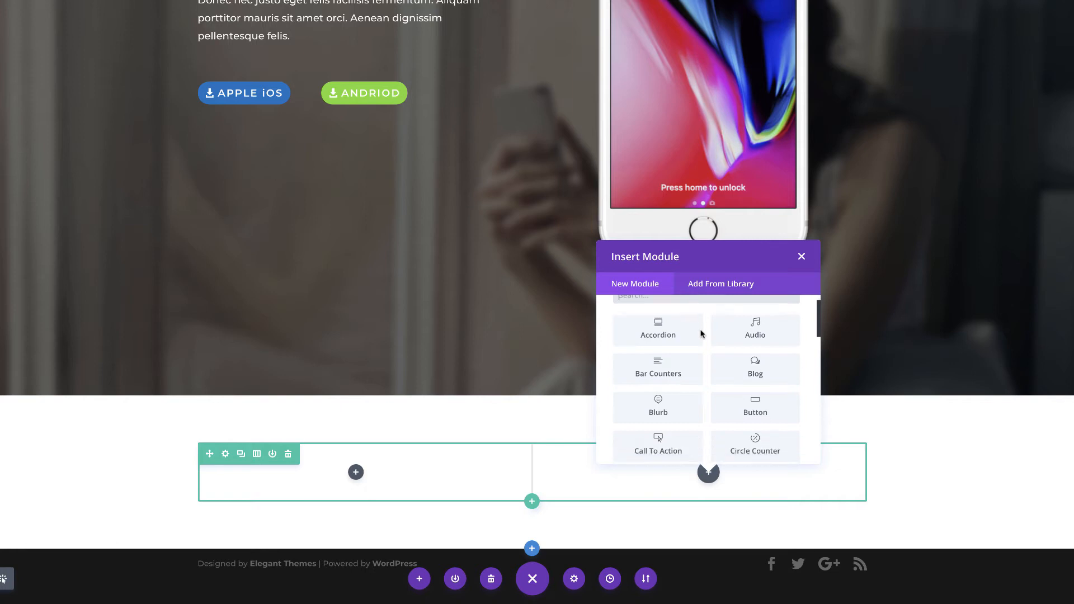
scroll(699, 332, "up", 2)
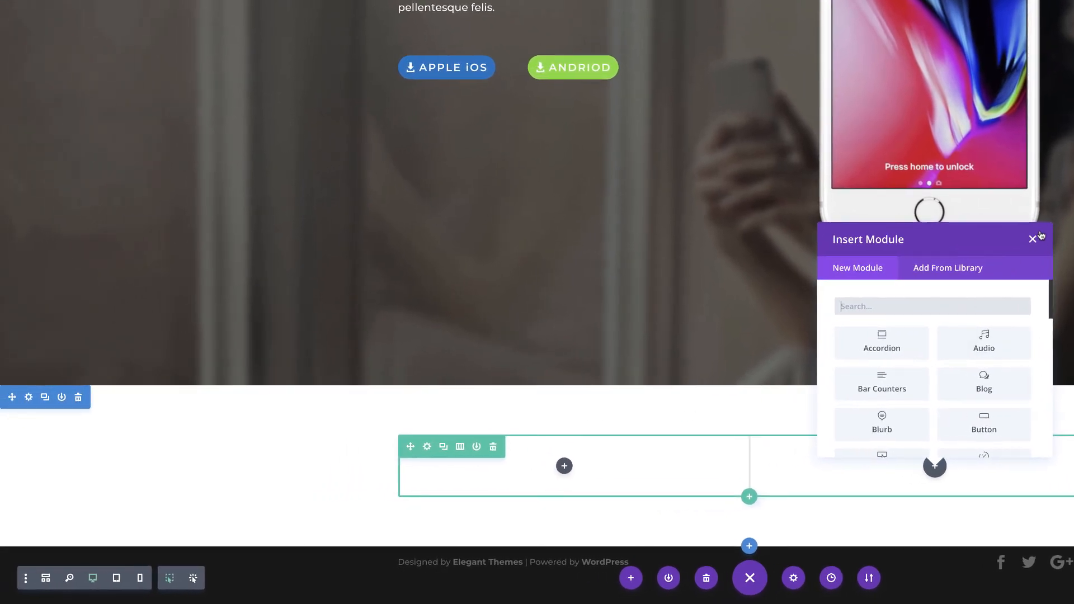
left_click(1032, 239)
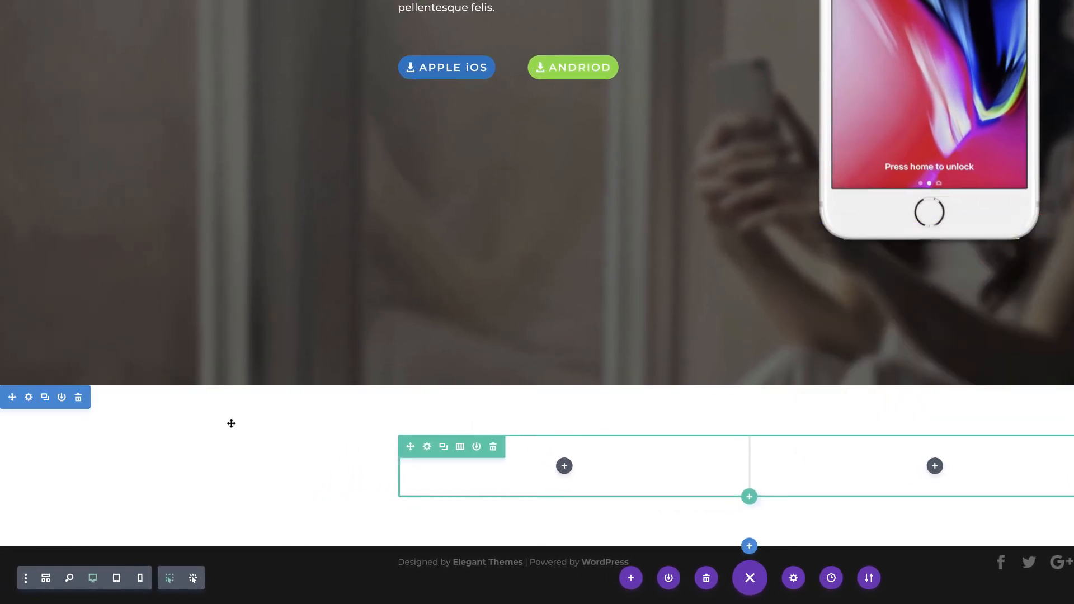
Step: Give the new two-column section a blue background color, a slightly darker shade of the blue palette swatch (#0b5cba), and save it
left_click(29, 398)
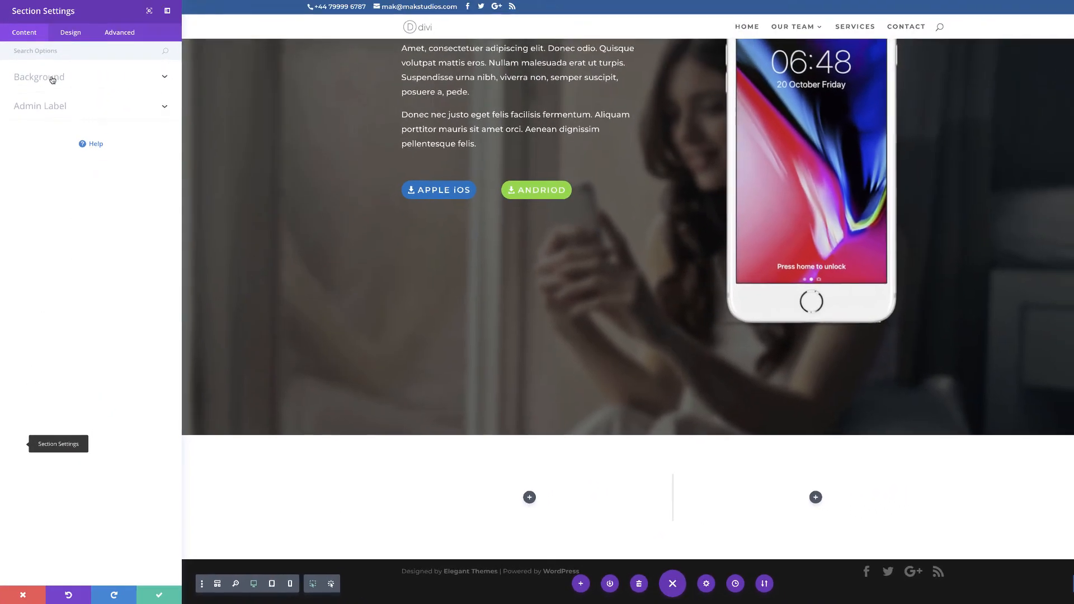
left_click(53, 76)
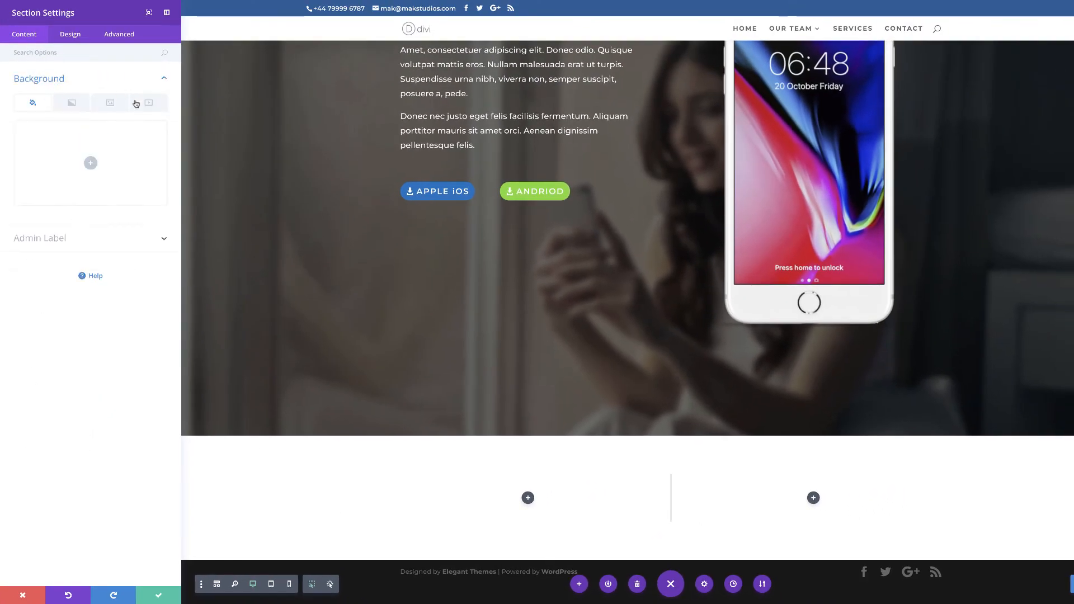
left_click(89, 163)
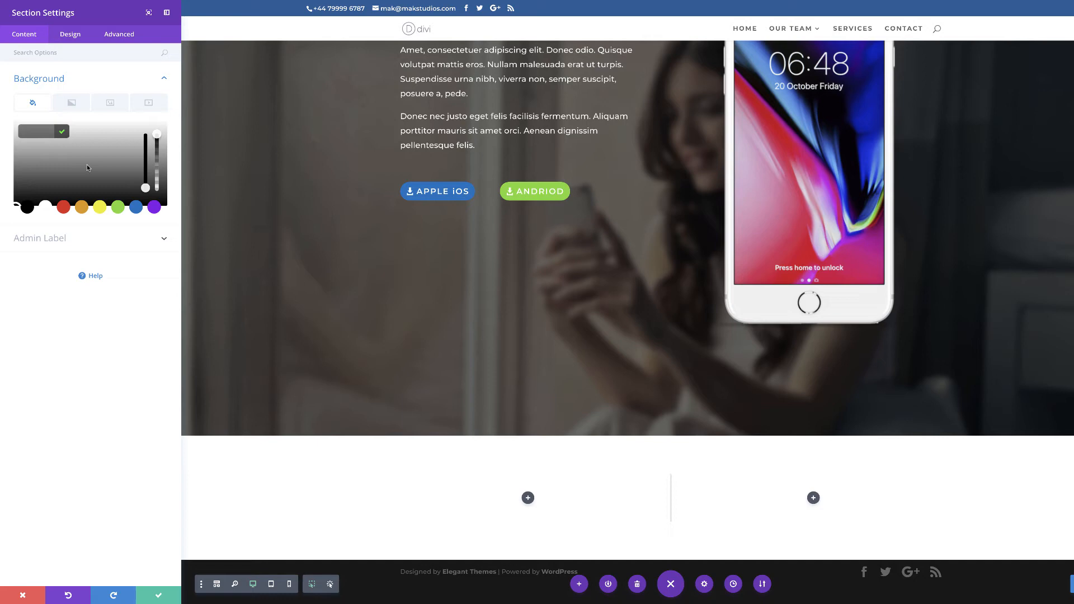
left_click(136, 207)
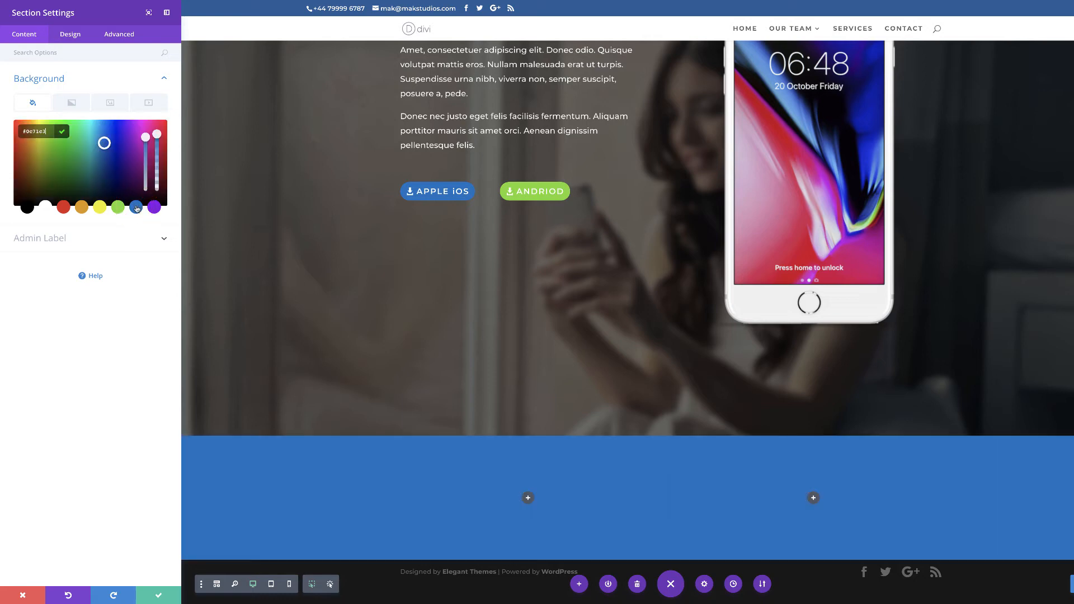
left_click(106, 146)
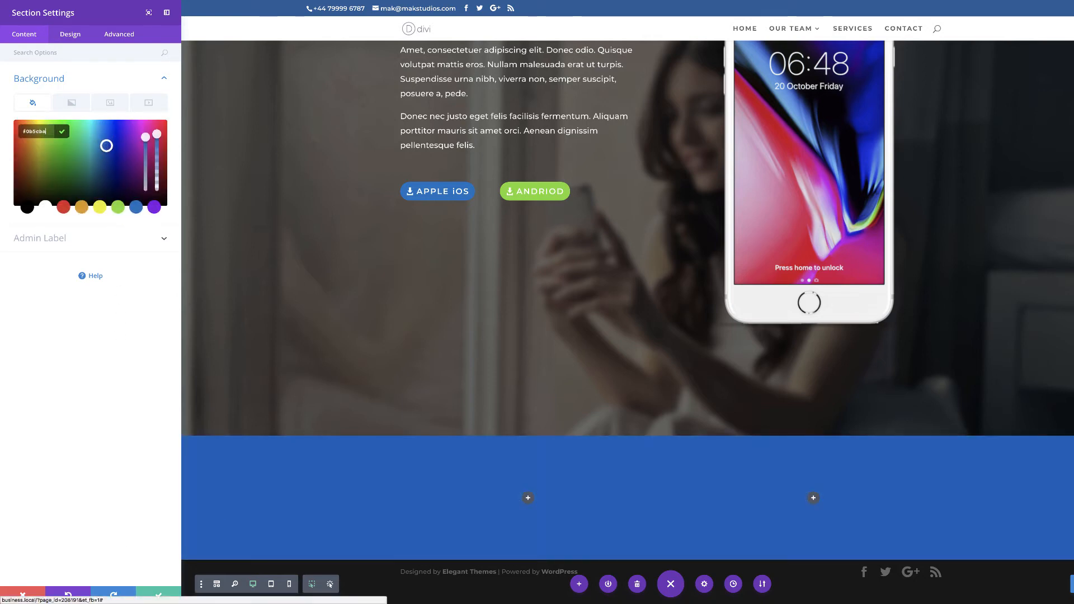
left_click(158, 594)
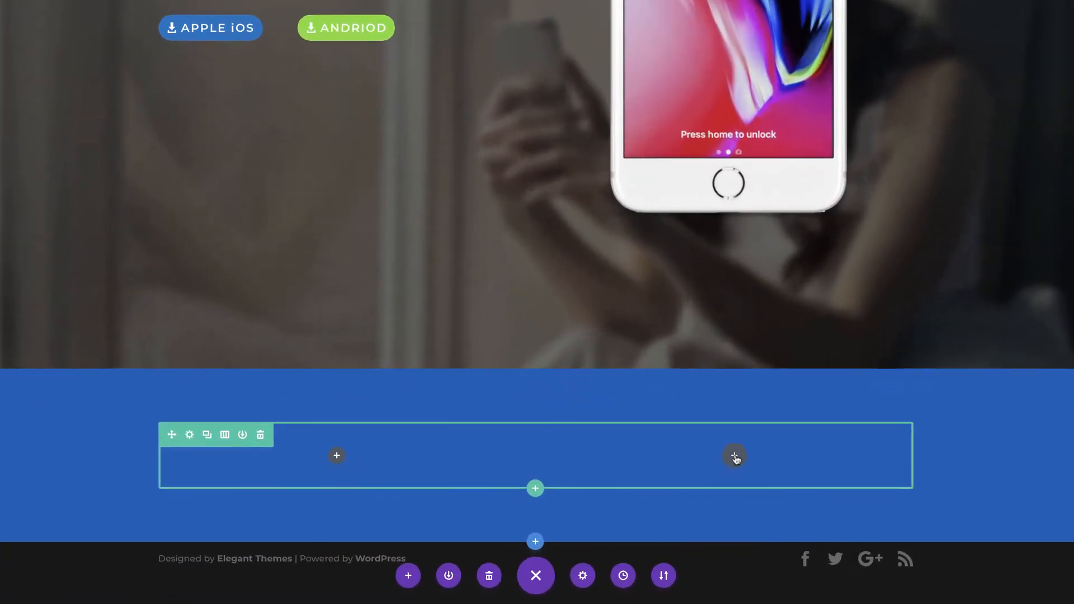
Step: Insert a Circle Counter module in the second column of the blue section
left_click(735, 459)
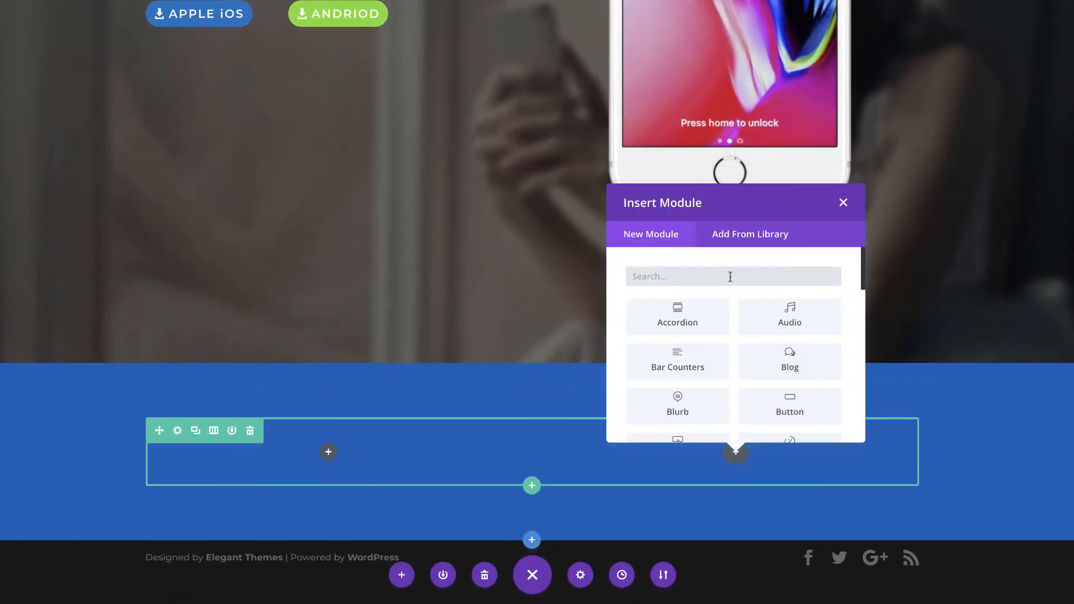
type("co")
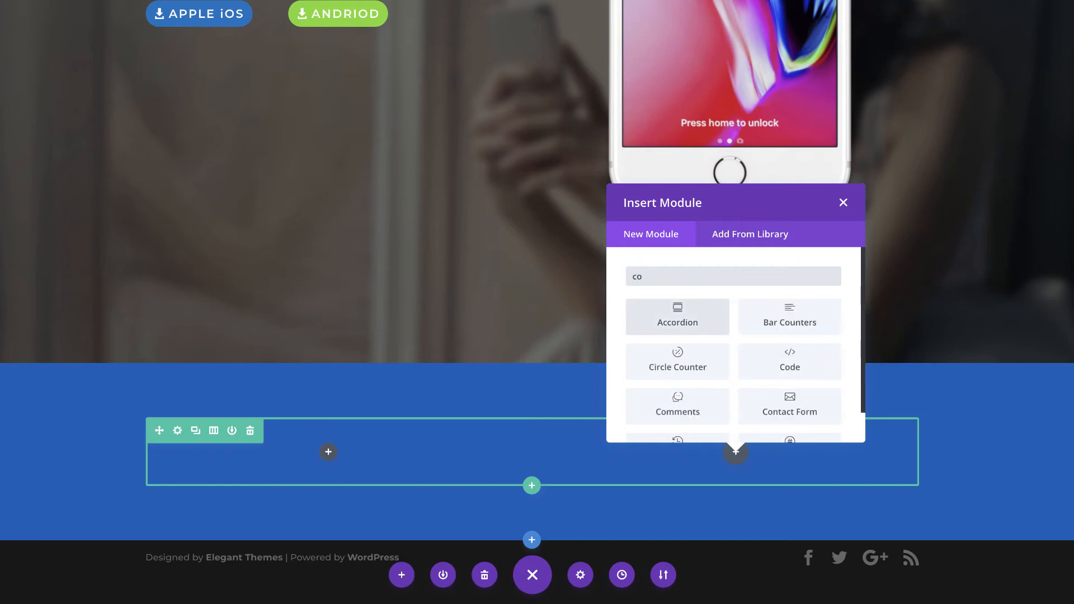
left_click(677, 361)
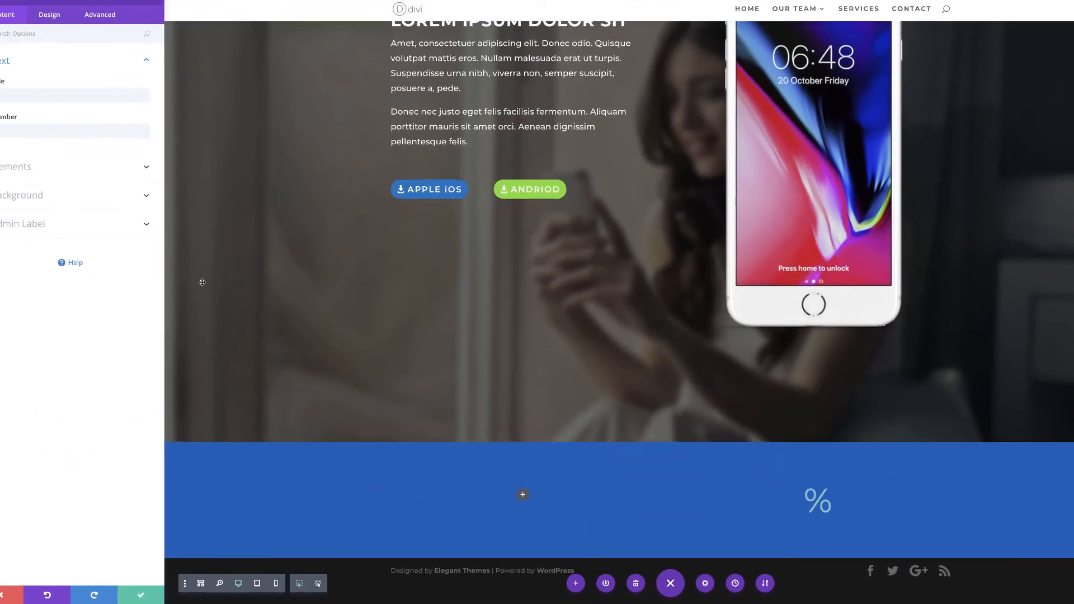
Step: Title the number counter APPS DOWNLOADED and set its number to 78899
left_click(9, 97)
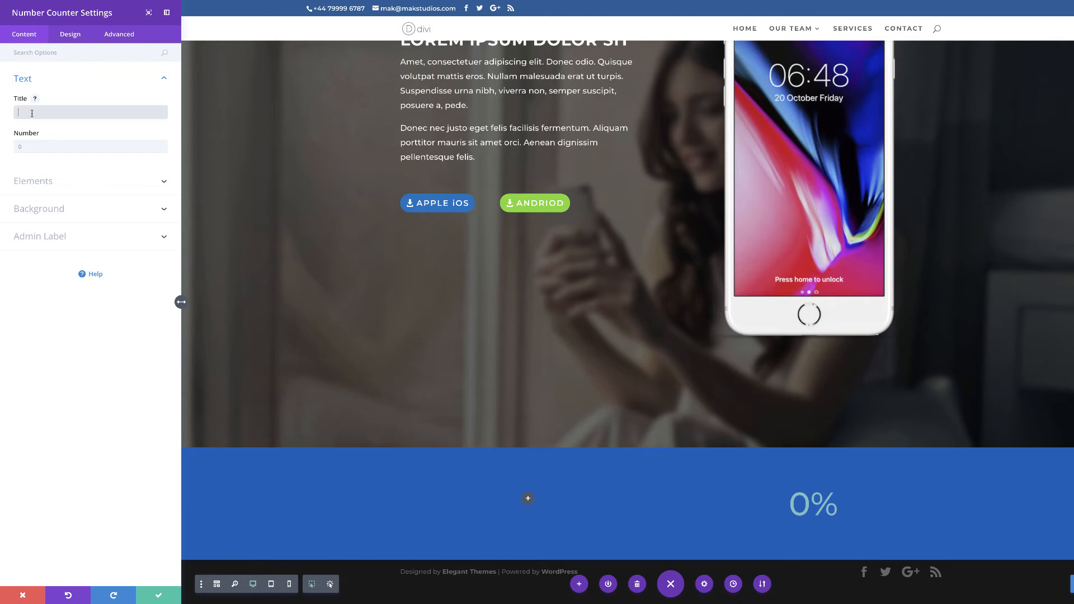
type("APPS DOWNLOADED")
left_click(57, 147)
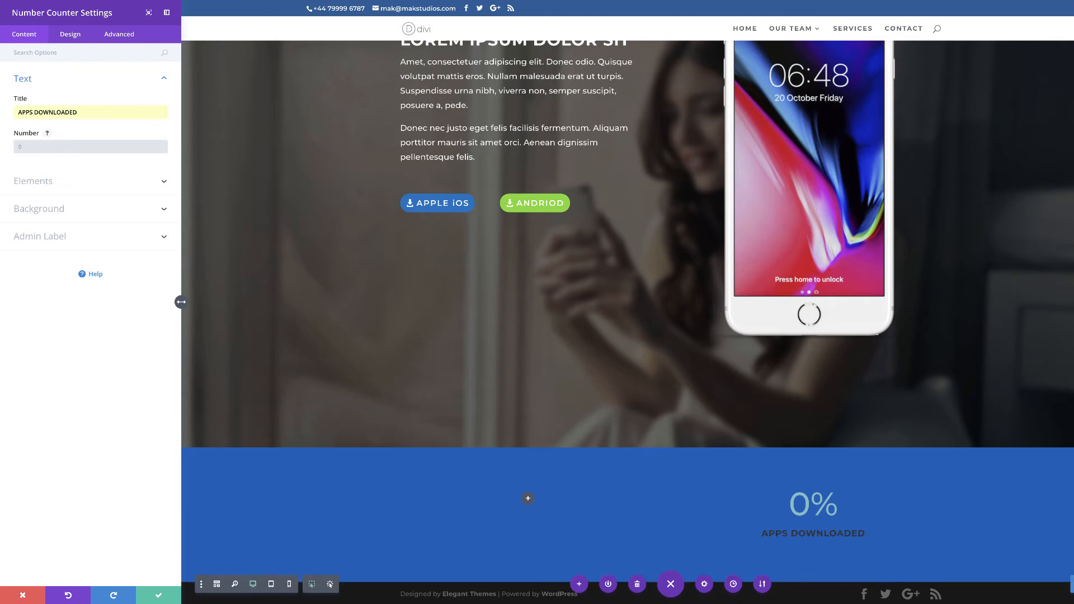
type("78899")
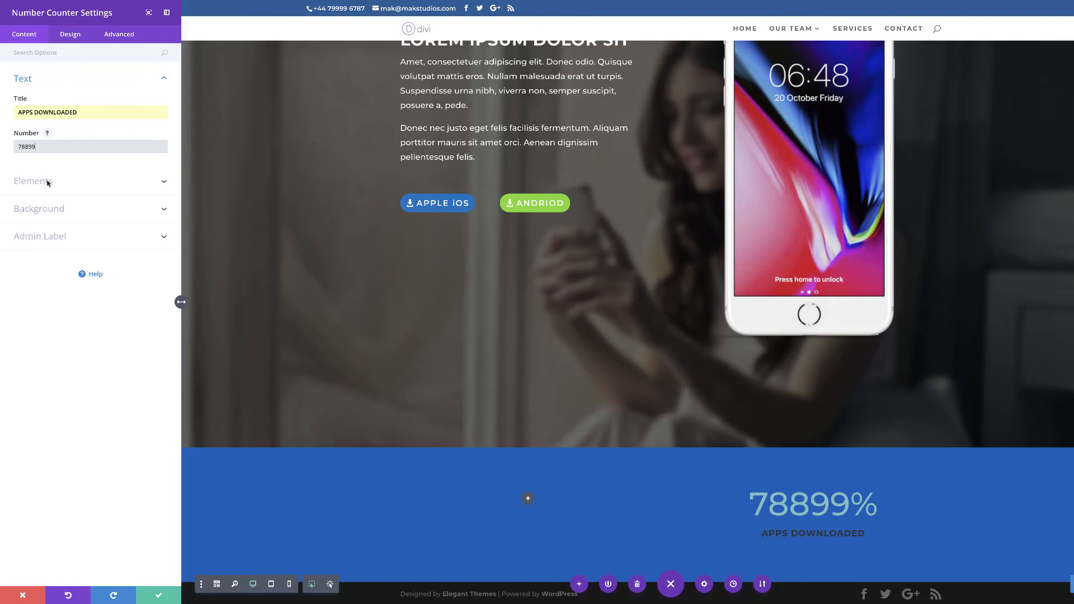
Step: Turn off the counter's percent sign and set its text color to Light
left_click(48, 182)
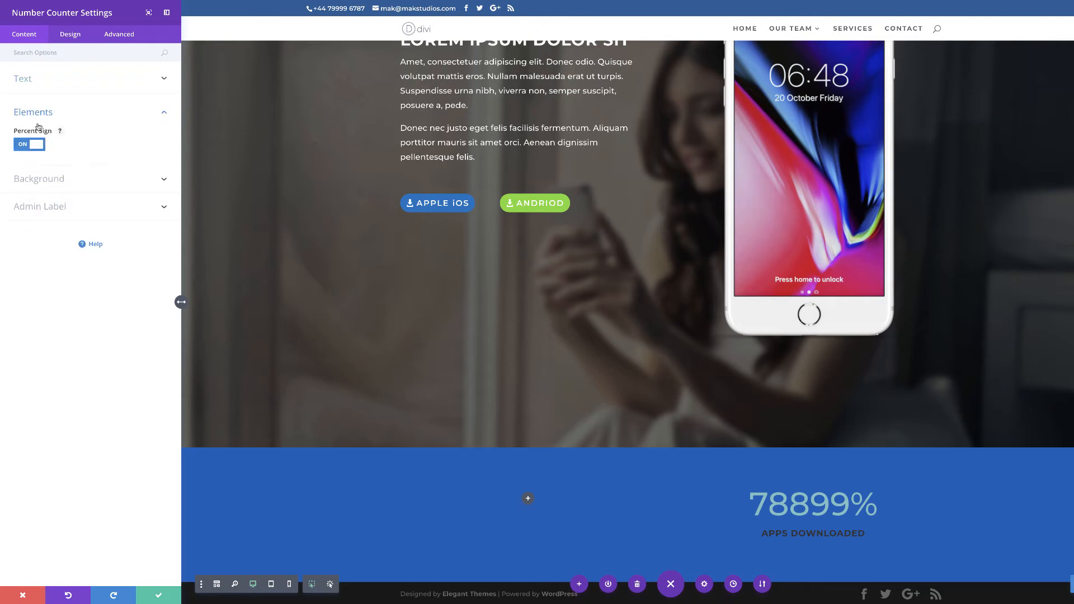
left_click(31, 146)
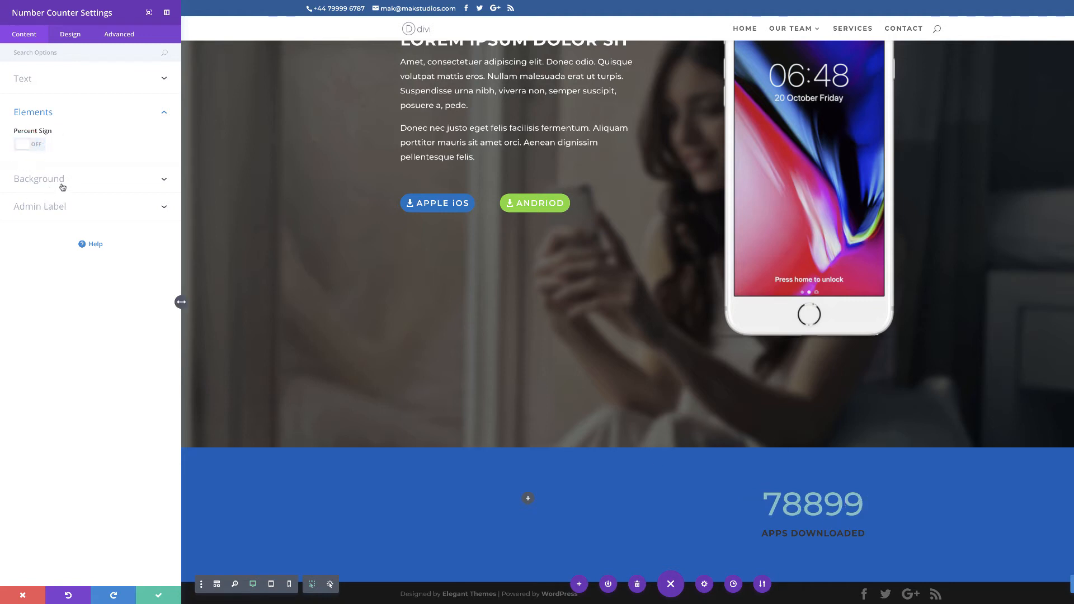
left_click(78, 36)
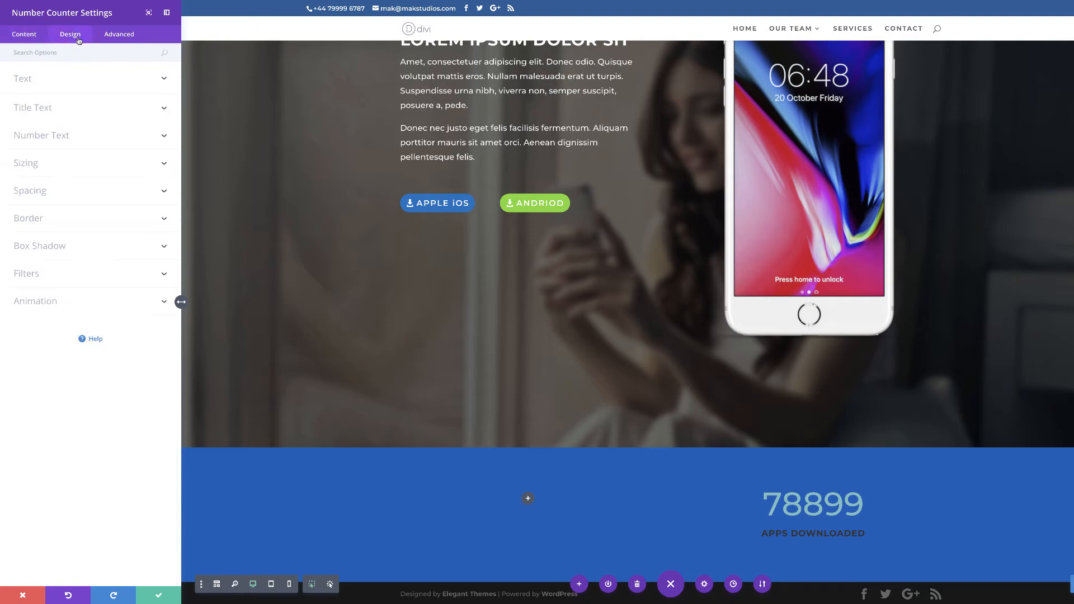
left_click(31, 80)
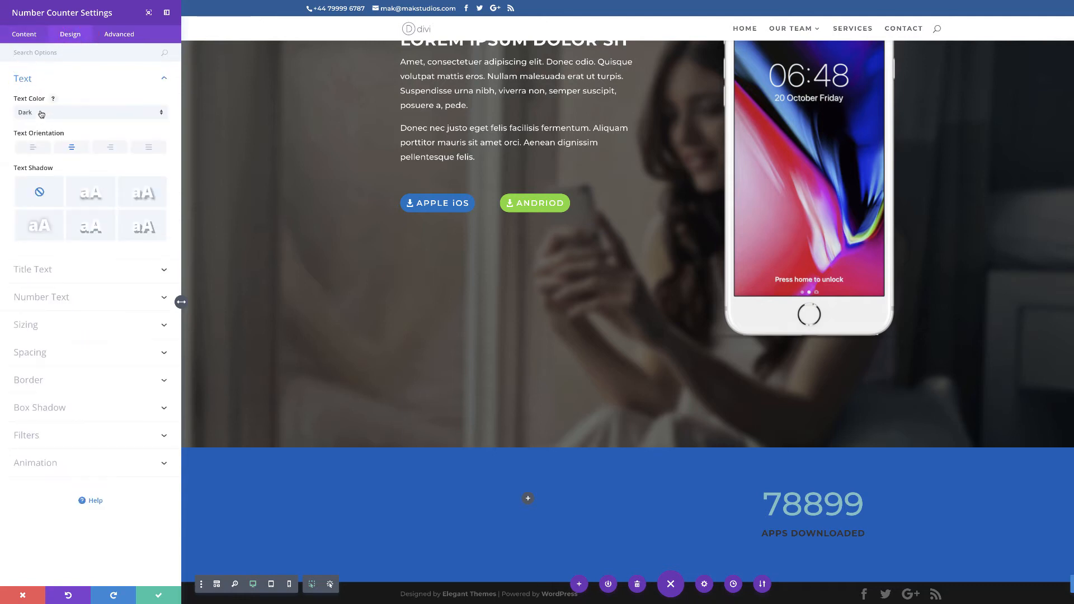
left_click(41, 113)
left_click(42, 128)
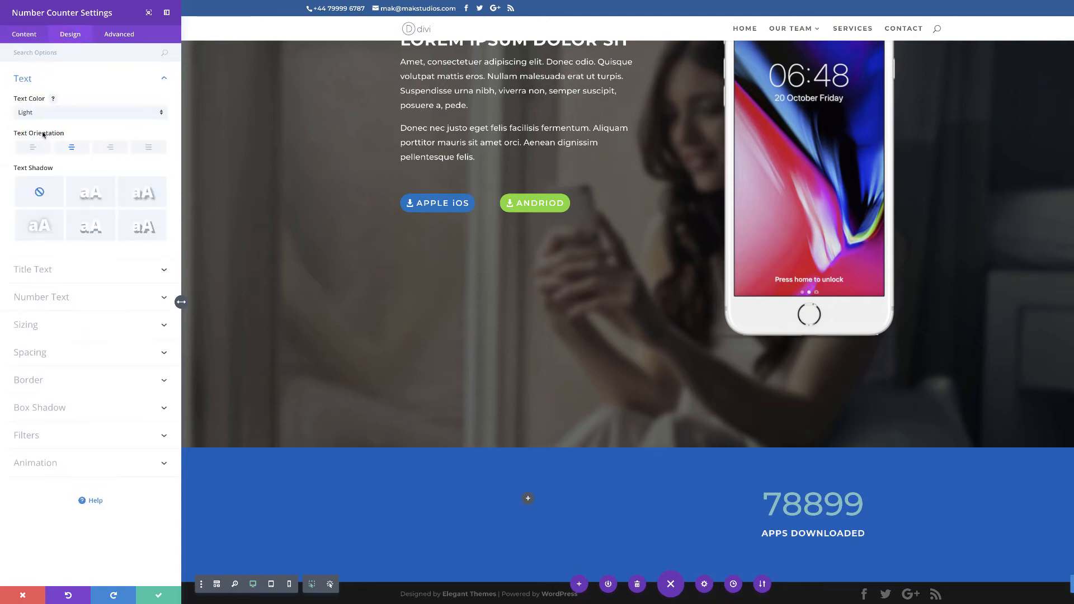
scroll(734, 512, "down", 1)
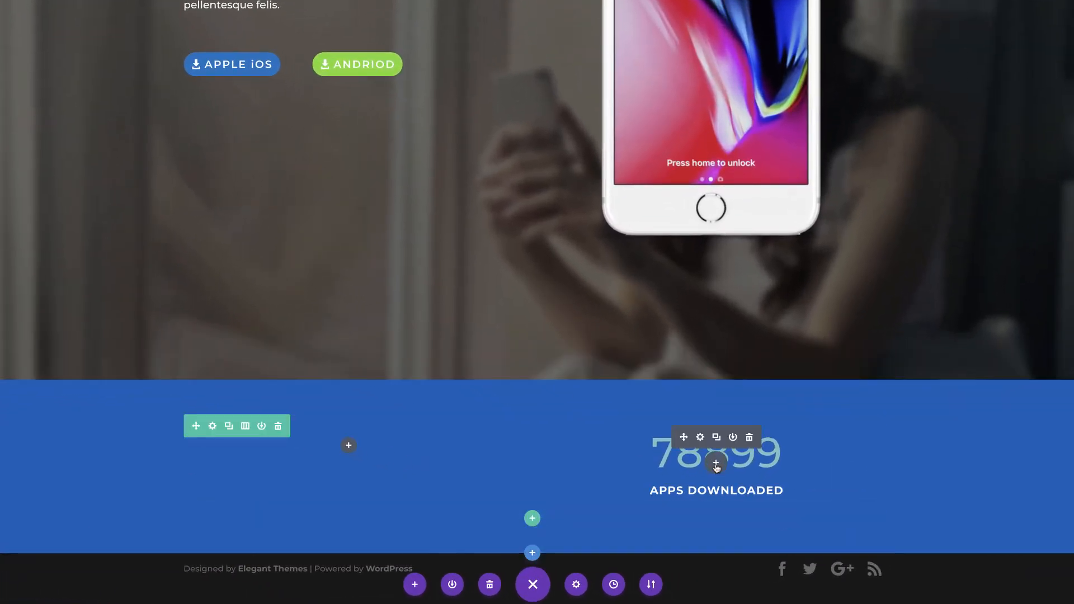
Step: Insert a Text module below the APPS DOWNLOADED counter in the blue section's second column
left_click(715, 463)
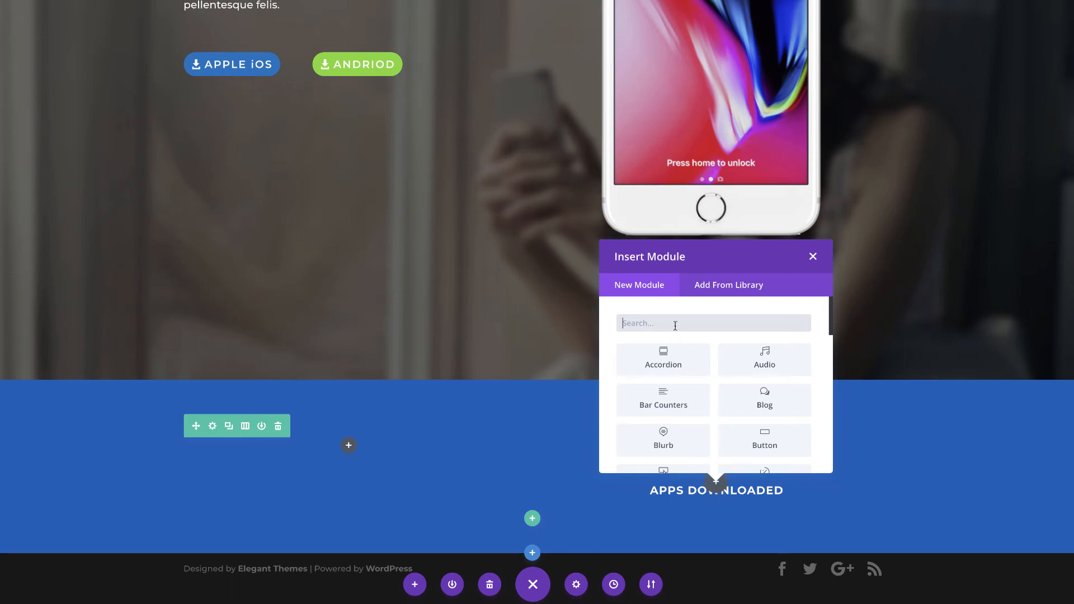
type("text")
left_click(662, 358)
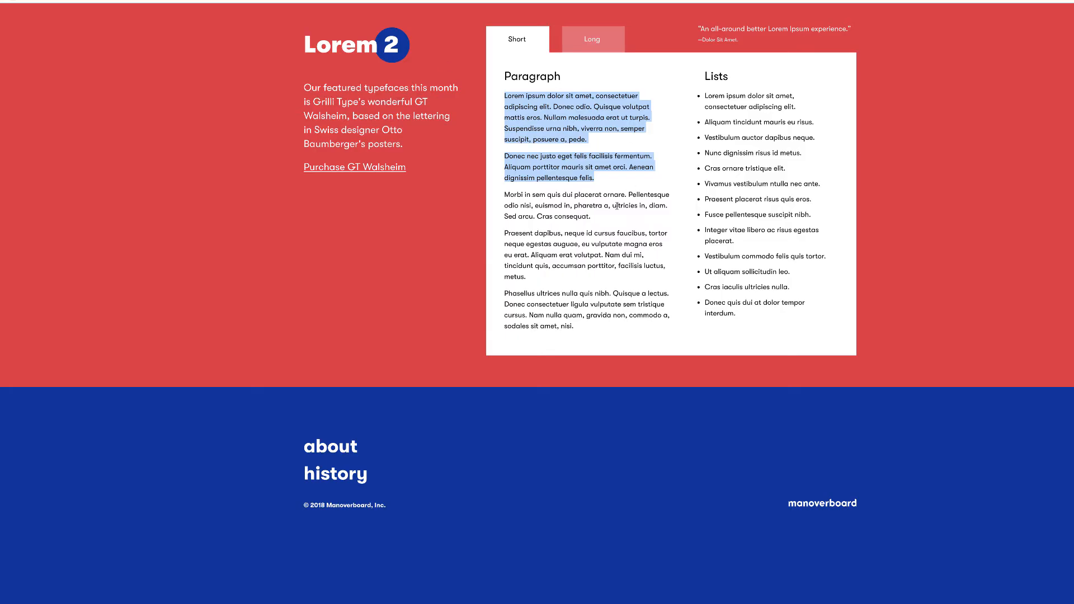
Step: Copy the "Donec nec justo eget felis" paragraph from the Lorem 2 page and paste it as the Text module's content
left_click(616, 206)
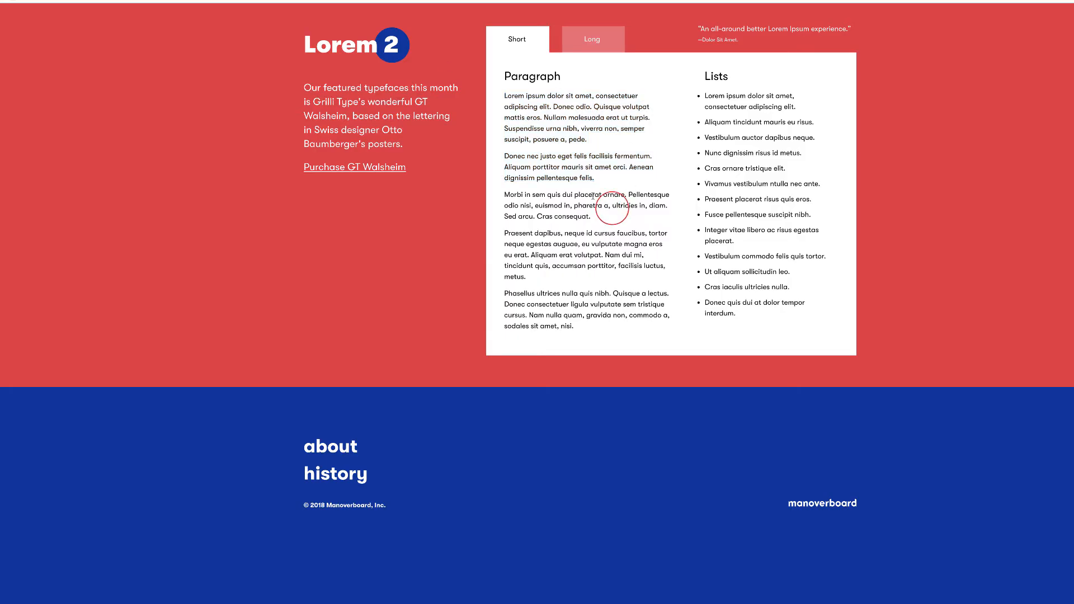
left_click_drag(595, 180, 505, 153)
key("ctrl+c")
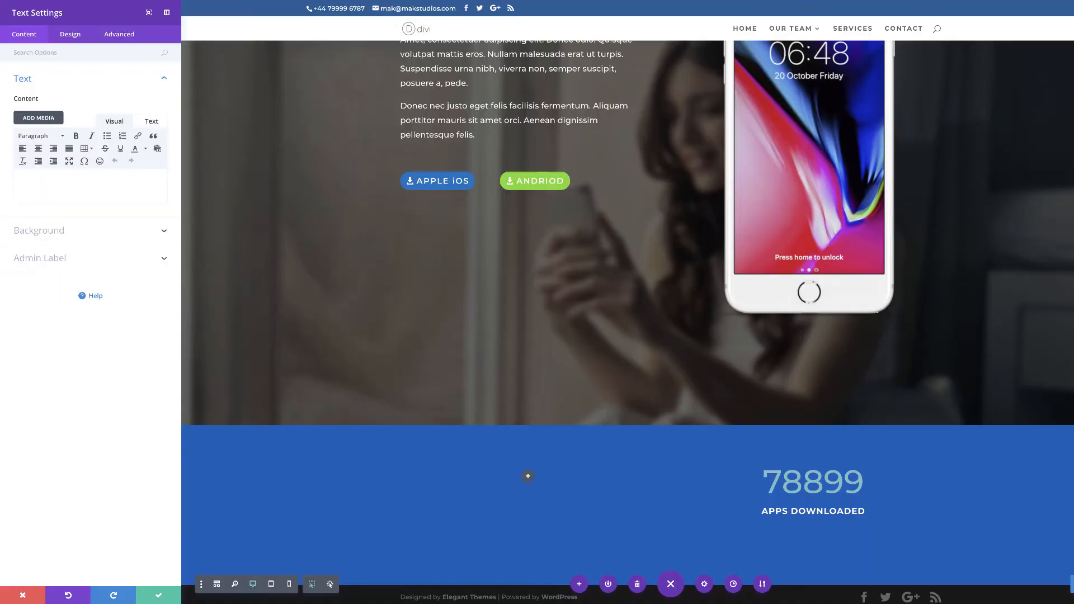
left_click(102, 185)
key("ctrl+v")
scroll(503, 380, "down", 1)
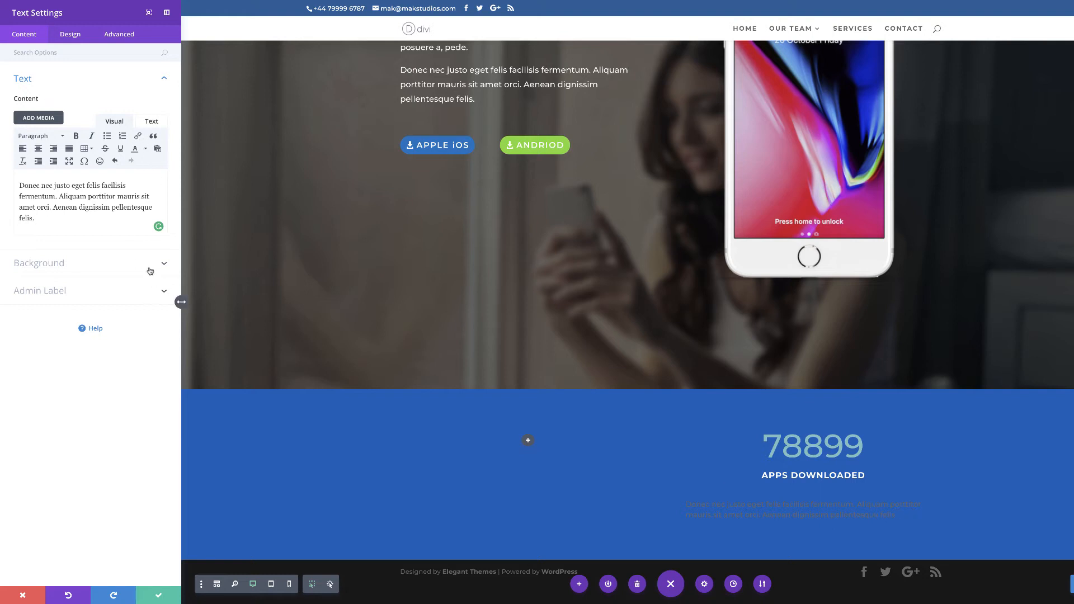
Step: Style the paragraph with Light text color, 18px size, 1.8em line height and centered orientation, and save the module
left_click(64, 35)
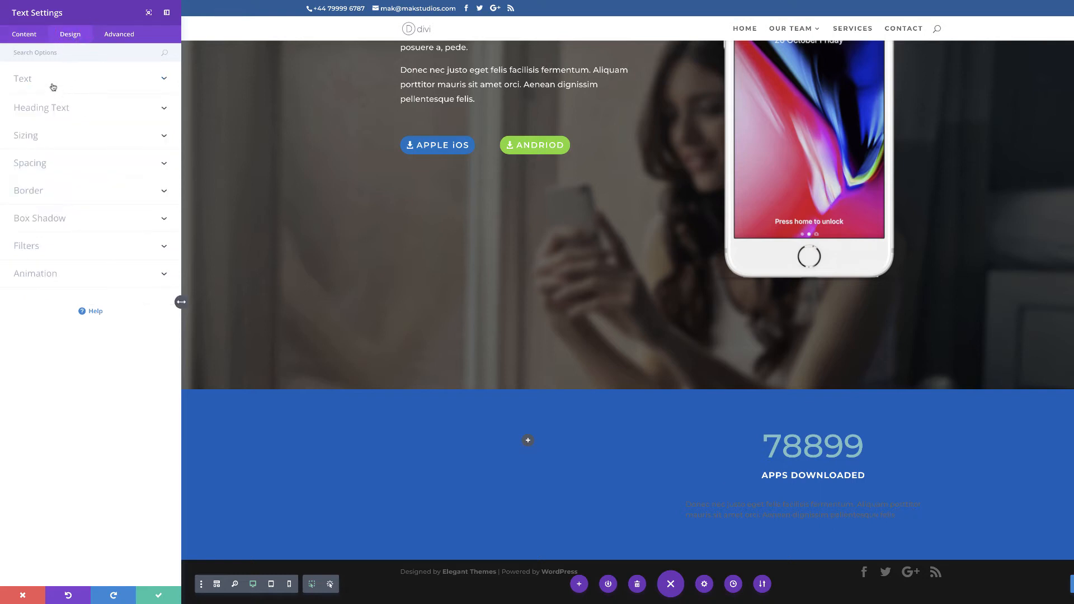
left_click(57, 141)
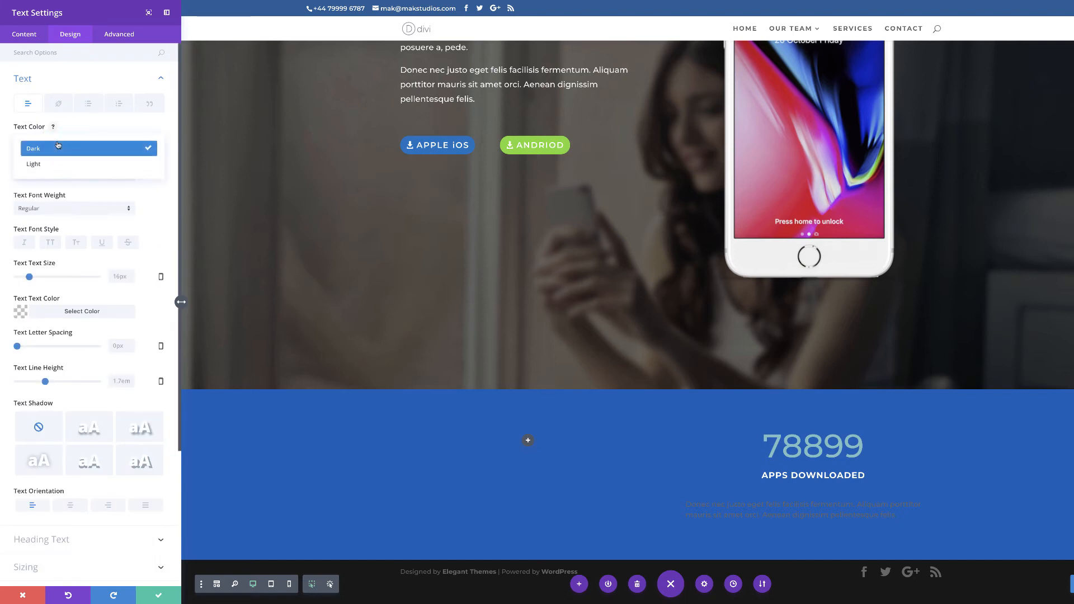
left_click(47, 164)
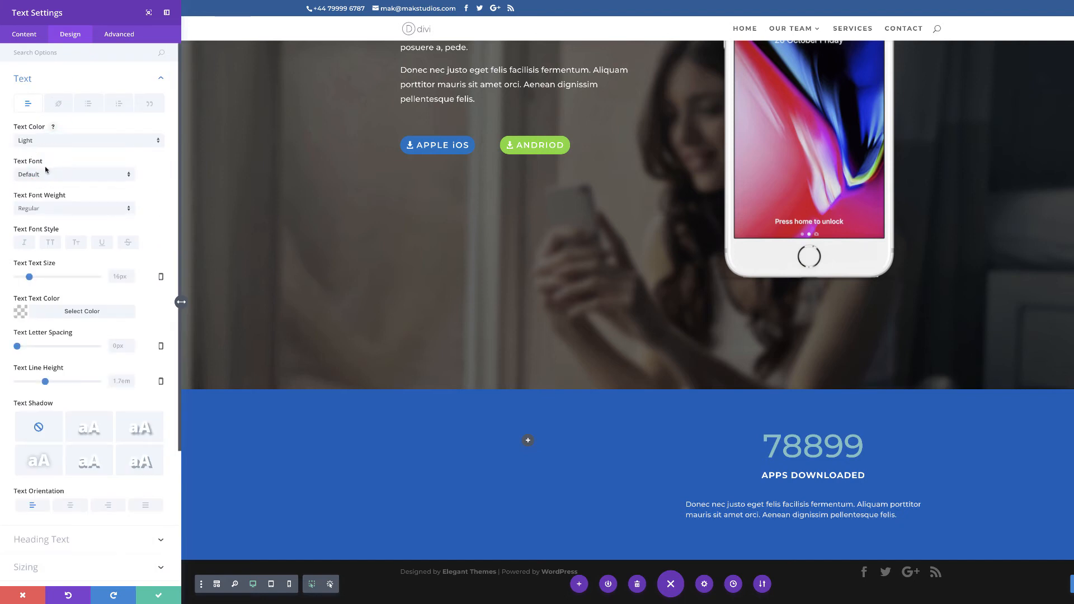
left_click_drag(29, 276, 32, 278)
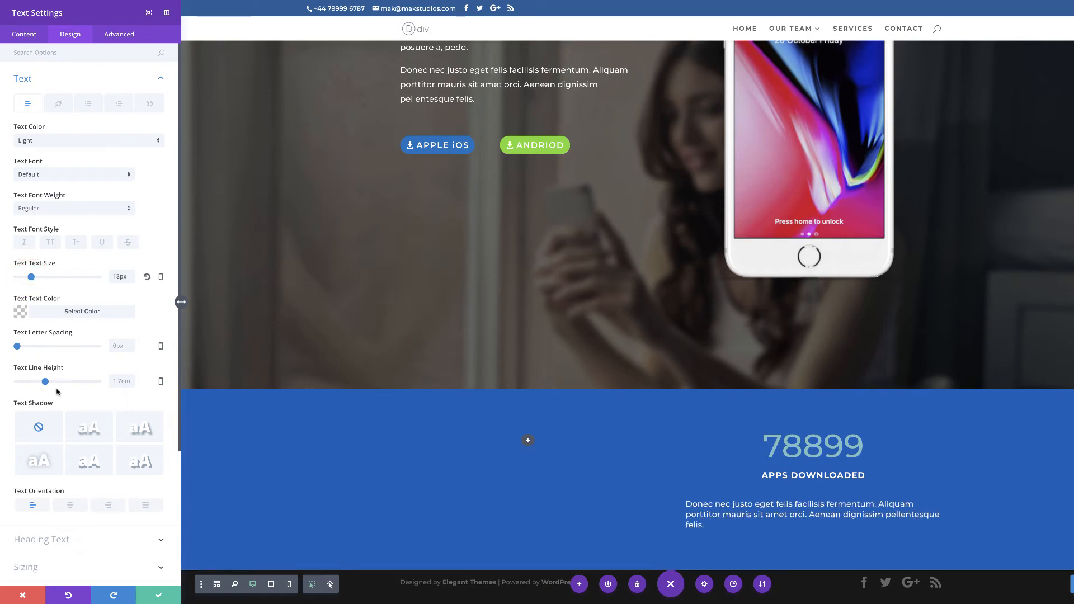
left_click_drag(45, 383, 49, 383)
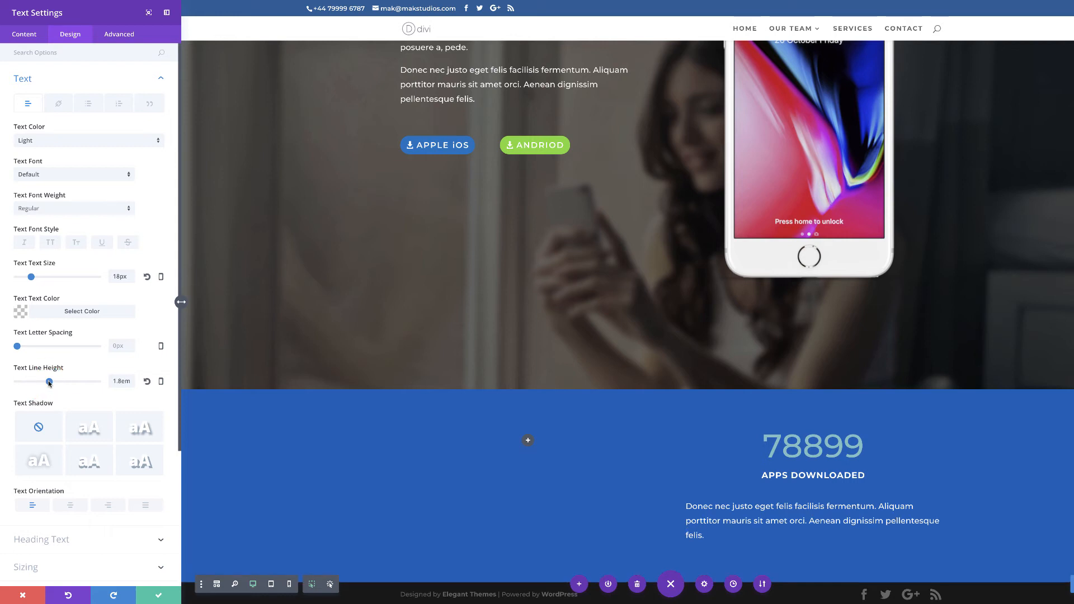
left_click(70, 505)
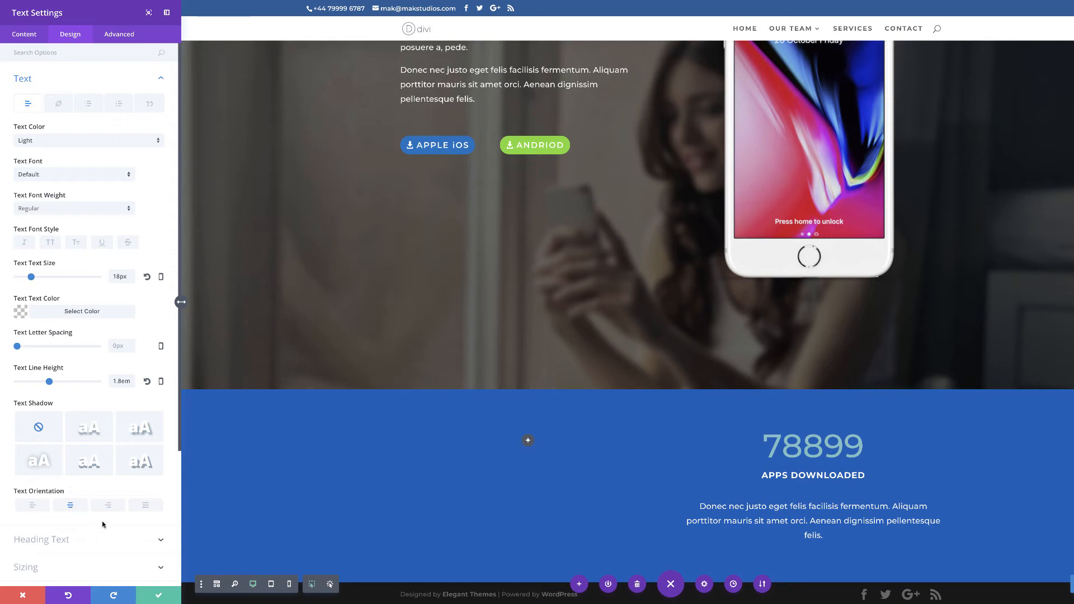
scroll(534, 540, "down", 1)
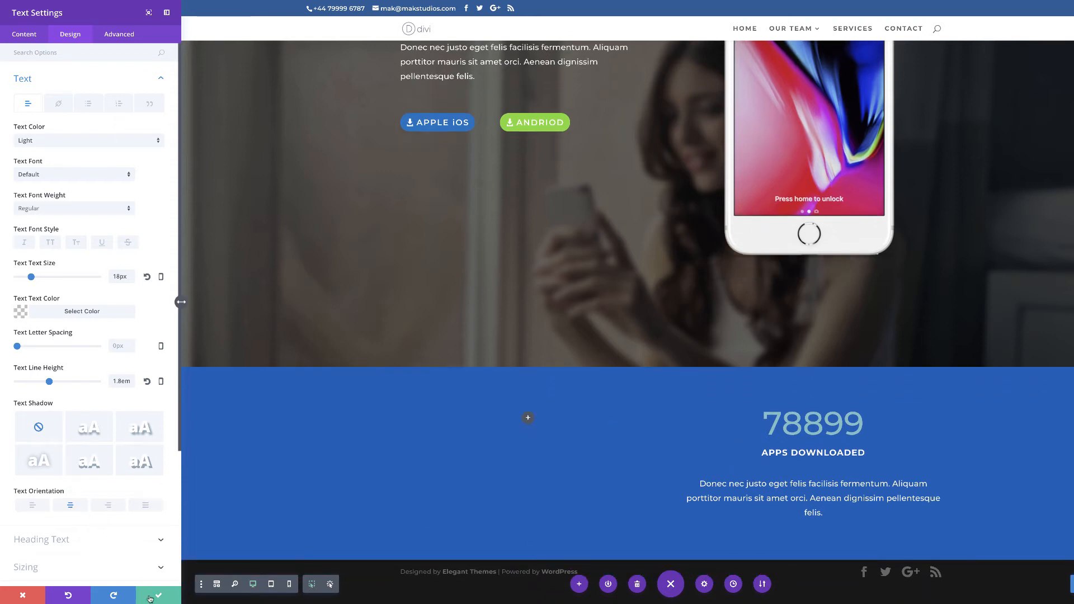
left_click(156, 595)
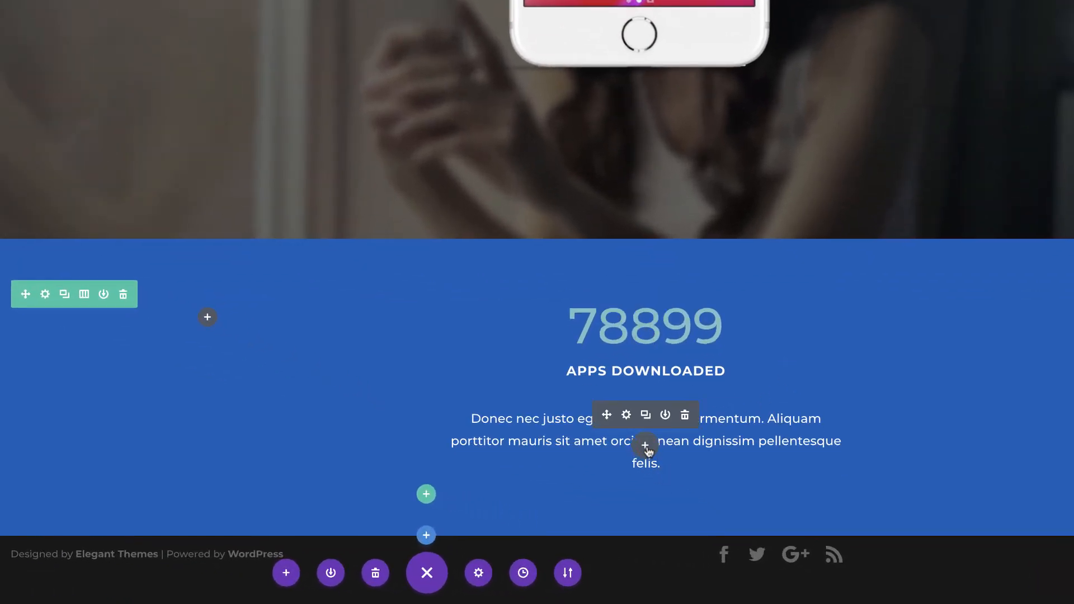
Step: Insert a Video module below the centered paragraph in the second column
left_click(647, 449)
left_click(608, 263)
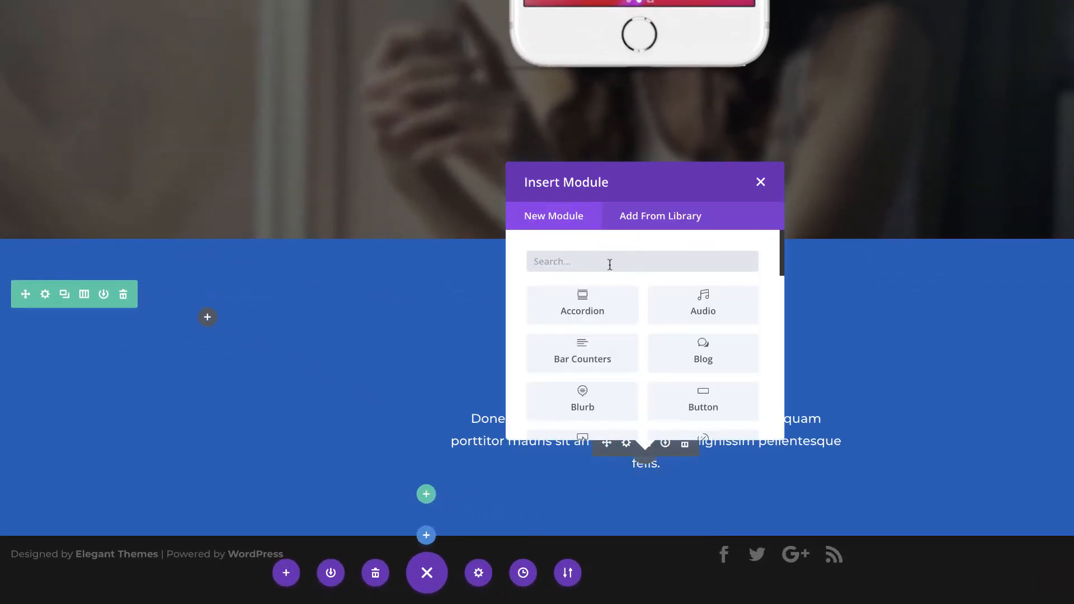
type("vi")
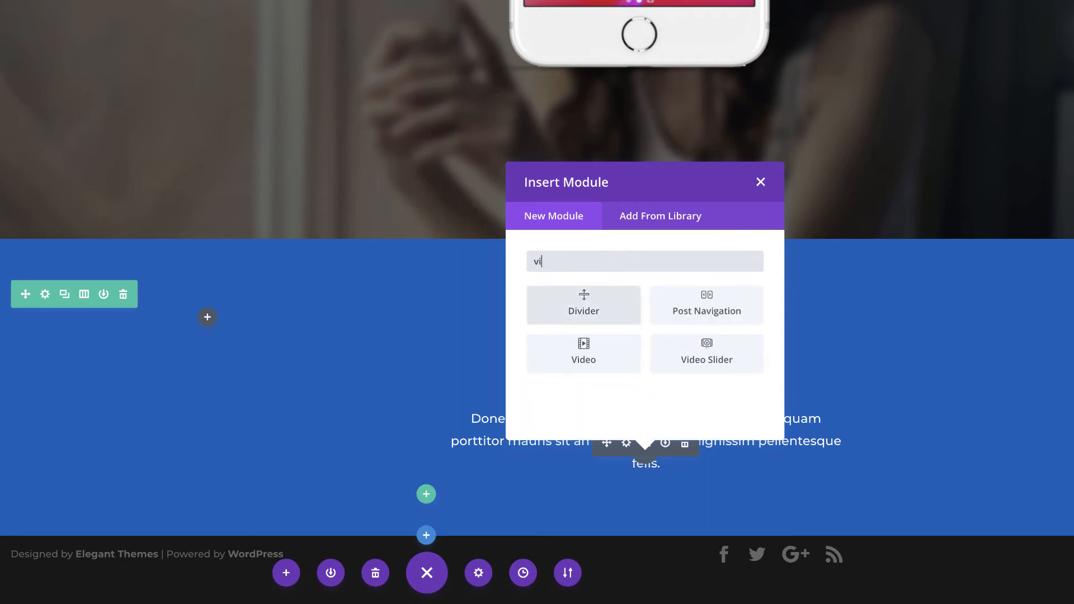
left_click(595, 345)
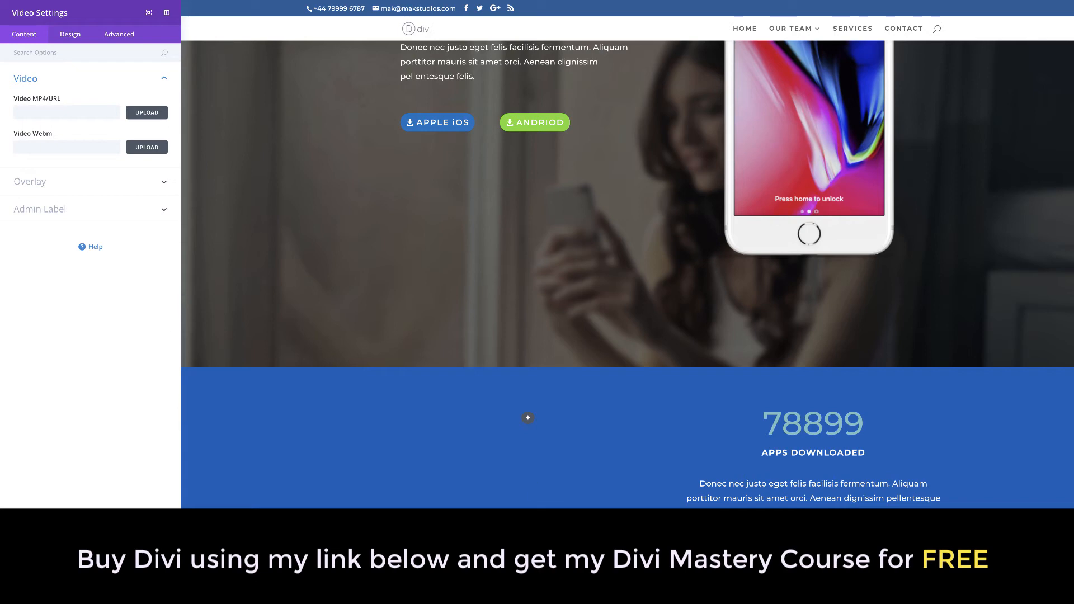
left_click(43, 113)
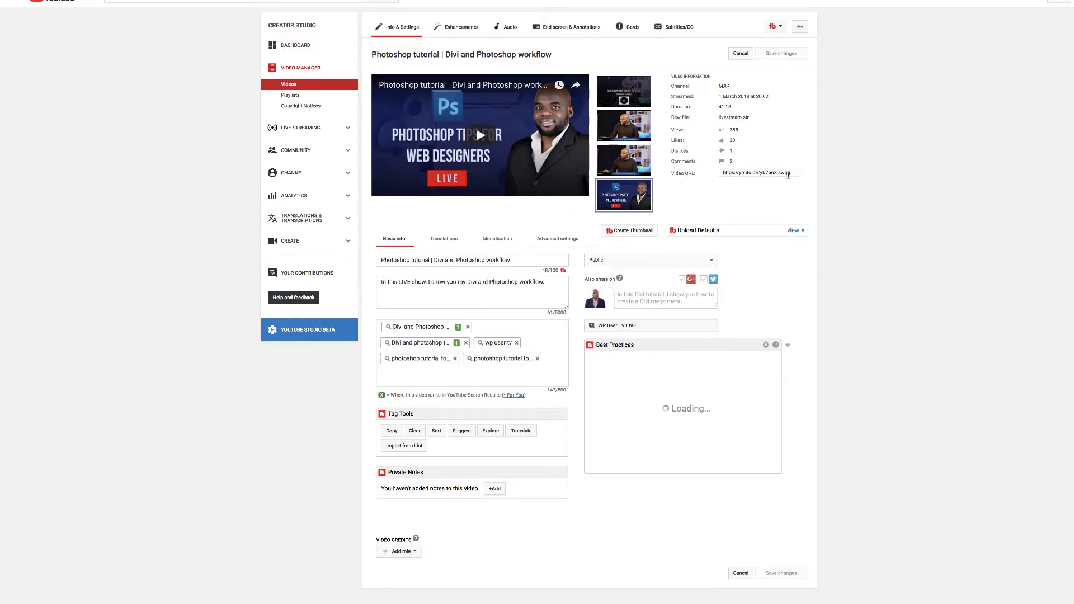
left_click(793, 173)
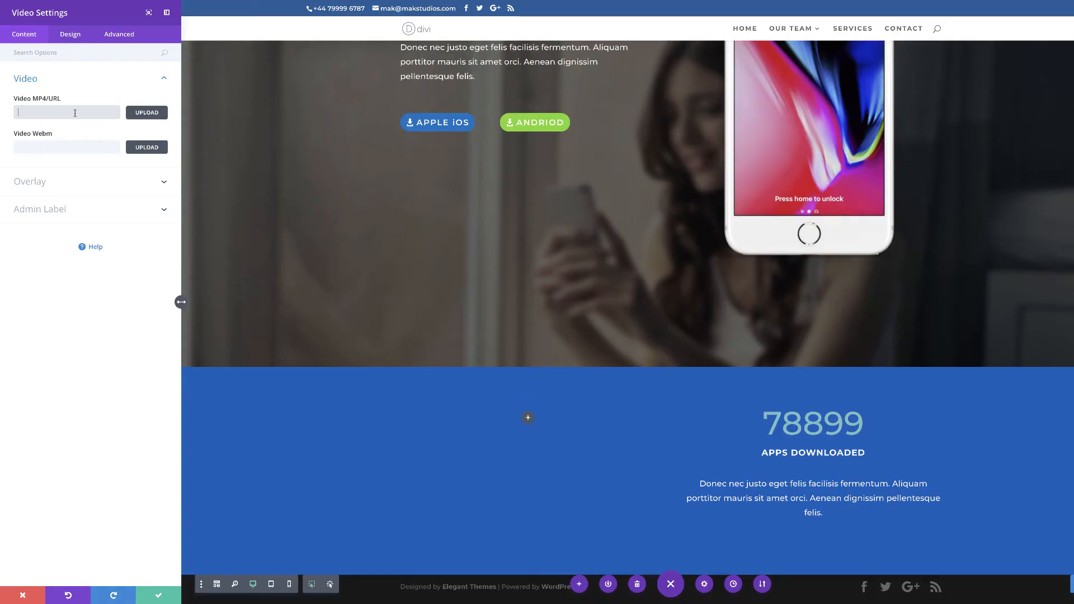
left_click(75, 113)
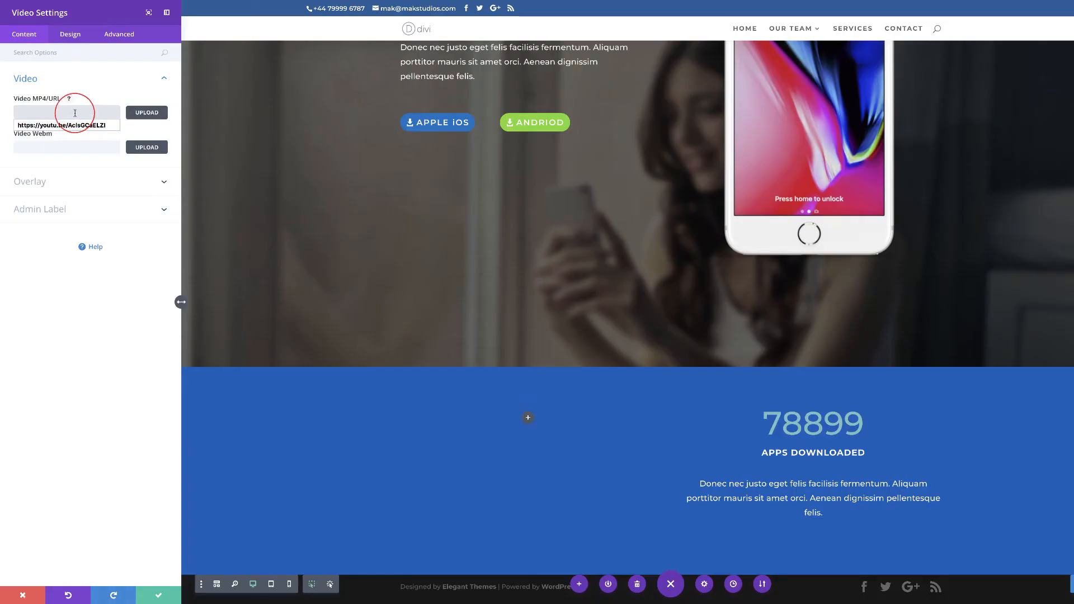
left_click(76, 129)
scroll(433, 273, "down", 5)
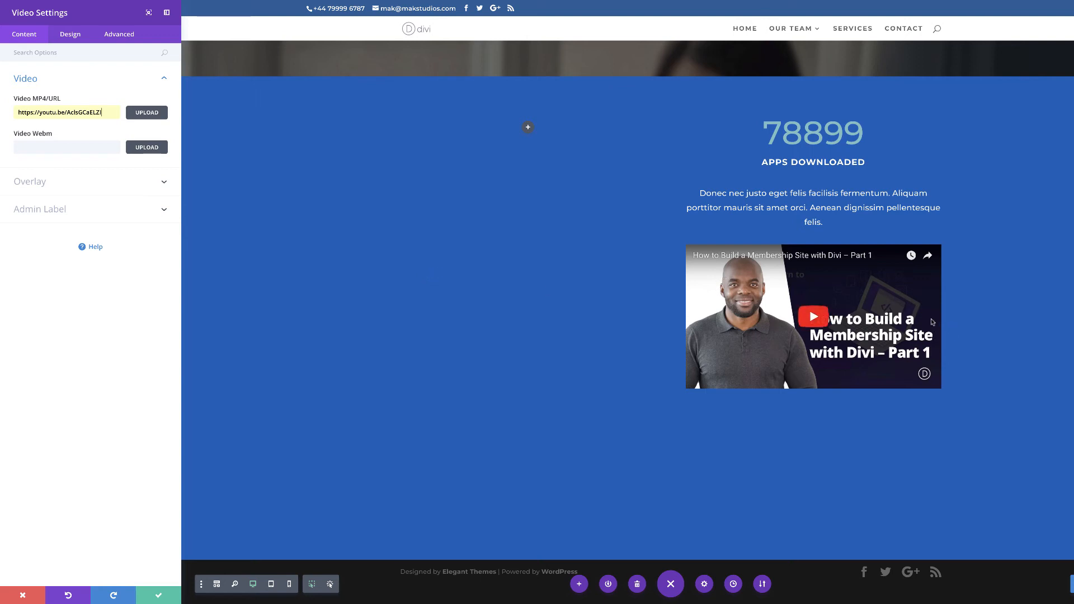
scroll(351, 229, "up", 1)
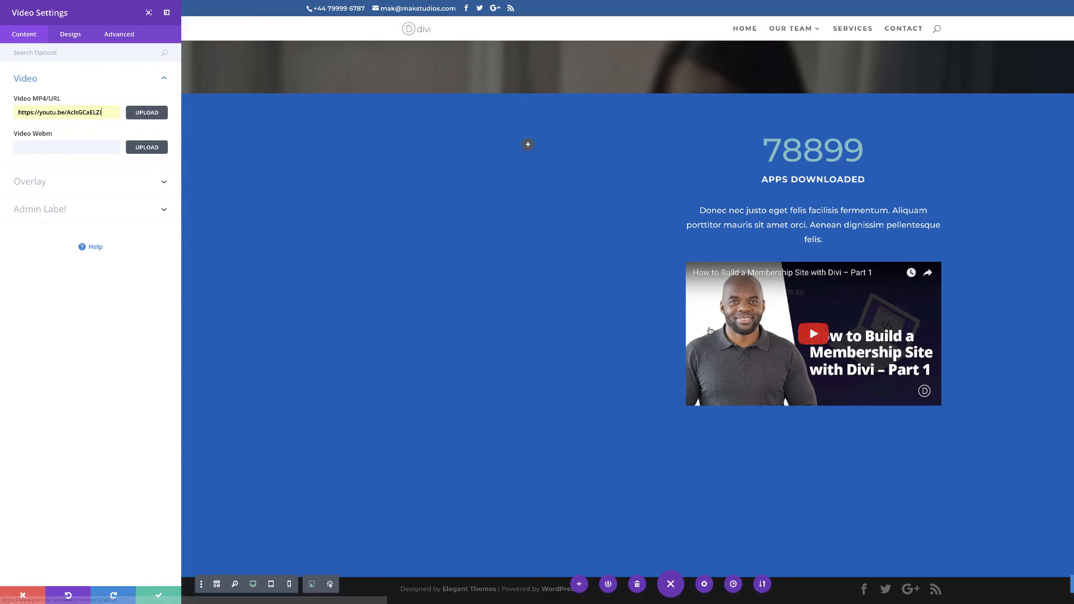
Step: Set the video's overlay image to the media library photo of a man typing on a laptop
left_click(43, 183)
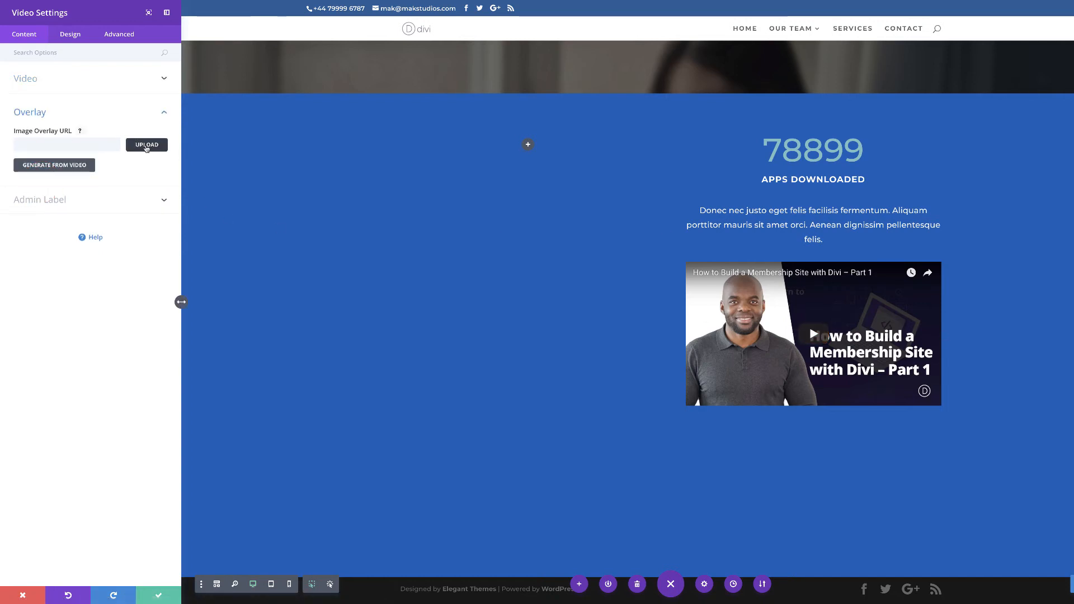
left_click(147, 146)
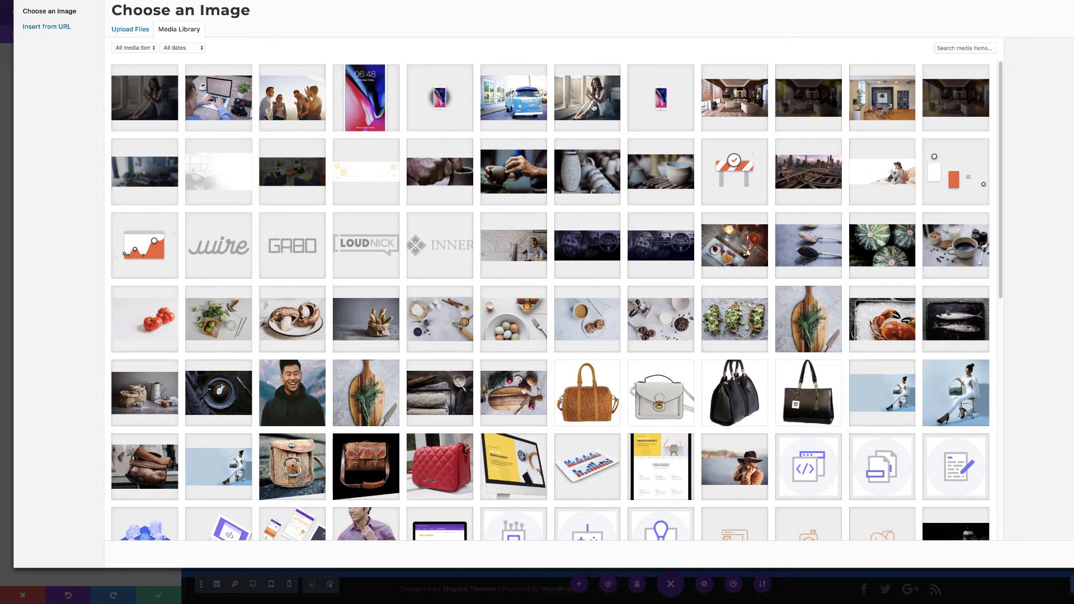
left_click(235, 98)
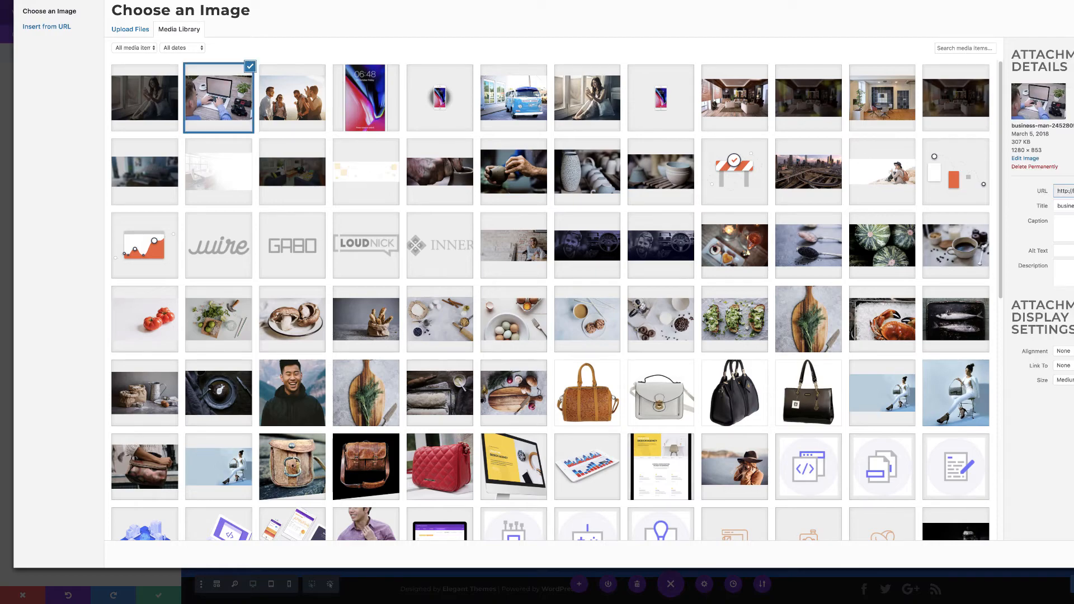
left_click(1046, 553)
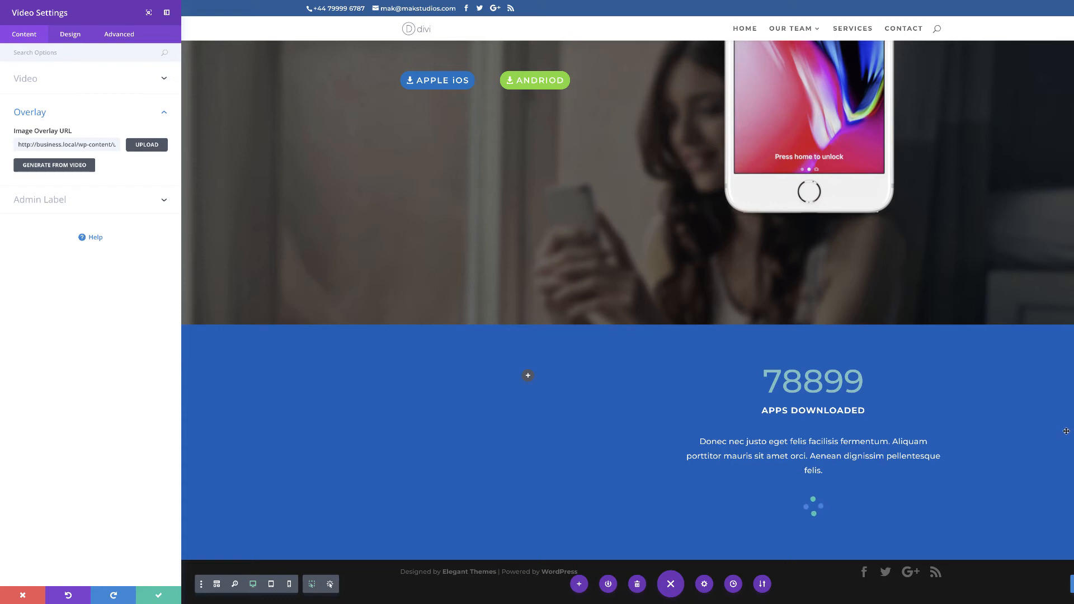
scroll(1065, 430, "down", 4)
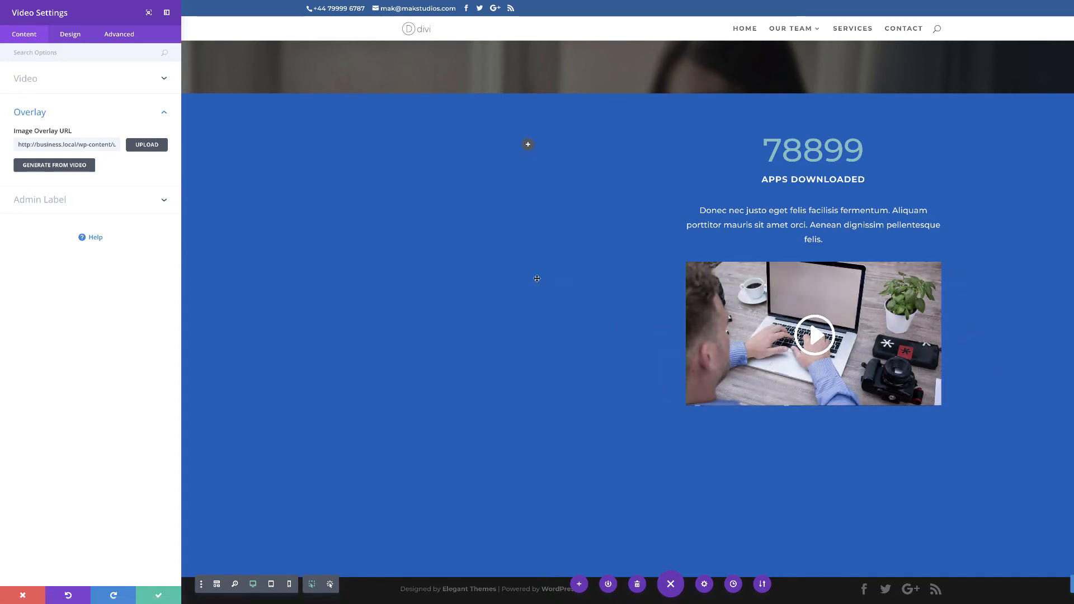
Step: Save the video module and set the row's column 1 background image to the media library photo of four friends laughing outdoors
left_click(159, 597)
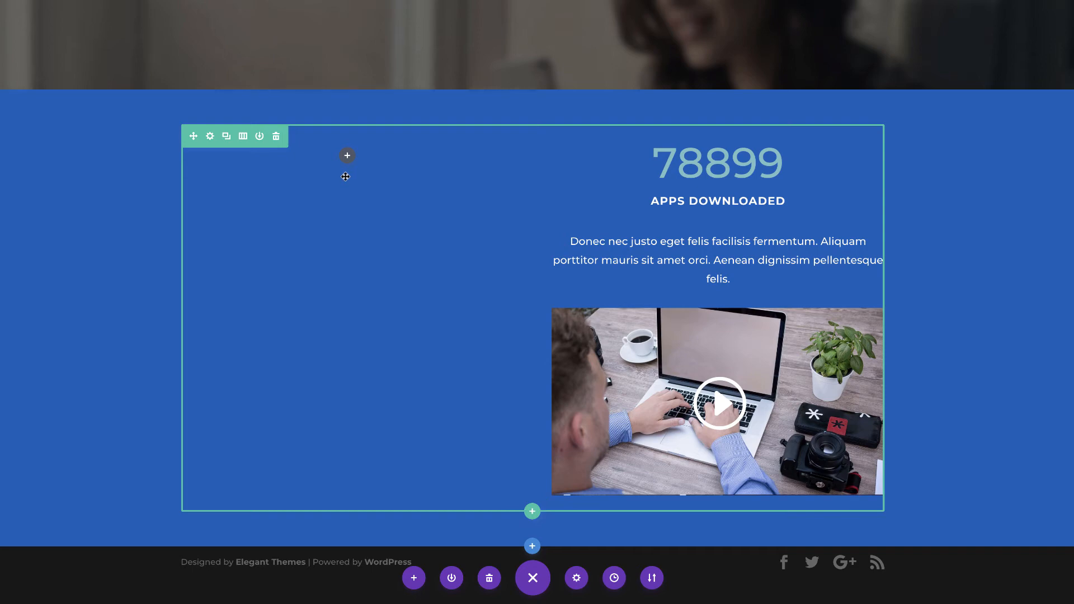
left_click(210, 137)
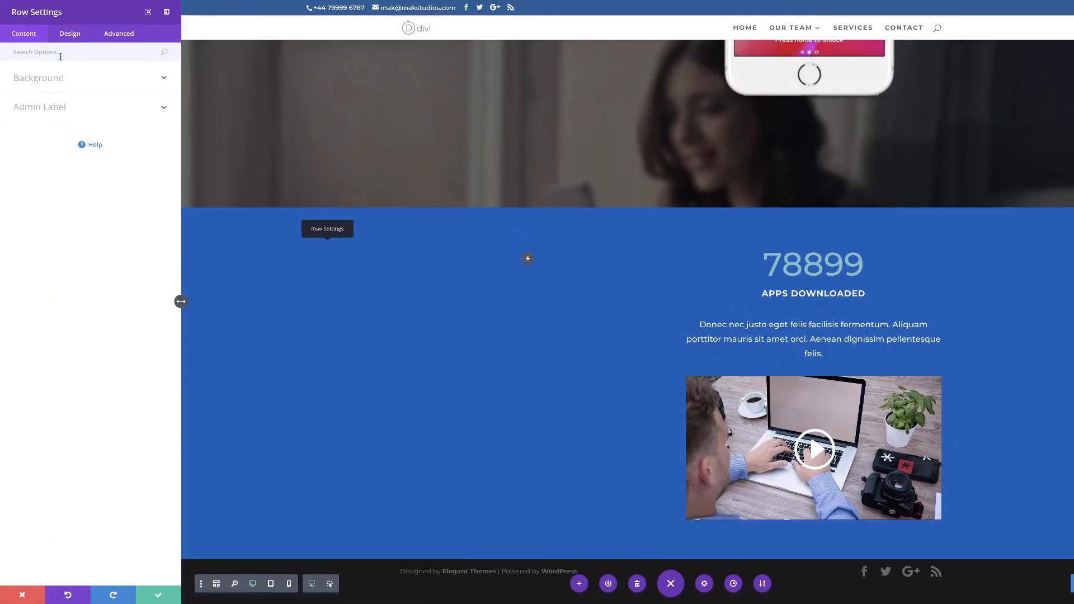
left_click(56, 80)
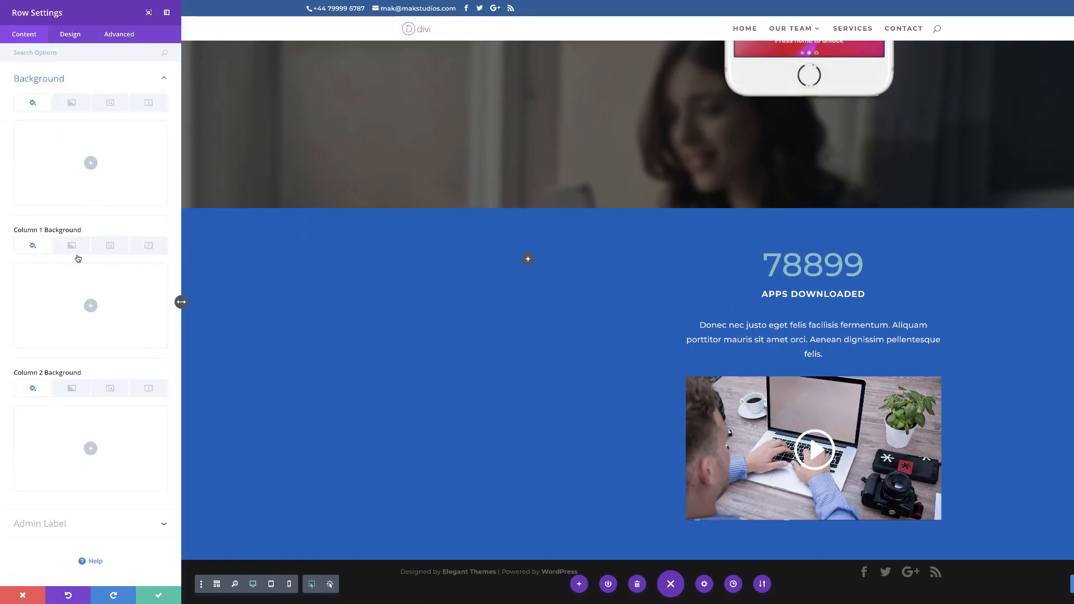
left_click(90, 305)
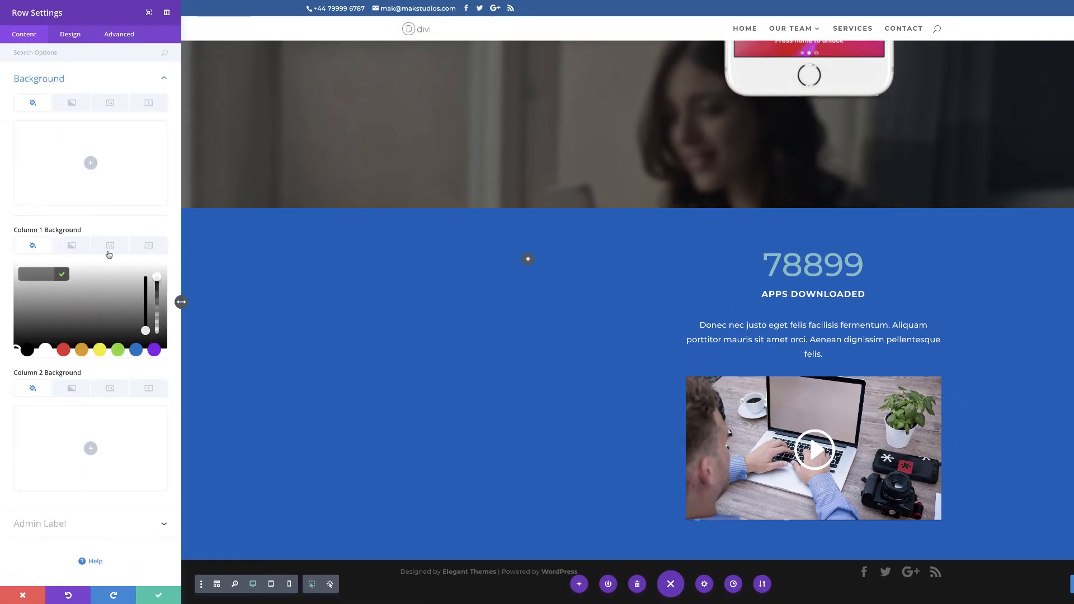
left_click(109, 247)
left_click(89, 306)
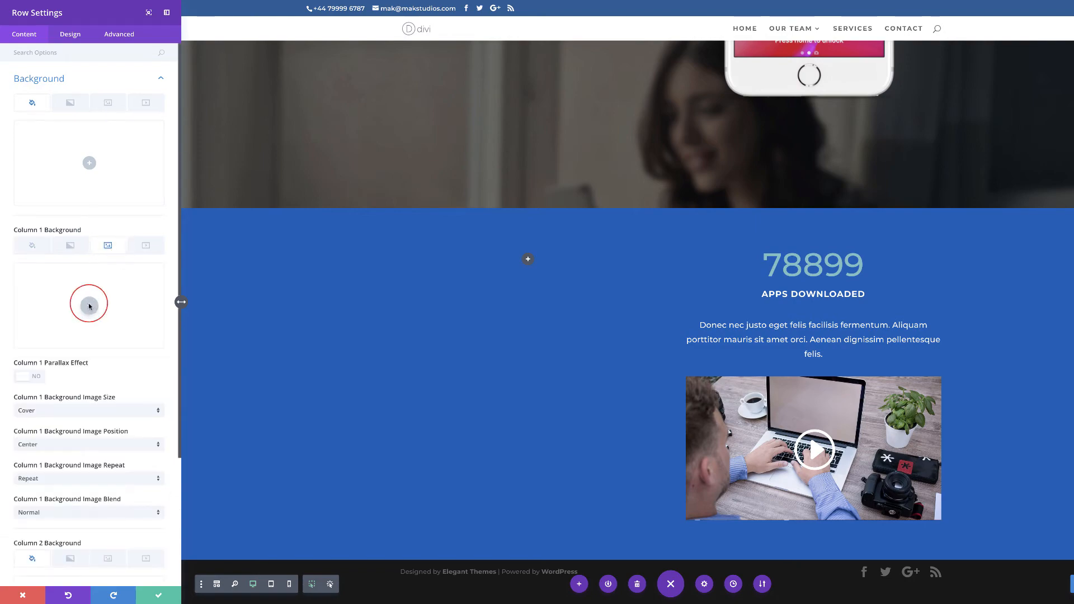
left_click(289, 114)
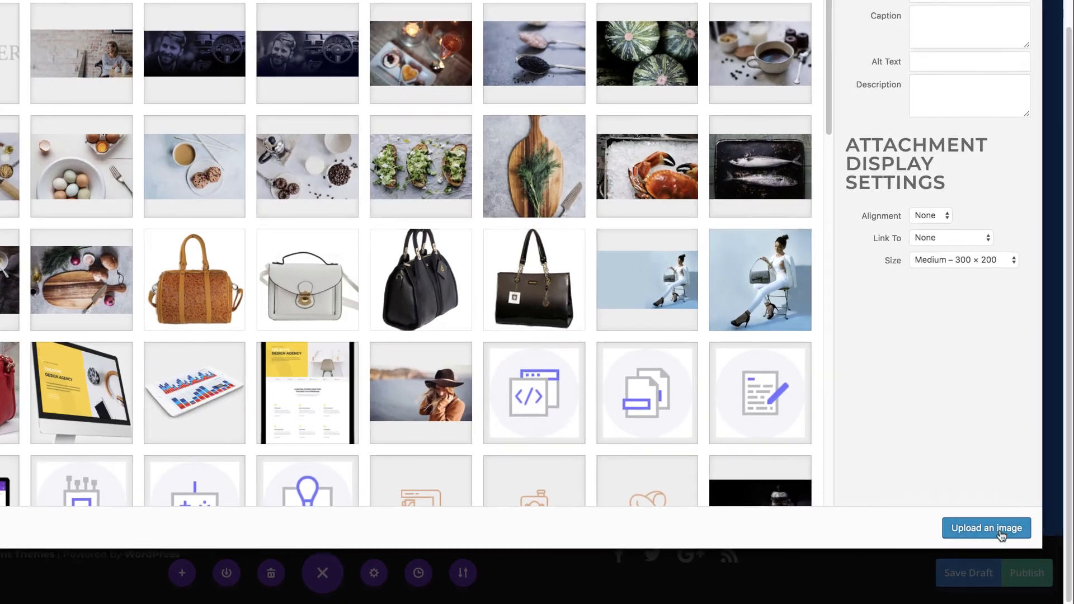
left_click(996, 530)
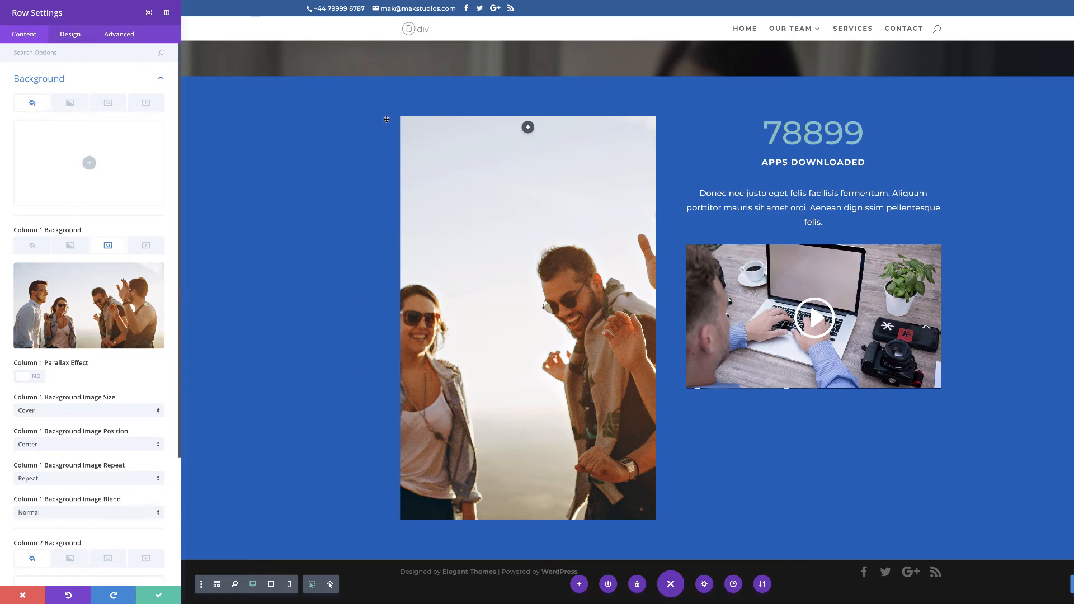
Step: Make the row fullwidth and give it a custom gutter width of 1
left_click(70, 35)
left_click(35, 109)
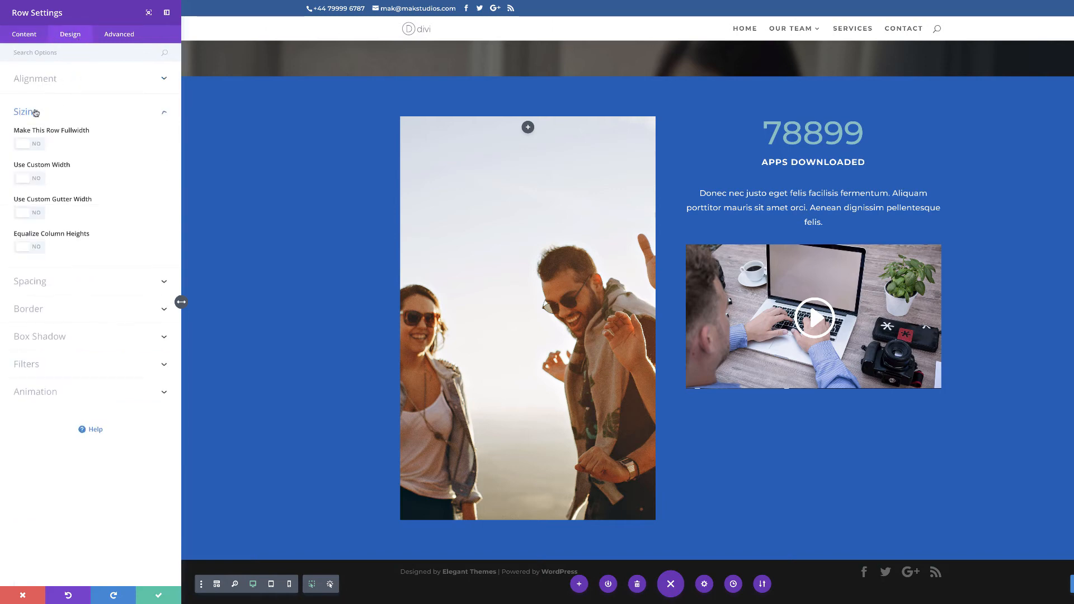
left_click(39, 145)
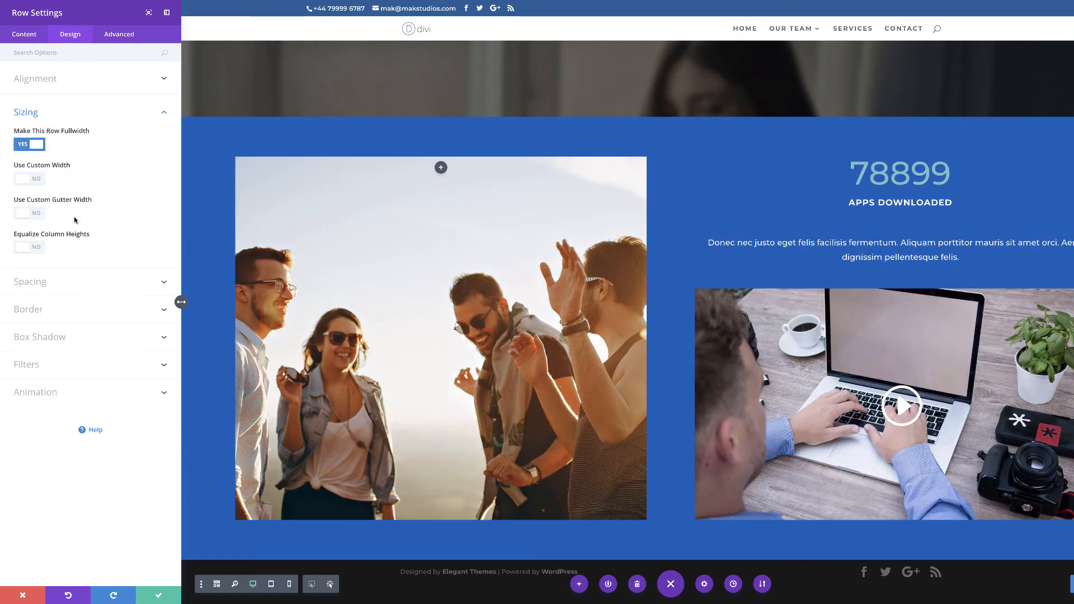
left_click(36, 214)
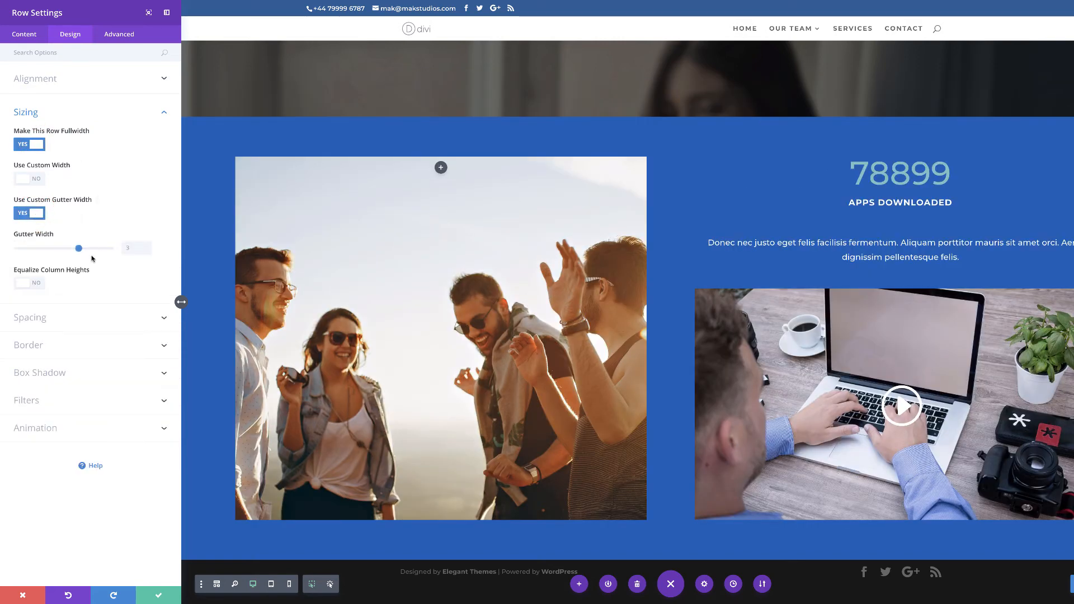
left_click_drag(77, 247, 17, 249)
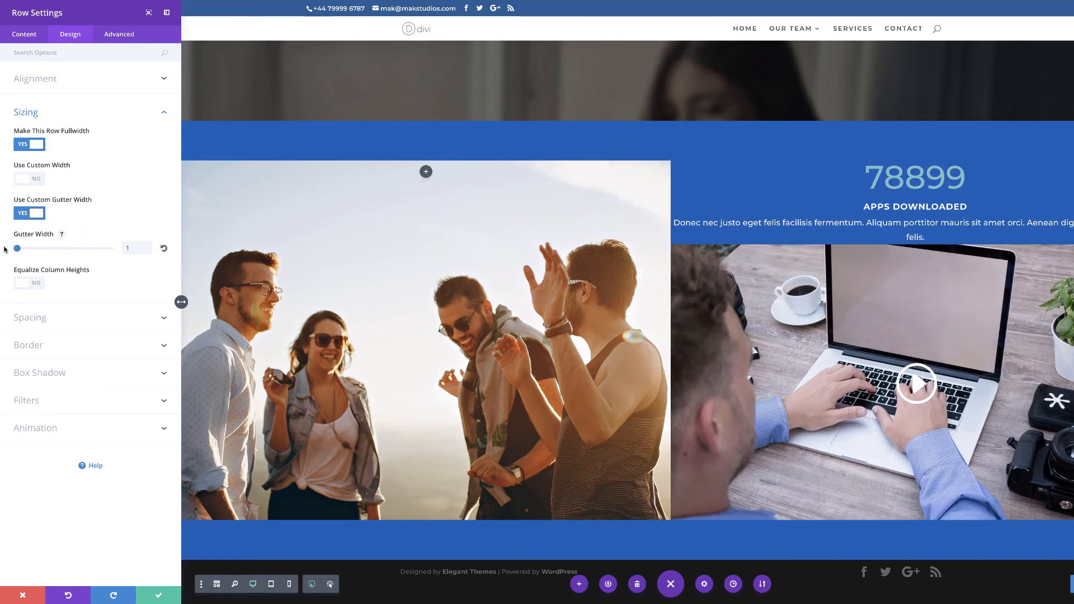
Step: Set the row's top and bottom custom margin and custom padding to 0px, and save the row
left_click(43, 321)
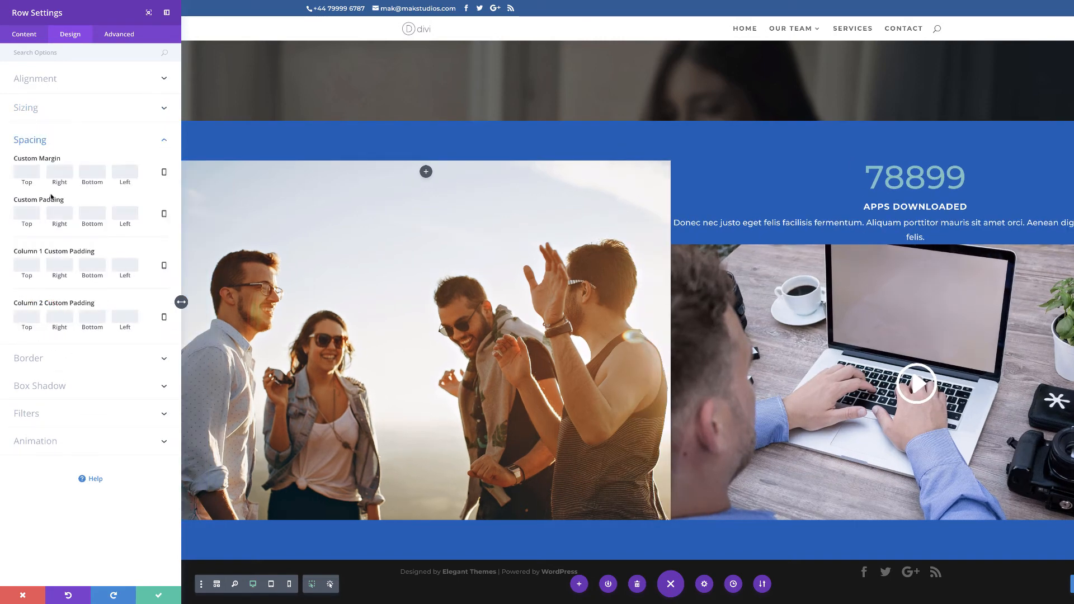
left_click(27, 172)
type("0")
left_click(91, 172)
type("0")
left_click(27, 214)
type("0")
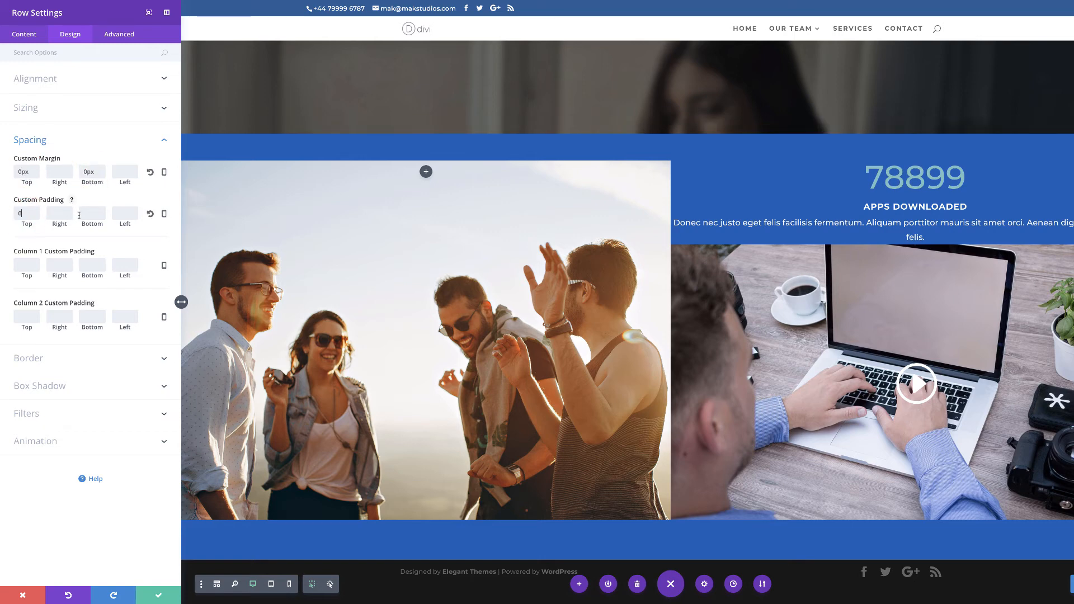
left_click(95, 213)
type("0")
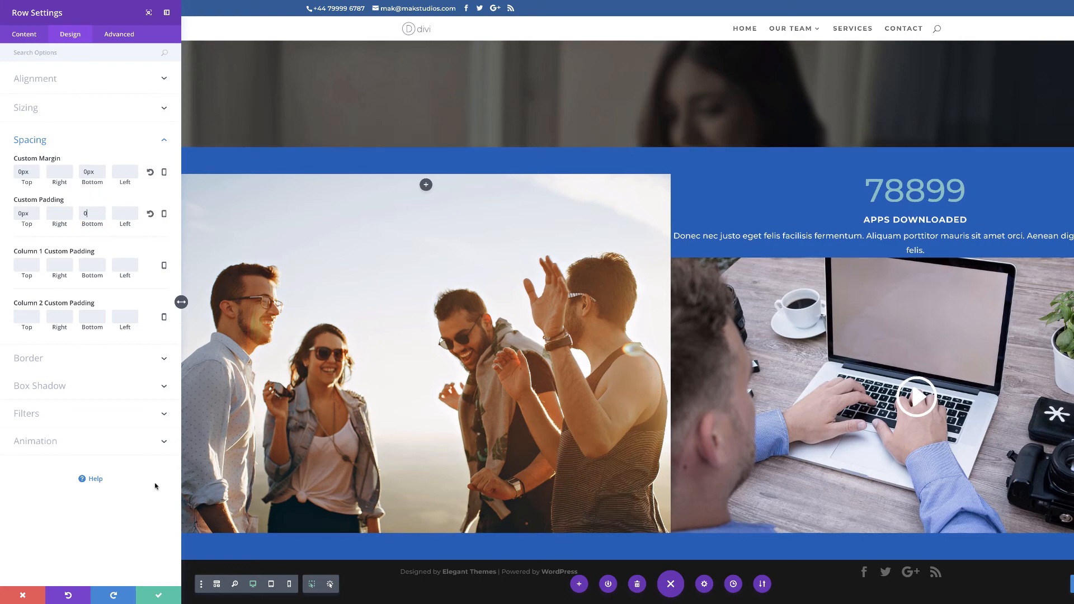
left_click(160, 596)
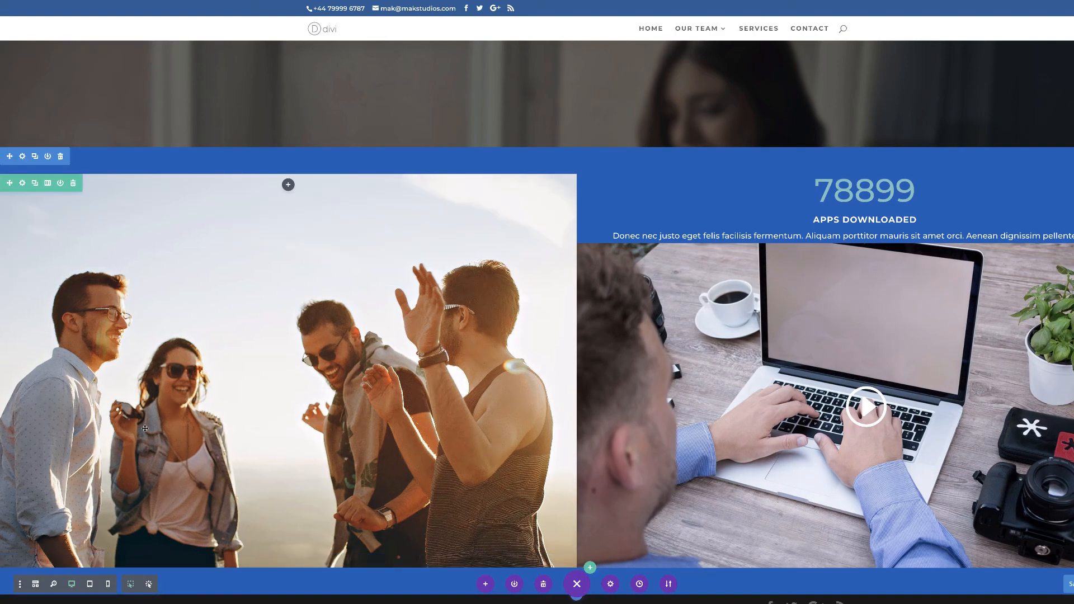
Step: Set the video's width to 68% with centered module alignment, and save the module
scroll(459, 323, "down", 1)
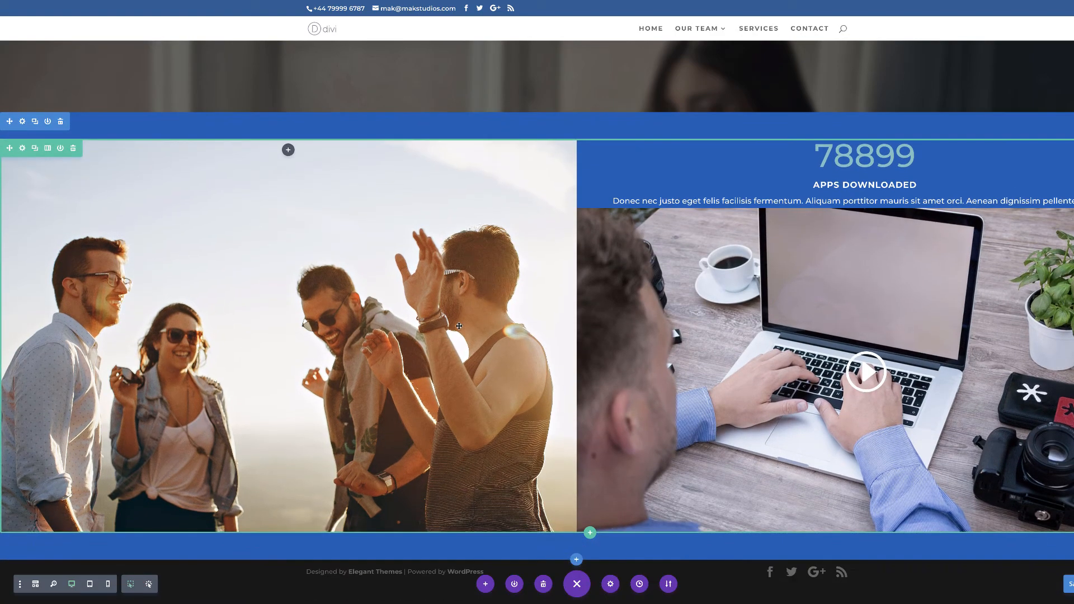
mouse_move(865, 217)
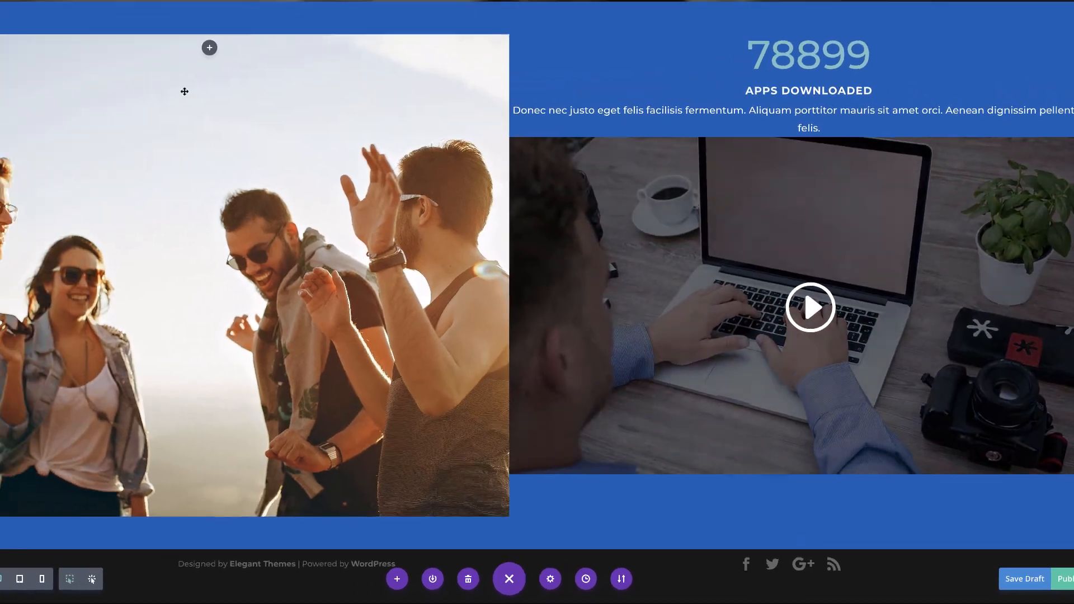
left_click(76, 34)
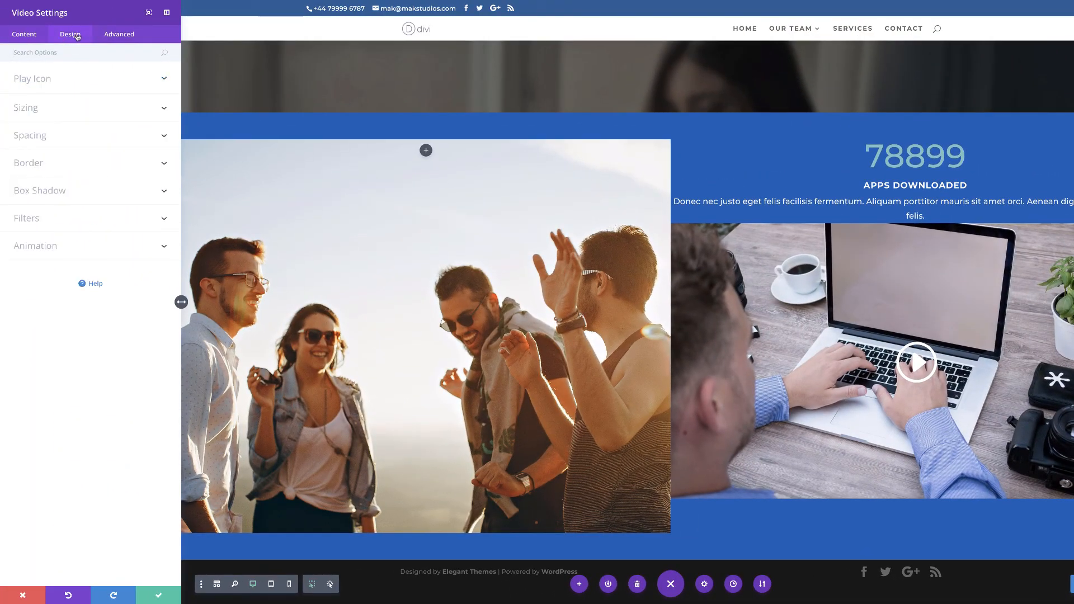
left_click(34, 108)
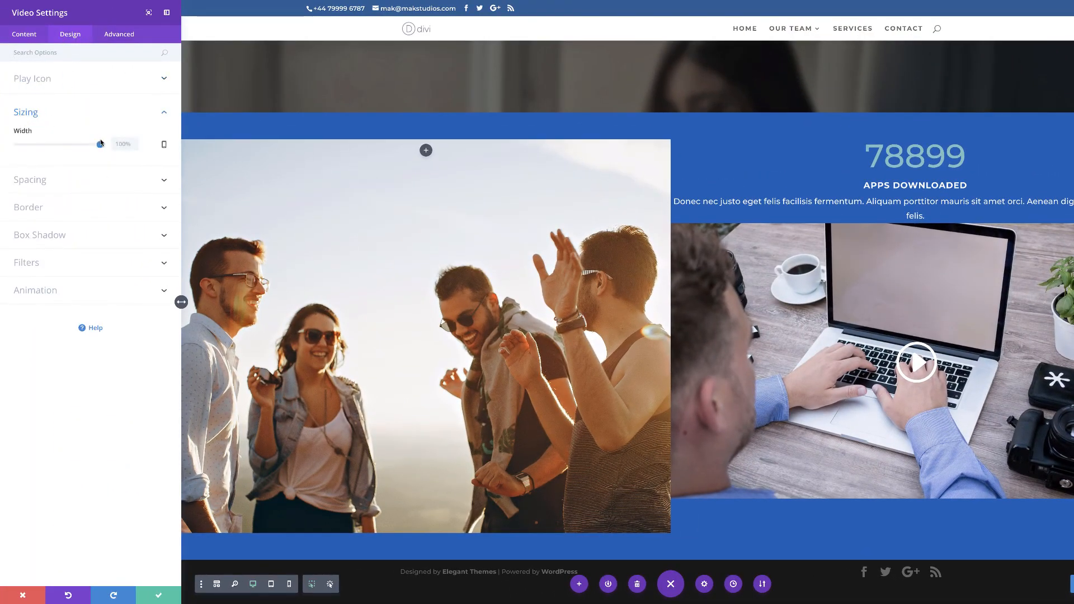
left_click_drag(100, 143, 82, 147)
left_click(89, 179)
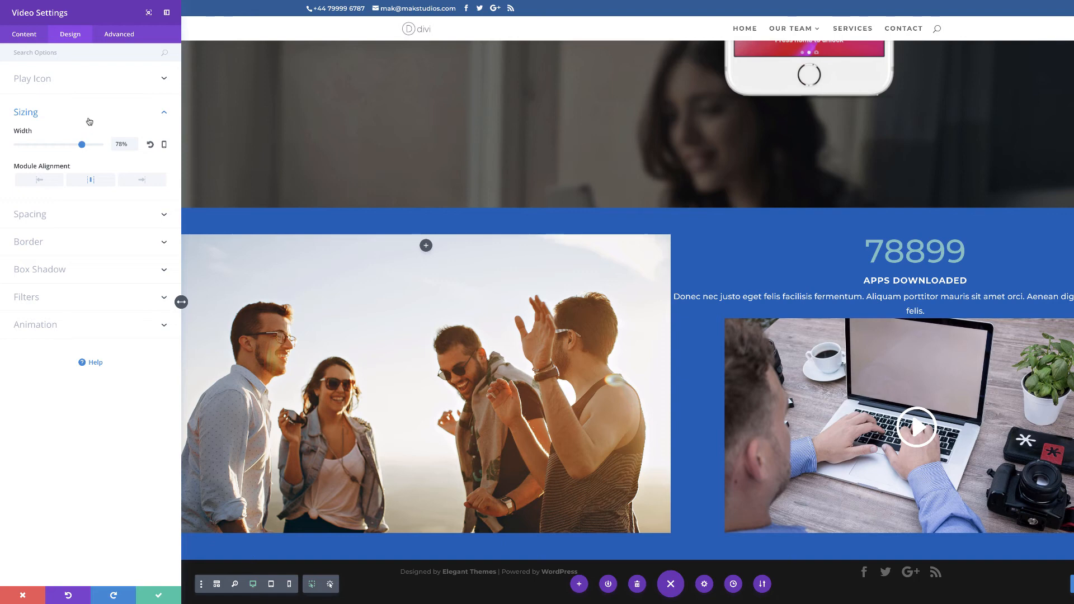
left_click_drag(82, 148, 73, 148)
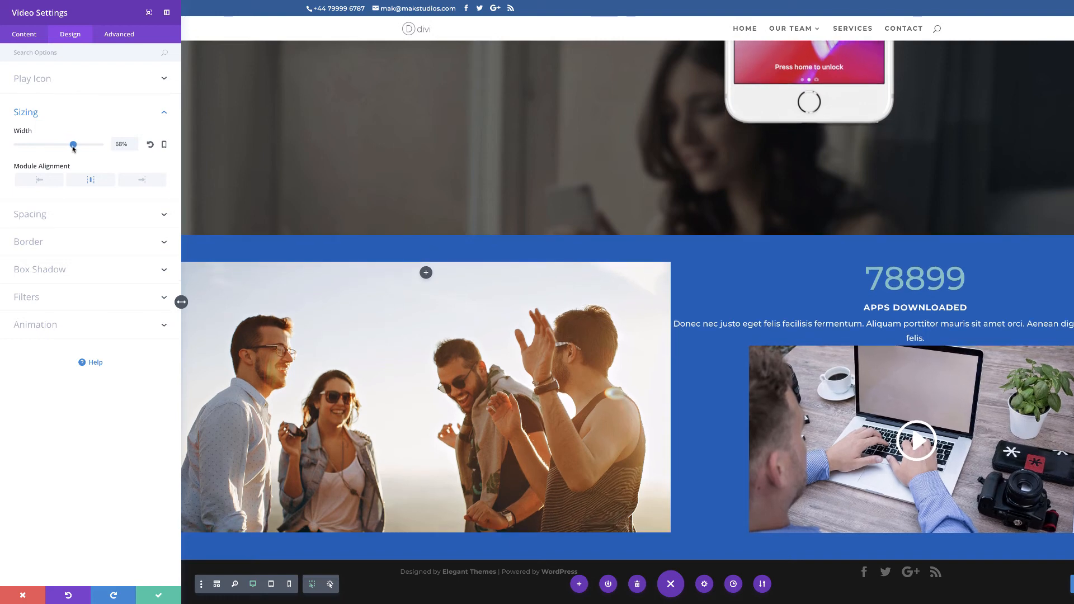
left_click(158, 595)
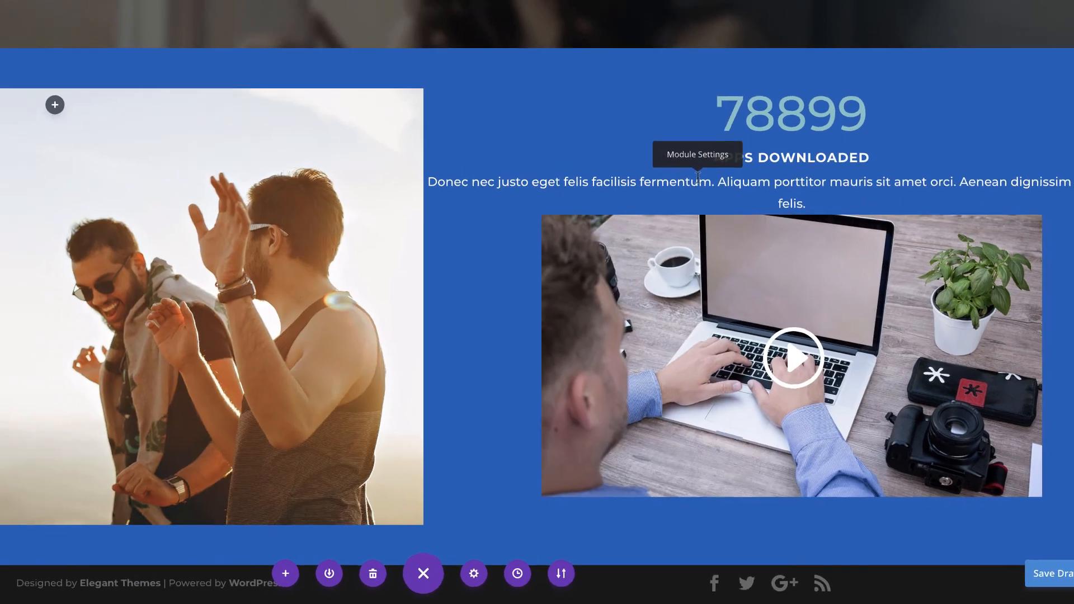
Step: Set the width of the paragraph above the video to 71% with centered module alignment
left_click(698, 176)
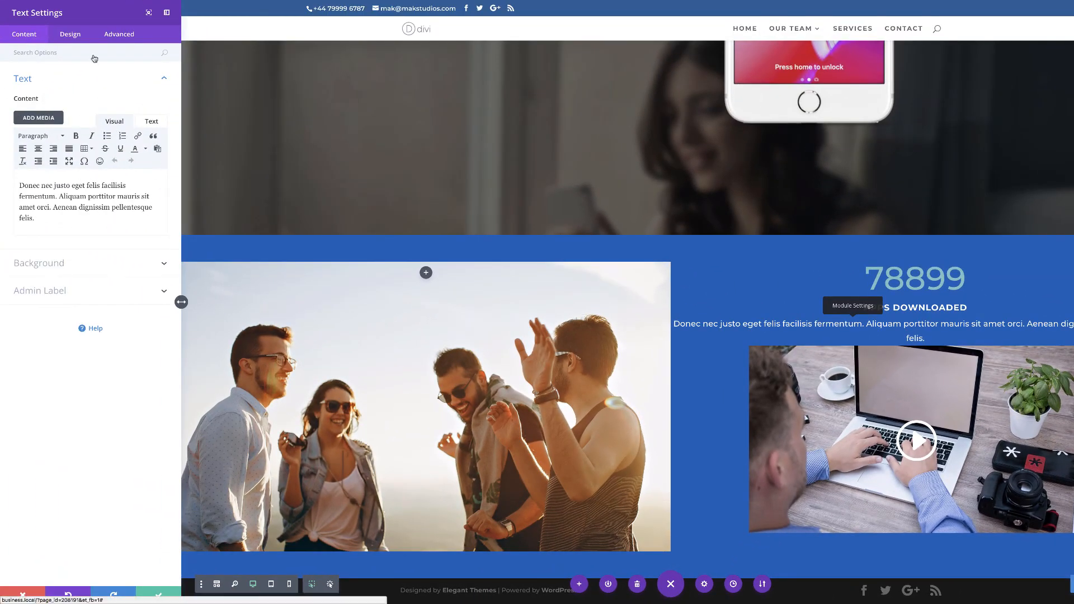
left_click(70, 34)
left_click(32, 137)
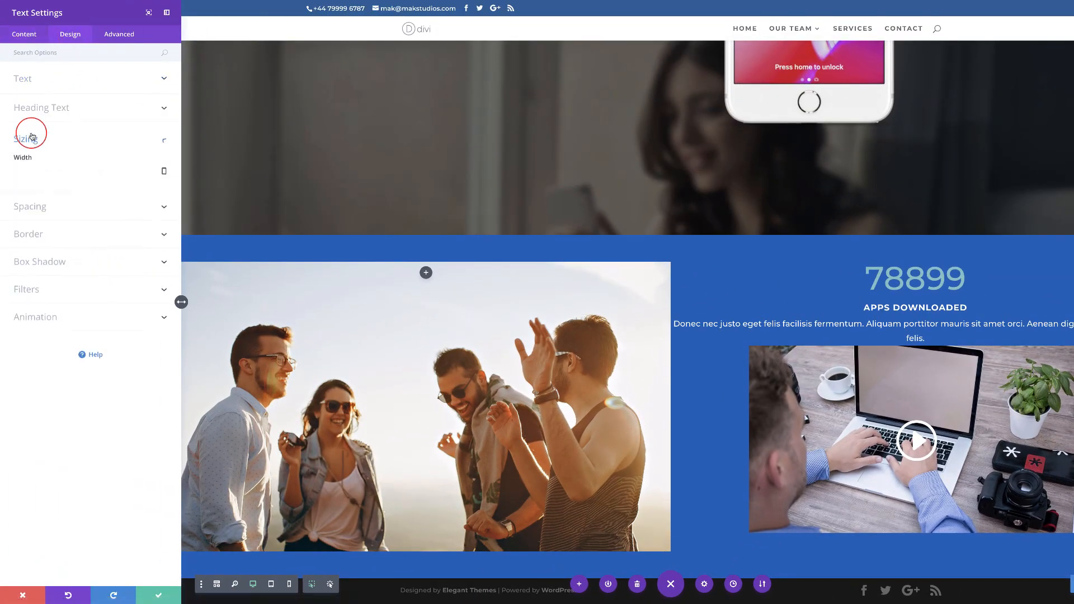
left_click_drag(99, 173, 76, 176)
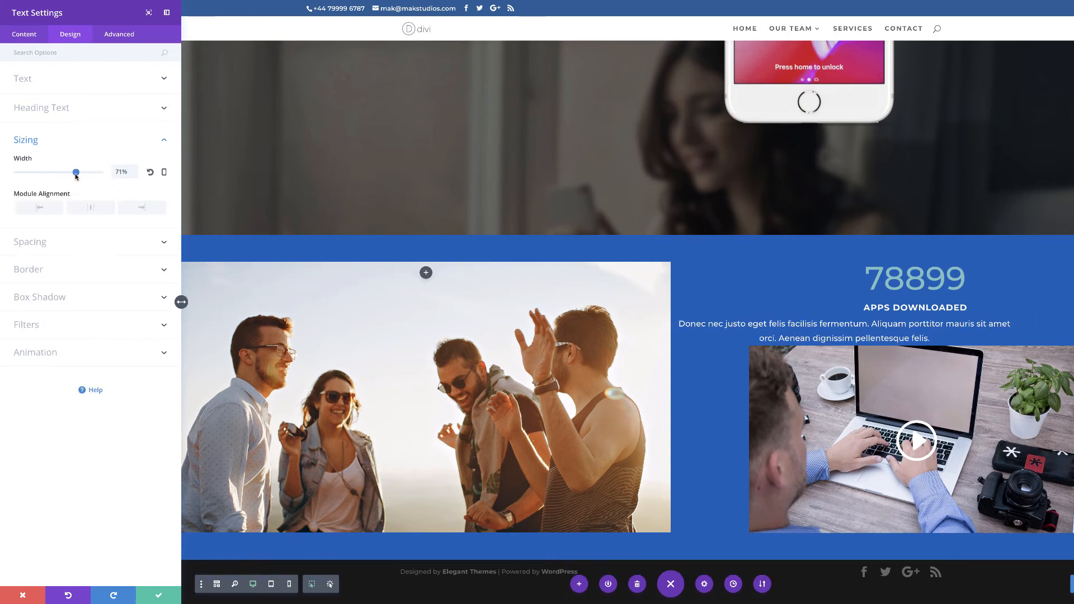
left_click(91, 206)
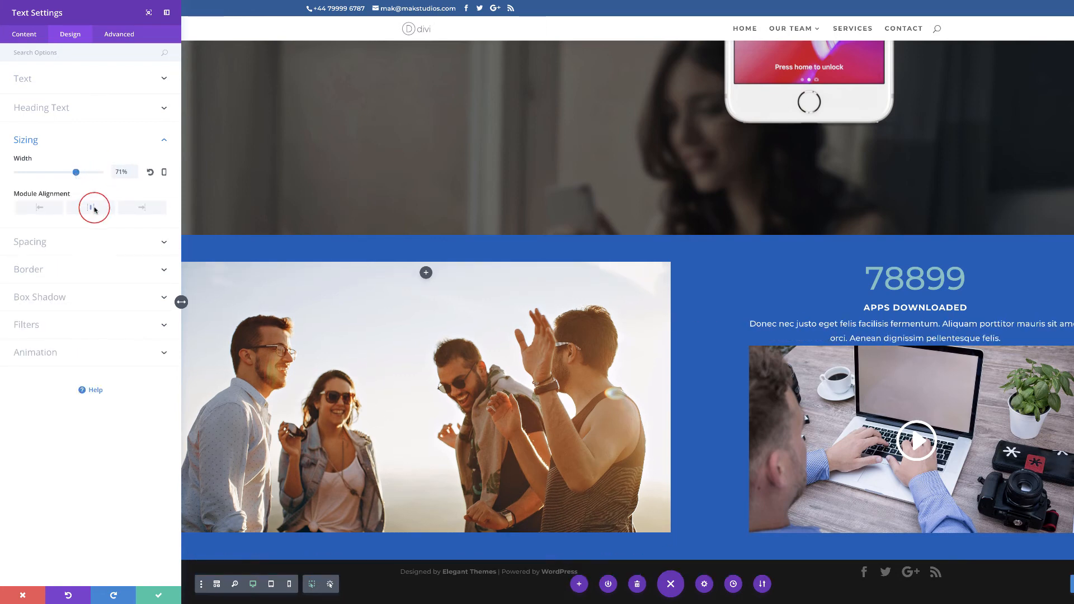
Step: Give the paragraph a 20px top and 30px bottom custom margin, and save the module
left_click(38, 244)
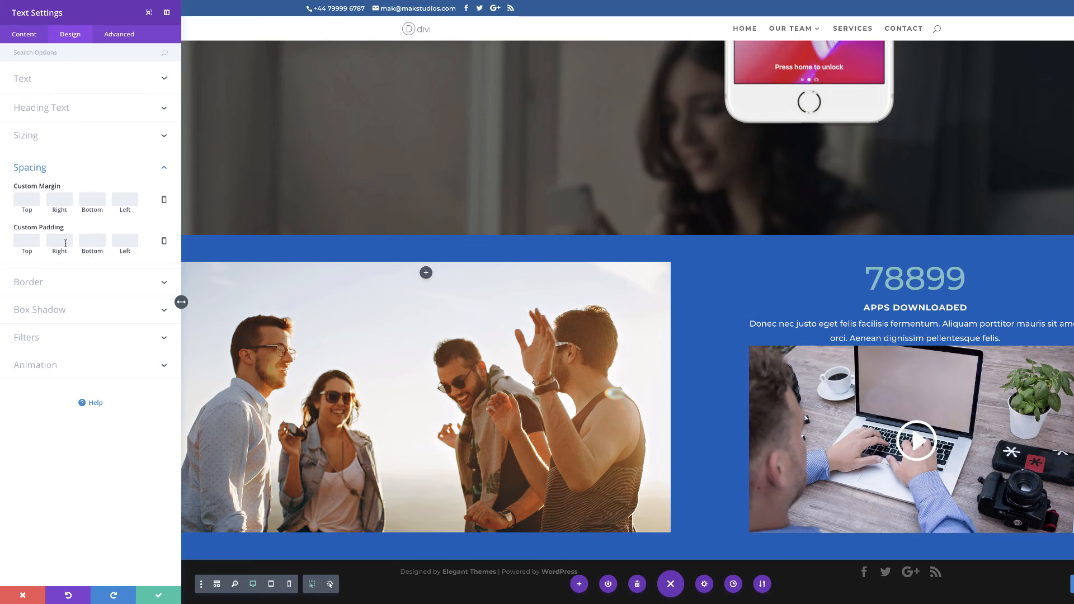
left_click(95, 200)
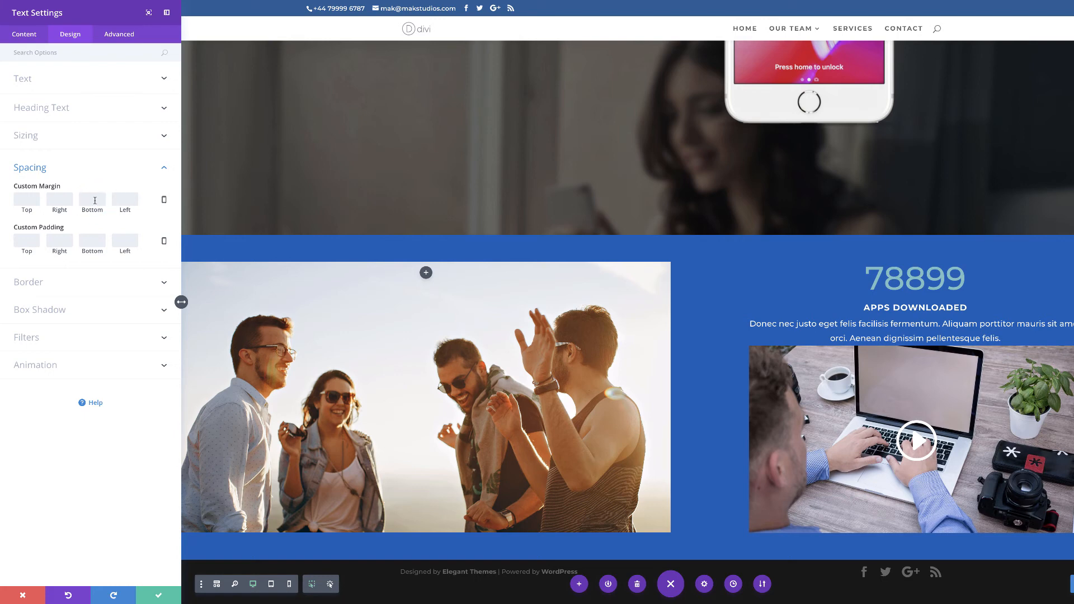
type("30")
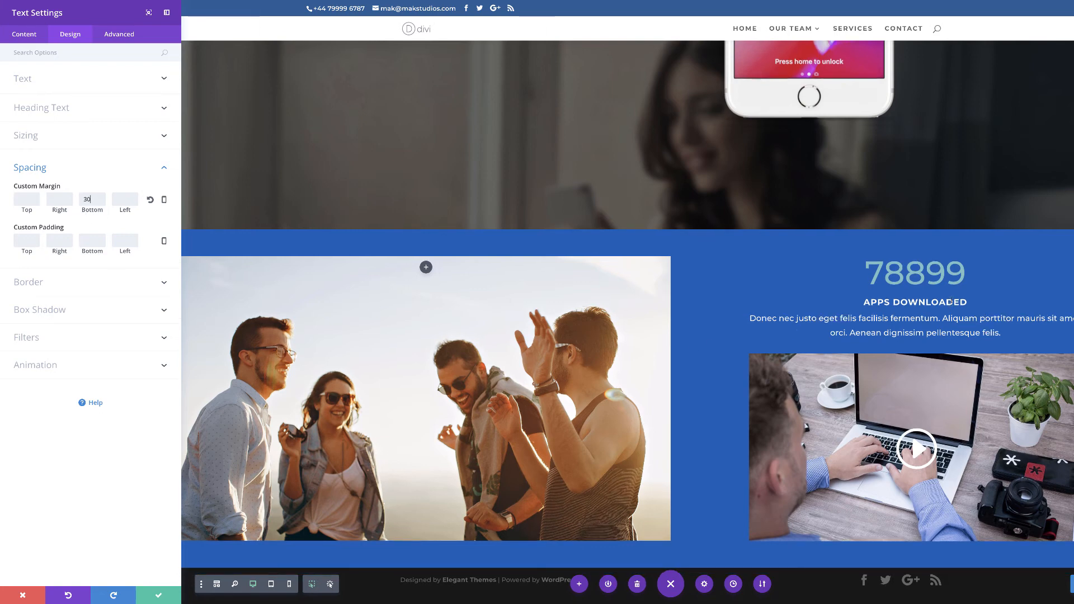
left_click(31, 200)
type("20")
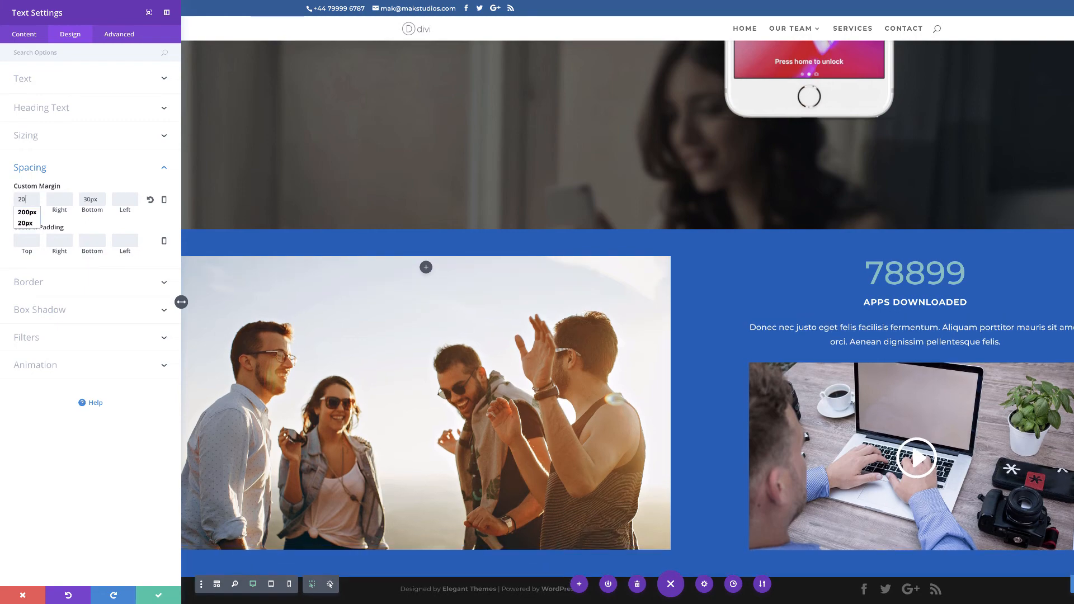
left_click(110, 462)
left_click(159, 596)
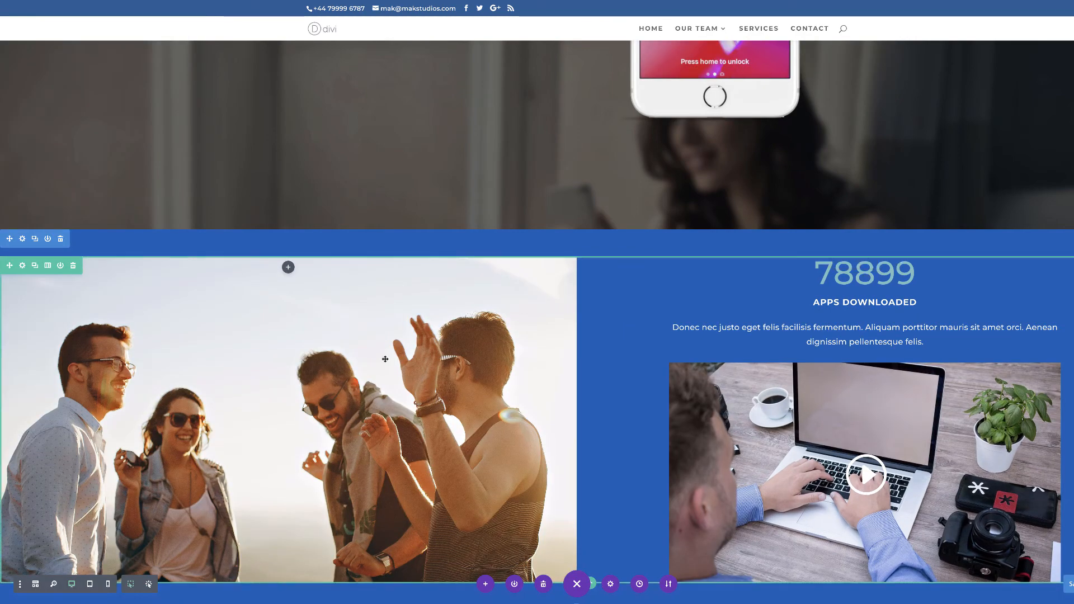
Step: Set the blue section's top and bottom custom padding to 0px, and save the section
scroll(529, 306, "down", 1)
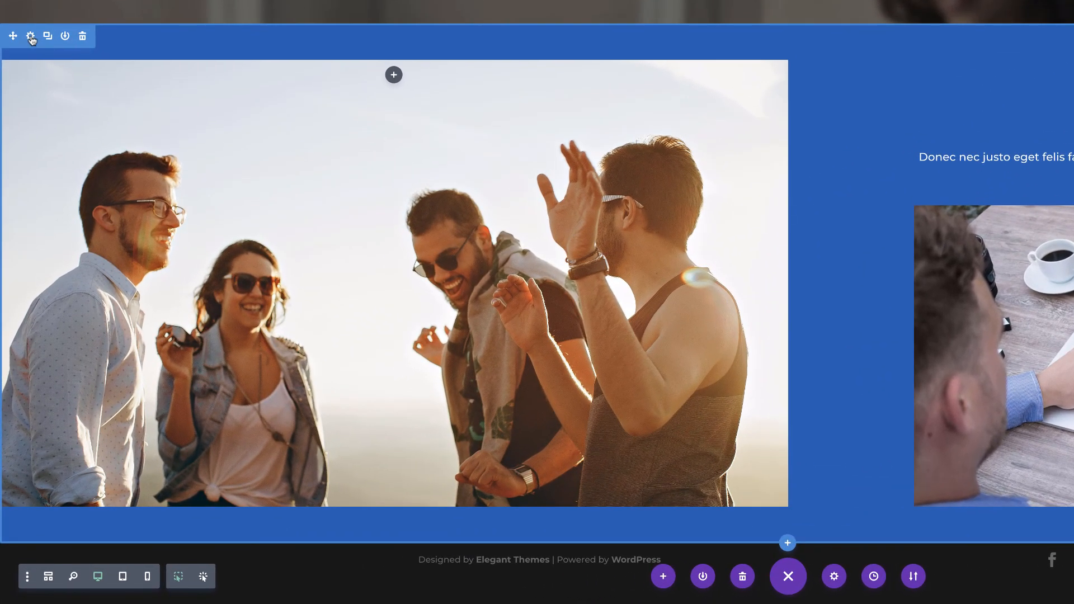
left_click(31, 37)
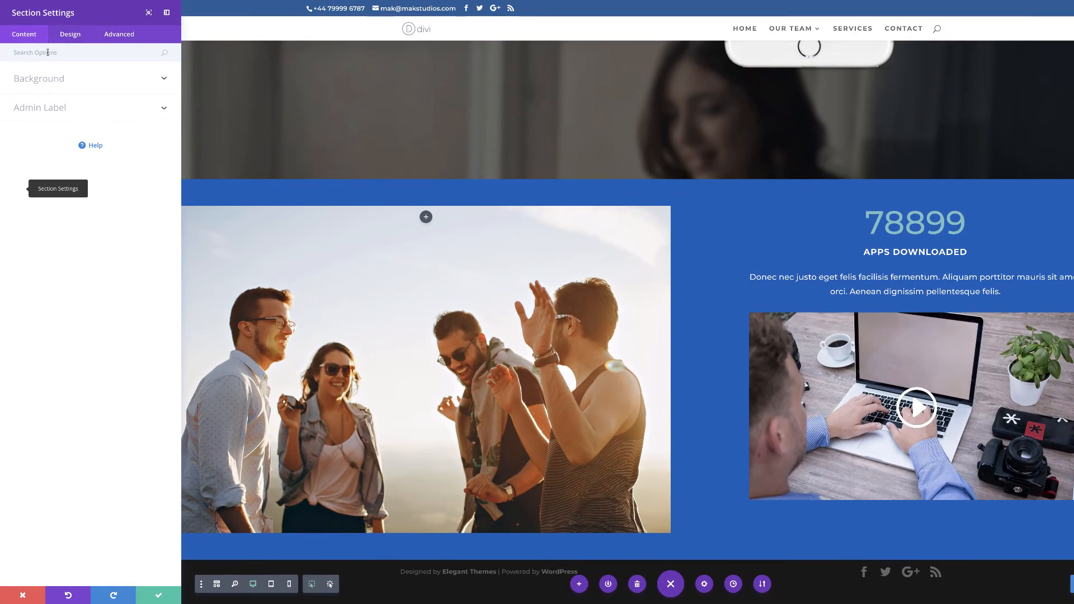
left_click(48, 52)
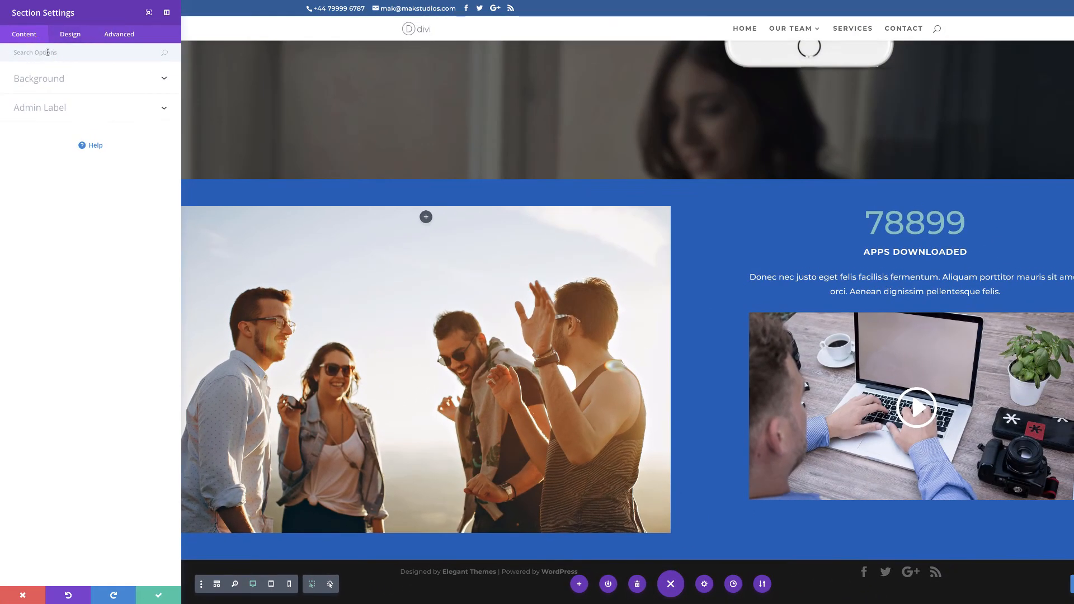
type("Pad")
left_click(31, 73)
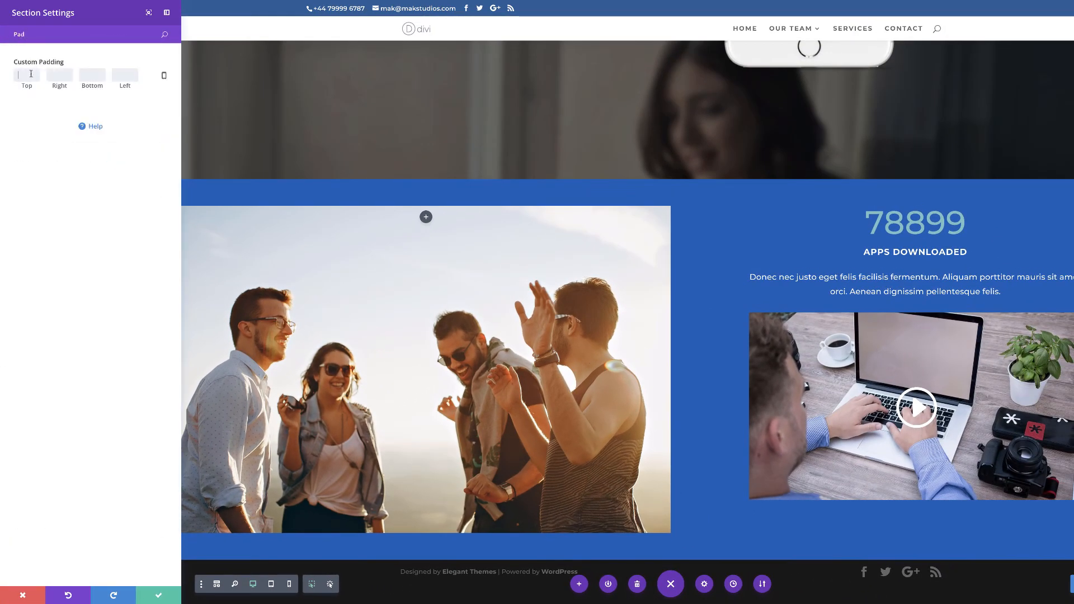
type("0")
left_click(96, 77)
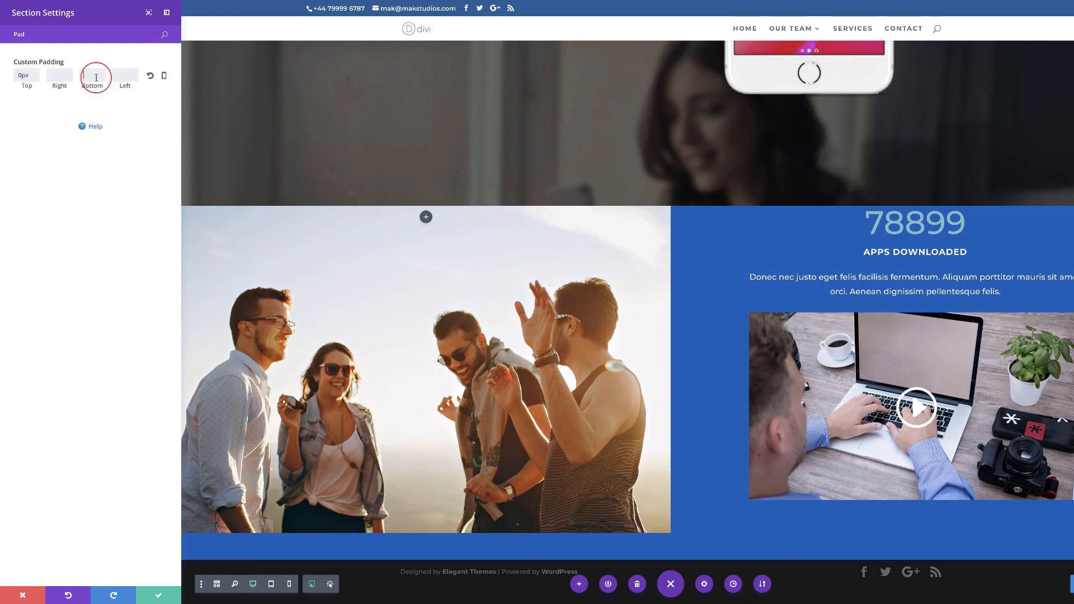
type("0")
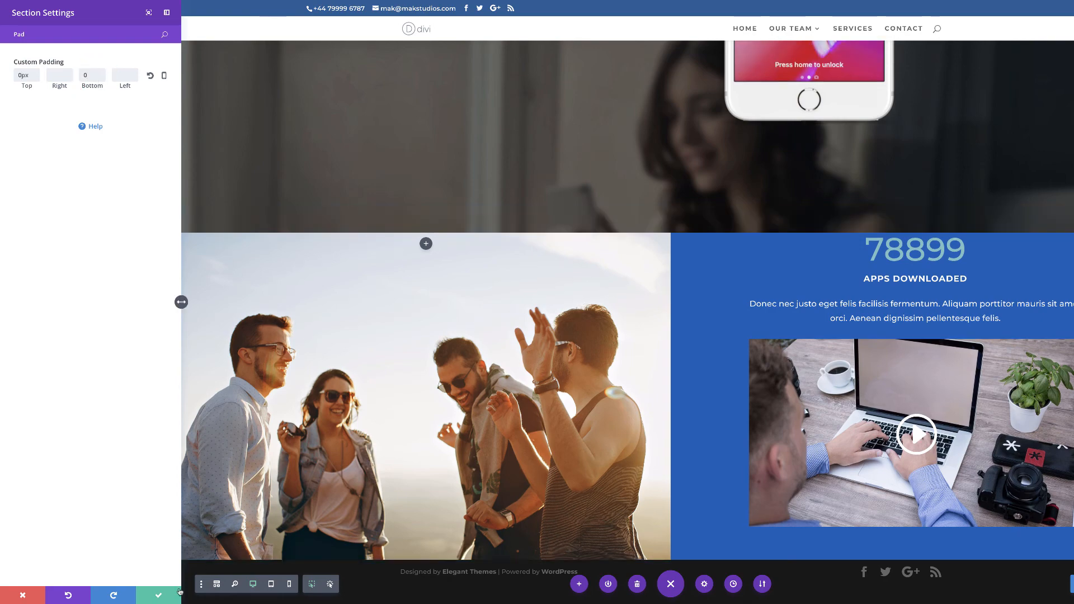
left_click(159, 597)
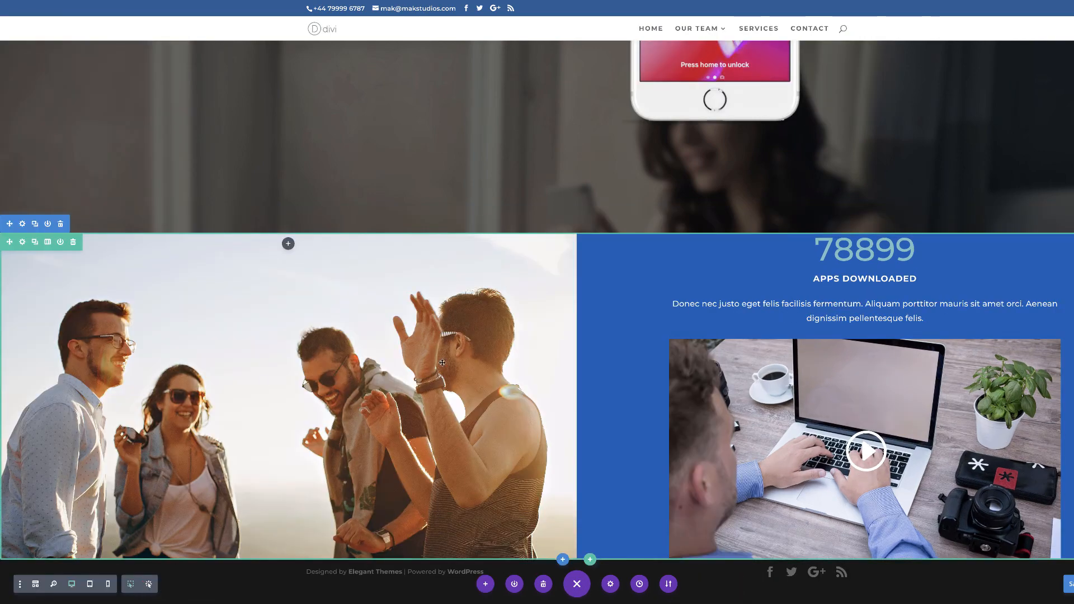
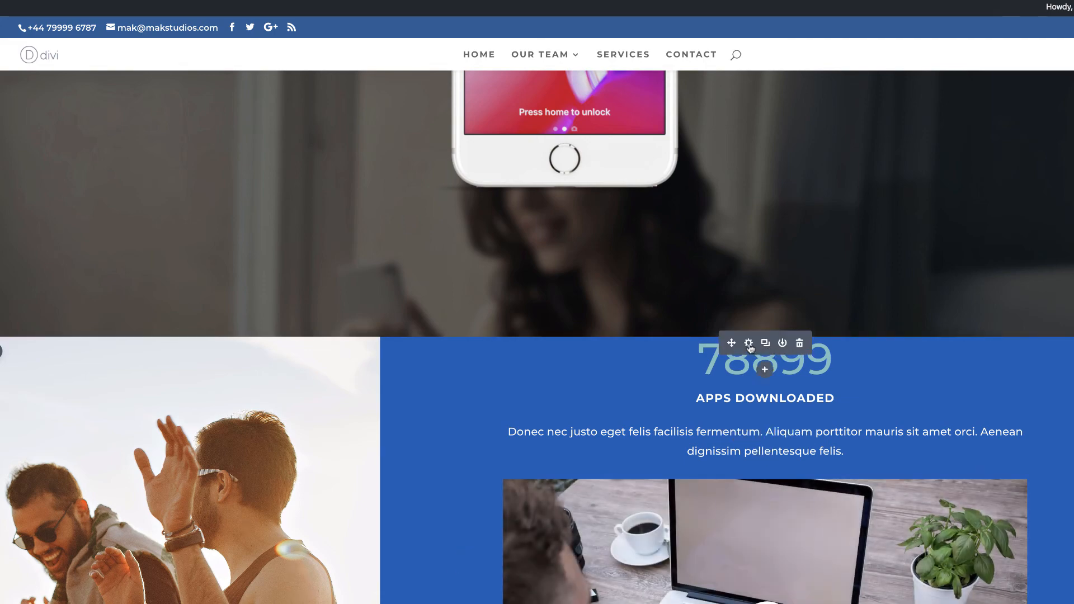
Step: Give the number counter an 80px top custom padding, leave its bottom padding empty, and save the module
left_click(749, 345)
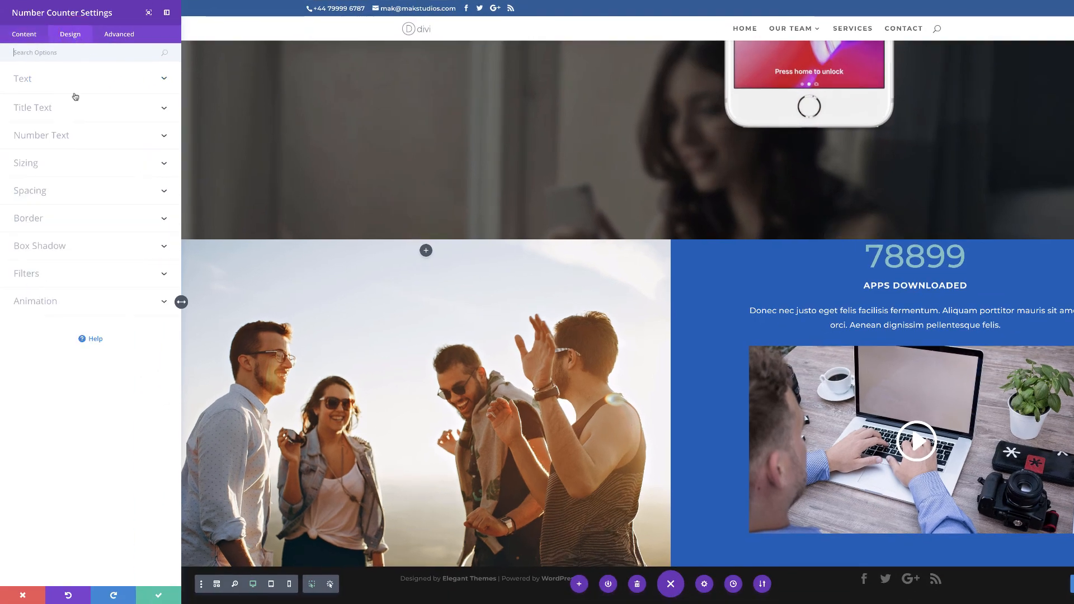
left_click(46, 190)
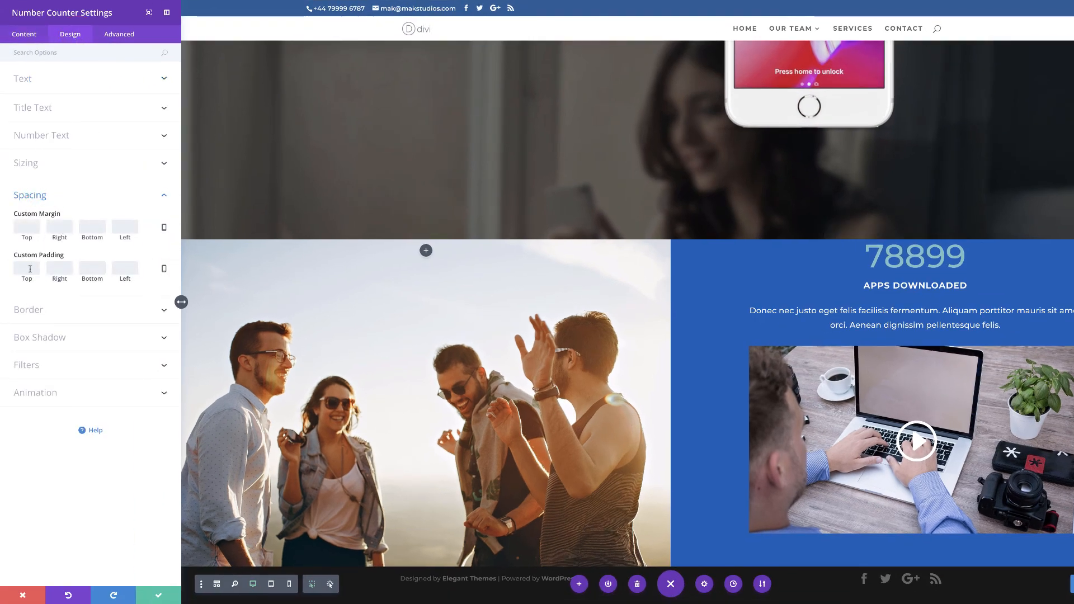
left_click(30, 269)
type("40")
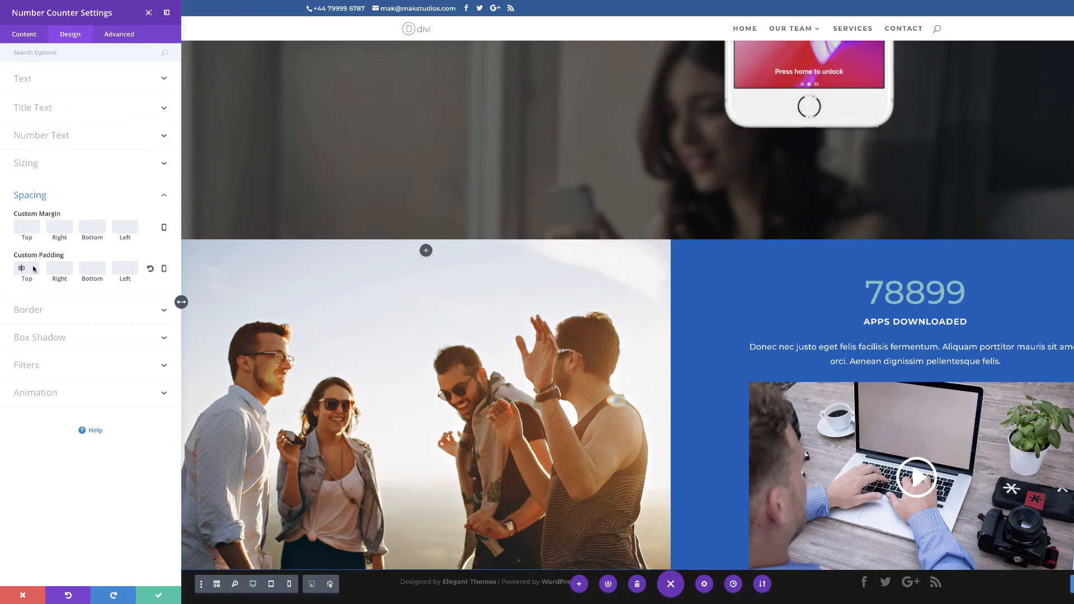
left_click(92, 269)
type("80")
double_click(94, 269)
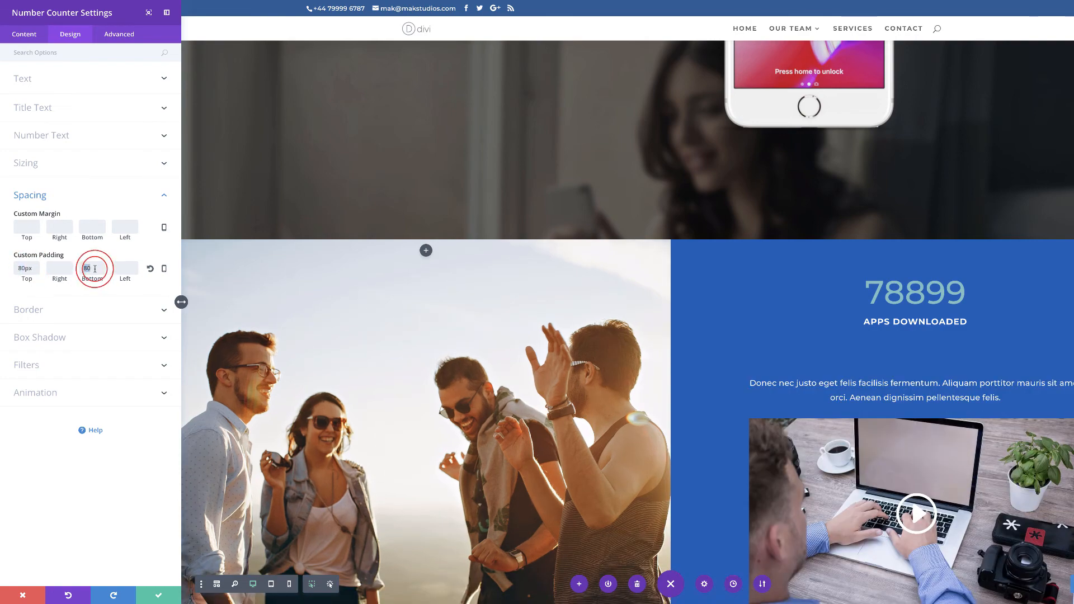
key("BackSpace")
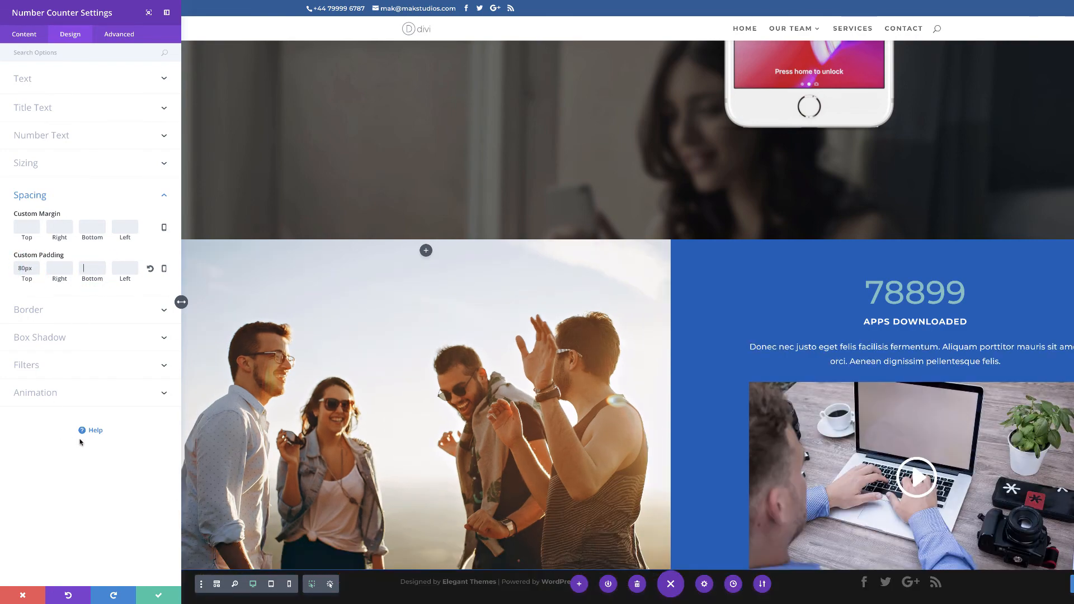
left_click(161, 594)
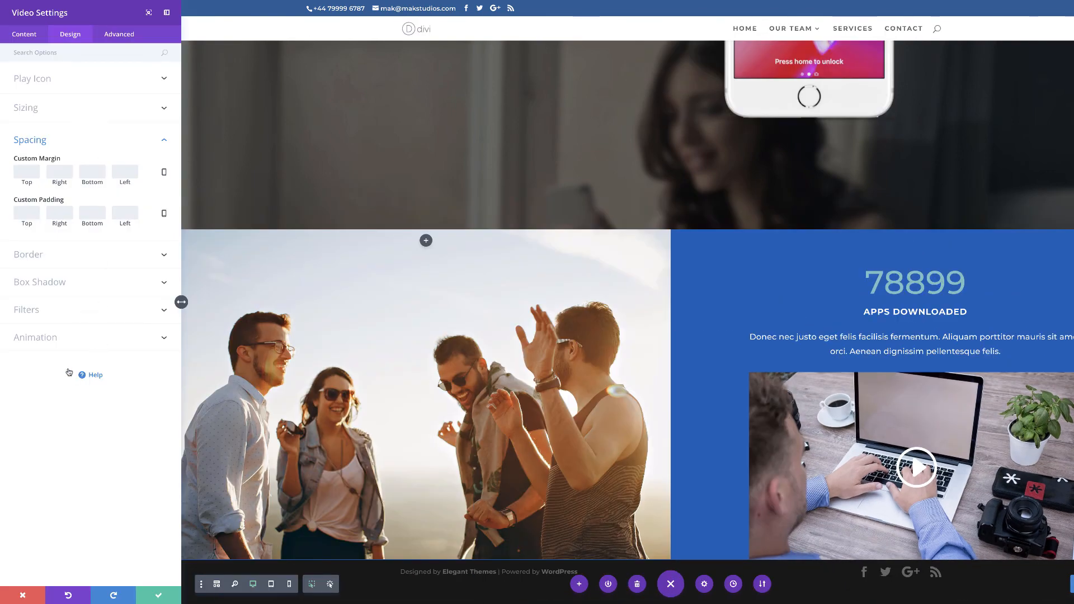
Step: Give the video an 80px bottom custom margin, and save the module
left_click(93, 173)
type("80")
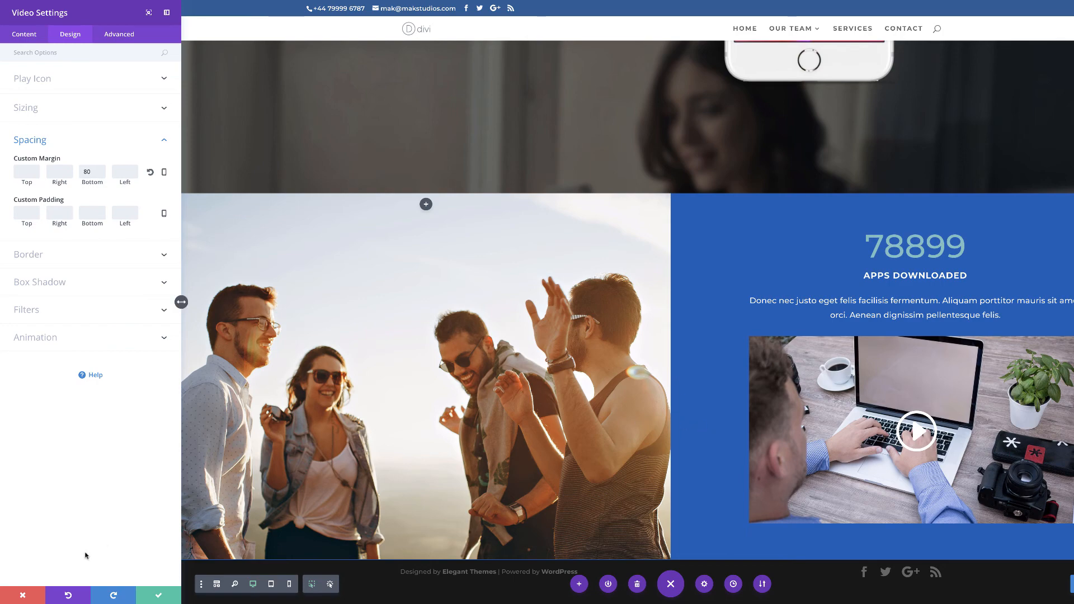
left_click(159, 597)
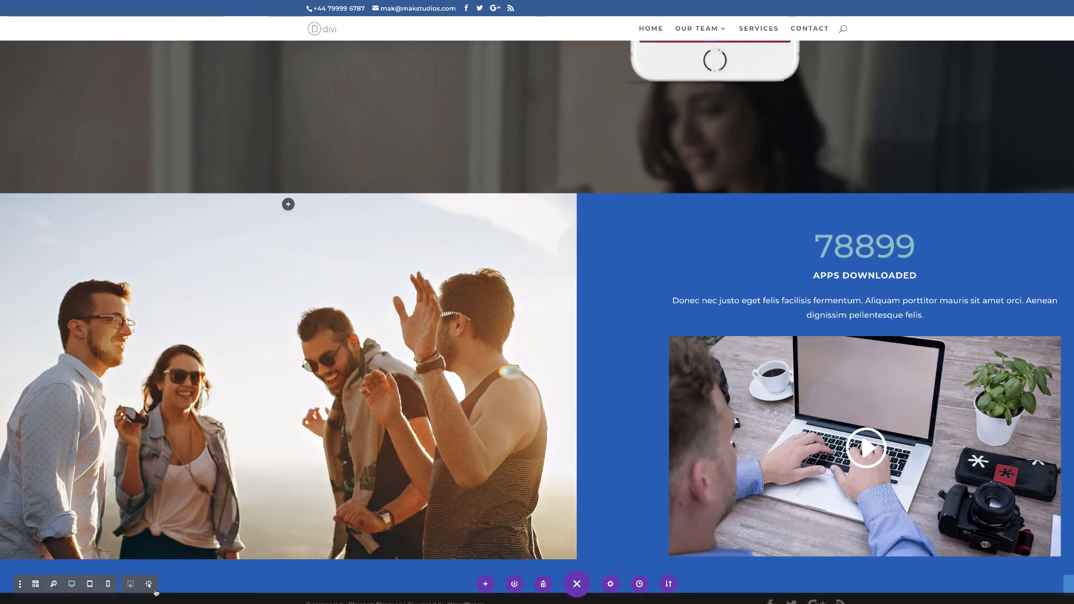
Step: Preview the page in tablet view and examine how the phone section and the photo column stack
scroll(269, 366, "down", 1)
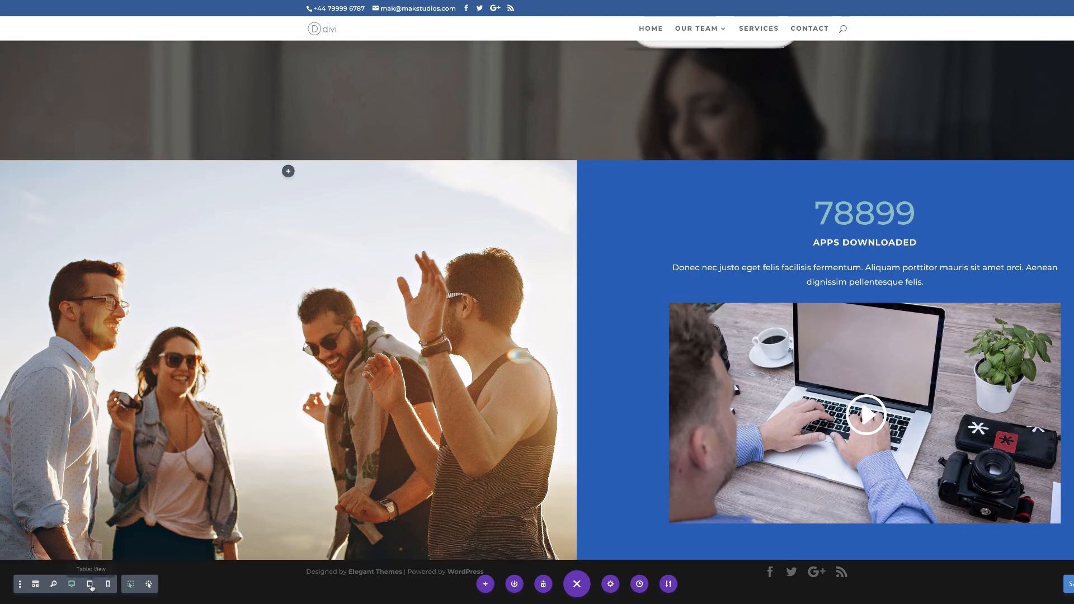
scroll(202, 414, "up", 8)
scroll(201, 419, "down", 8)
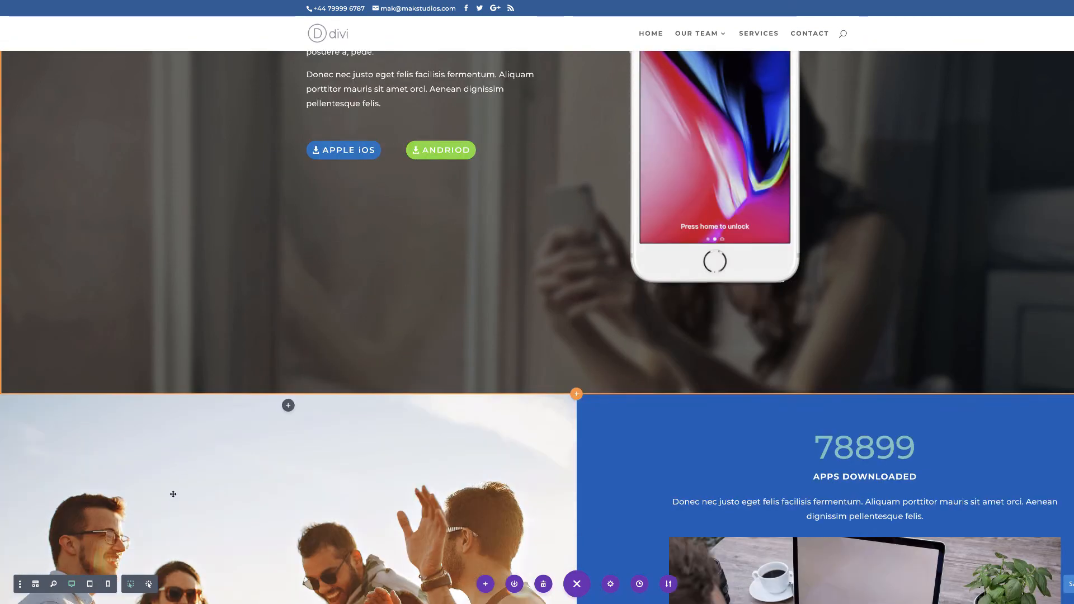
left_click(89, 584)
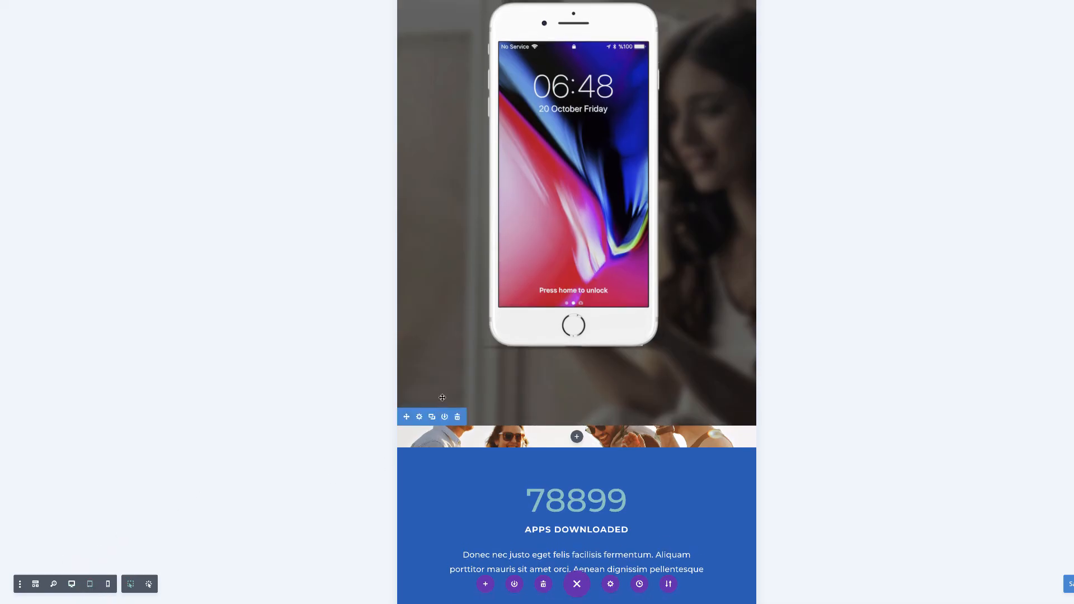
scroll(439, 397, "down", 4)
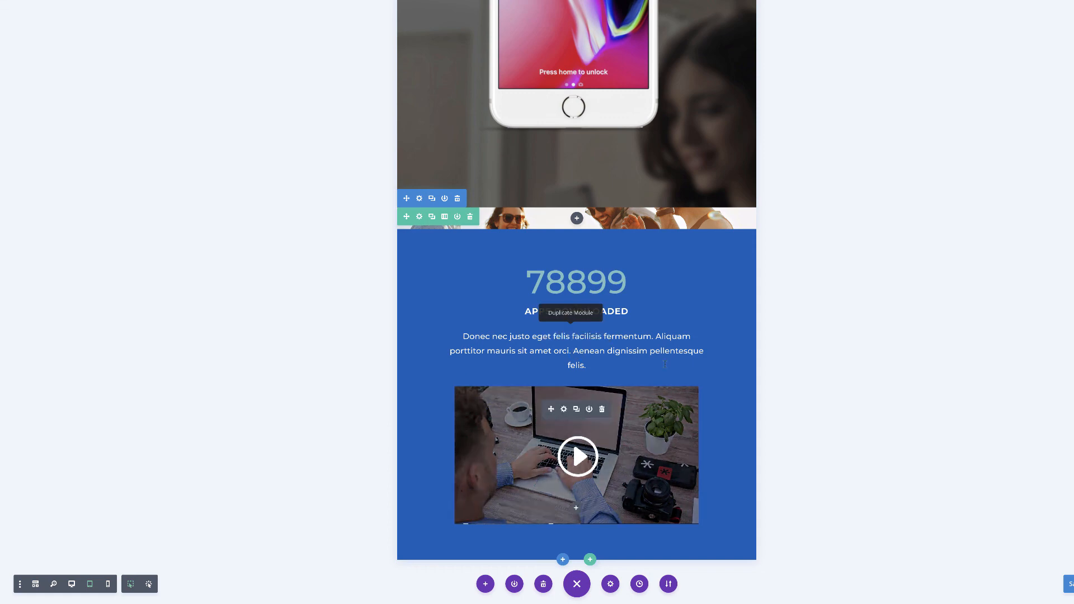
scroll(671, 449, "up", 3)
scroll(671, 450, "up", 8)
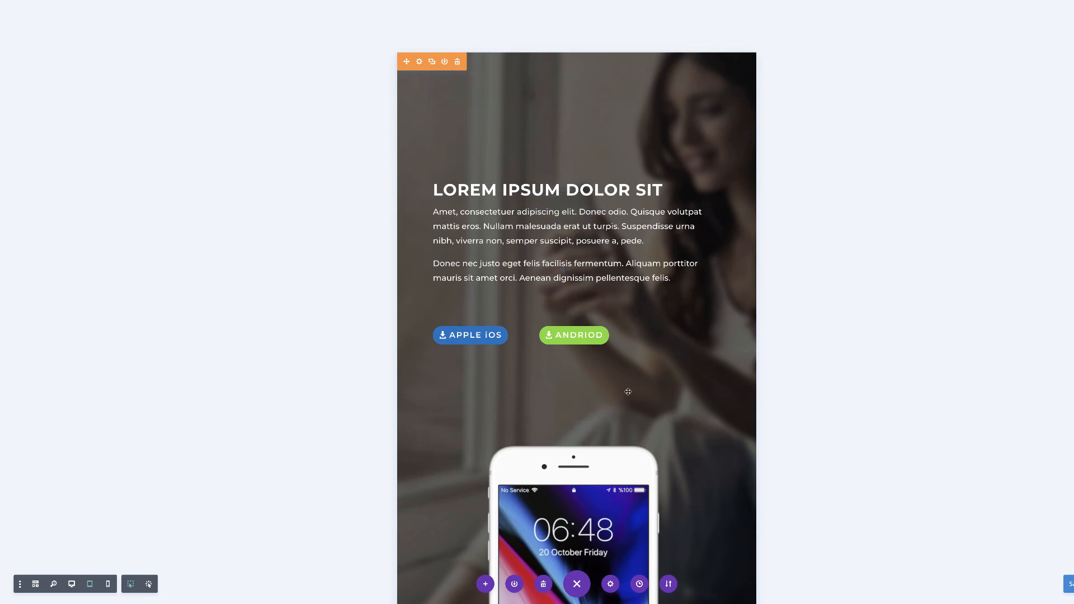
scroll(613, 320, "down", 11)
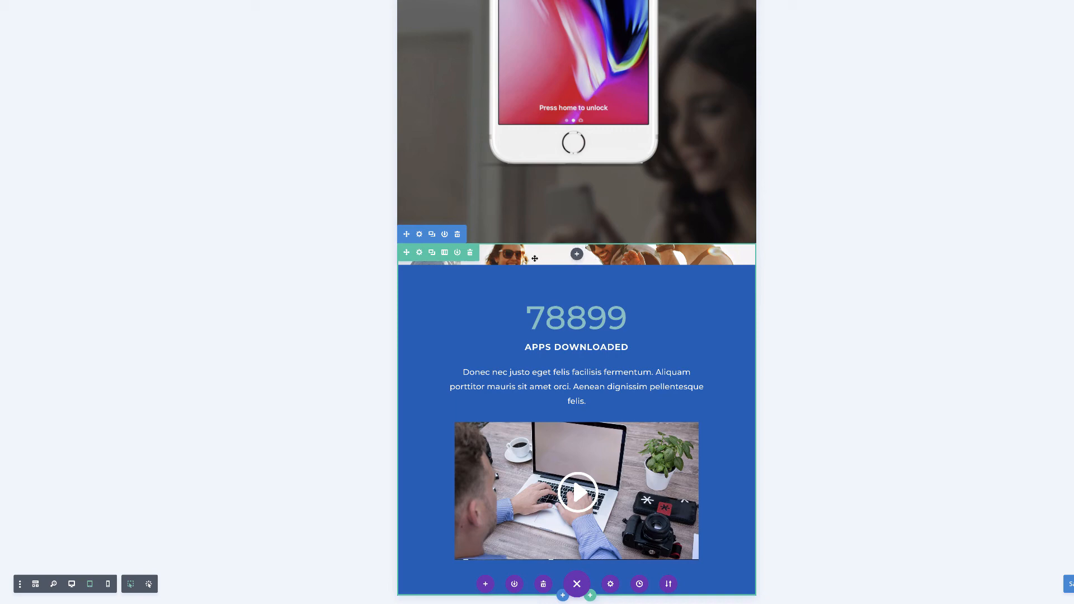
left_click(419, 253)
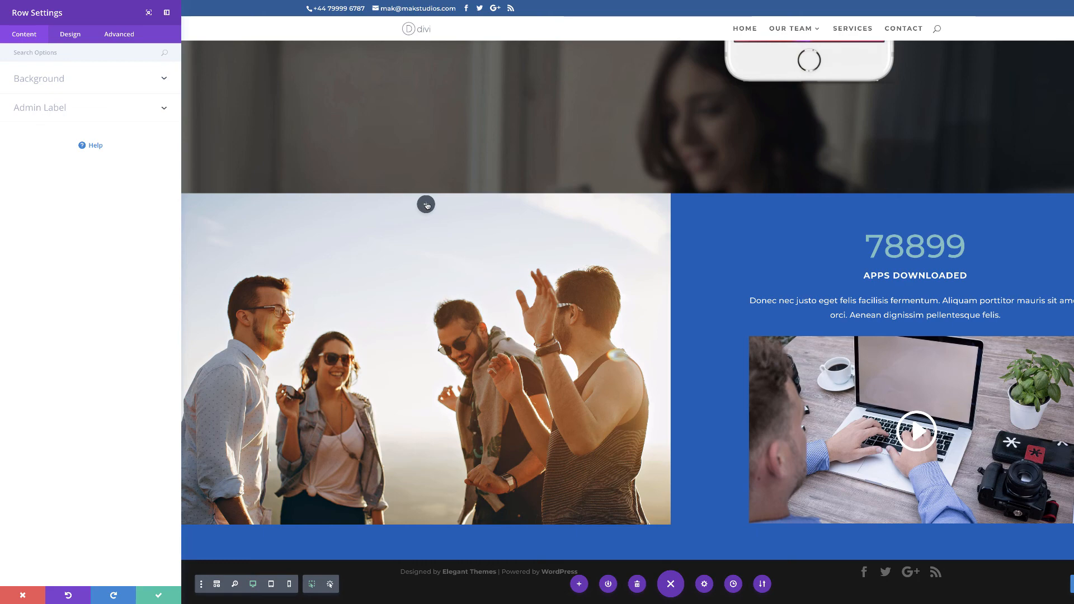
left_click(23, 595)
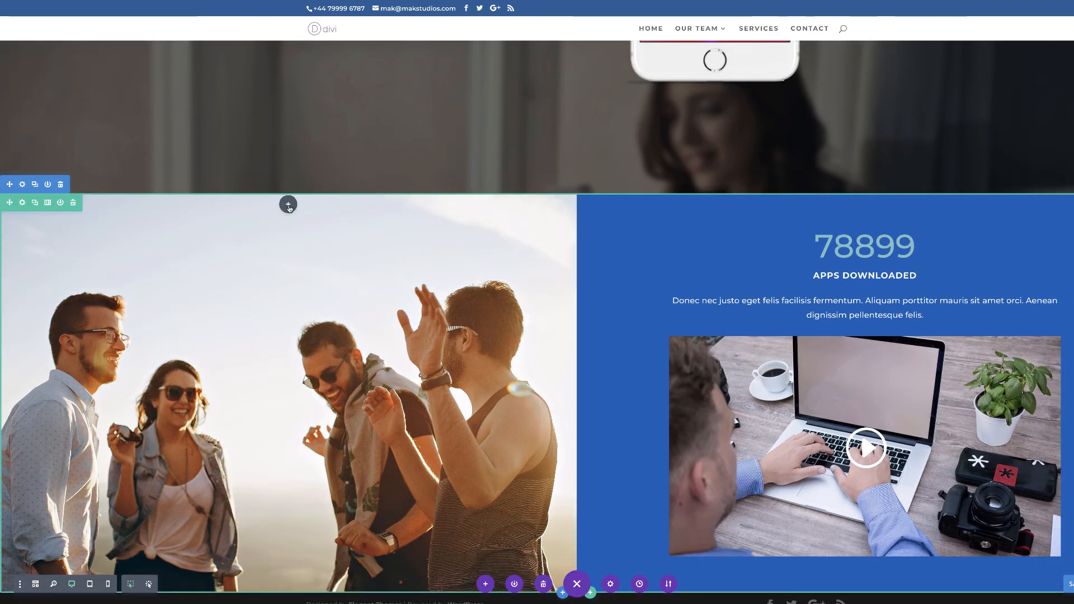
Step: Insert a Divider module into the photo column
left_click(288, 205)
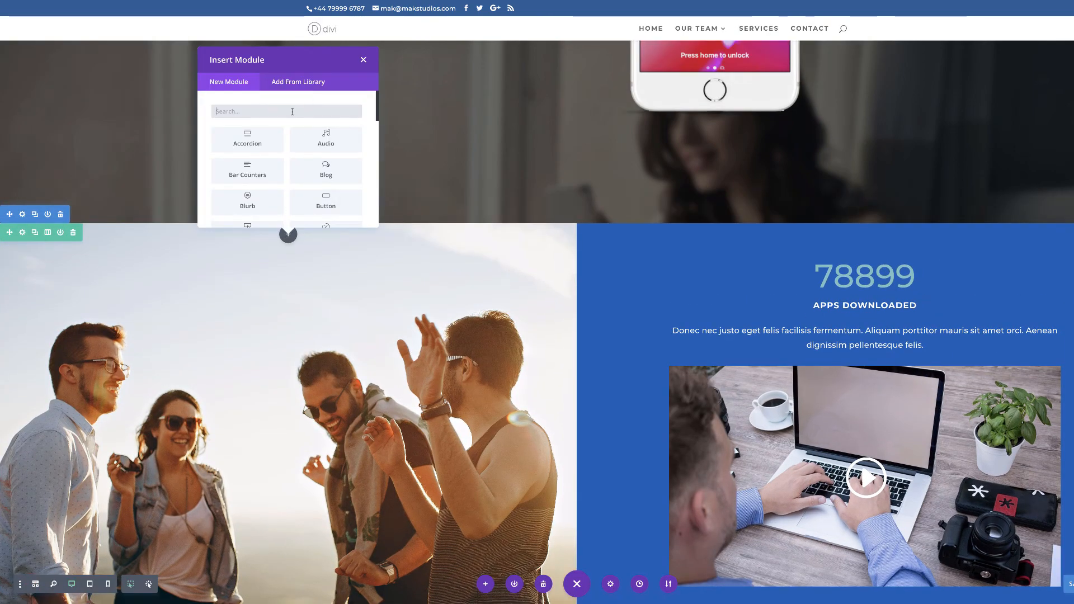
type("divi")
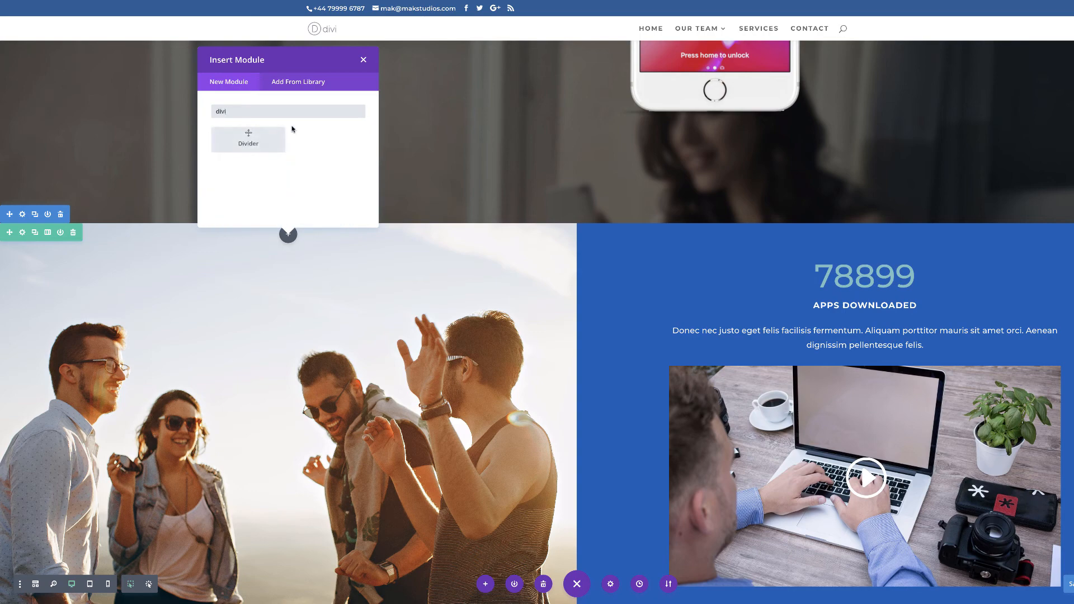
left_click(263, 139)
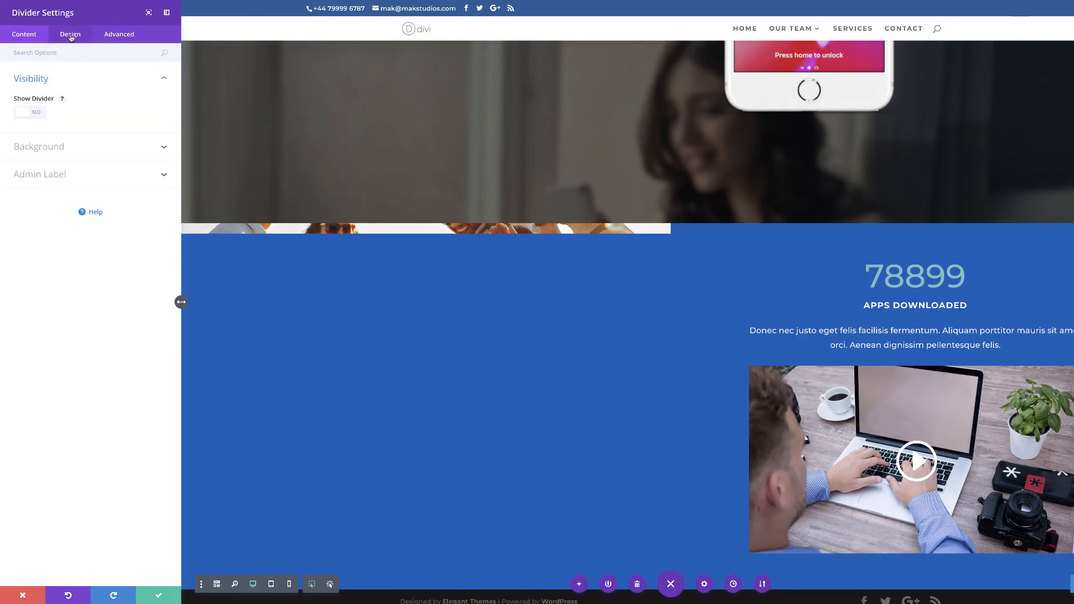
Step: Set the divider's height to 800px, and save the module
left_click(70, 35)
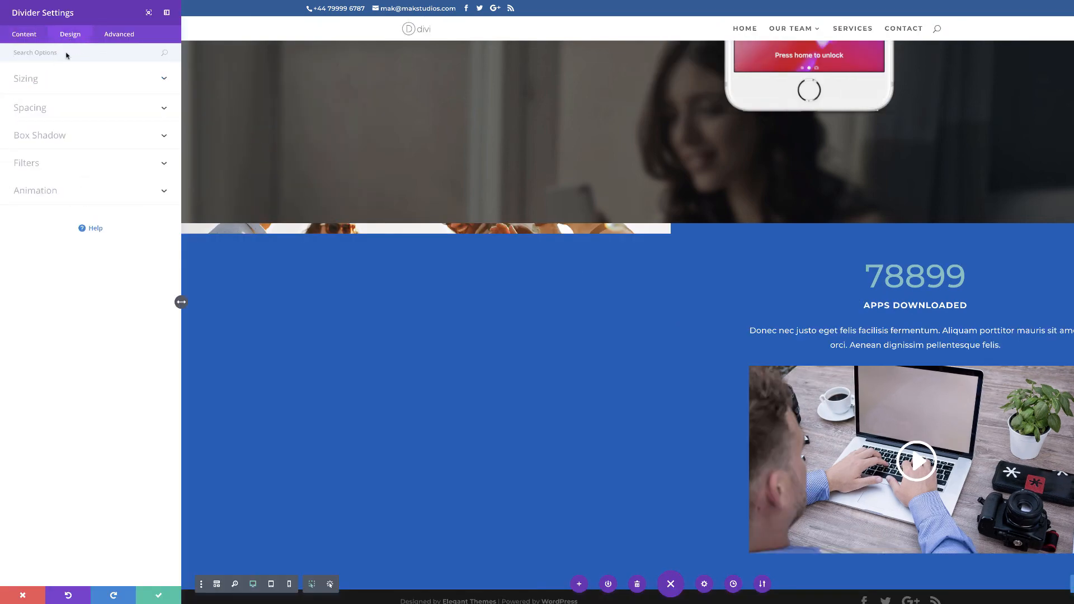
left_click(37, 84)
left_click_drag(43, 115, 114, 114)
left_click(128, 112)
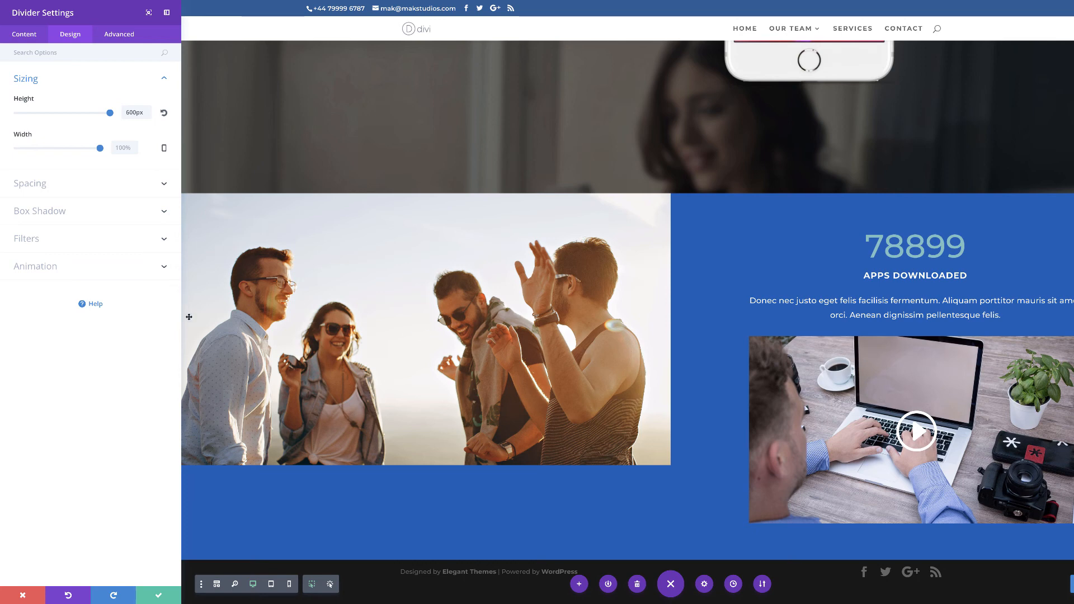
left_click(129, 112)
key("BackSpace")
type("8")
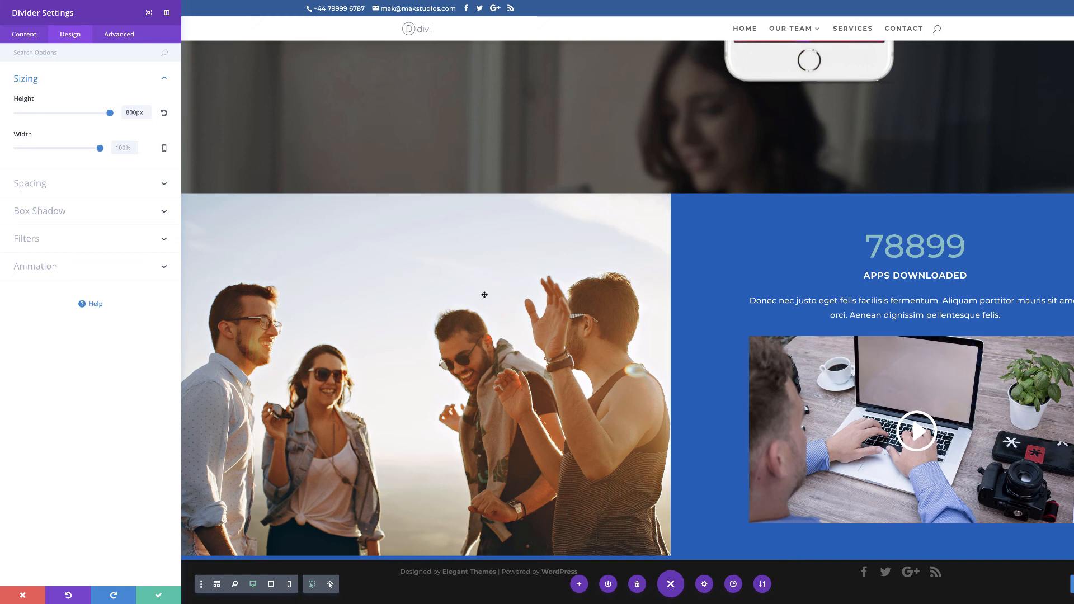
left_click(45, 188)
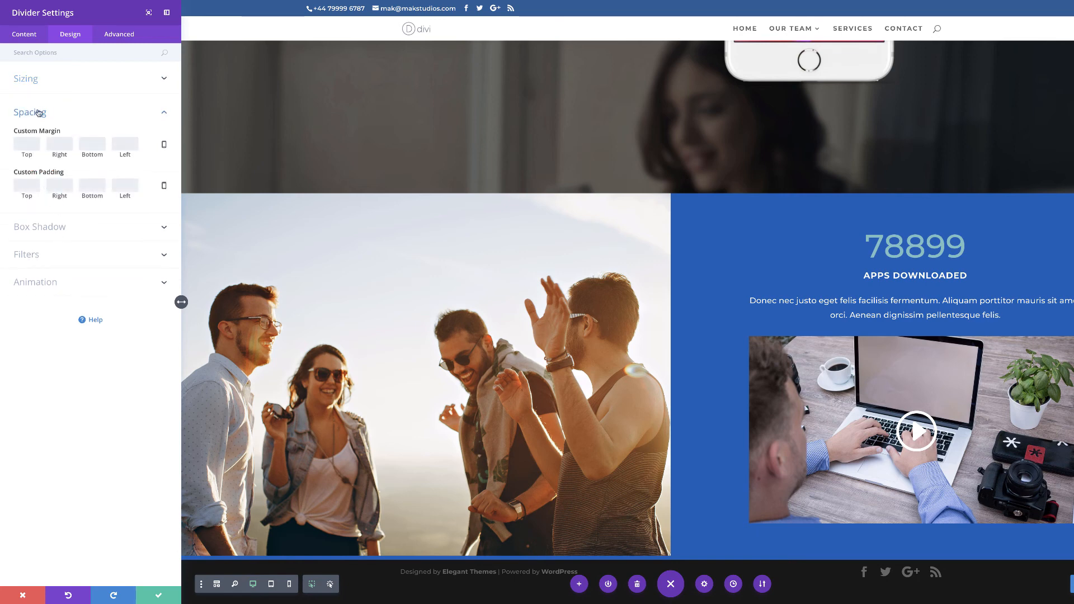
left_click(35, 42)
left_click(40, 76)
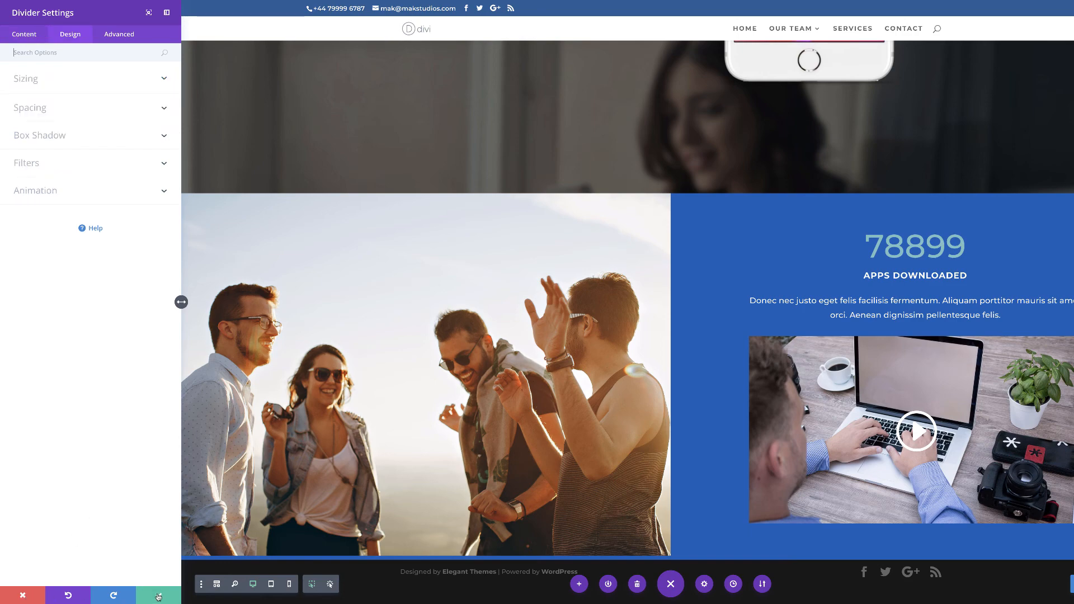
left_click(158, 596)
Step: Equalize the column heights of the fullwidth photo and counter row, and save the row settings
scroll(378, 368, "down", 1)
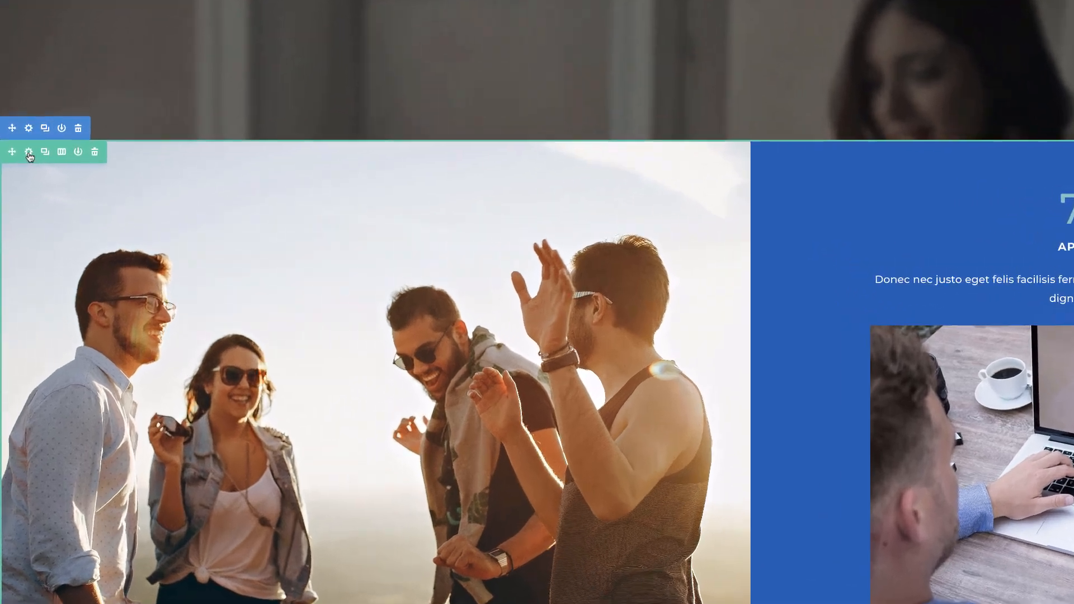
left_click(29, 153)
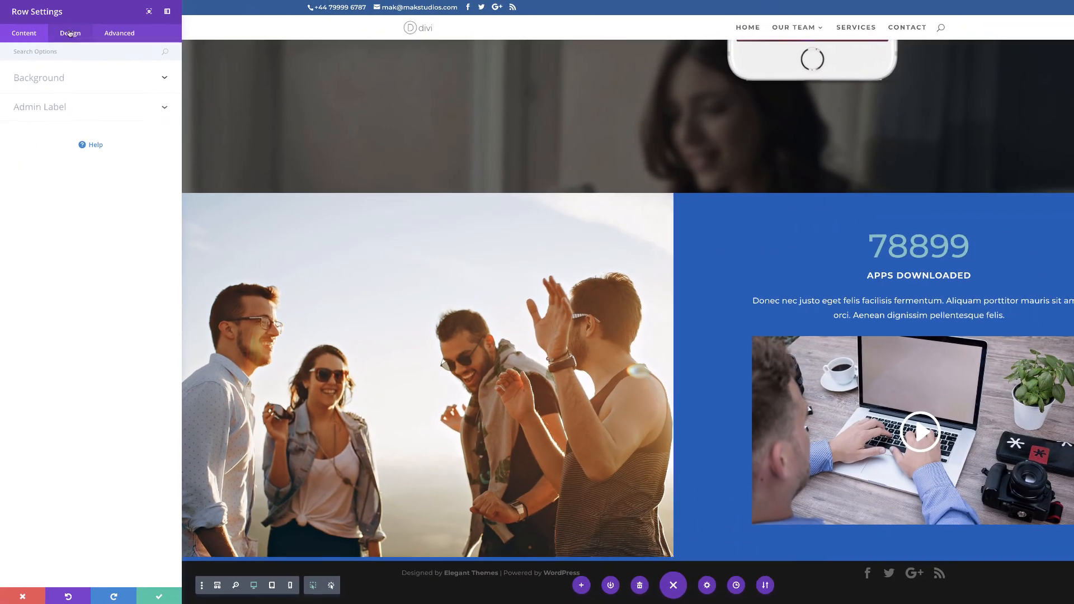
left_click(68, 34)
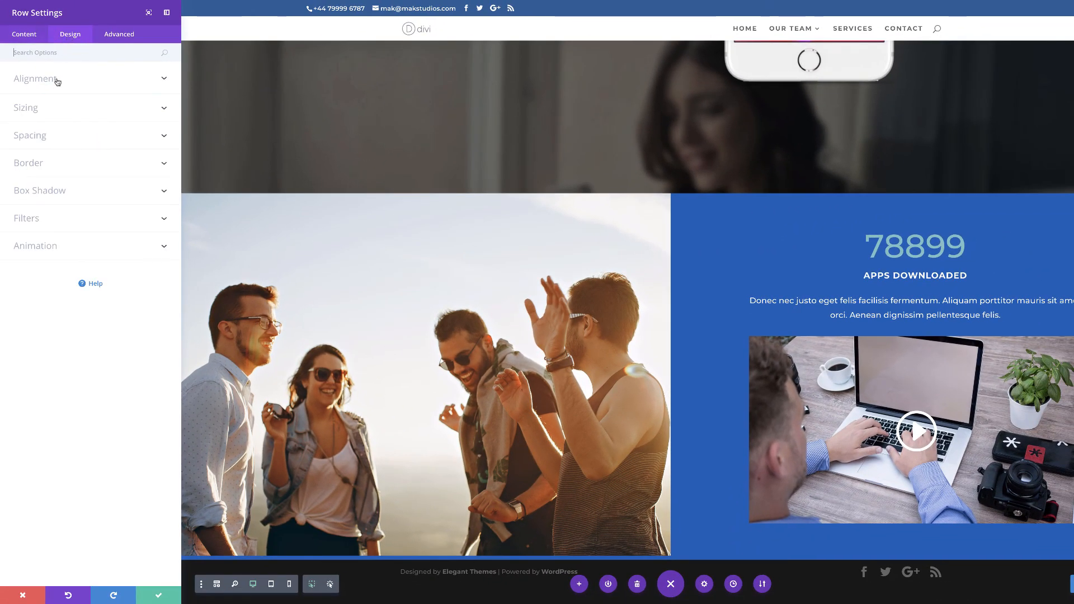
left_click(36, 111)
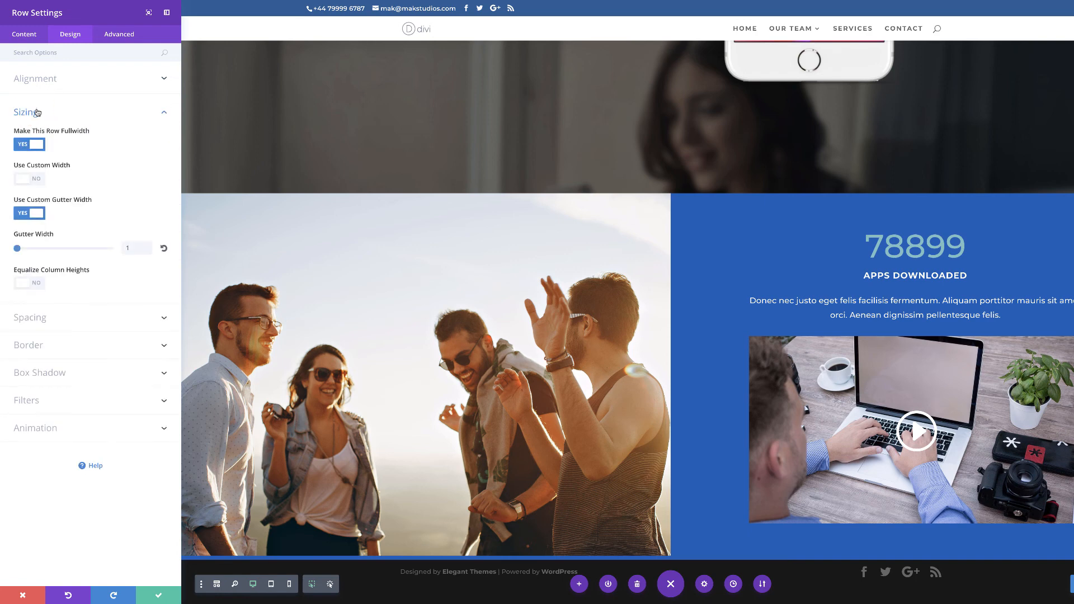
left_click(38, 284)
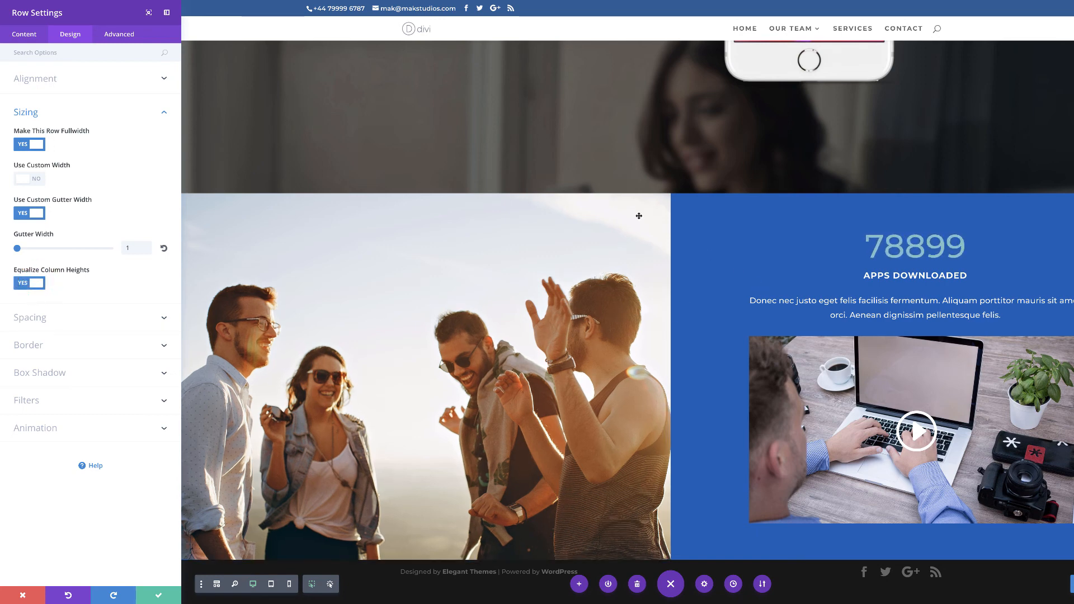
left_click(159, 598)
Step: Examine the layout of the phone section and the photo, counter and video section in desktop, tablet and phone views
scroll(399, 339, "down", 1)
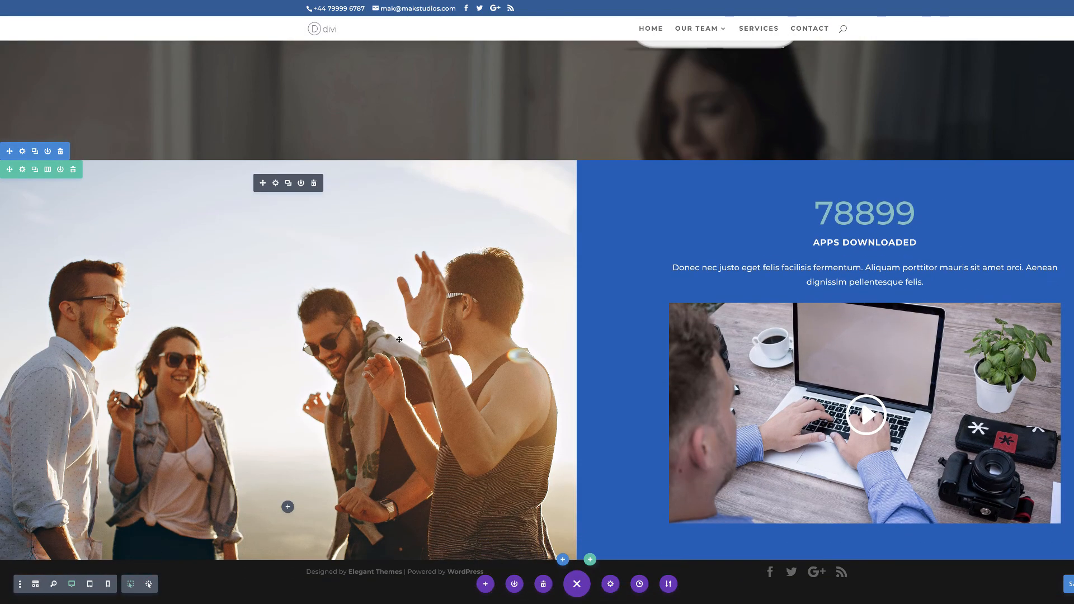
scroll(399, 339, "up", 8)
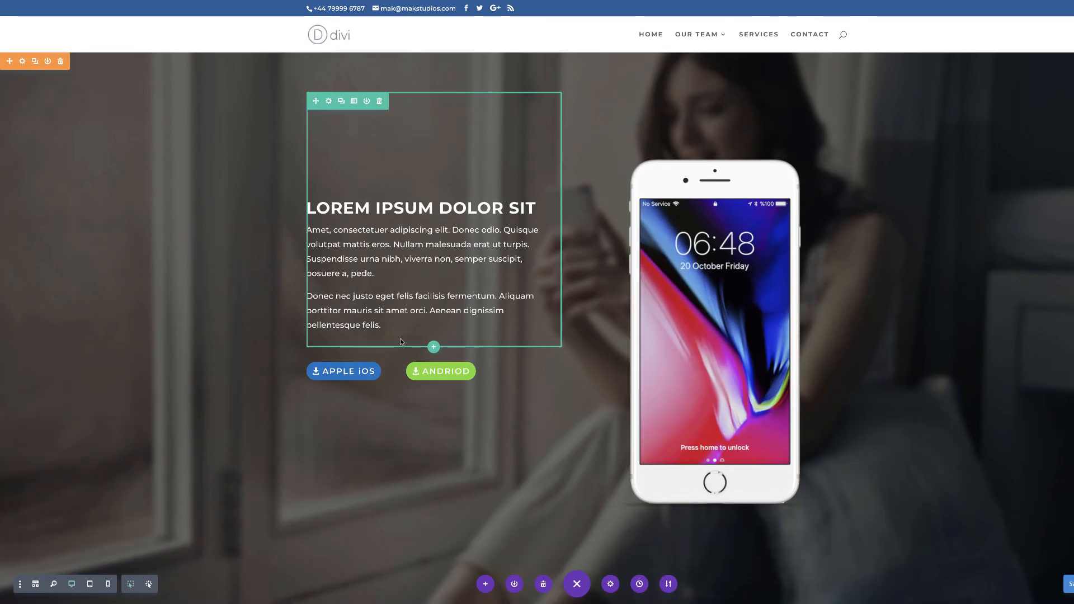
scroll(401, 339, "down", 8)
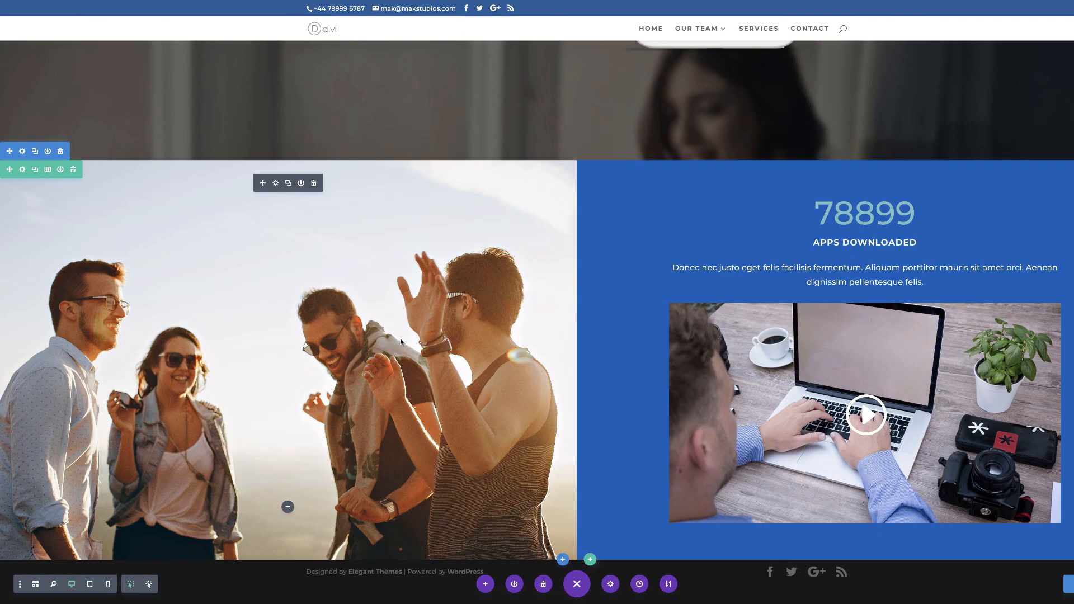
left_click(91, 584)
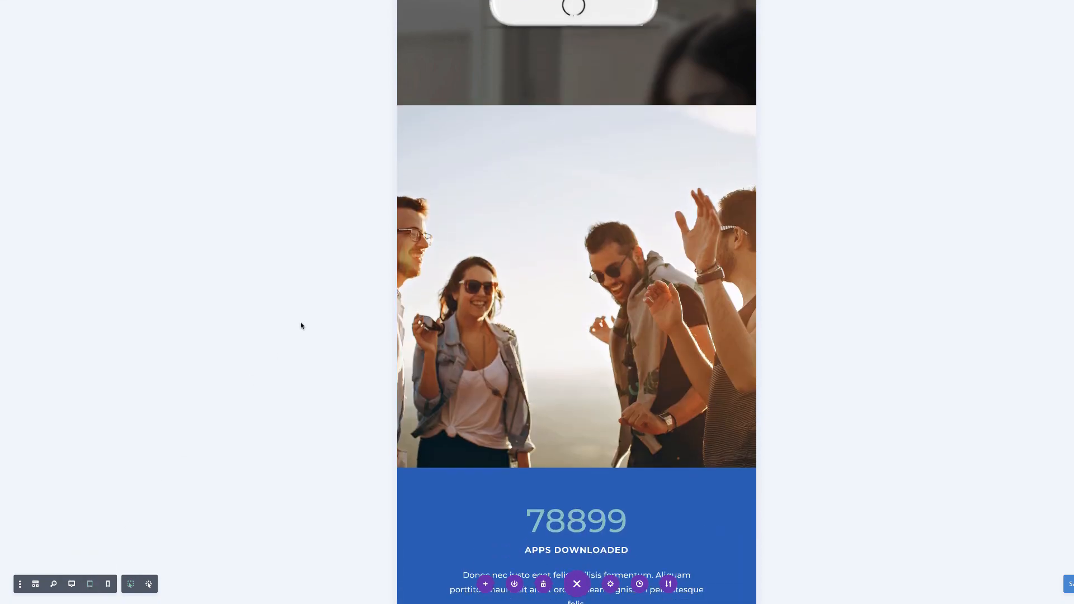
scroll(376, 365, "down", 4)
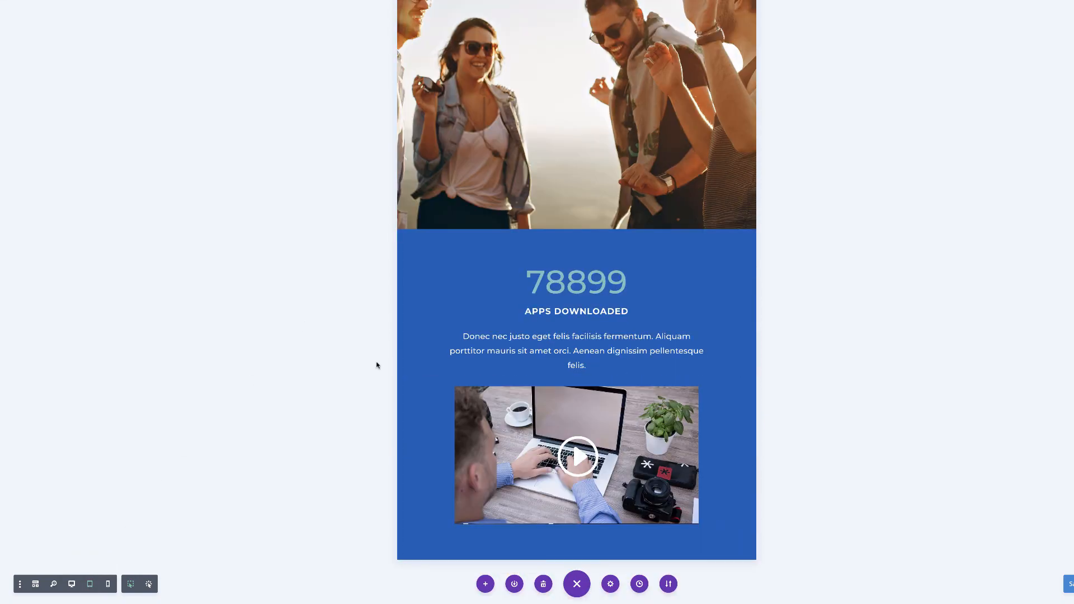
scroll(376, 365, "up", 10)
scroll(365, 380, "down", 5)
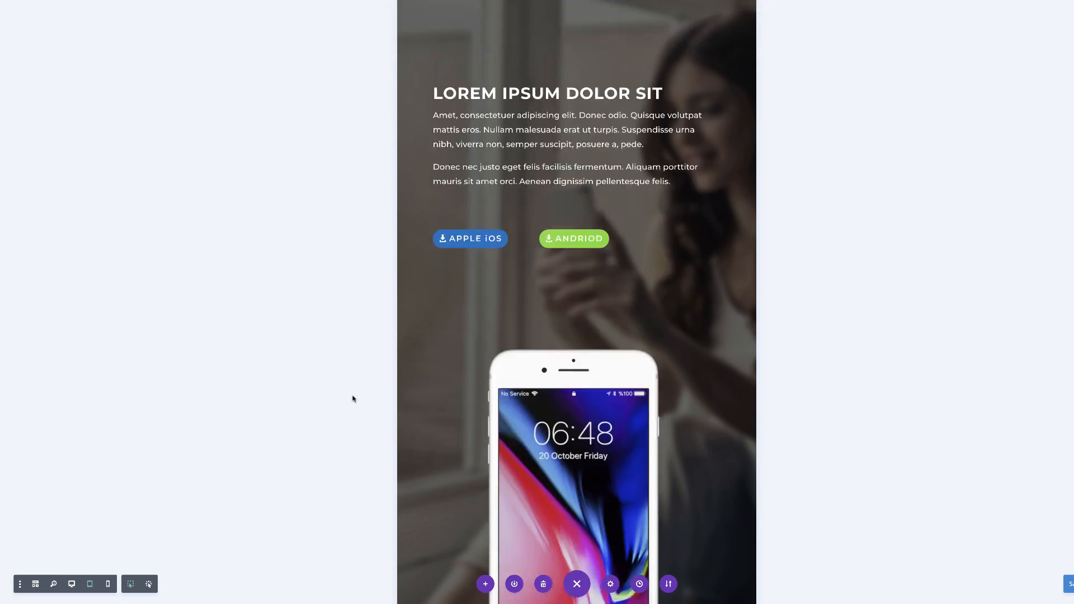
left_click(109, 584)
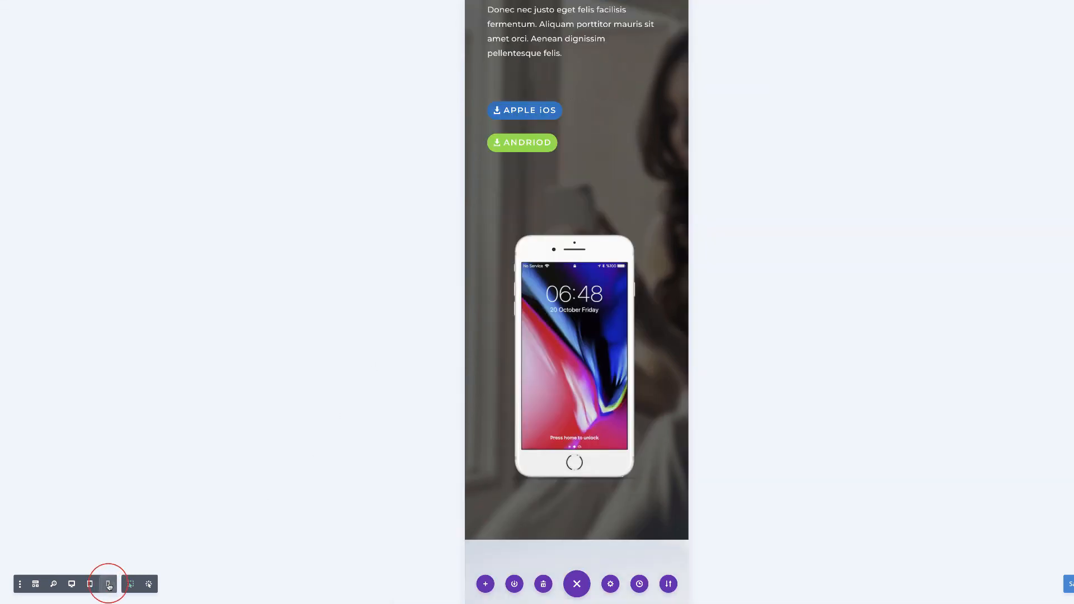
scroll(351, 421, "down", 10)
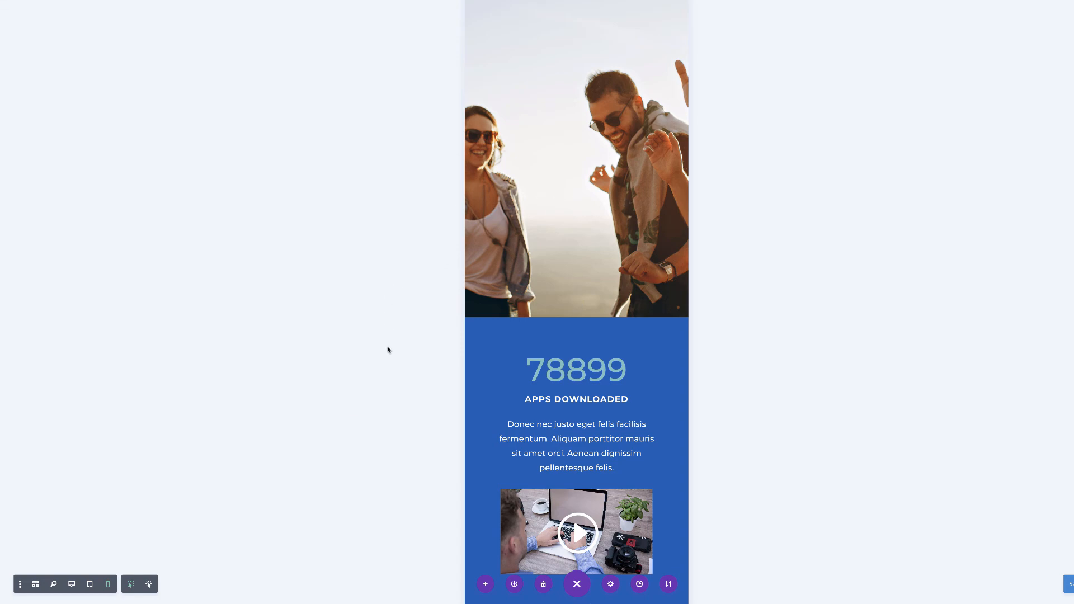
scroll(387, 350, "down", 1)
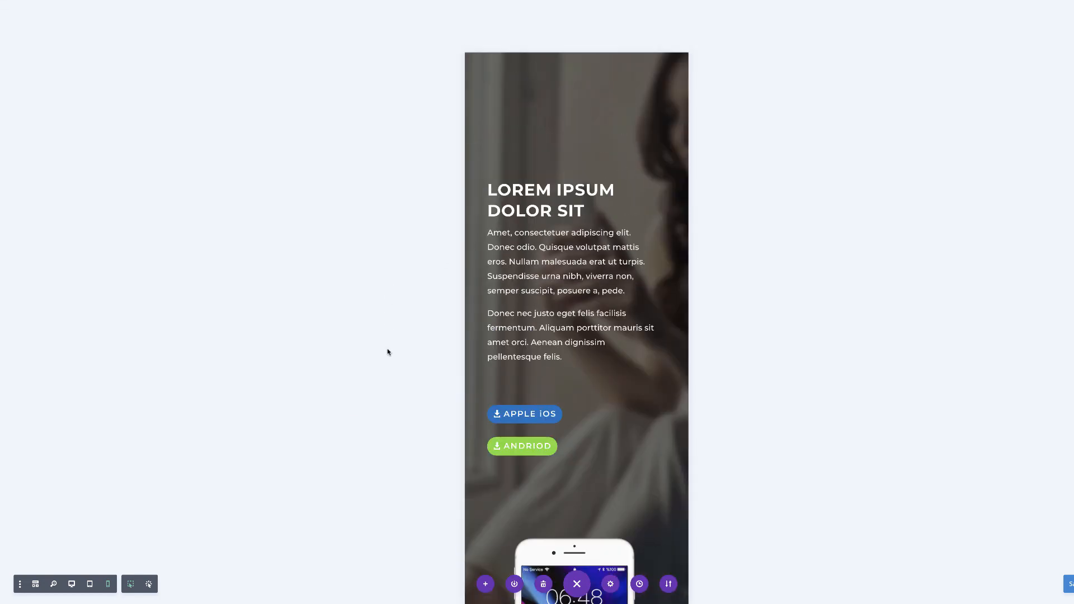
left_click(74, 584)
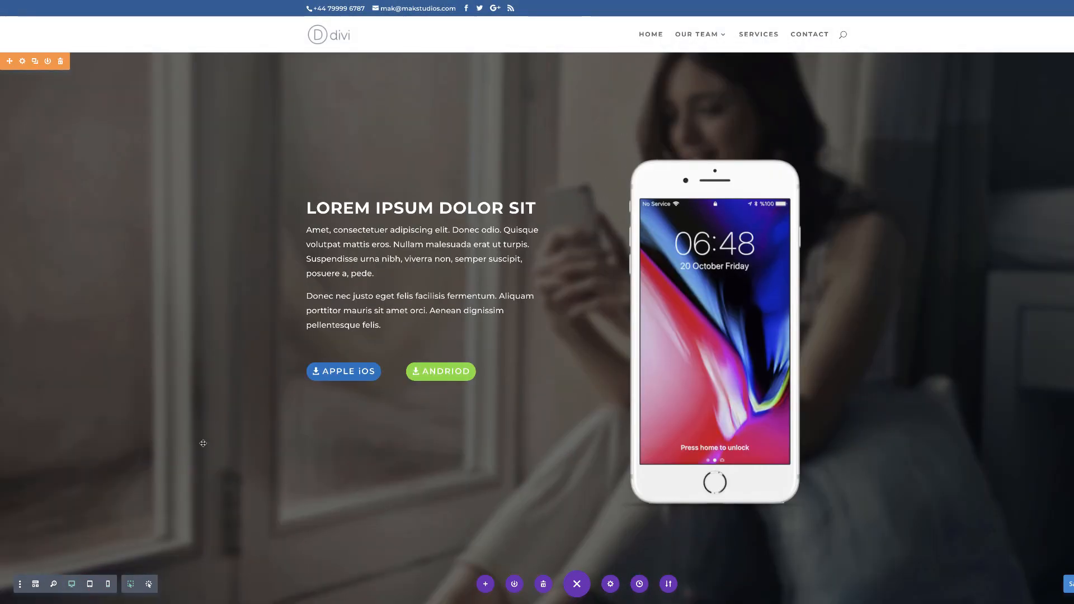
Step: Add a regular section below the photo and video section, with a single-column row containing a Call To Action module
scroll(239, 386, "down", 6)
scroll(238, 386, "down", 2)
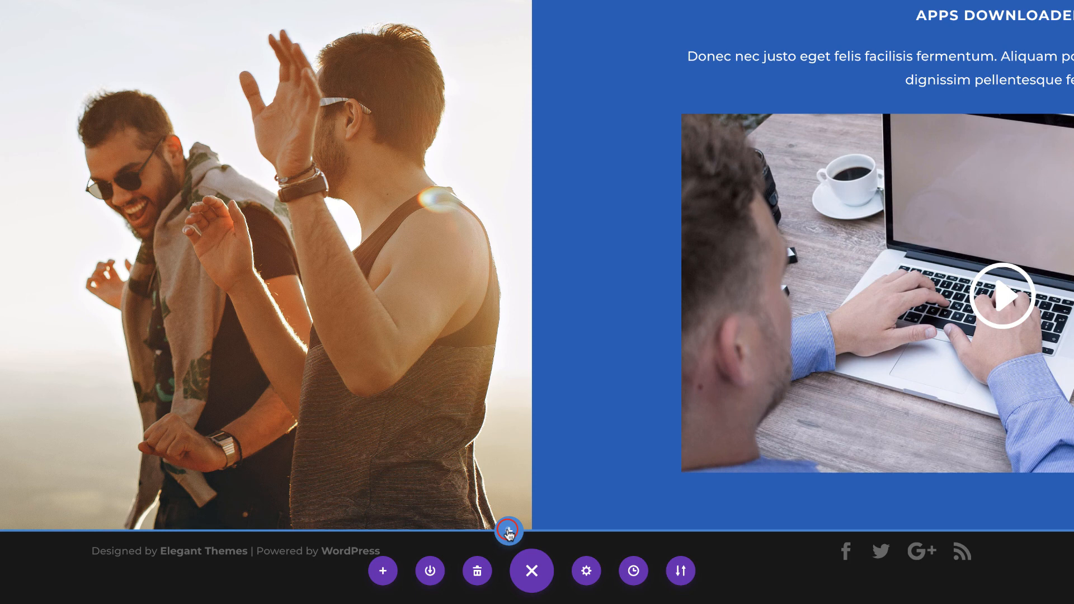
left_click(562, 559)
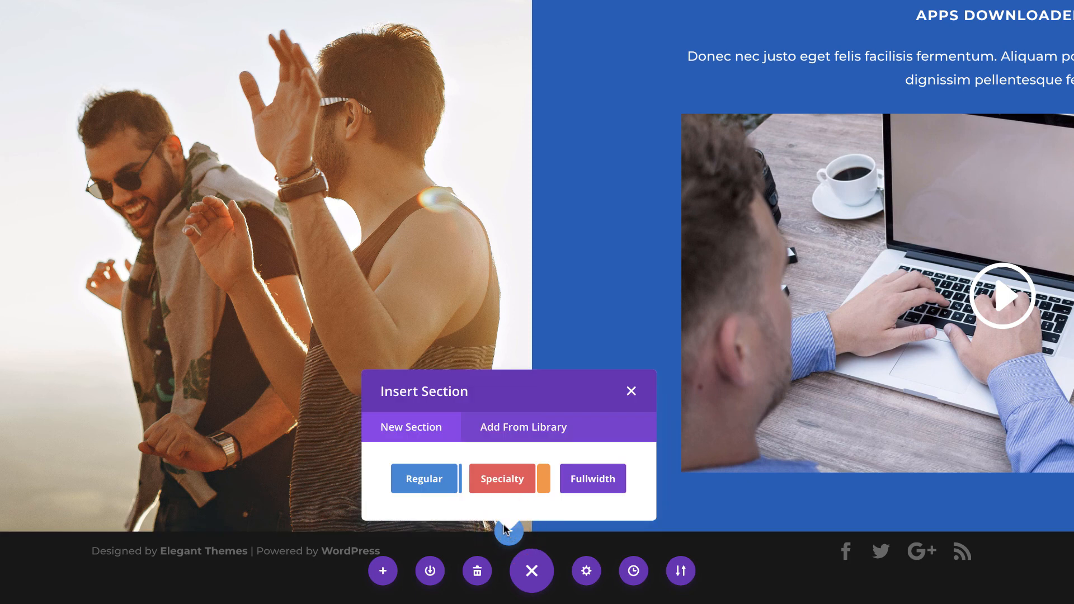
left_click(427, 484)
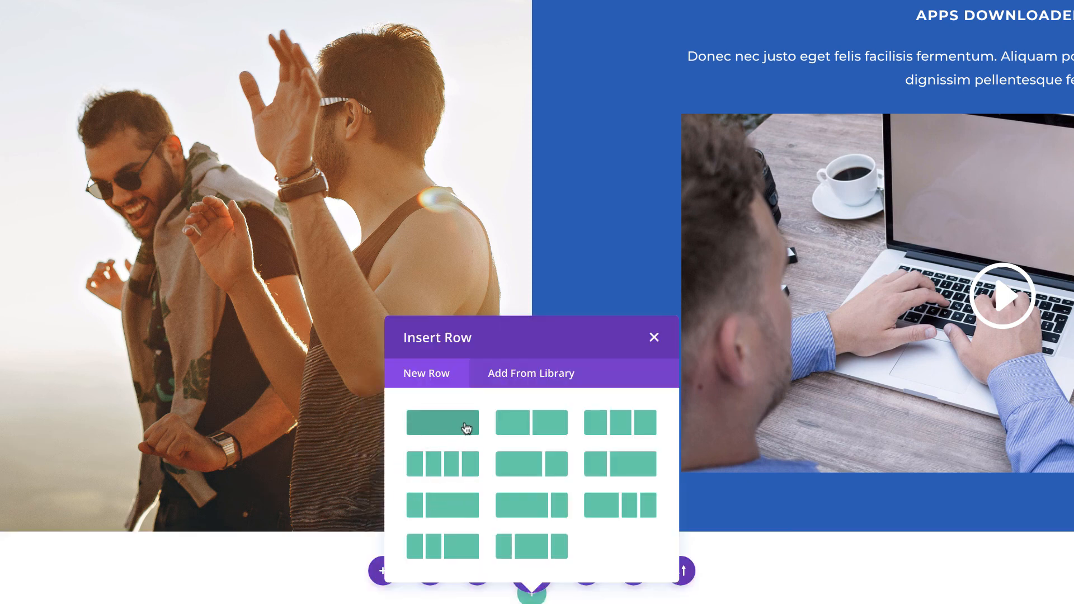
left_click(463, 426)
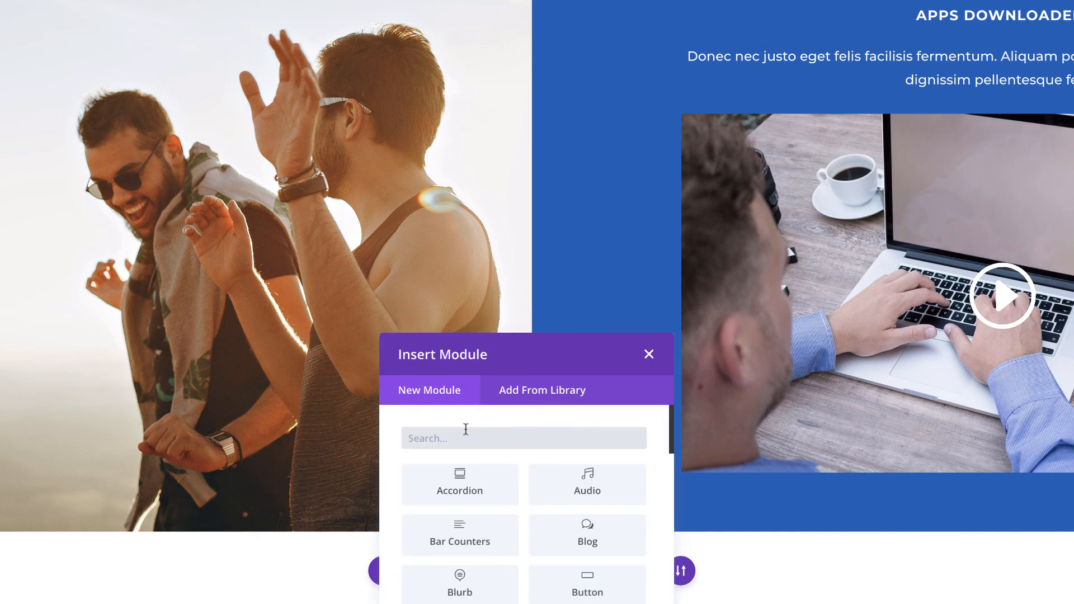
type("call")
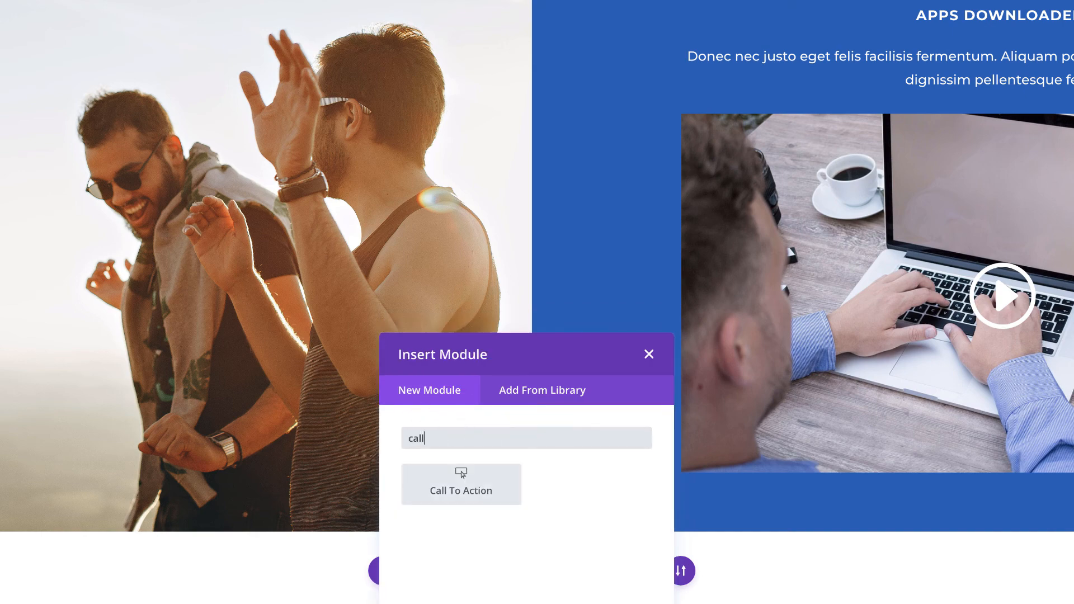
left_click(476, 488)
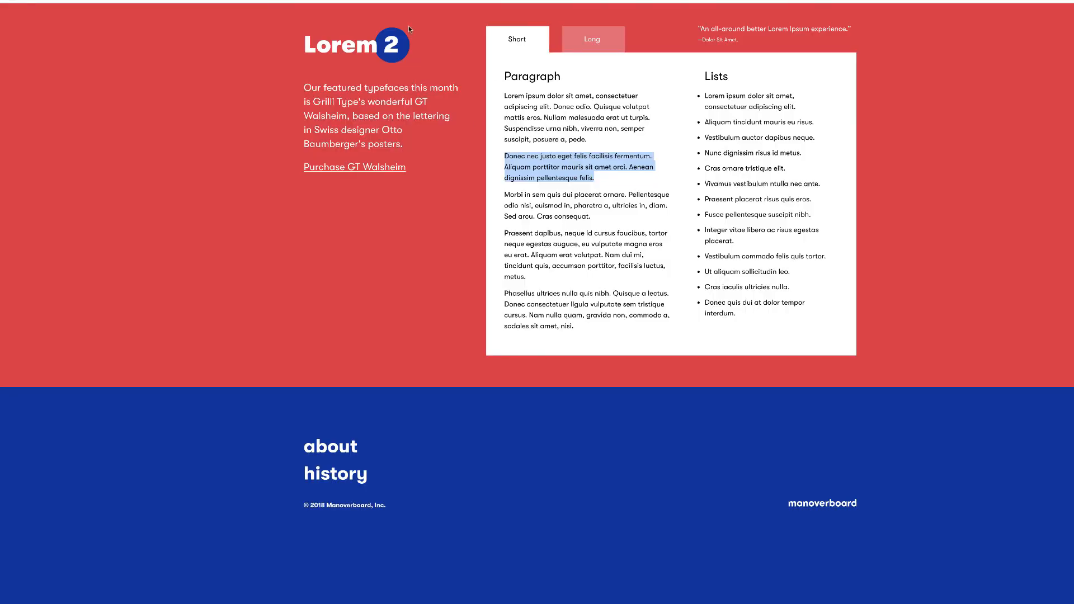
Step: Copy "Phasellus ultrices nulla quis nibh. Quisque a lectus. Donec consectetuer ligula vulputate sem tristique cursus." from the Lorem 2 page into the module's content
left_click(623, 294)
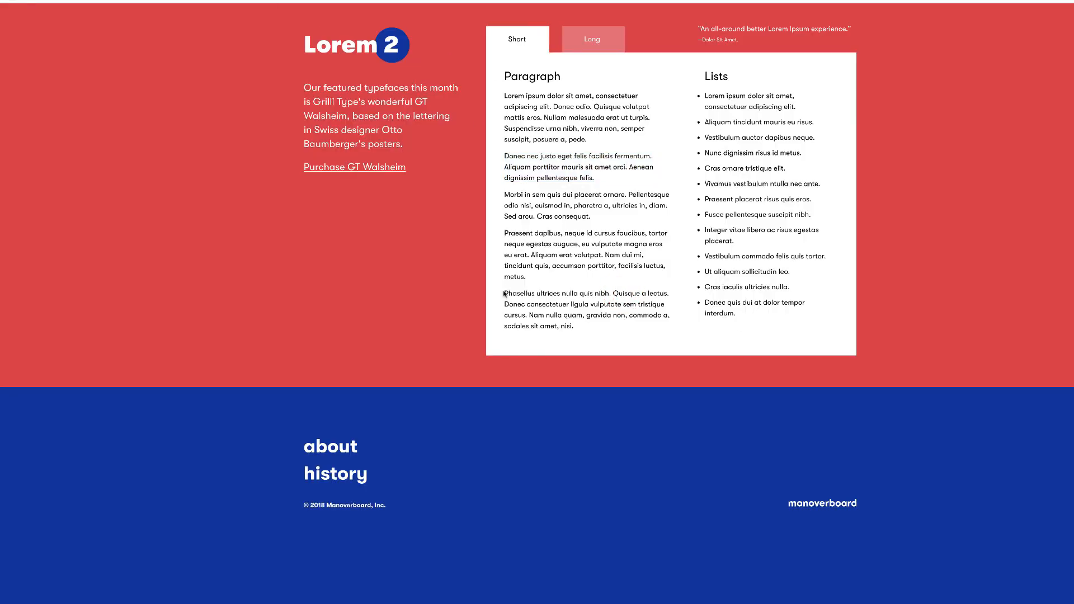
left_click_drag(505, 294, 529, 314)
key("ctrl+c")
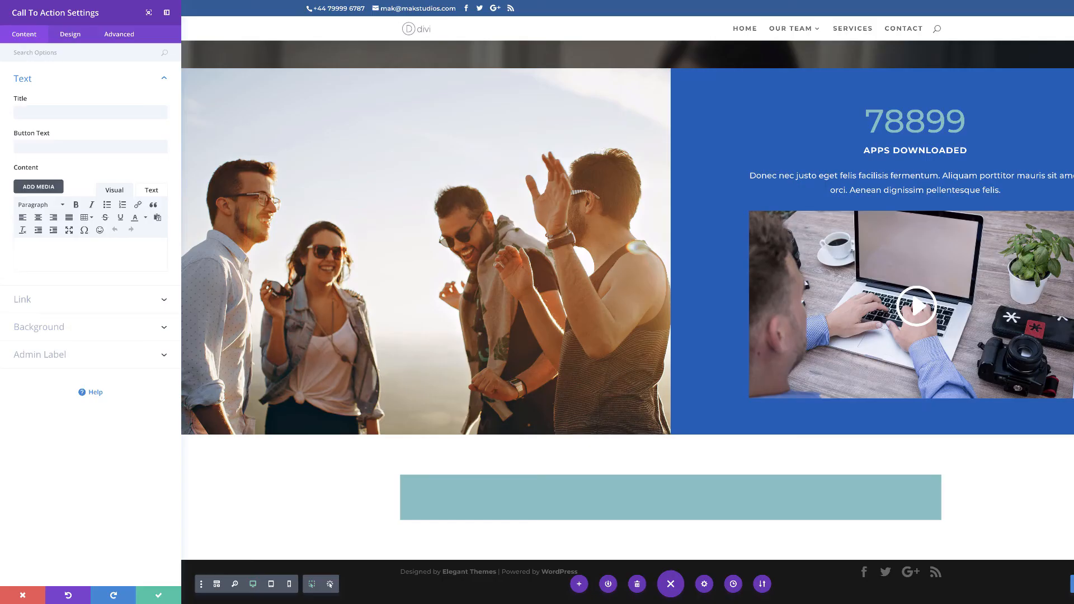
left_click(114, 256)
key("ctrl+v")
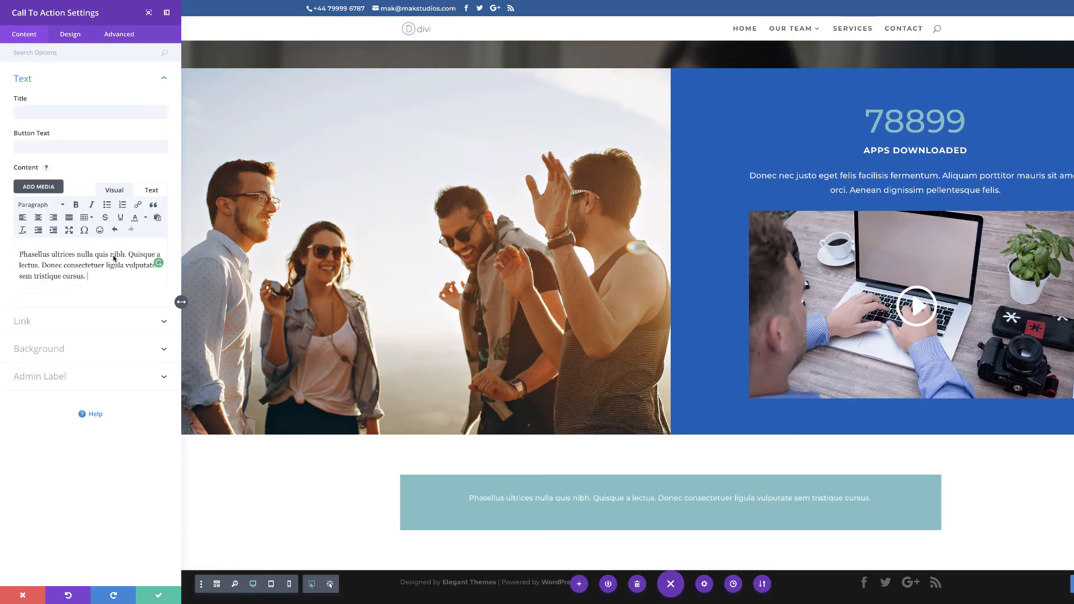
Step: Title the call to action "JOIN OUR NEWSLETTER" and set its button text to "JOIN NOW"
left_click(40, 113)
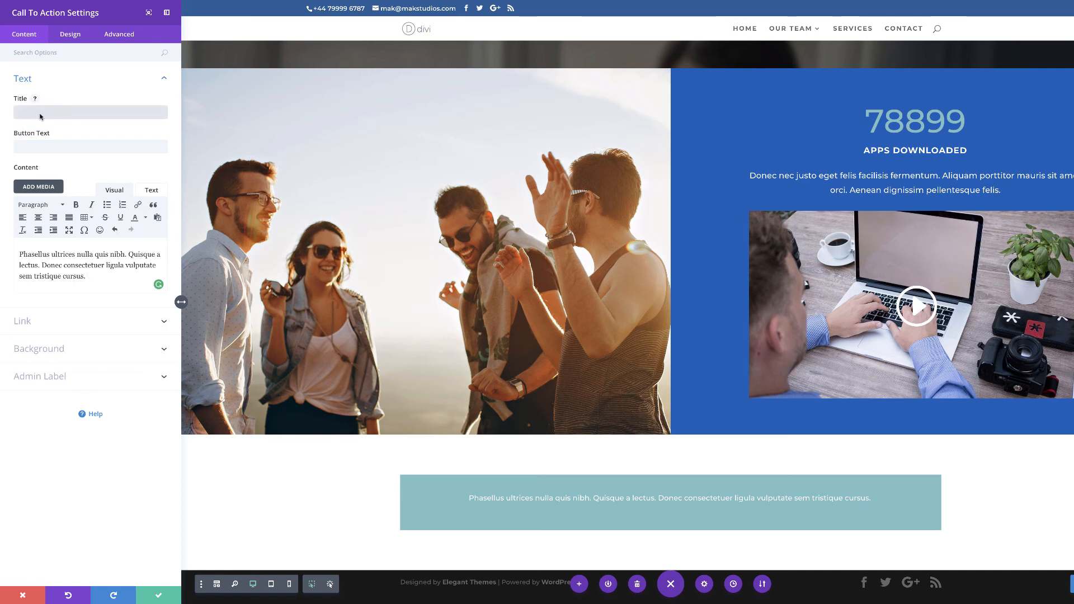
type("JOIN OUR NEWSLETTER")
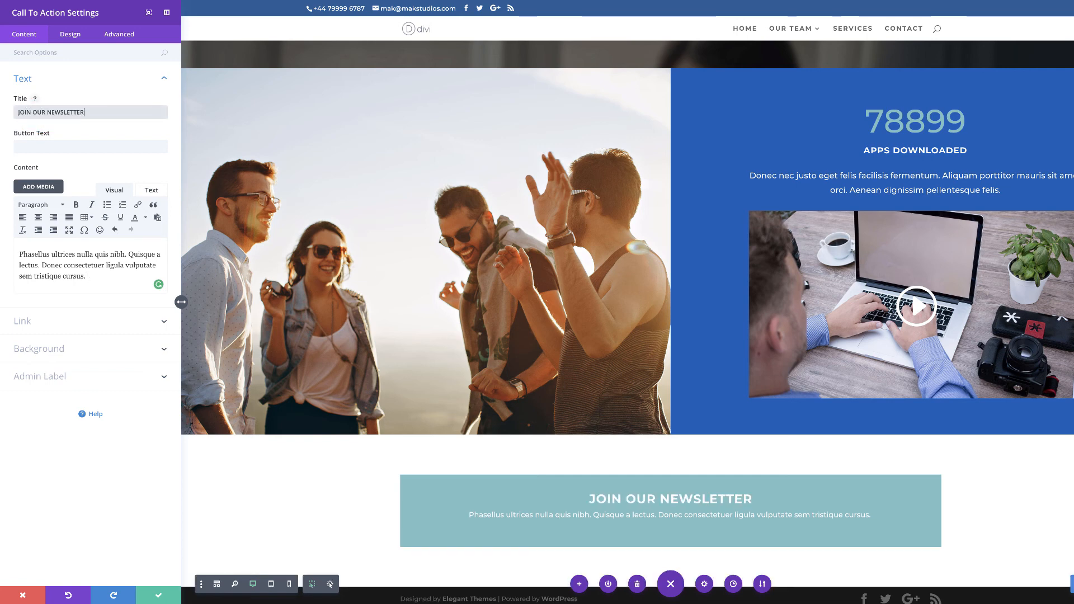
left_click(49, 146)
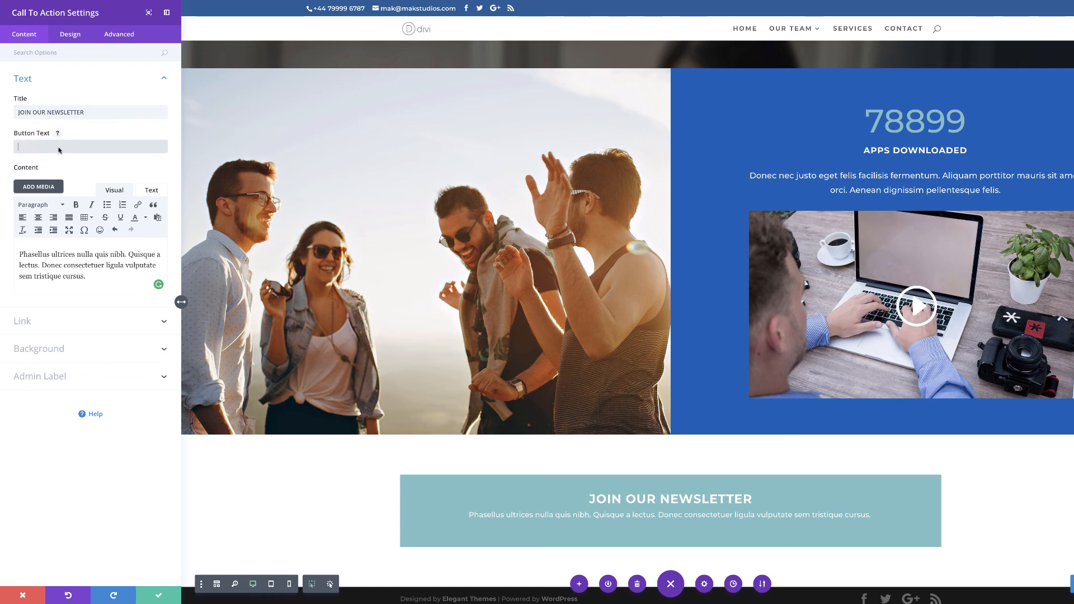
type("JOIN NOW")
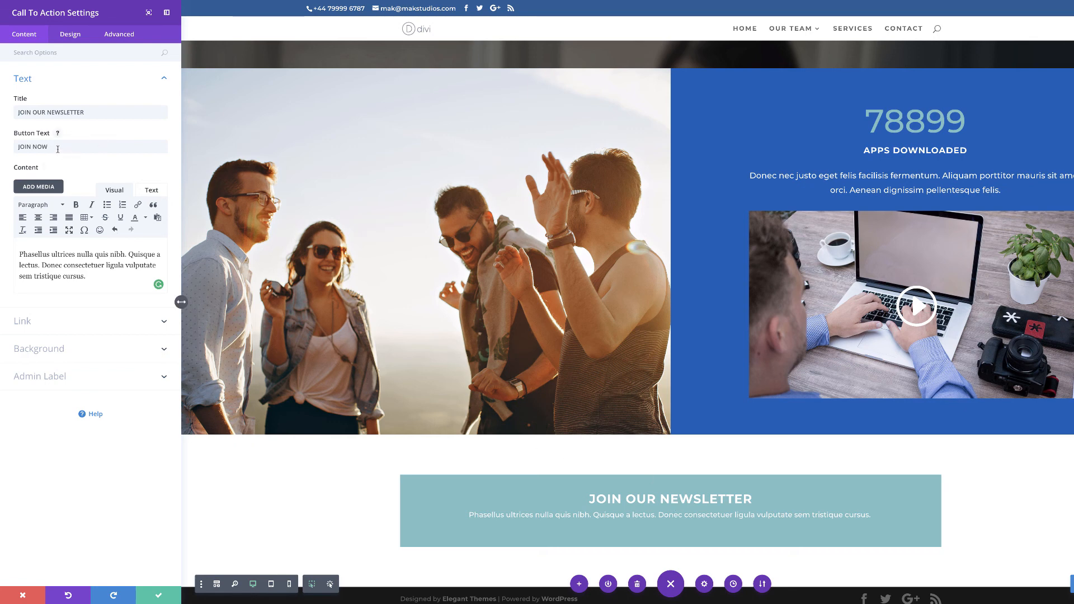
Step: Set the call to action's button URL to #, and save the module
left_click(34, 321)
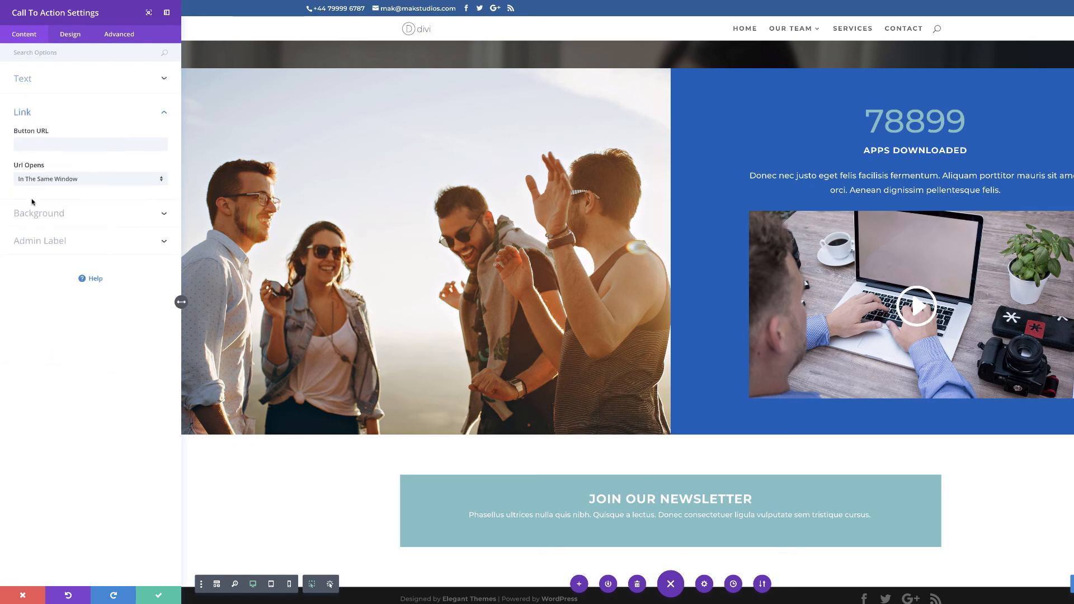
left_click(37, 146)
type("#")
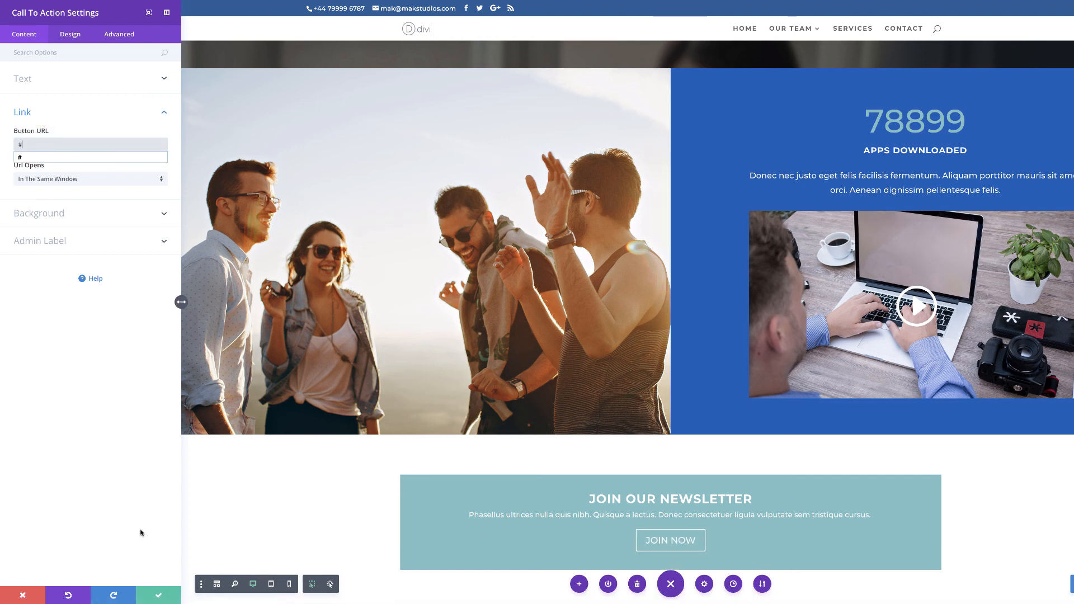
left_click(158, 598)
Step: Give the newsletter section a near-black background color, and save the section settings
scroll(187, 546, "down", 2)
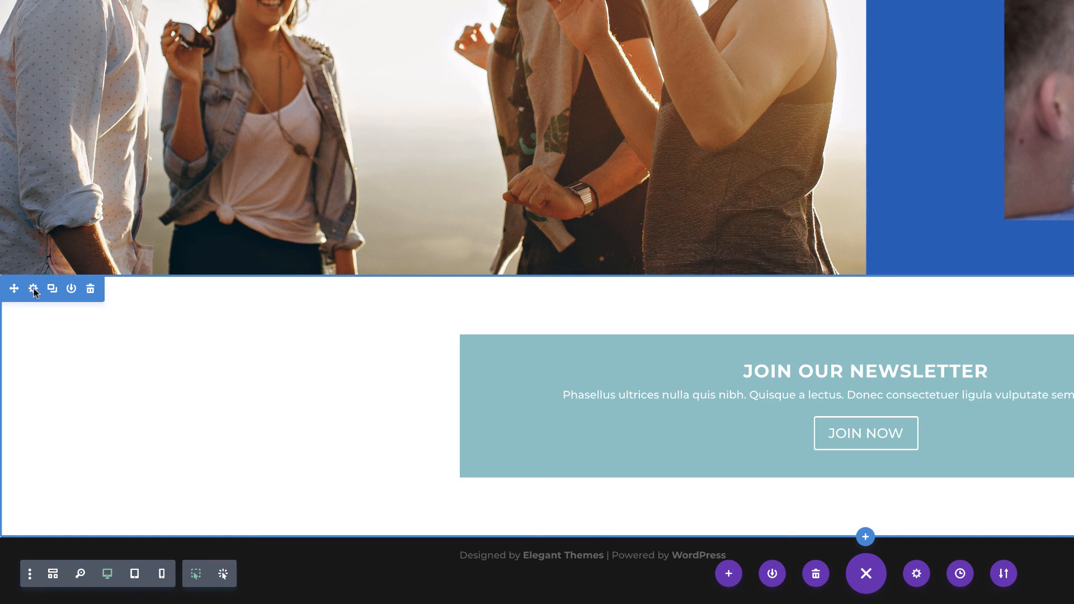
left_click(33, 289)
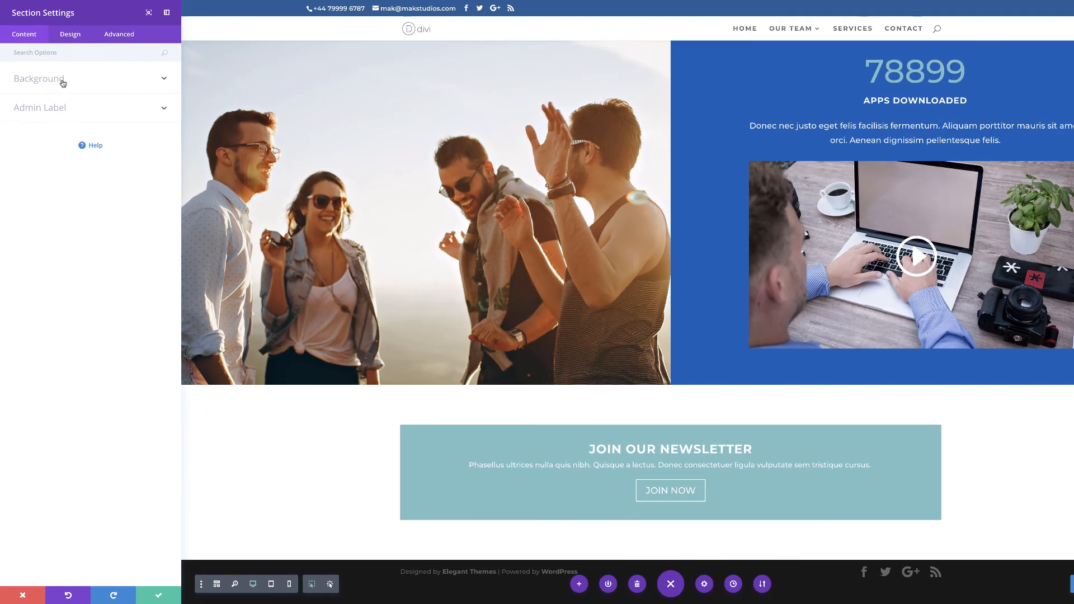
left_click(61, 79)
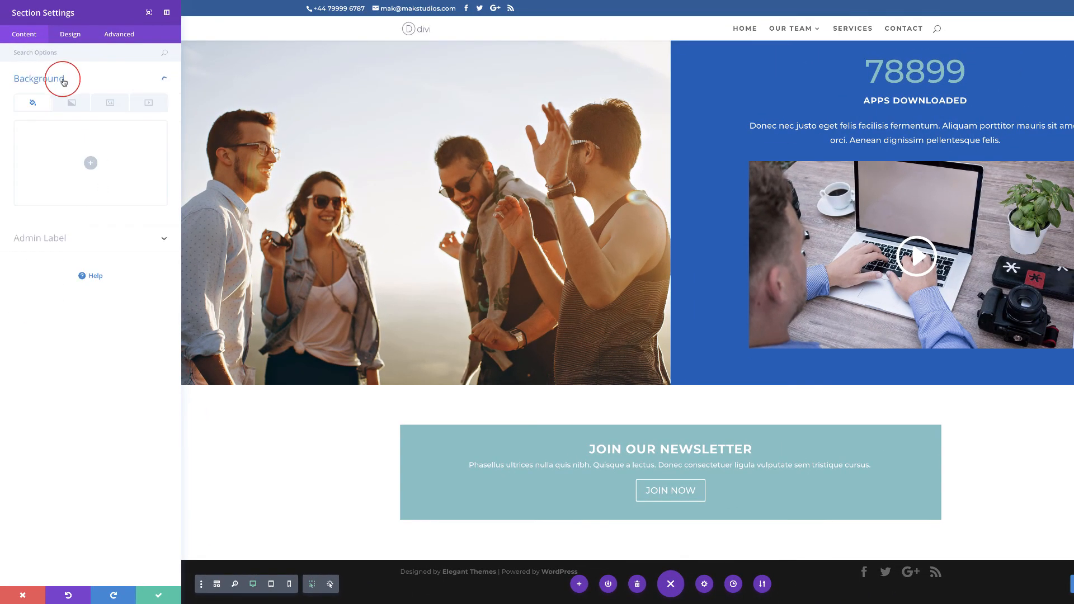
left_click(90, 162)
left_click_drag(35, 183, 15, 199)
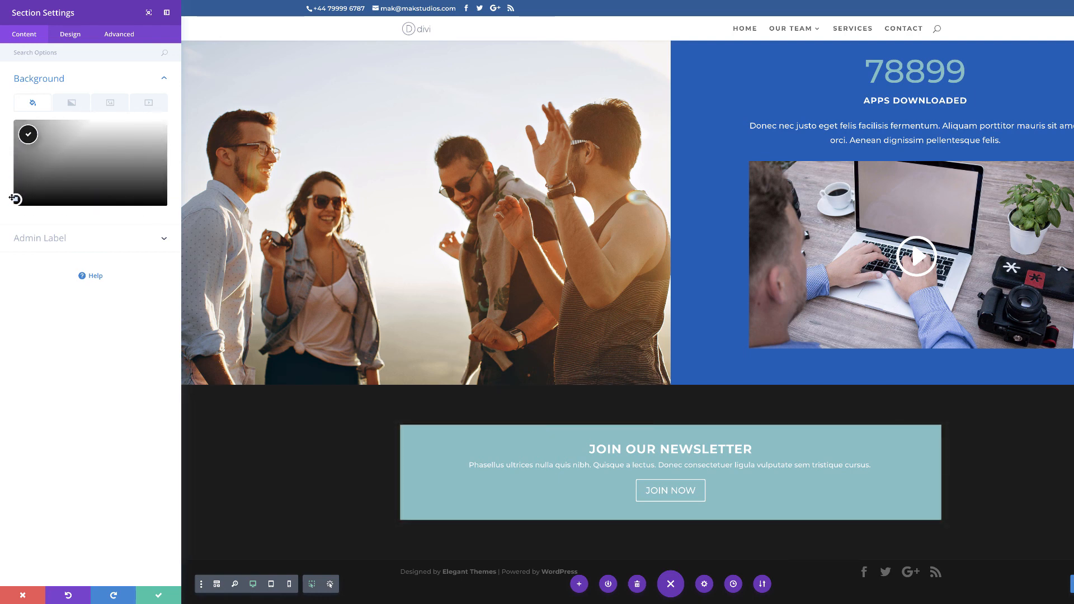
left_click(157, 597)
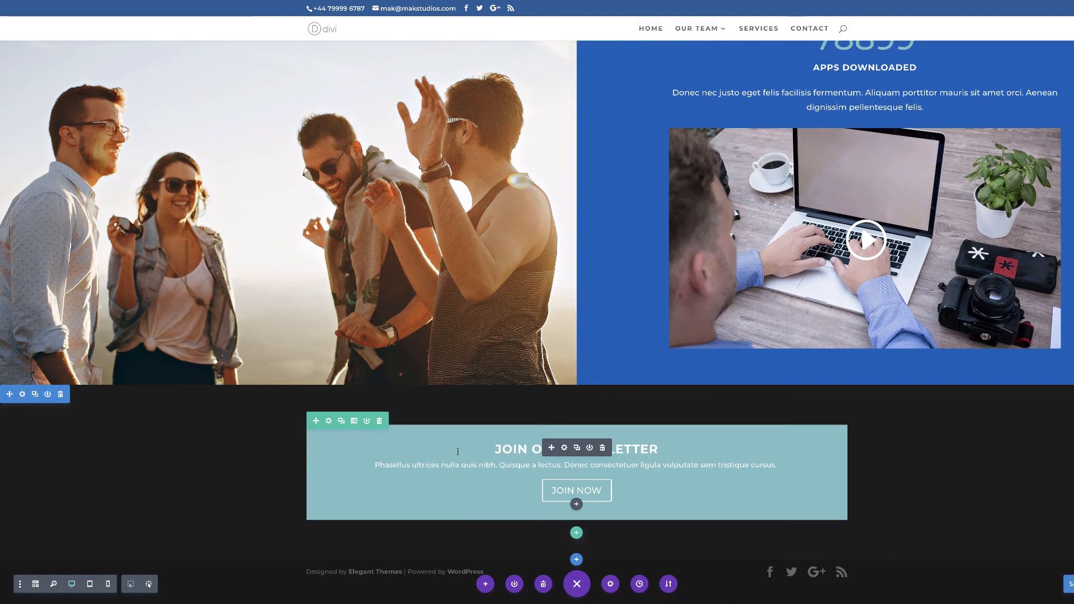
Step: Turn off the background color of the JOIN OUR NEWSLETTER call to action module
left_click(565, 448)
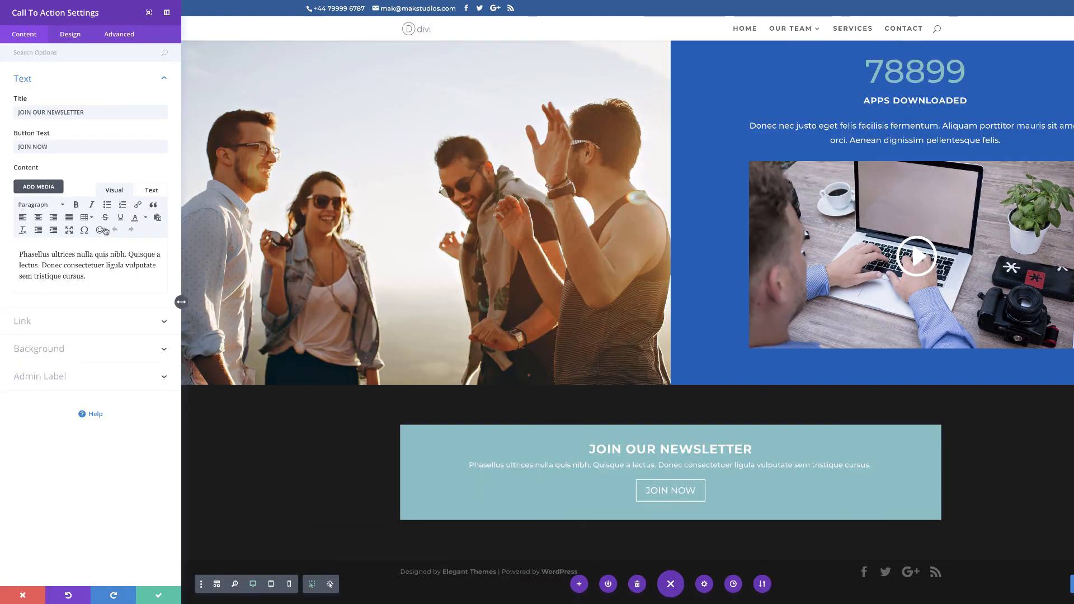
left_click(67, 351)
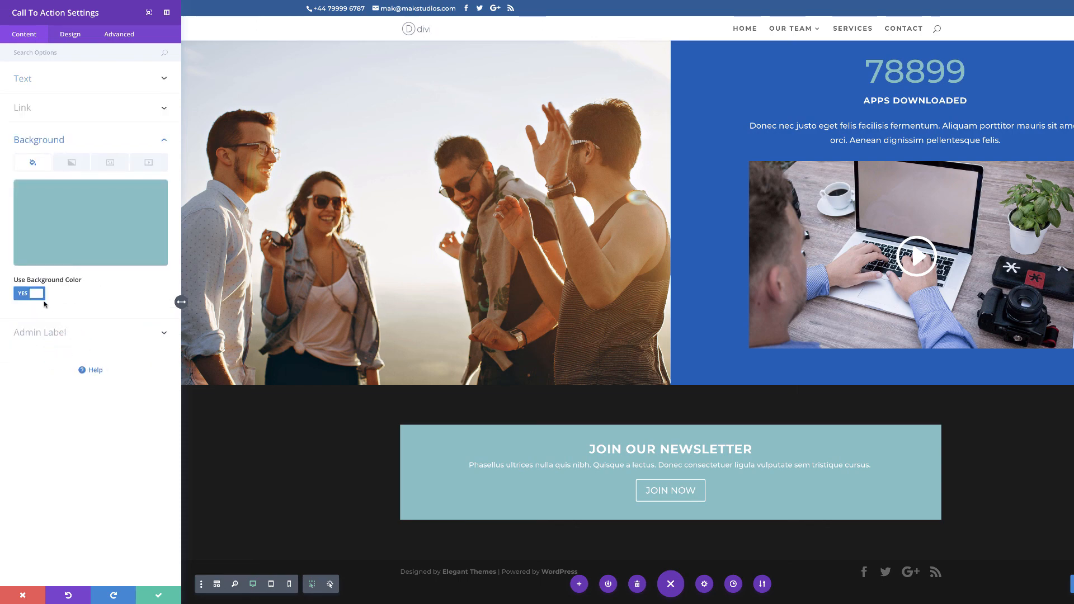
left_click(22, 295)
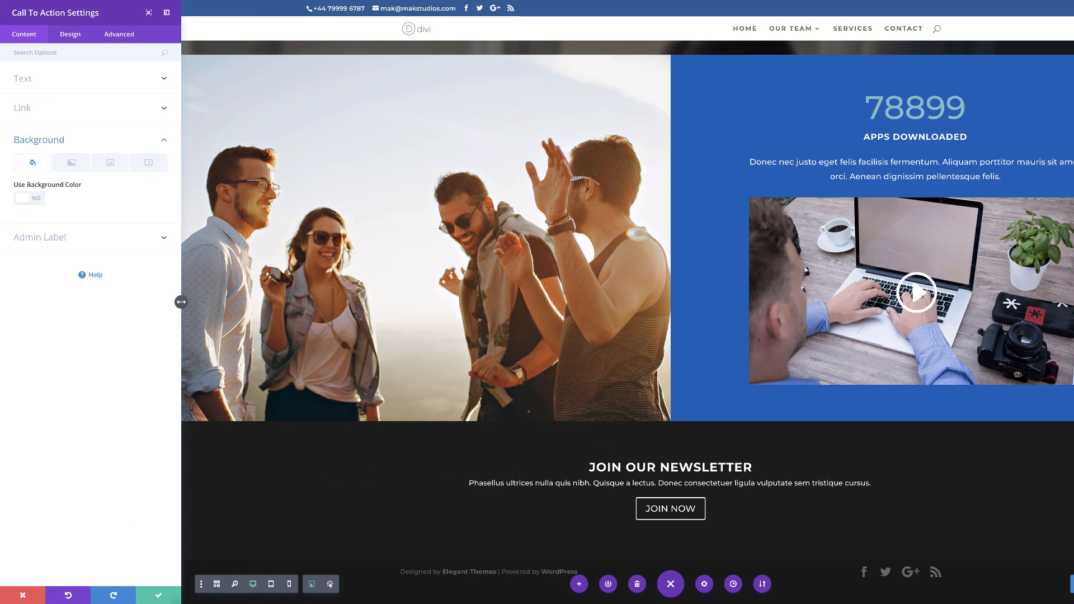
left_click(104, 139)
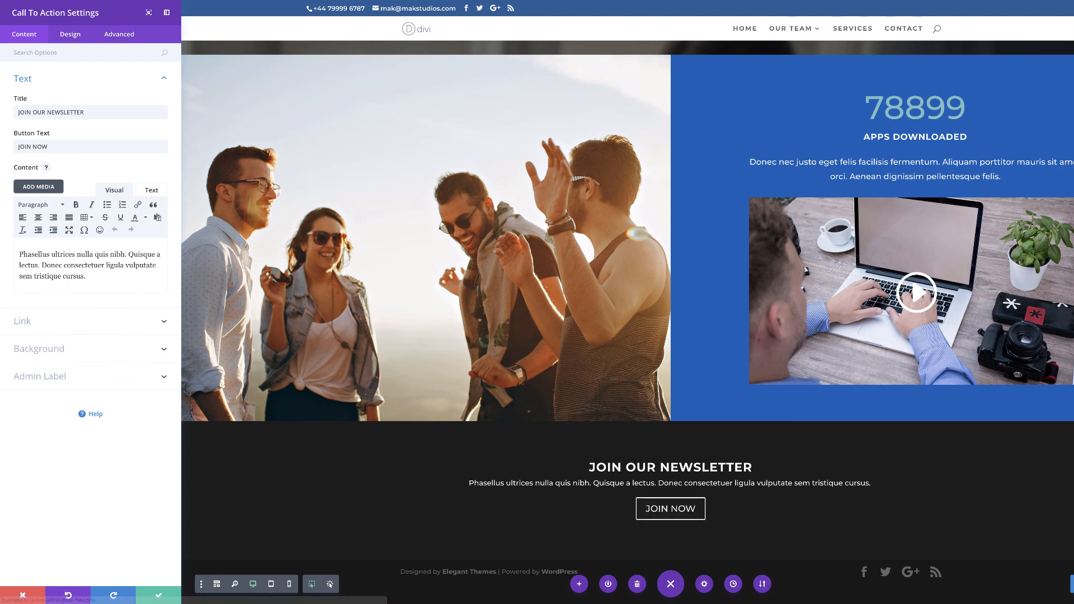
Step: Enable custom styles for the JOIN NOW button, with an 18px text size and 2px letter spacing
left_click(76, 36)
left_click(39, 163)
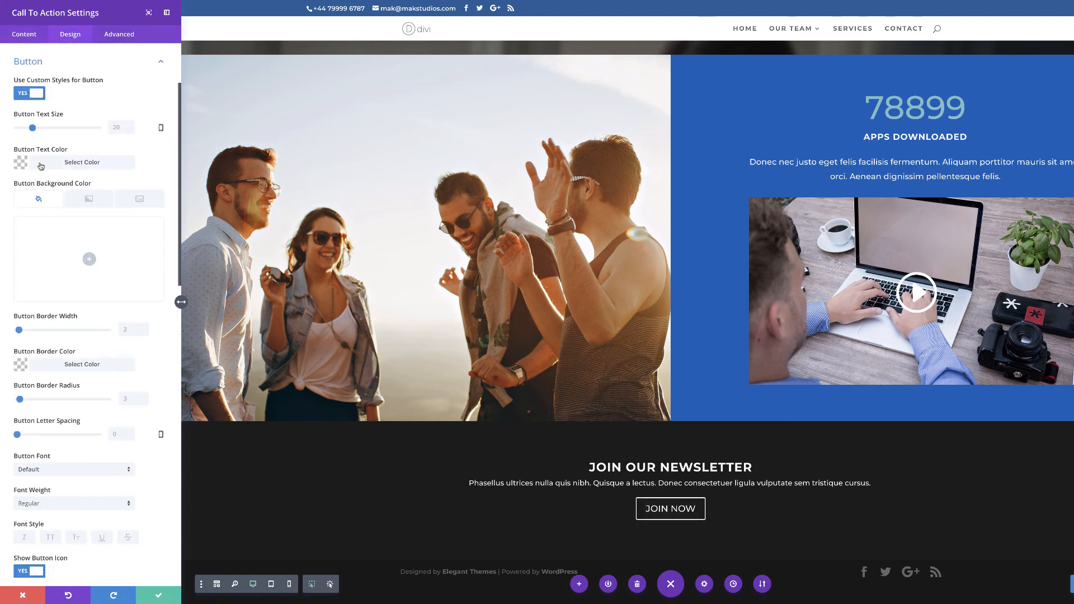
left_click_drag(32, 128, 31, 131)
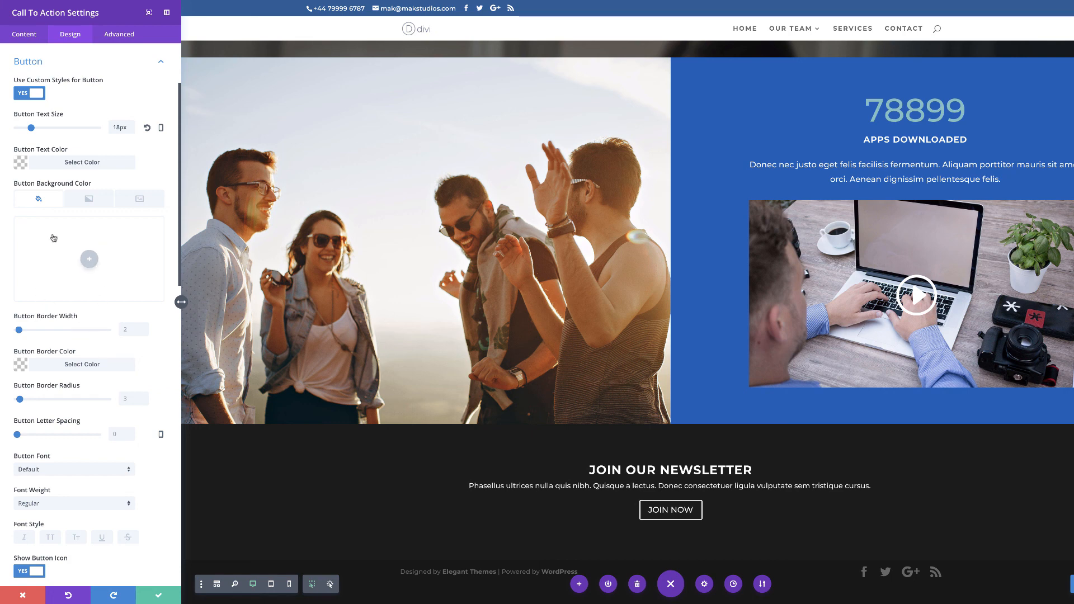
scroll(142, 353, "down", 2)
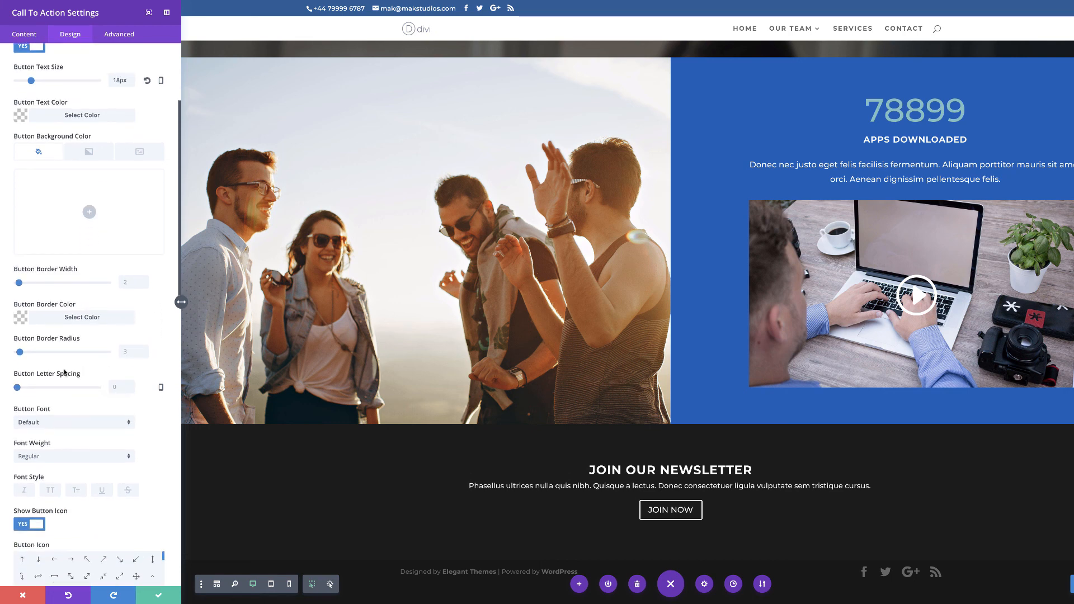
left_click_drag(17, 387, 19, 388)
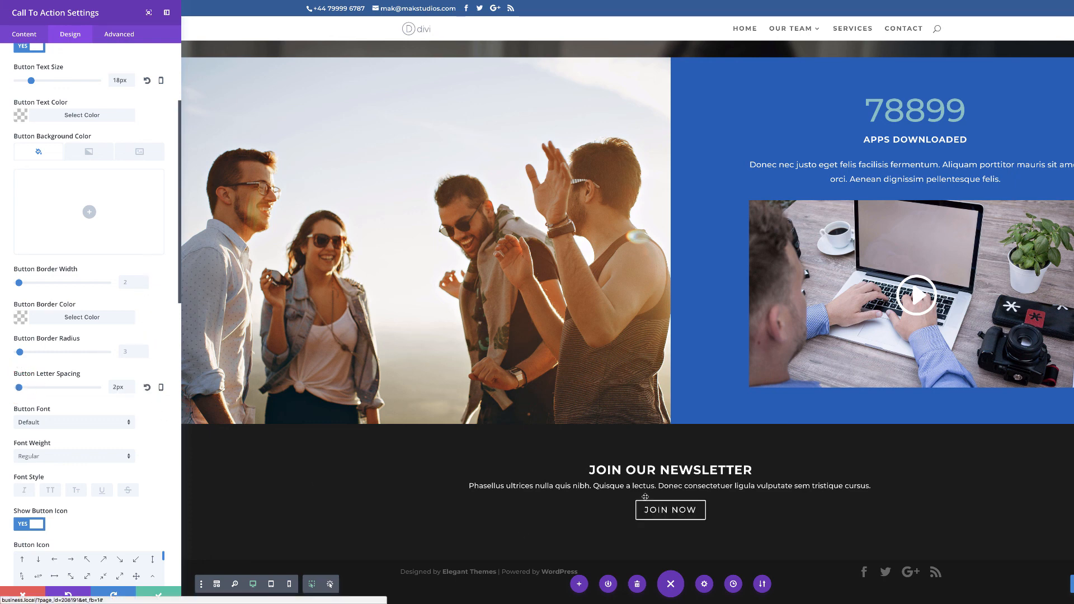
Step: Round the JOIN NOW button with a 46px border radius, and save the module
scroll(454, 293, "up", 1)
scroll(455, 293, "up", 6)
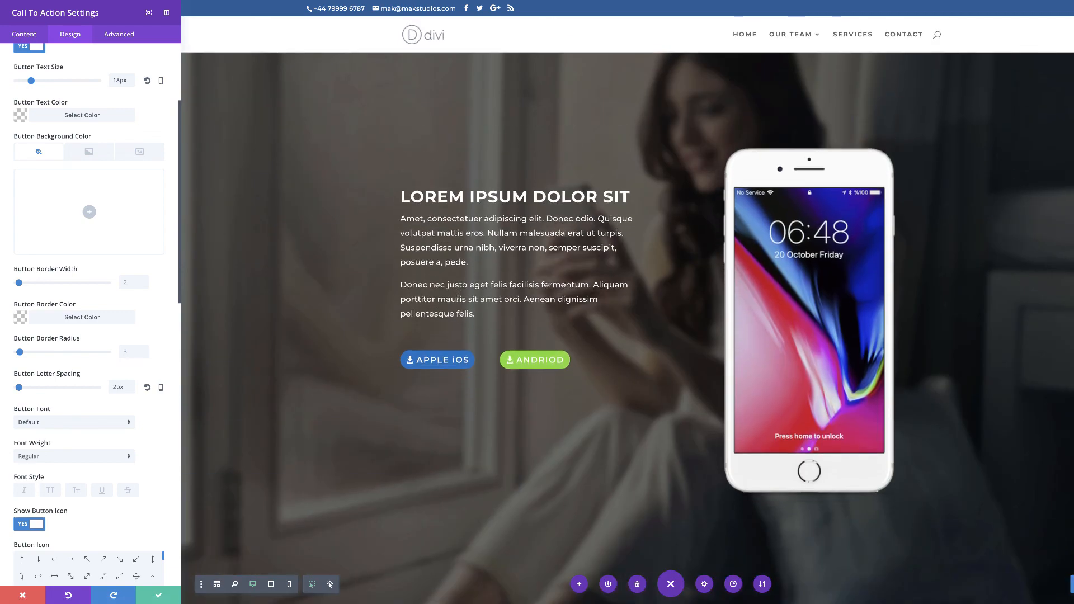
scroll(436, 145, "down", 5)
scroll(380, 468, "down", 3)
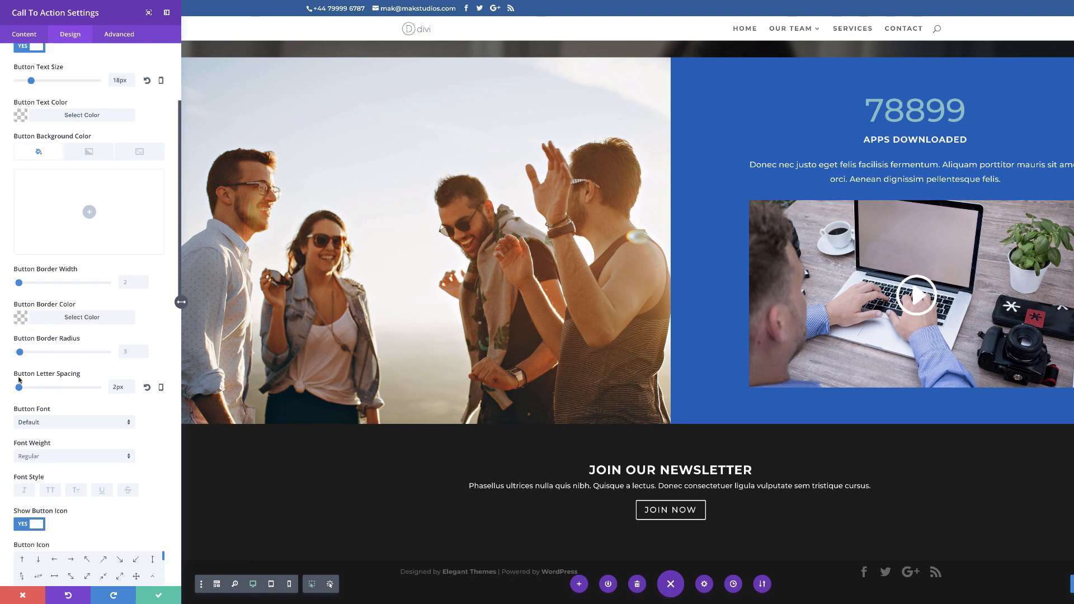
left_click_drag(19, 352, 57, 352)
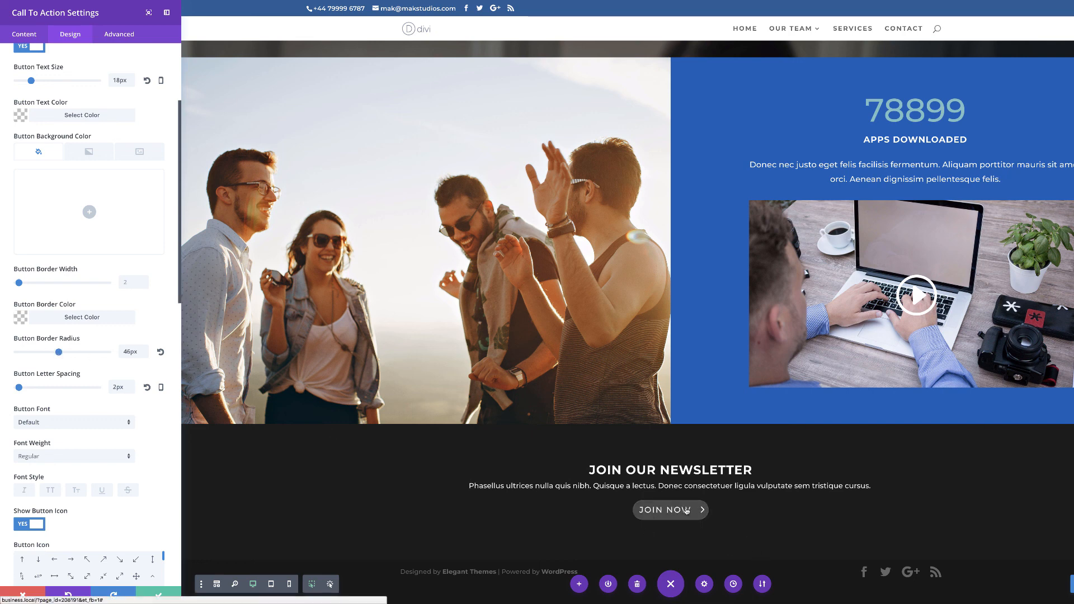
scroll(177, 300, "down", 1)
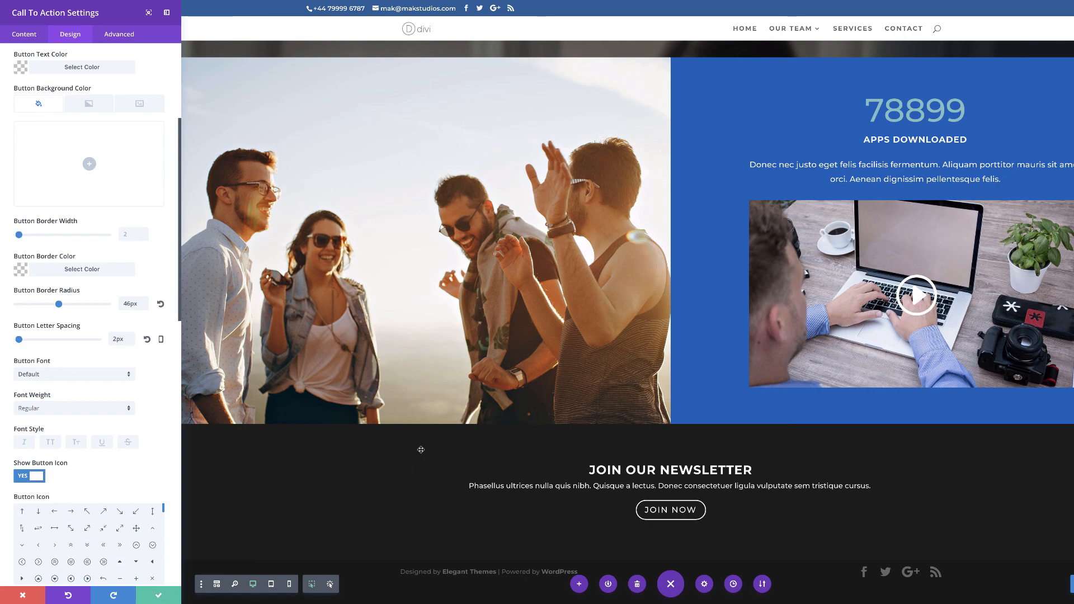
left_click(158, 595)
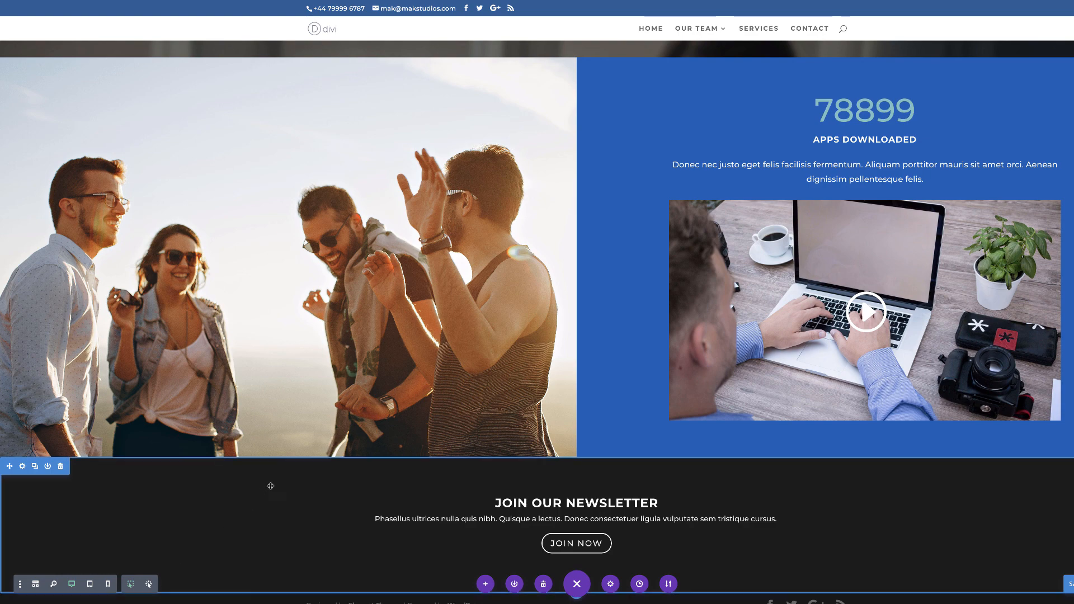
Step: Increase the newsletter section's top and bottom padding directly on the page
left_click_drag(352, 460, 354, 479)
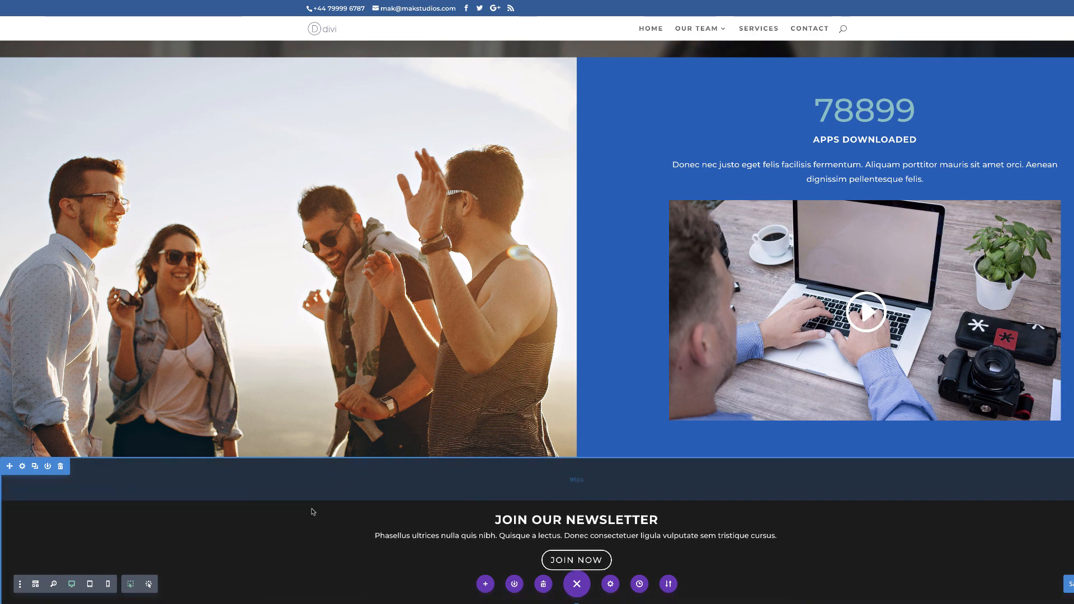
scroll(335, 506, "down", 2)
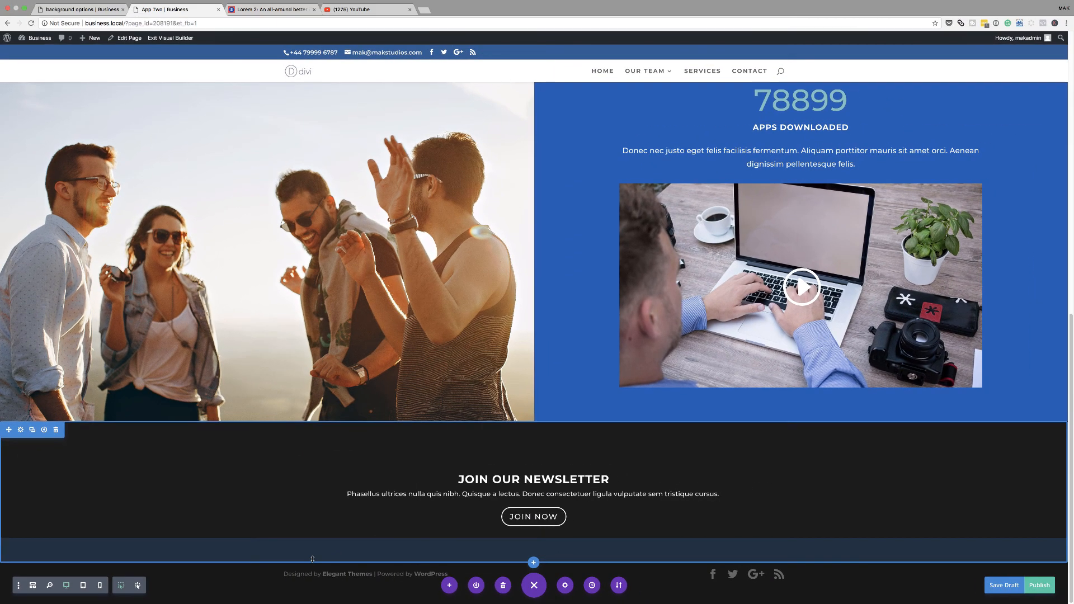
left_click_drag(319, 555, 316, 575)
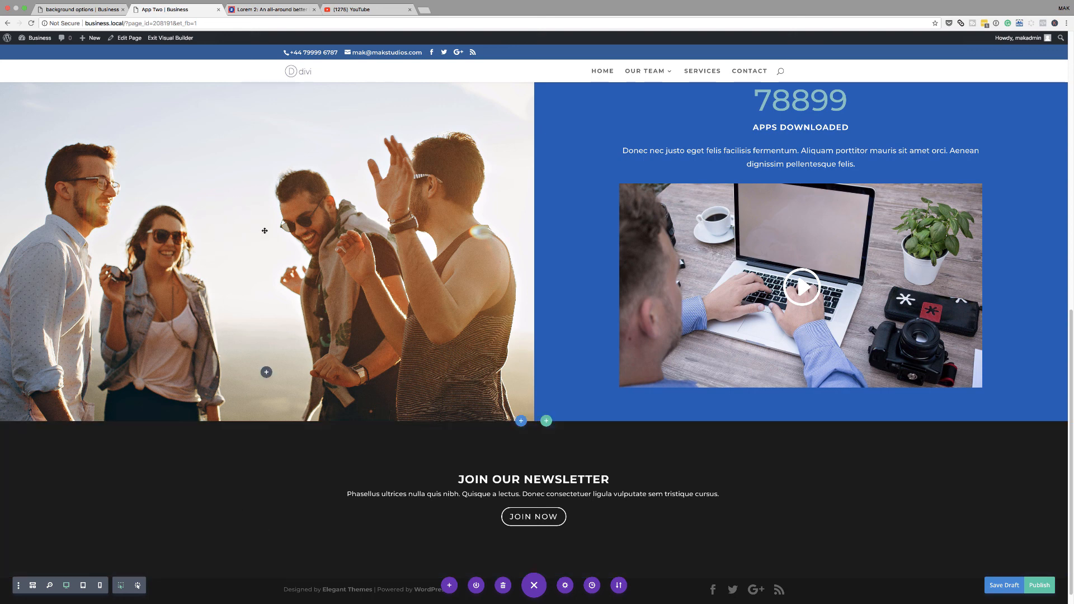
Step: Set the call to action title's line height to 1.3em, save the module, and publish the page
scroll(266, 233, "up", 1)
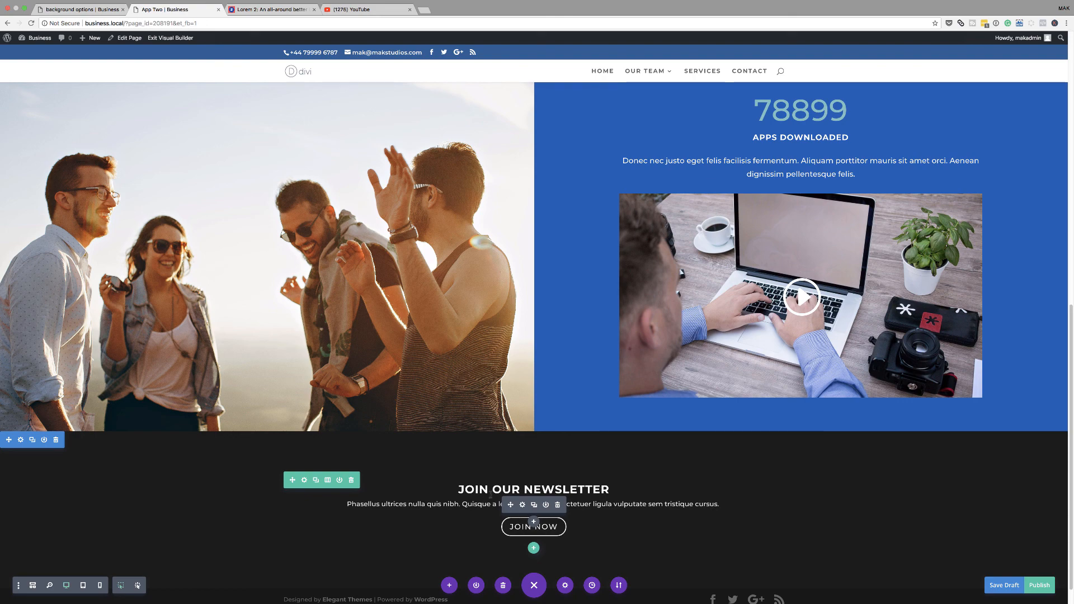
left_click(522, 505)
left_click(66, 76)
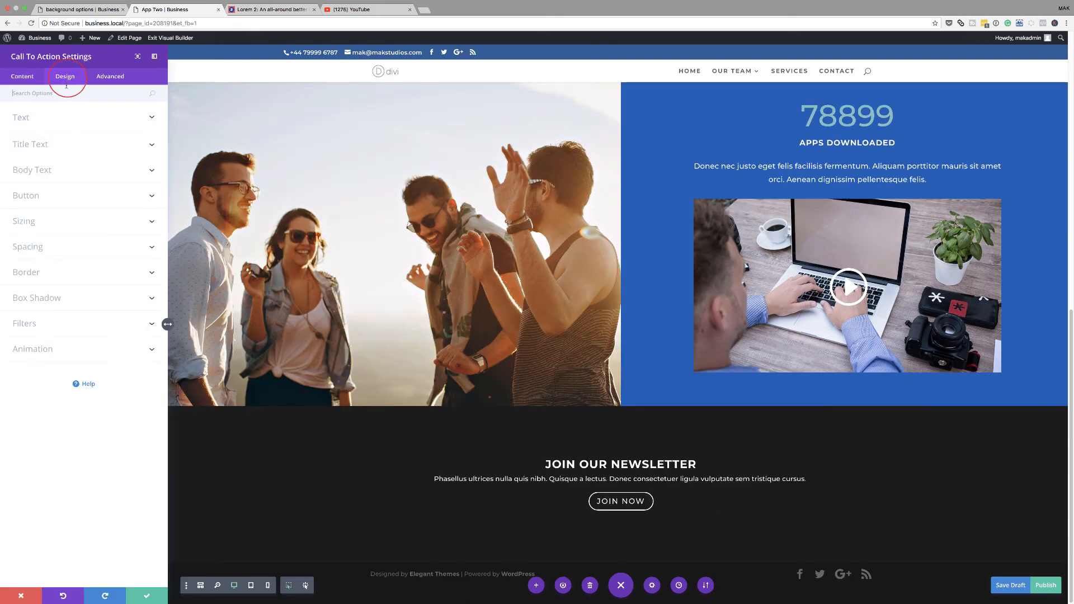
left_click(34, 118)
left_click(44, 295)
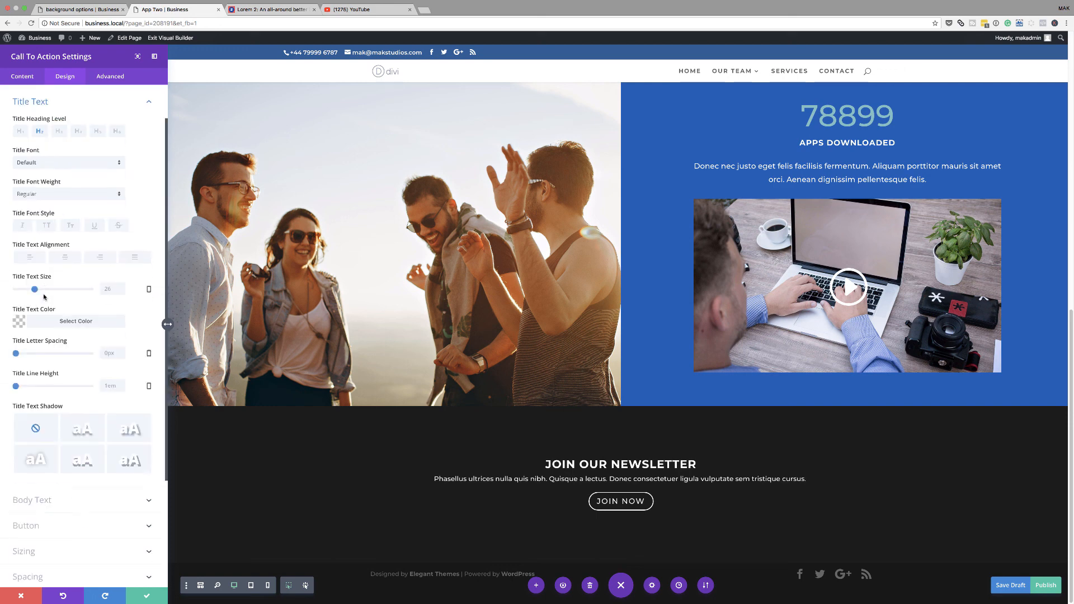
left_click(26, 386)
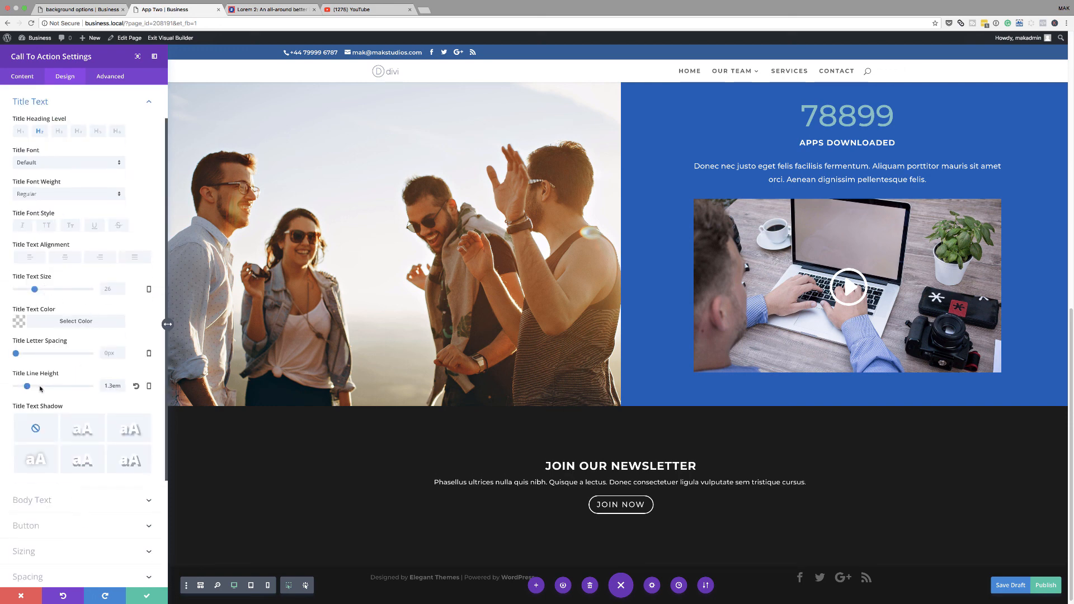
left_click(146, 596)
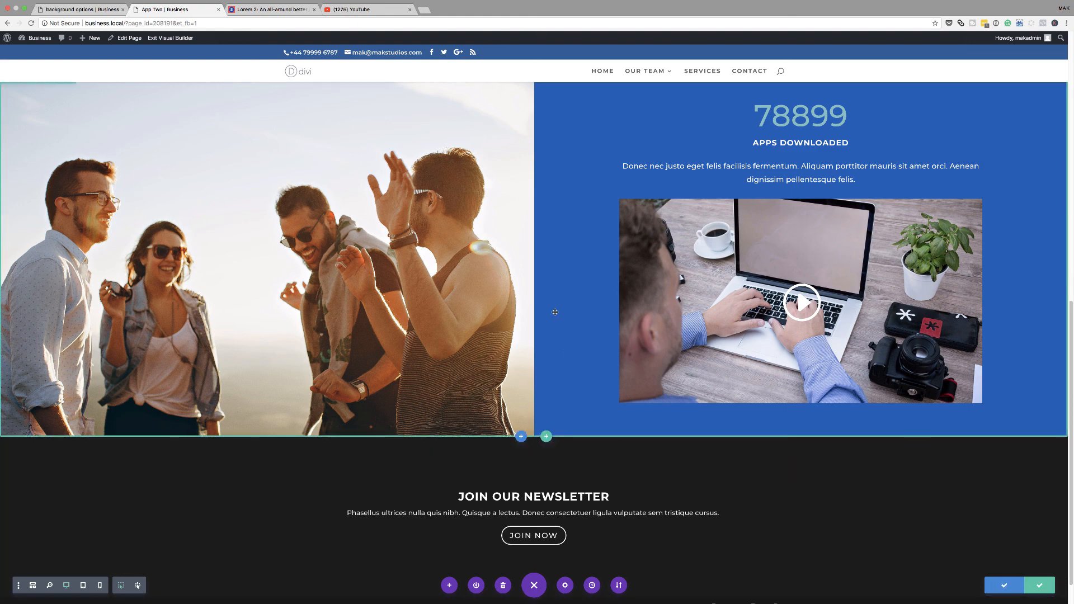
Step: Exit the visual builder and review the published landing page from the phone section down to the footer
scroll(385, 336, "up", 5)
scroll(385, 336, "up", 5)
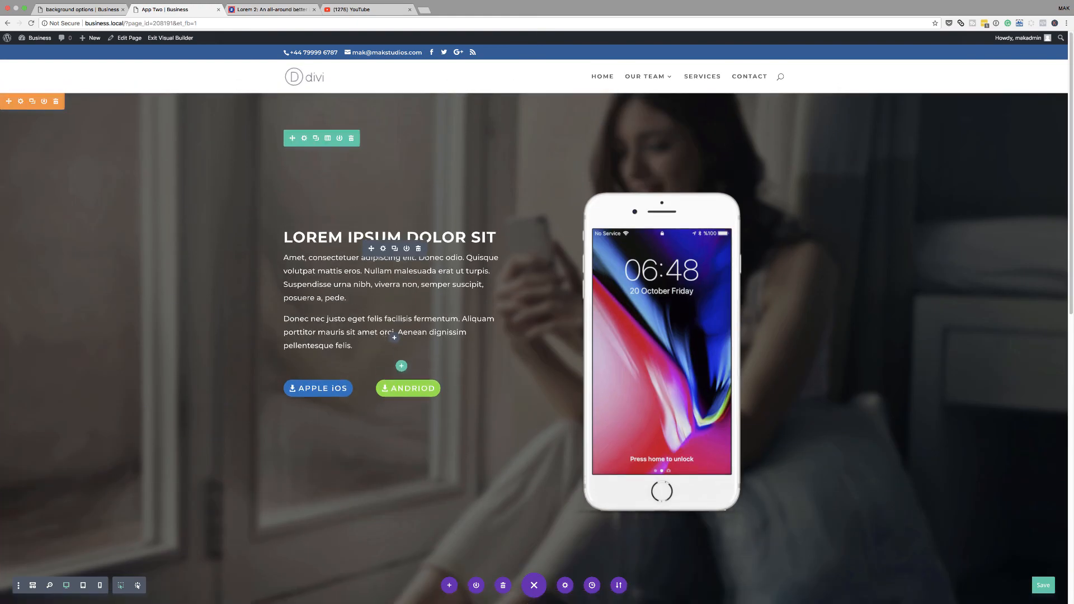
left_click(182, 39)
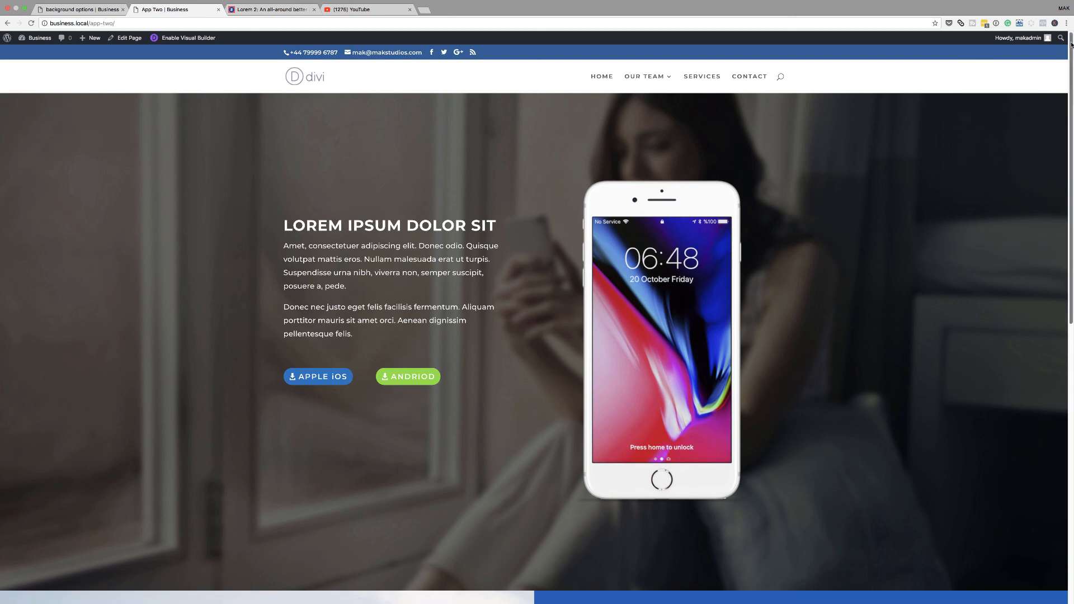
left_click_drag(1071, 45, 1072, 323)
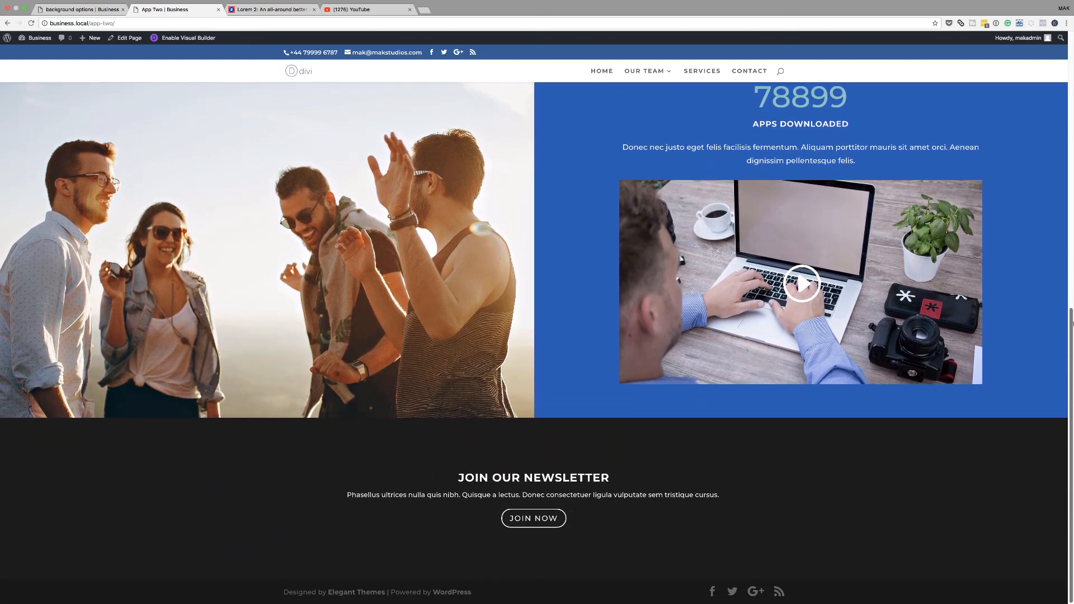
key("Home")
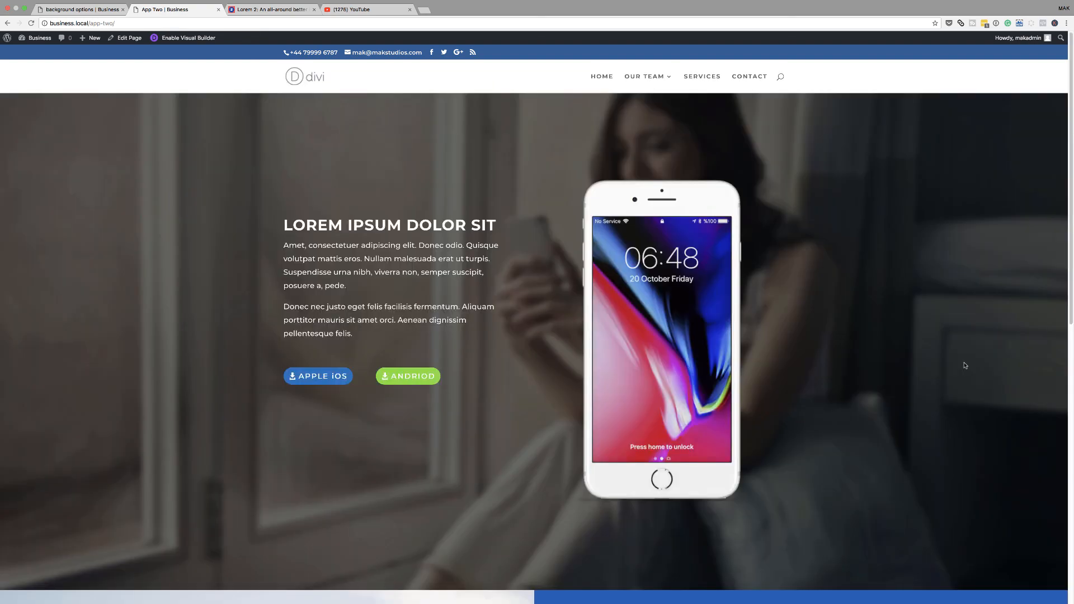